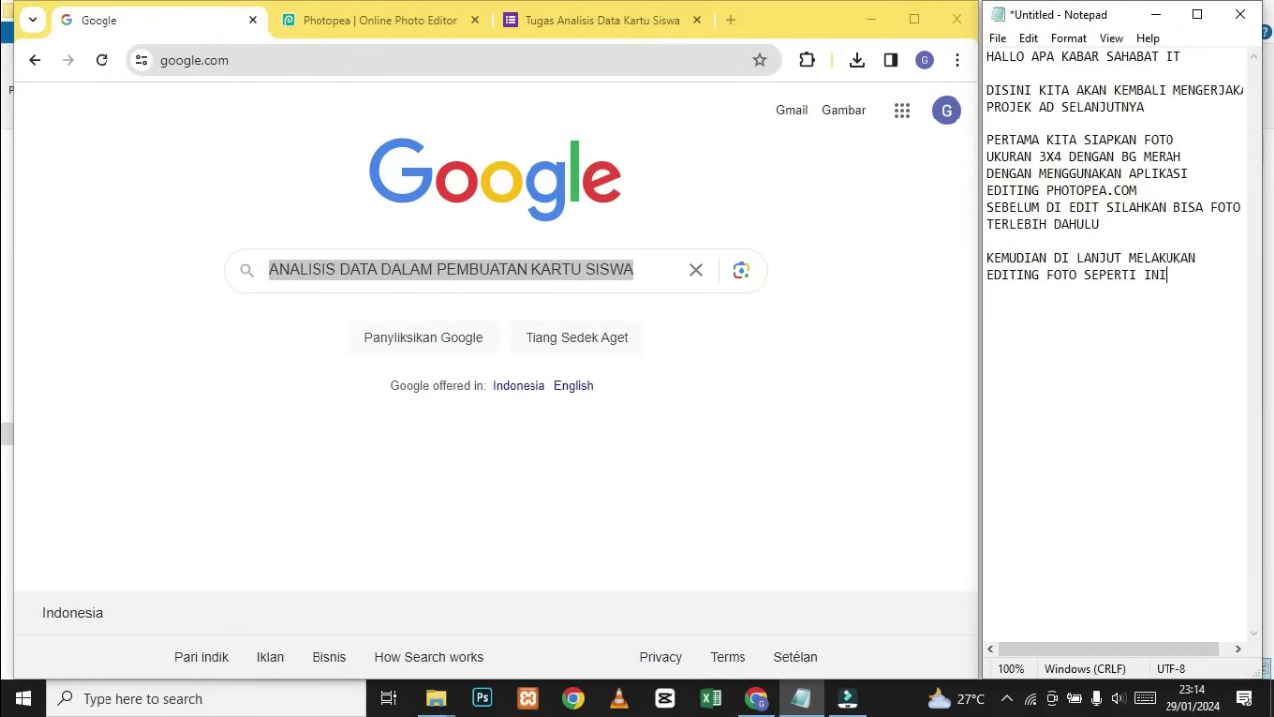
Step: Start a new Photopea project from the Wallet photo preset, using centimetre units and pixels/cm resolution
{"action": "left_click", "coordinate": [322, 20]}
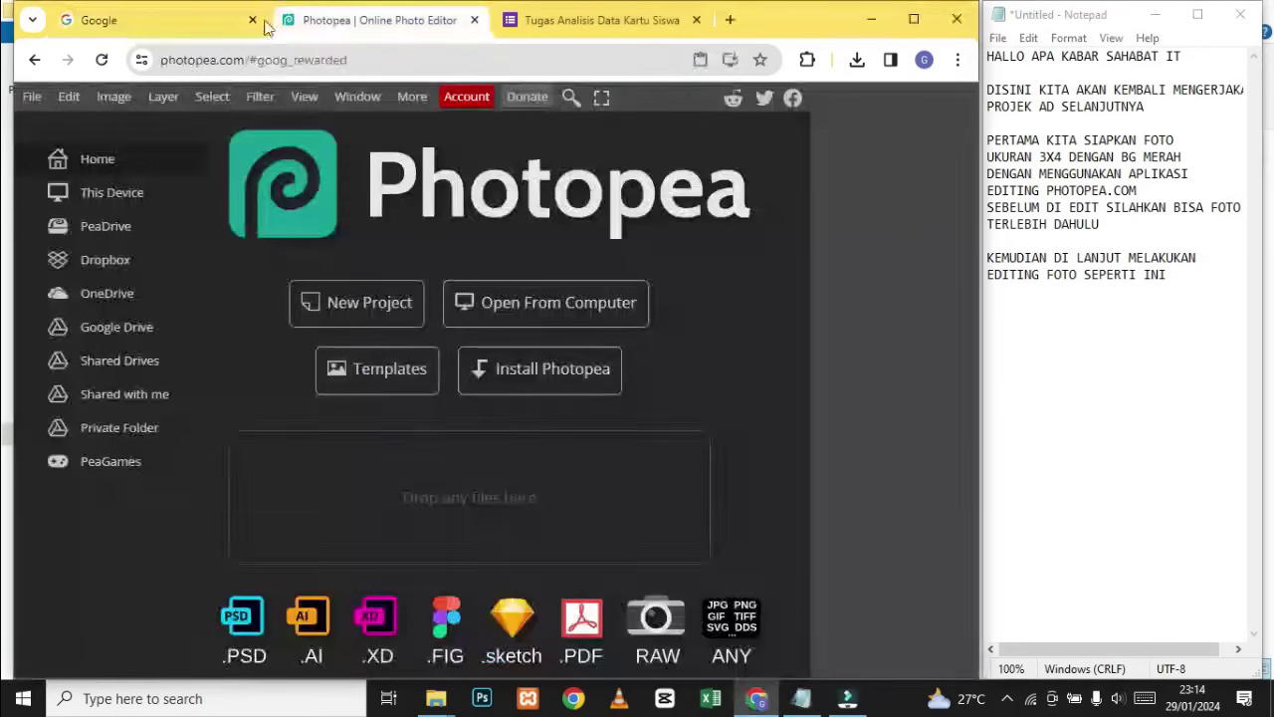
{"action": "left_click", "coordinate": [358, 307]}
{"action": "left_click", "coordinate": [204, 367]}
{"action": "left_click", "coordinate": [141, 418]}
{"action": "left_click", "coordinate": [232, 217]}
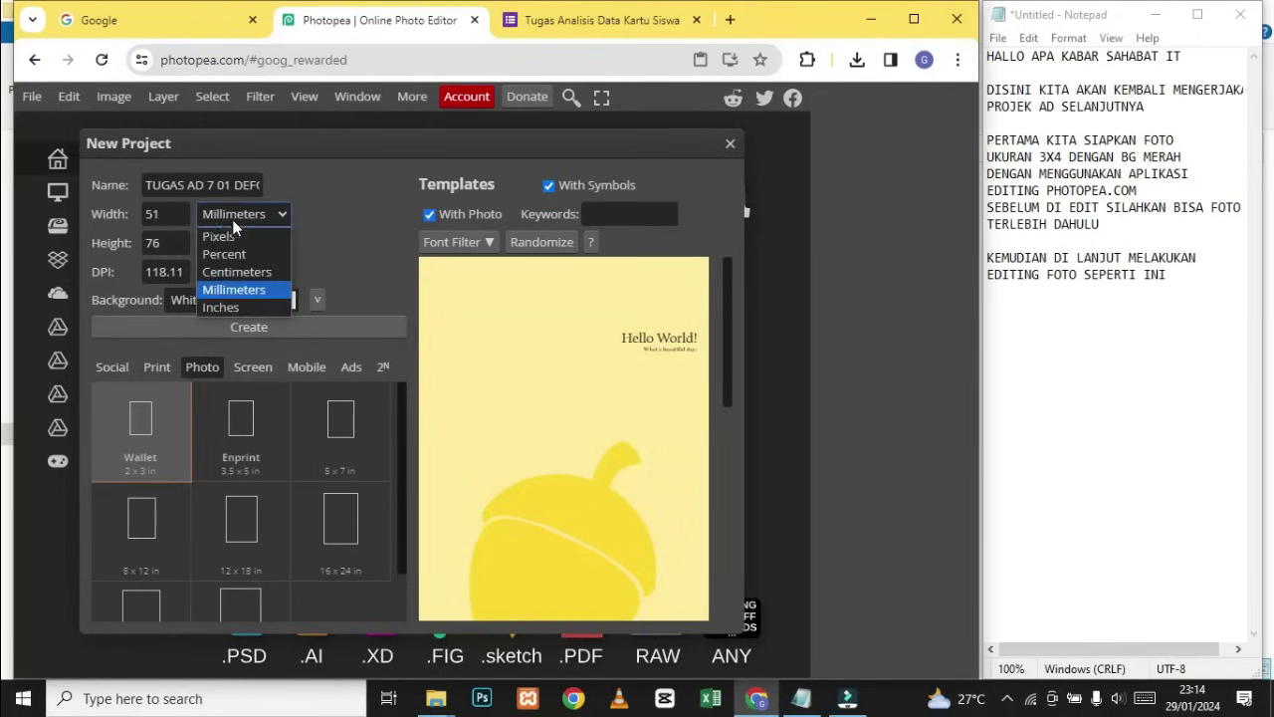
{"action": "left_click", "coordinate": [239, 272]}
{"action": "left_click", "coordinate": [244, 272]}
{"action": "left_click", "coordinate": [239, 310]}
Step: Name the document 'TUGAS AD 7 01' plus the student's name and class, and create it at 3 × 4 cm
{"action": "left_click", "coordinate": [189, 187]}
{"action": "key", "text": "ctrl+a"}
{"action": "type", "text": "TU"}
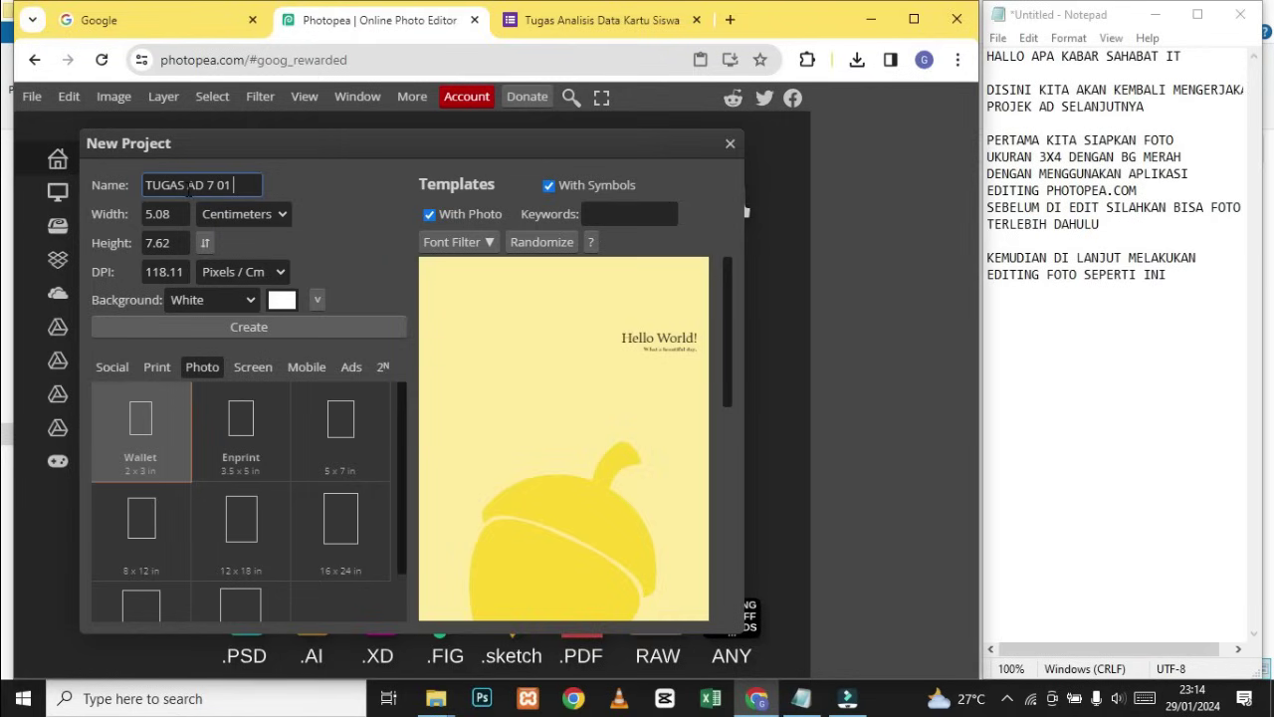
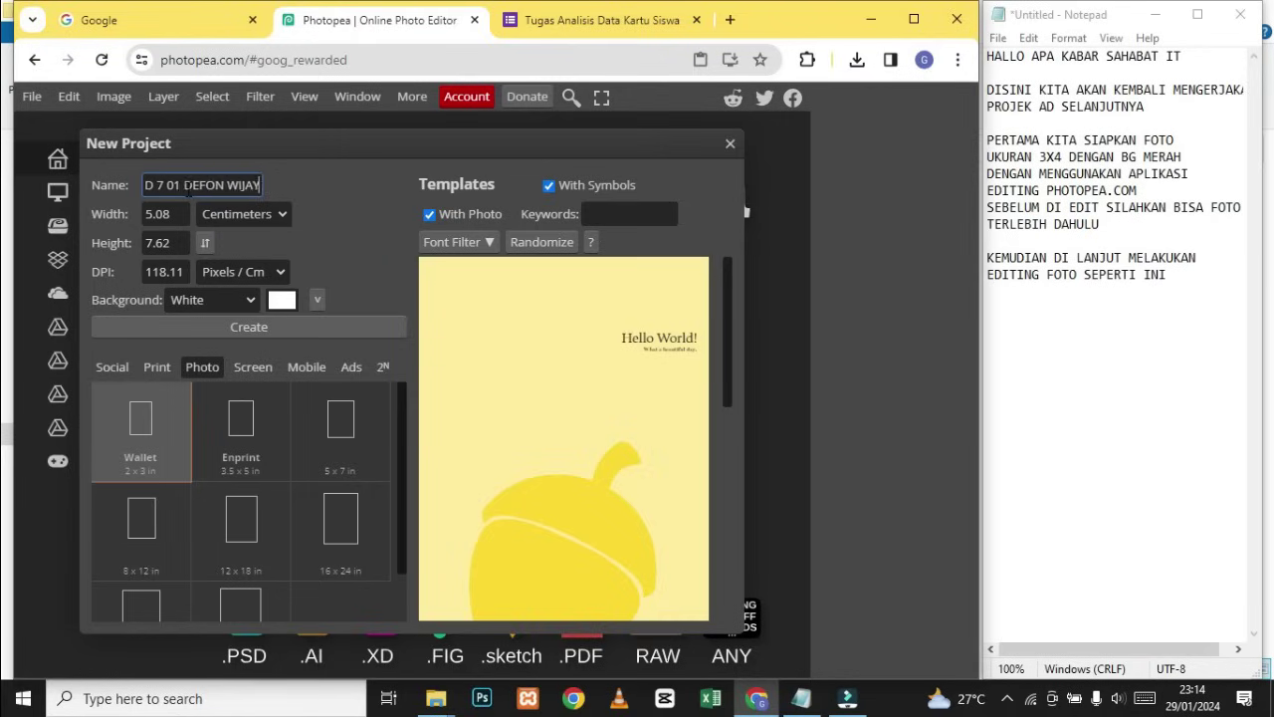
{"action": "left_click", "coordinate": [169, 217]}
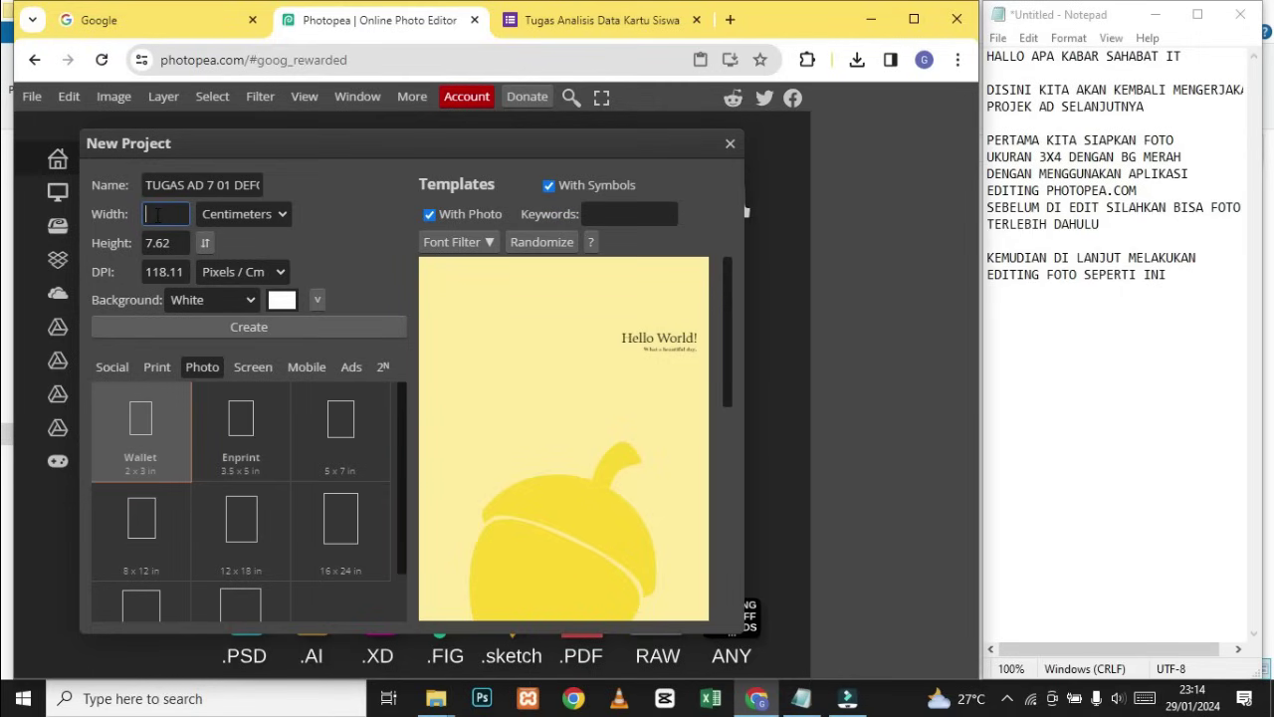
{"action": "key", "text": "Tab"}
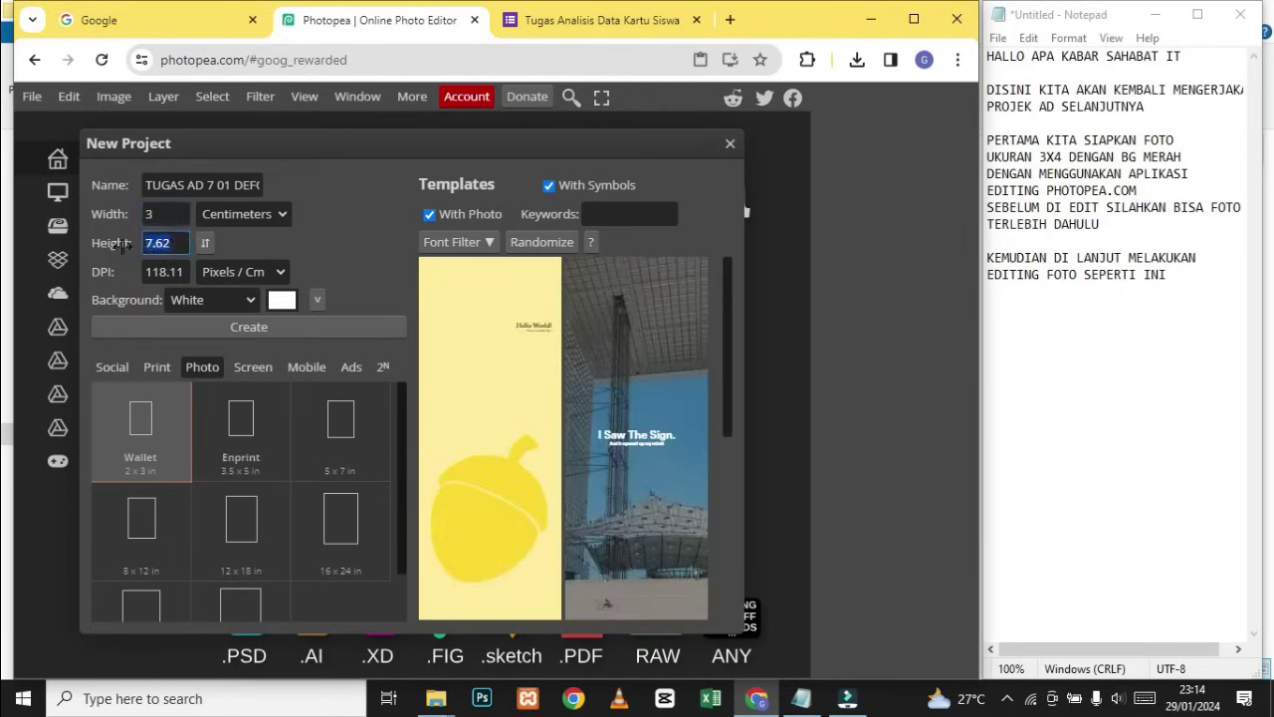
{"action": "type", "text": "4"}
{"action": "left_click", "coordinate": [274, 328]}
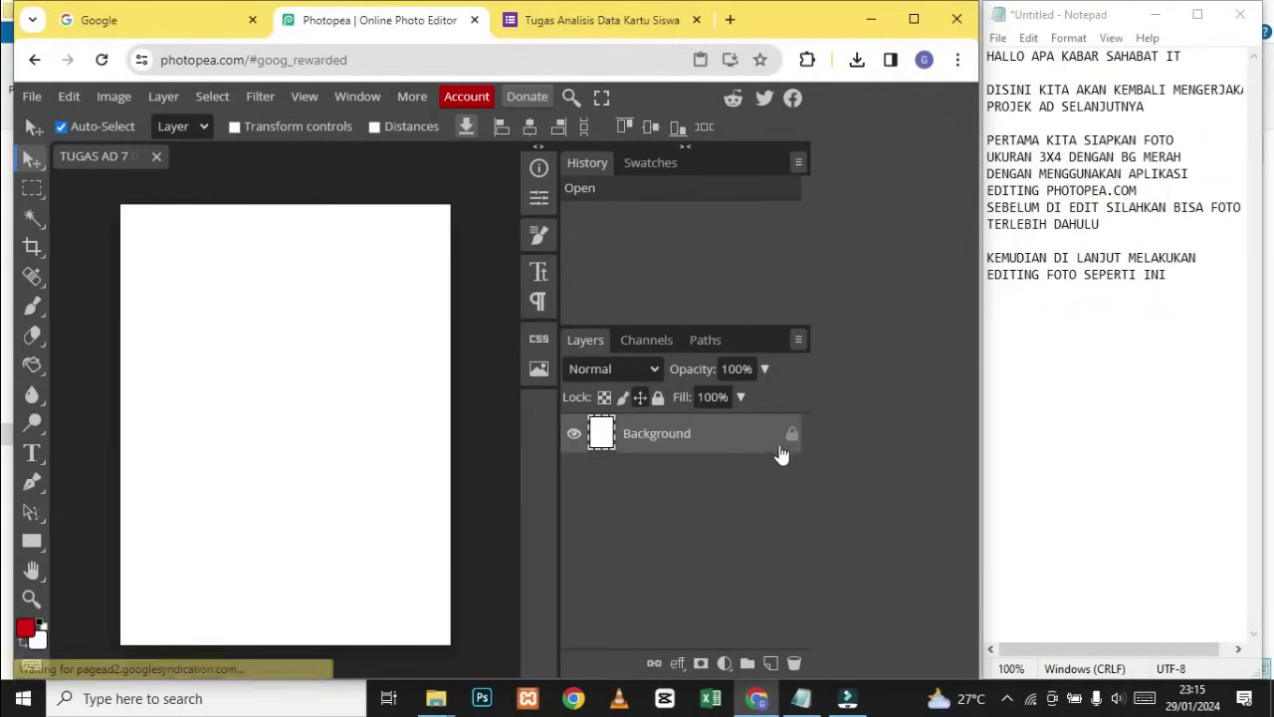
Step: Unlock the Background layer and bucket-fill the canvas with red
{"action": "left_click", "coordinate": [792, 434]}
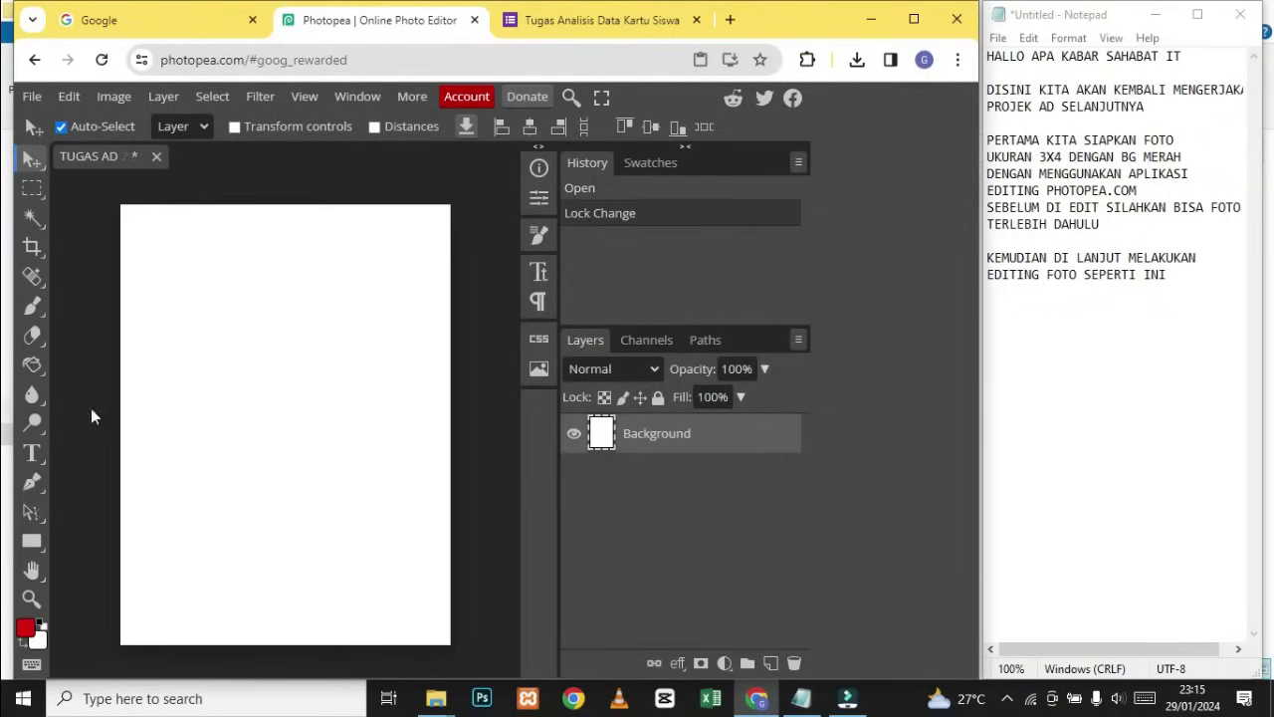
{"action": "left_click", "coordinate": [32, 364]}
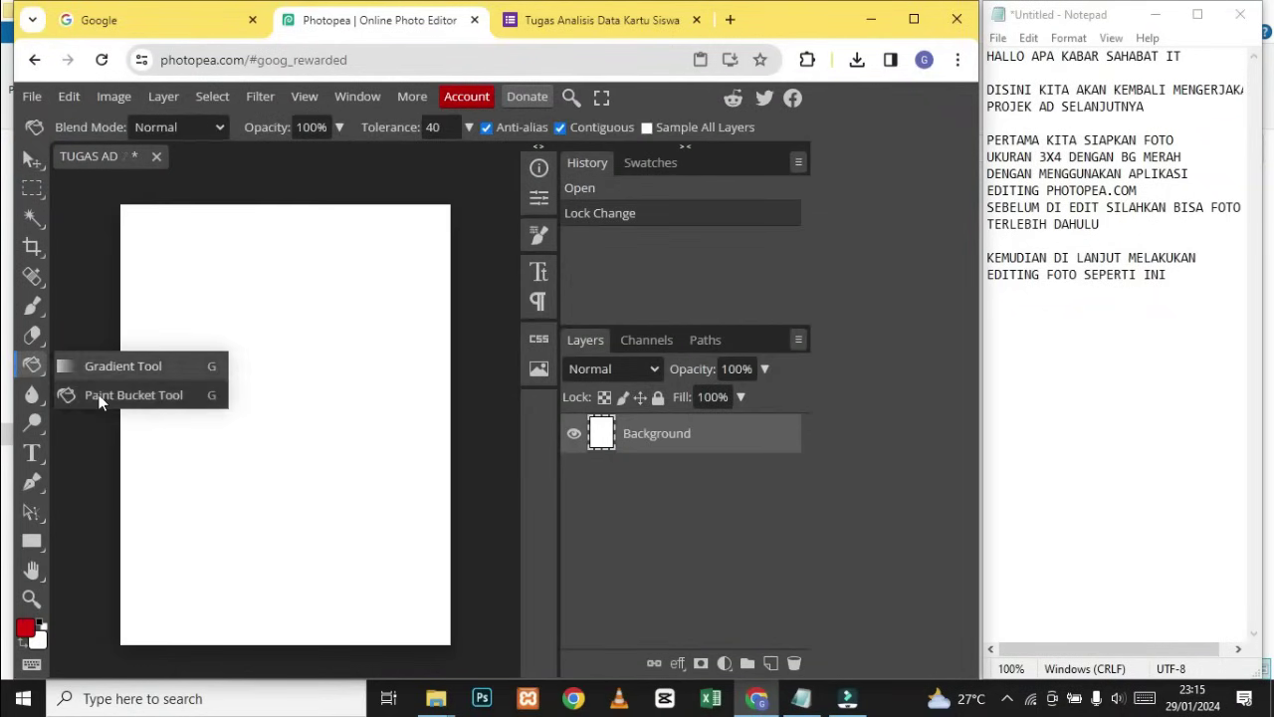
{"action": "left_click", "coordinate": [87, 370]}
{"action": "left_click", "coordinate": [27, 370]}
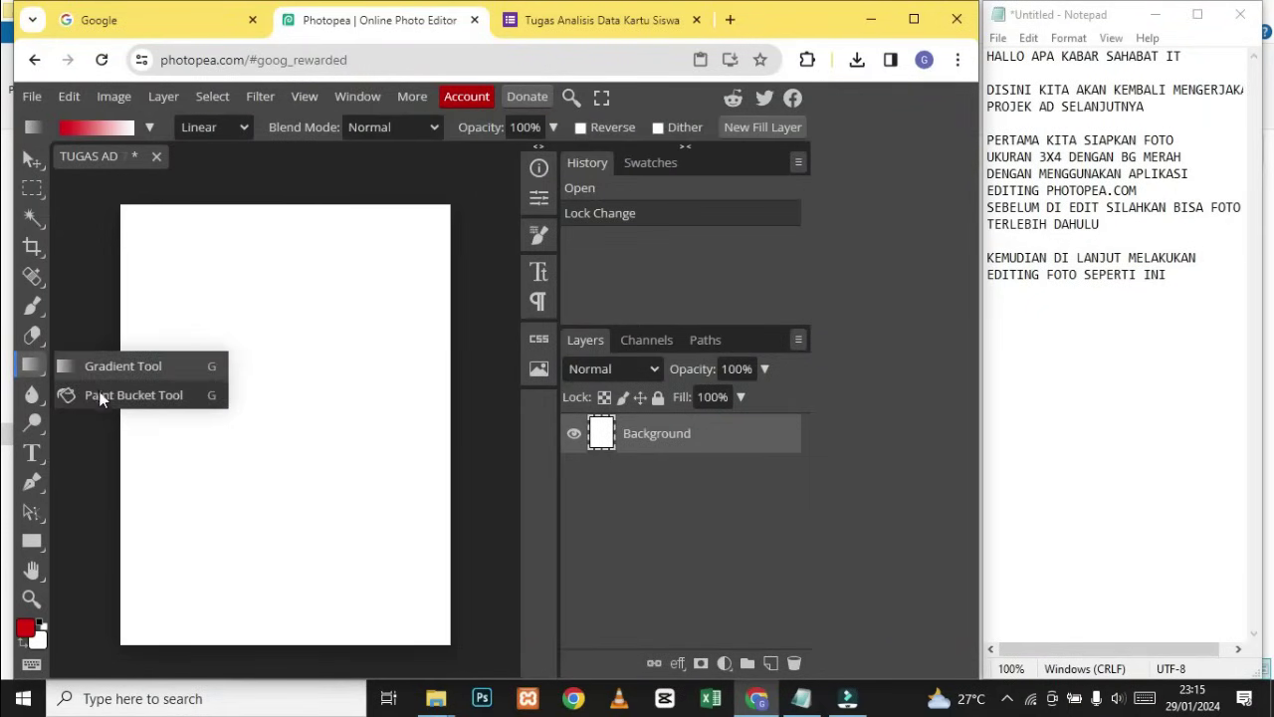
{"action": "left_click", "coordinate": [103, 395]}
{"action": "left_click", "coordinate": [25, 627]}
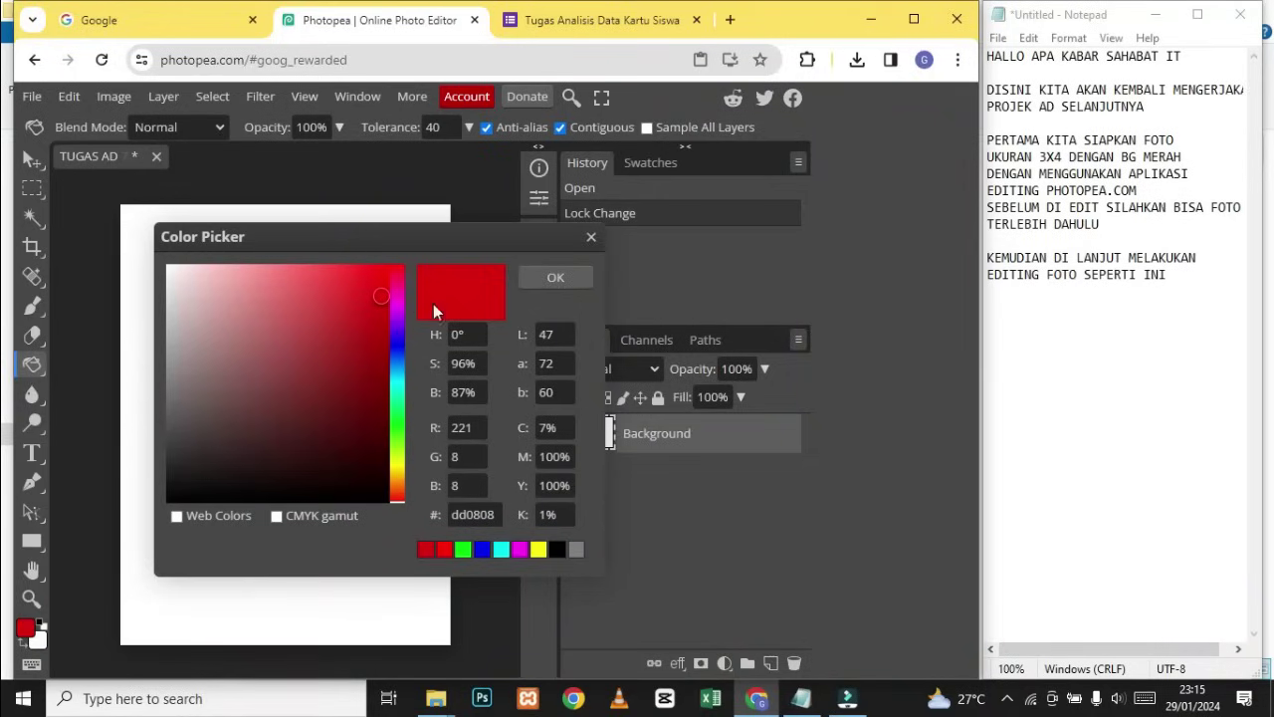
{"action": "left_click", "coordinate": [546, 281]}
{"action": "left_click", "coordinate": [241, 381]}
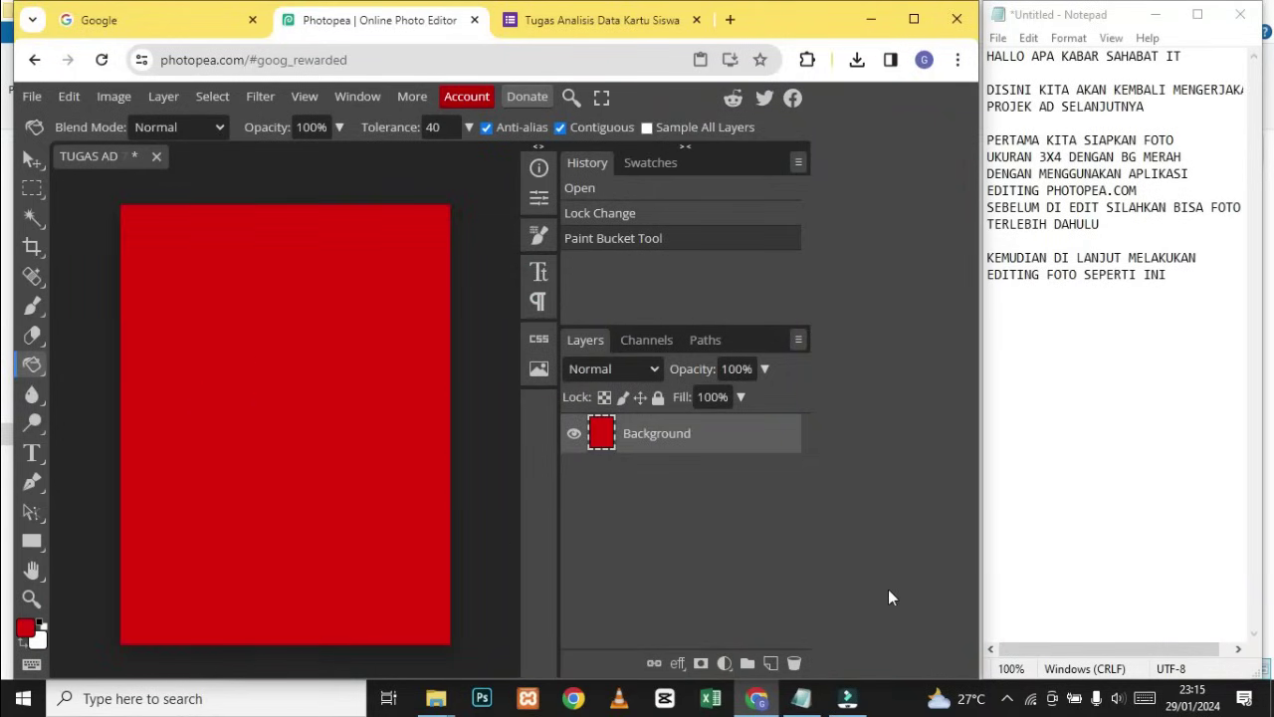
Step: Place the GB3 photo into the document as a new layer
{"action": "left_click", "coordinate": [31, 96]}
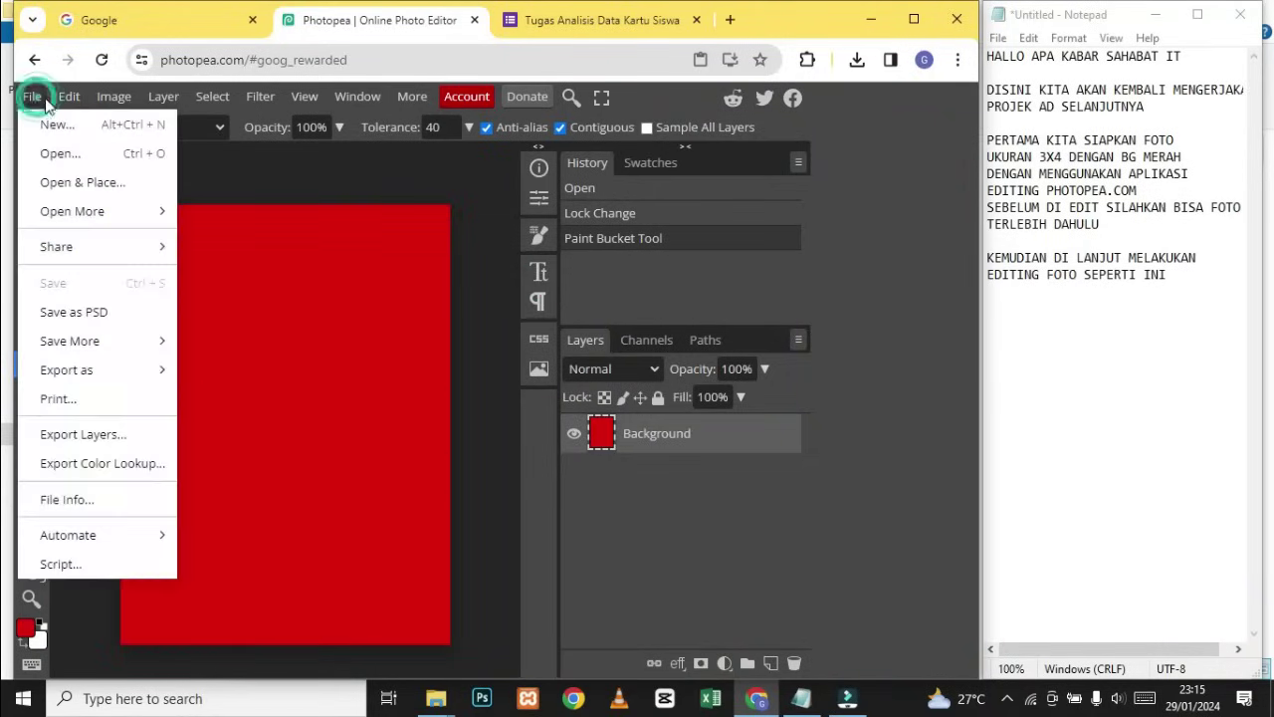
{"action": "left_click", "coordinate": [76, 183]}
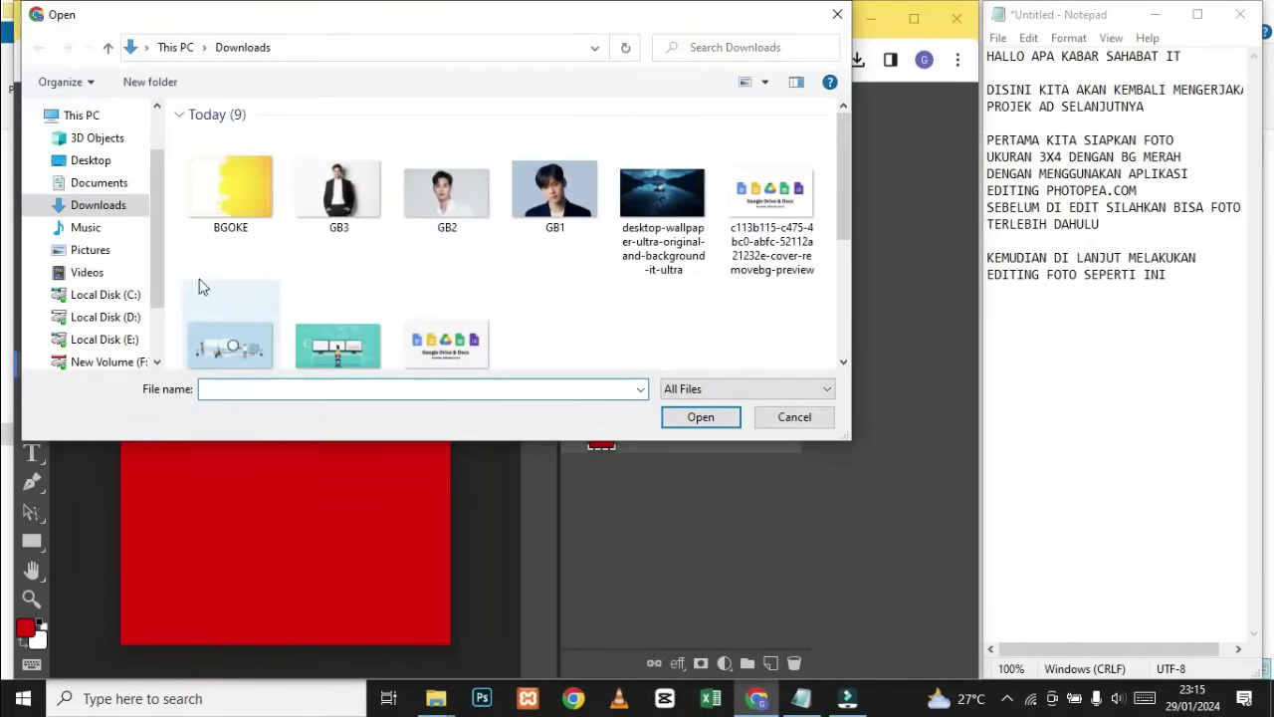
{"action": "double_click", "coordinate": [307, 219]}
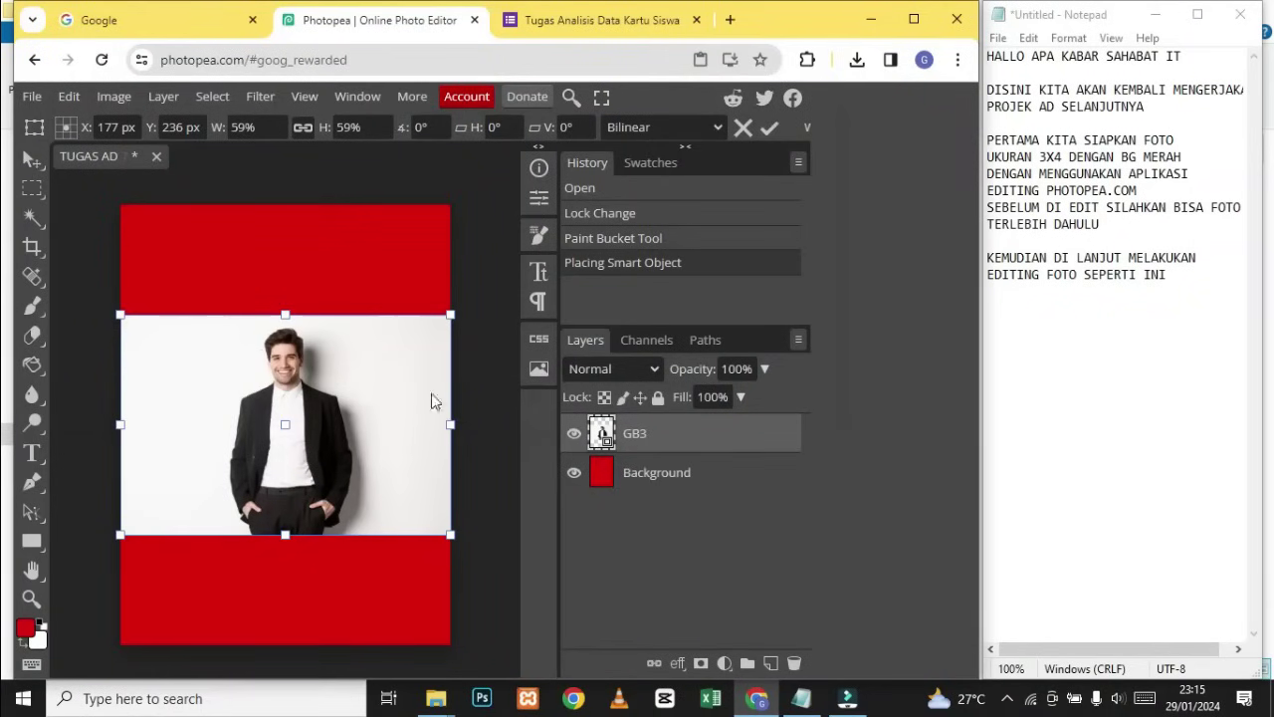
Step: Strip GB3's white backdrop with Select > Remove BG, getting past the required reward ad
{"action": "left_click", "coordinate": [224, 95]}
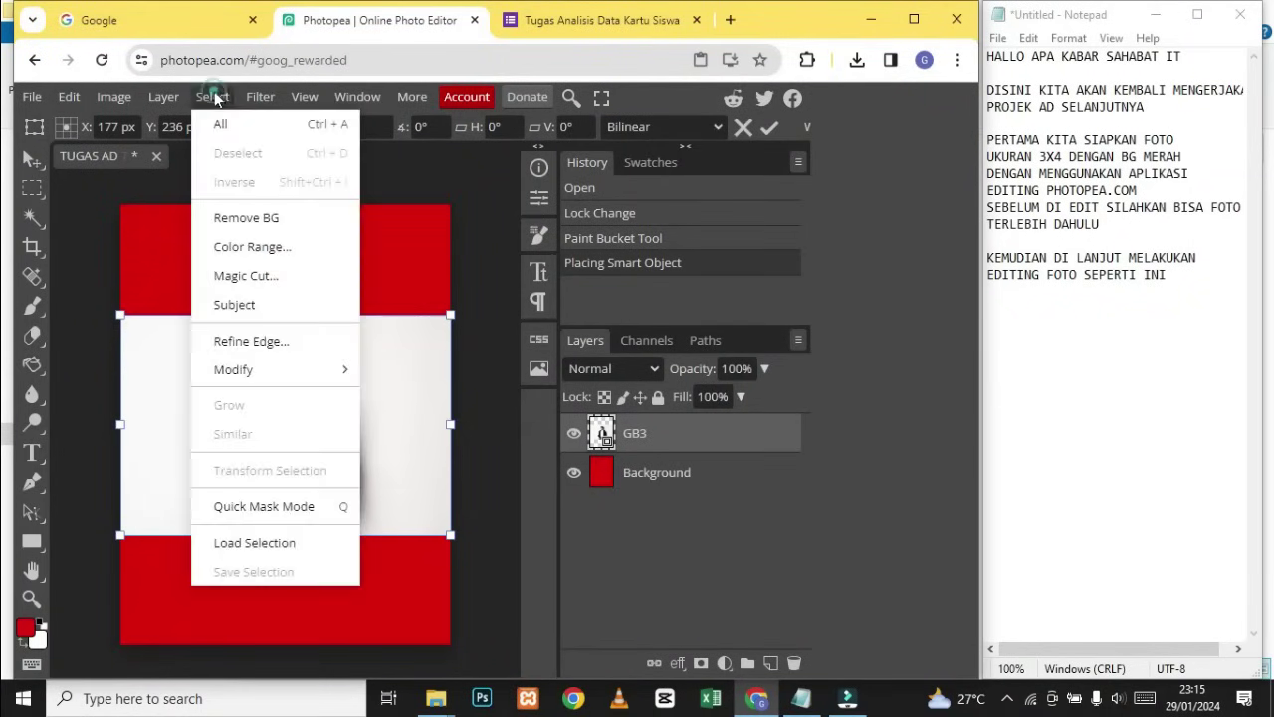
{"action": "left_click", "coordinate": [254, 220]}
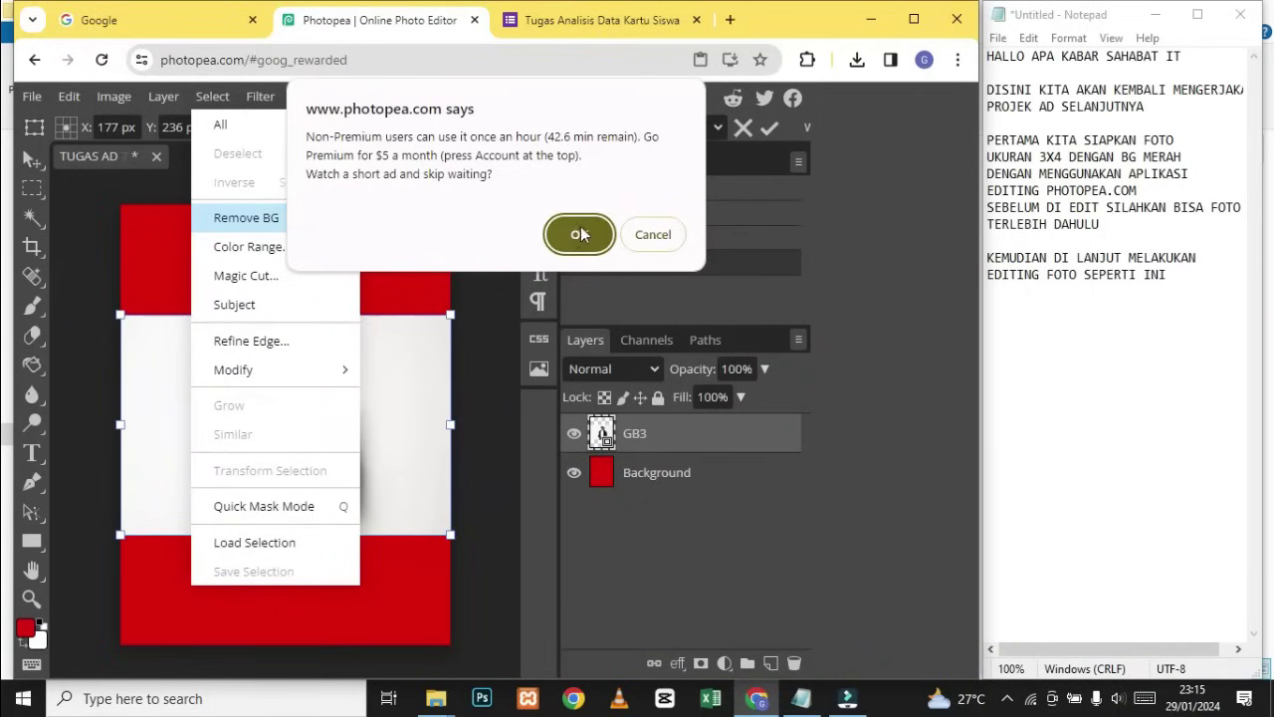
{"action": "left_click", "coordinate": [579, 233]}
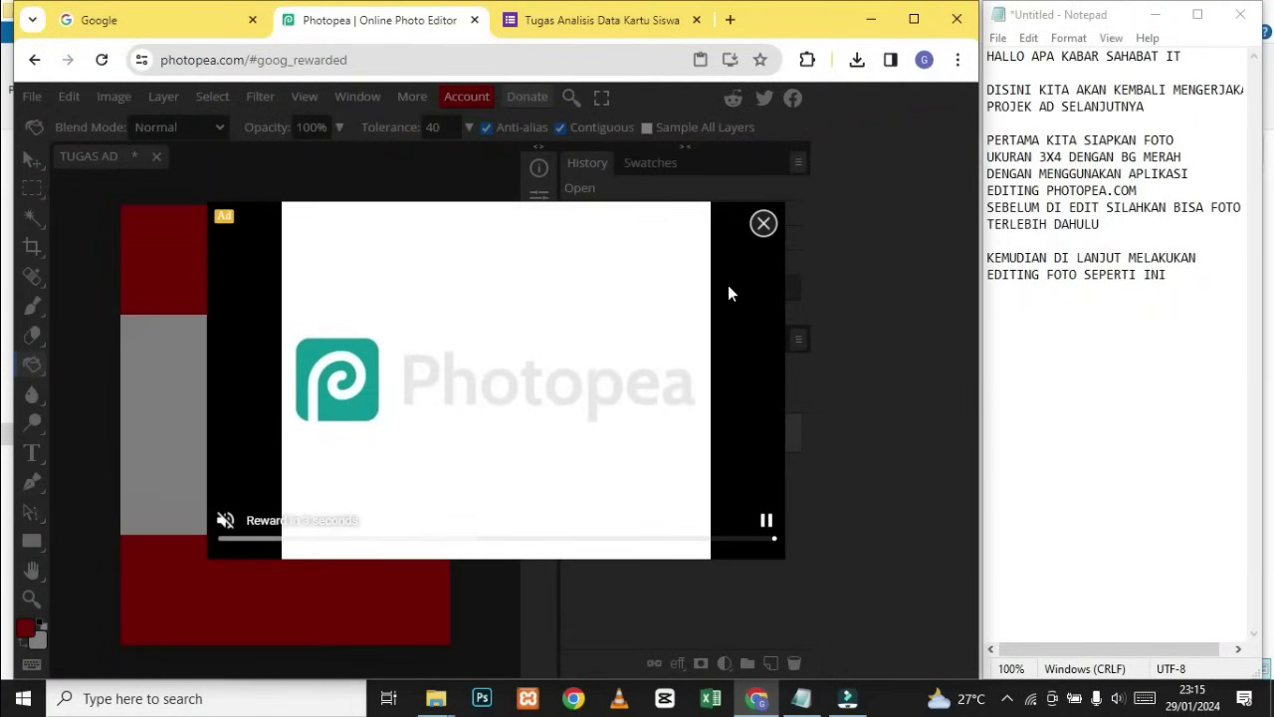
{"action": "left_click", "coordinate": [763, 227]}
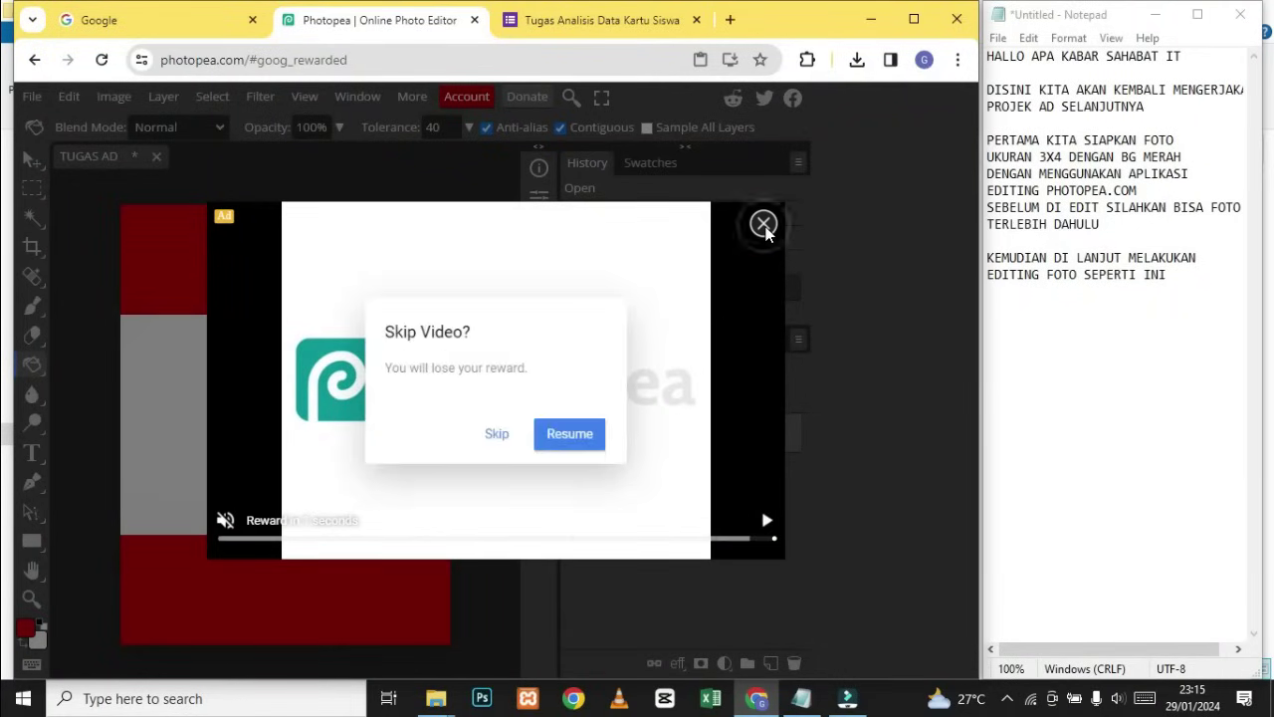
{"action": "left_click", "coordinate": [569, 438]}
{"action": "left_click", "coordinate": [762, 227]}
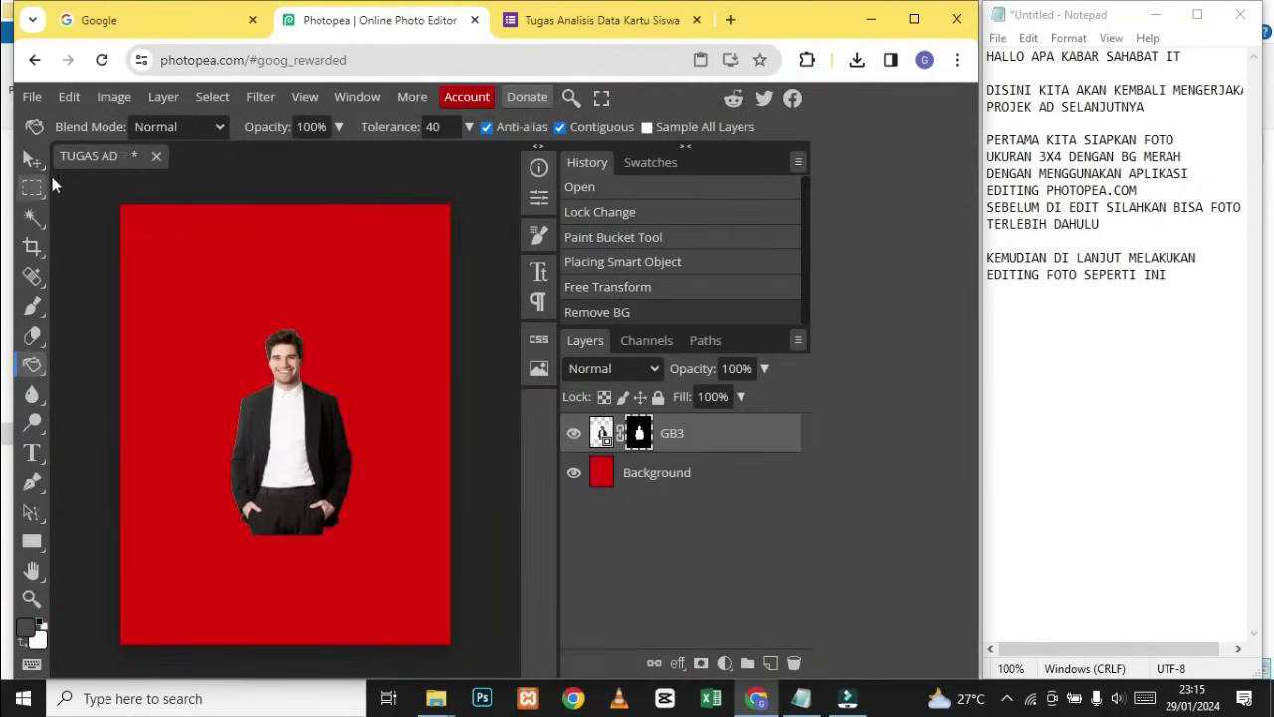
Step: Free-transform the GB3 layer to about 139%, then move the man lower and left on the card
{"action": "left_click", "coordinate": [69, 96]}
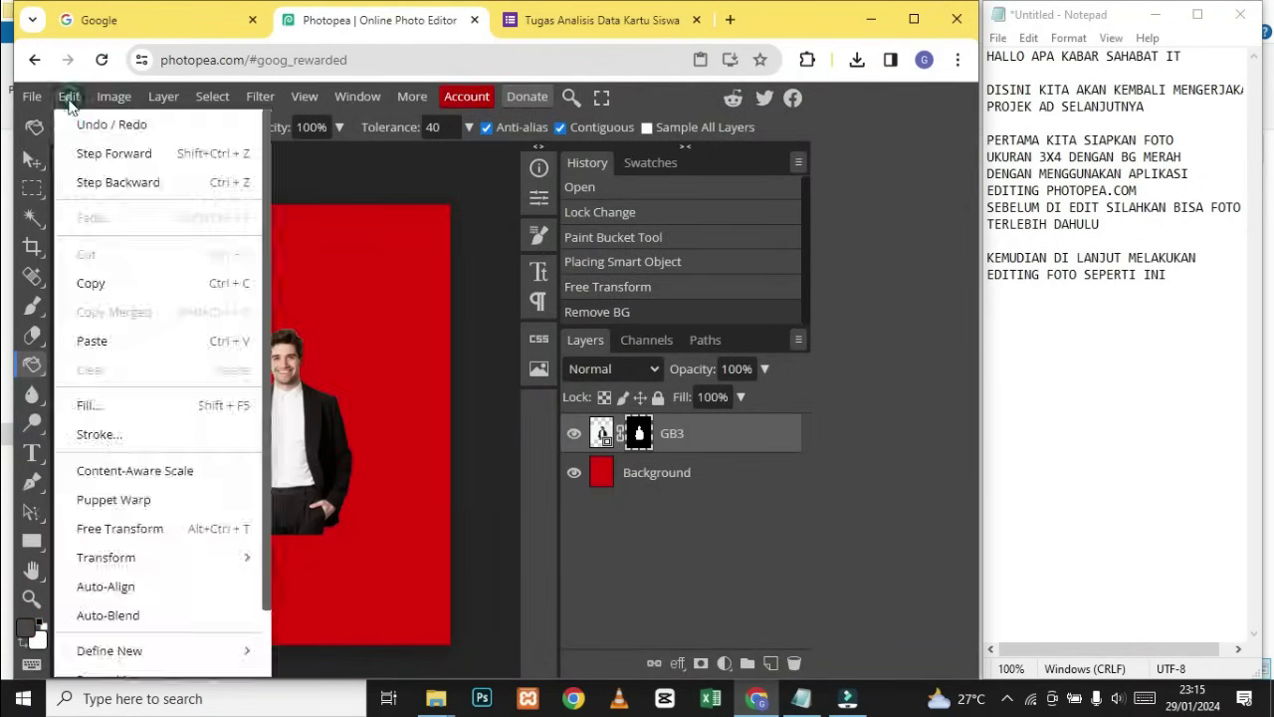
{"action": "left_click", "coordinate": [133, 529]}
{"action": "right_click", "coordinate": [284, 310]}
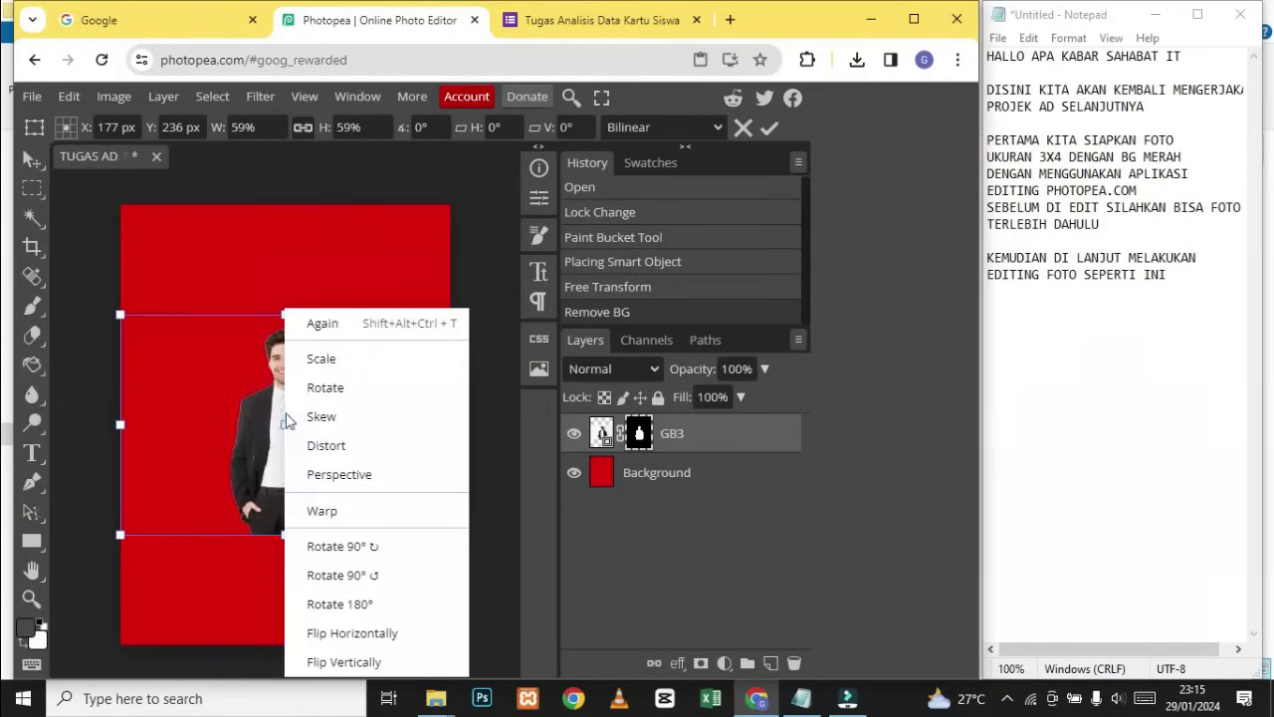
{"action": "left_click", "coordinate": [295, 476]}
{"action": "left_click_drag", "start_coordinate": [450, 314], "coordinate": [740, 216]}
{"action": "left_click_drag", "start_coordinate": [354, 398], "coordinate": [173, 525]}
{"action": "left_click_drag", "start_coordinate": [481, 271], "coordinate": [720, 205]}
{"action": "left_click_drag", "start_coordinate": [348, 409], "coordinate": [341, 471]}
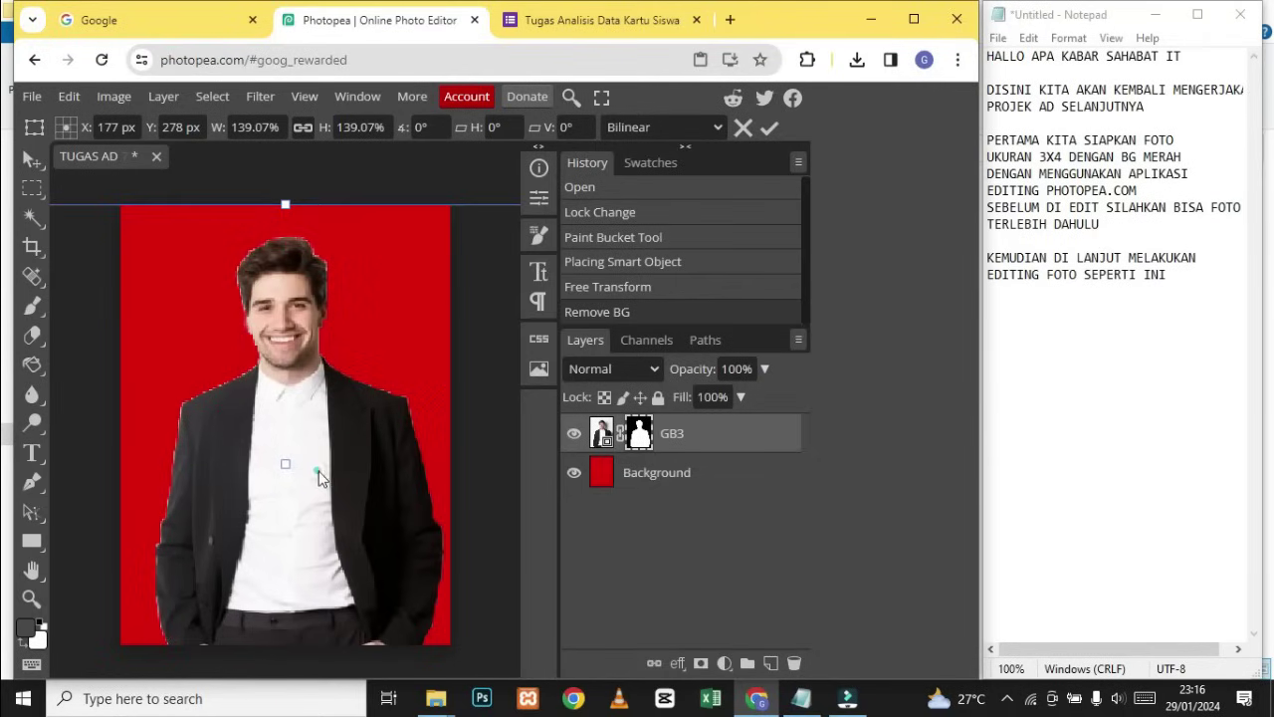
{"action": "left_click", "coordinate": [32, 159]}
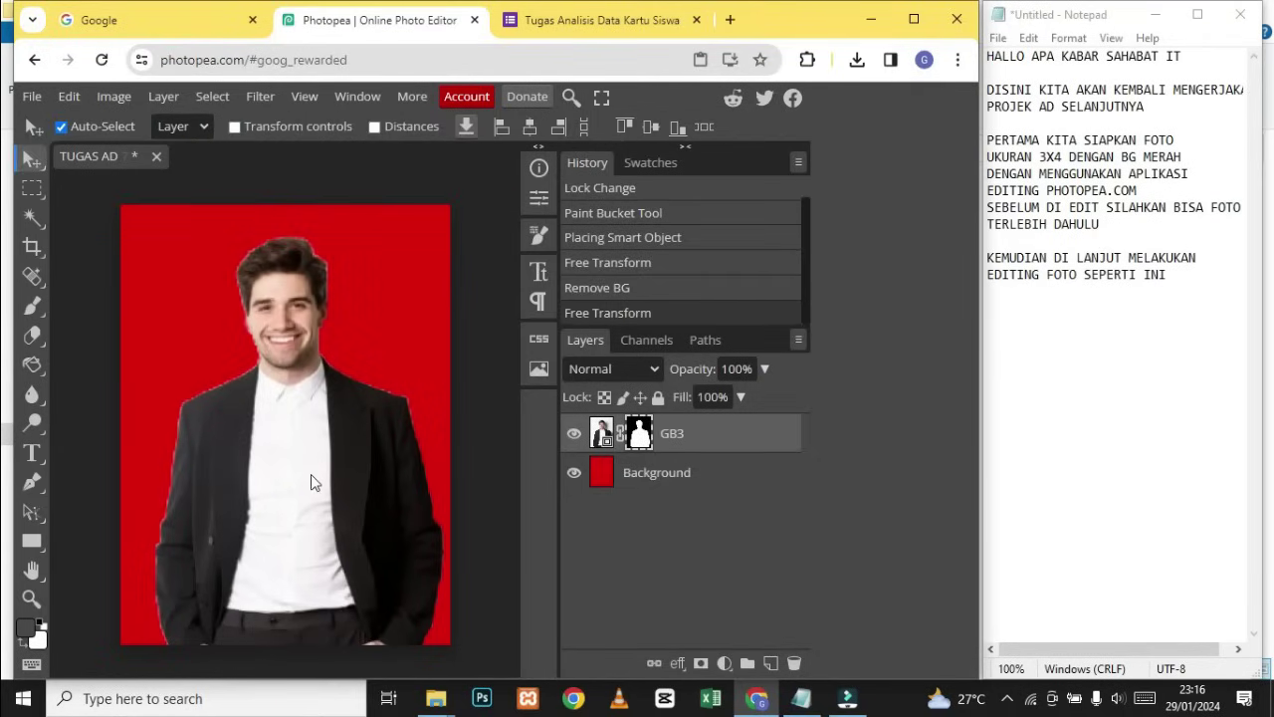
{"action": "left_click_drag", "start_coordinate": [312, 489], "coordinate": [296, 509]}
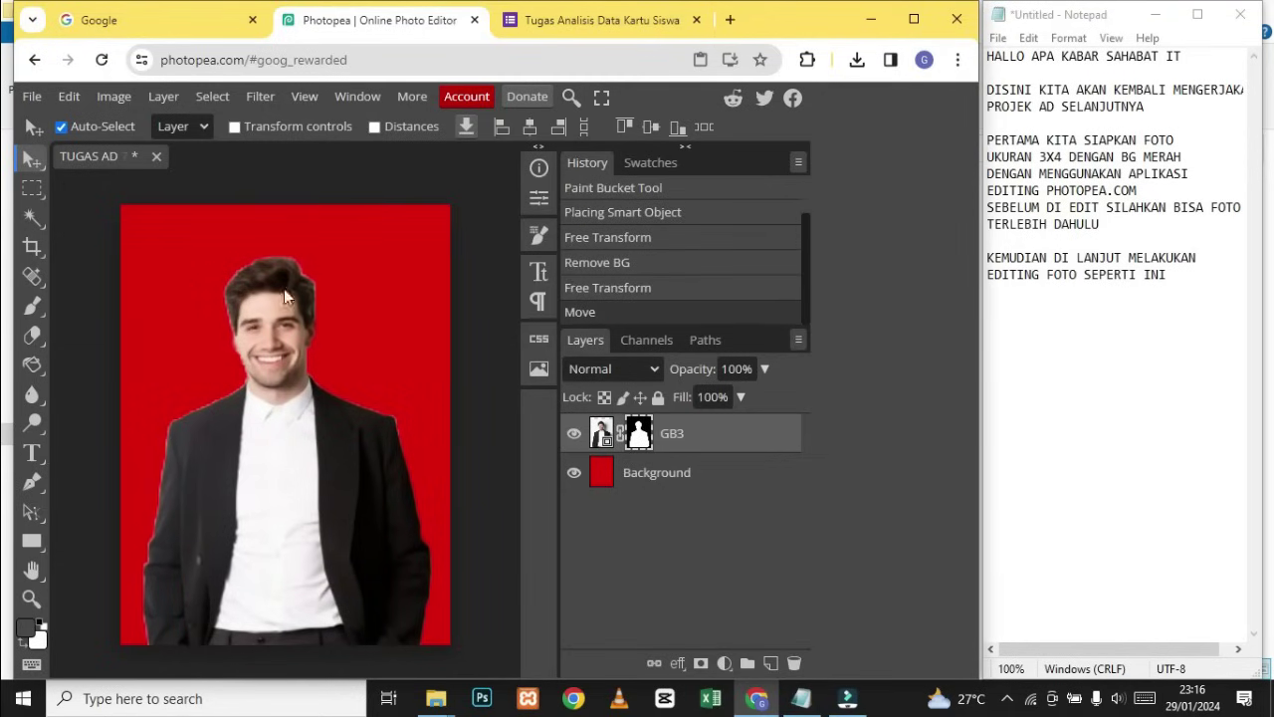
Step: Export the photo as a JPG and show the download in its folder
{"action": "left_click", "coordinate": [33, 96]}
{"action": "mouse_move", "coordinate": [110, 369]}
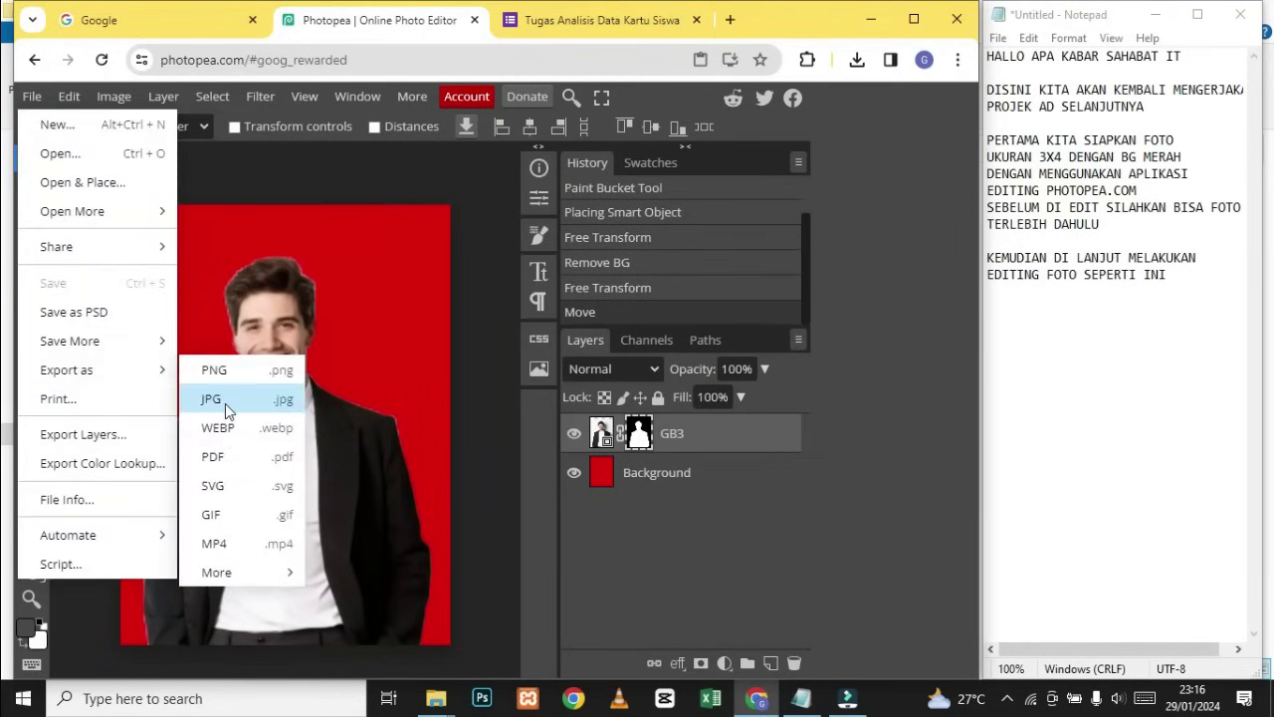
{"action": "left_click", "coordinate": [227, 409]}
{"action": "left_click", "coordinate": [614, 353]}
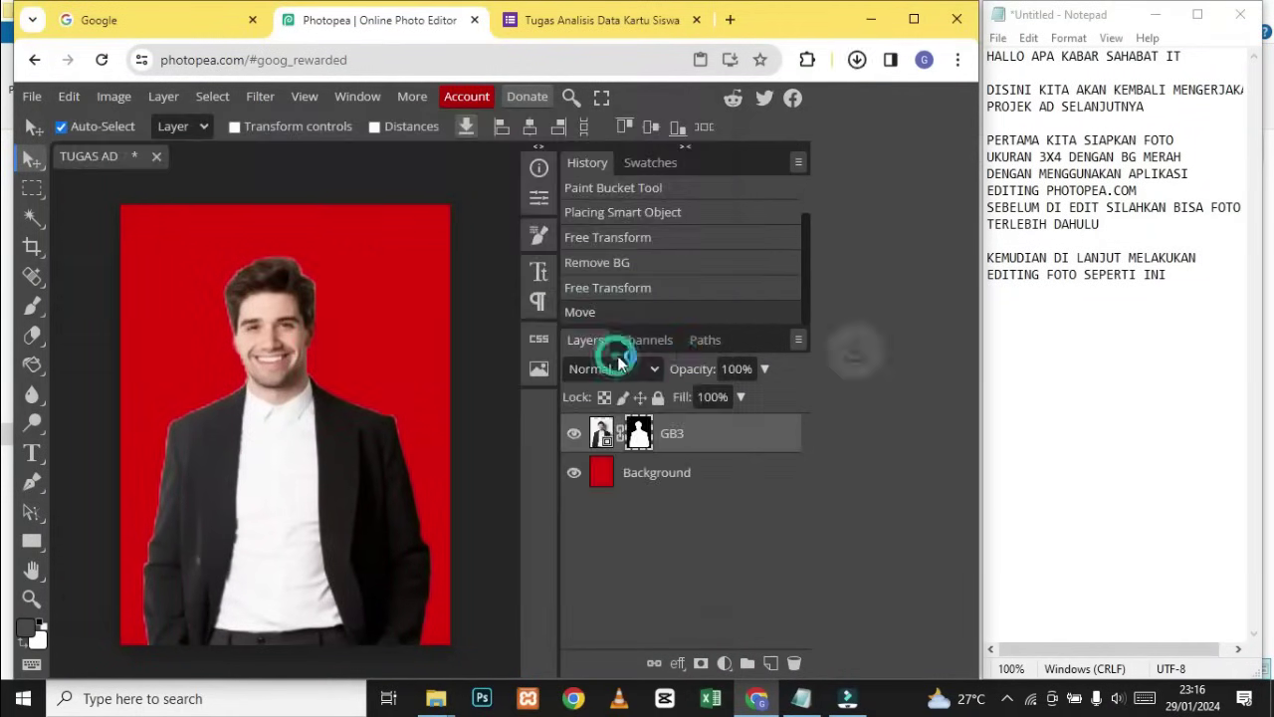
{"action": "left_click", "coordinate": [856, 60]}
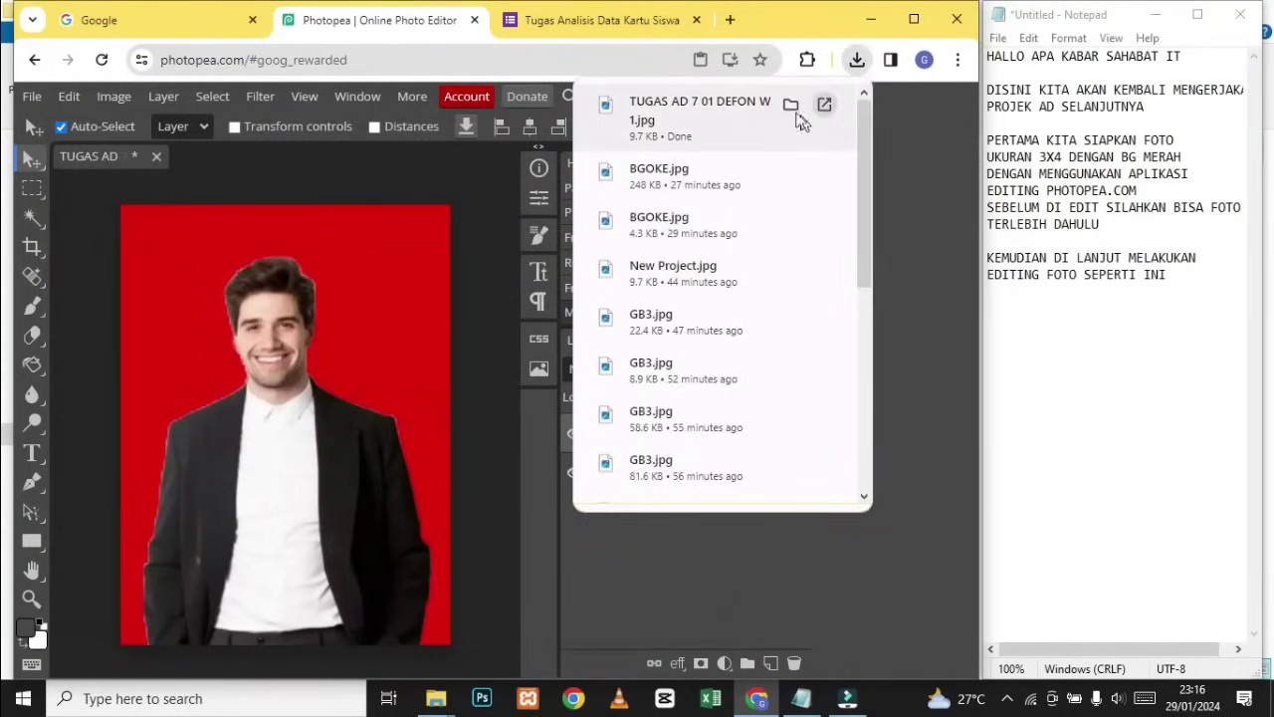
{"action": "left_click", "coordinate": [790, 107]}
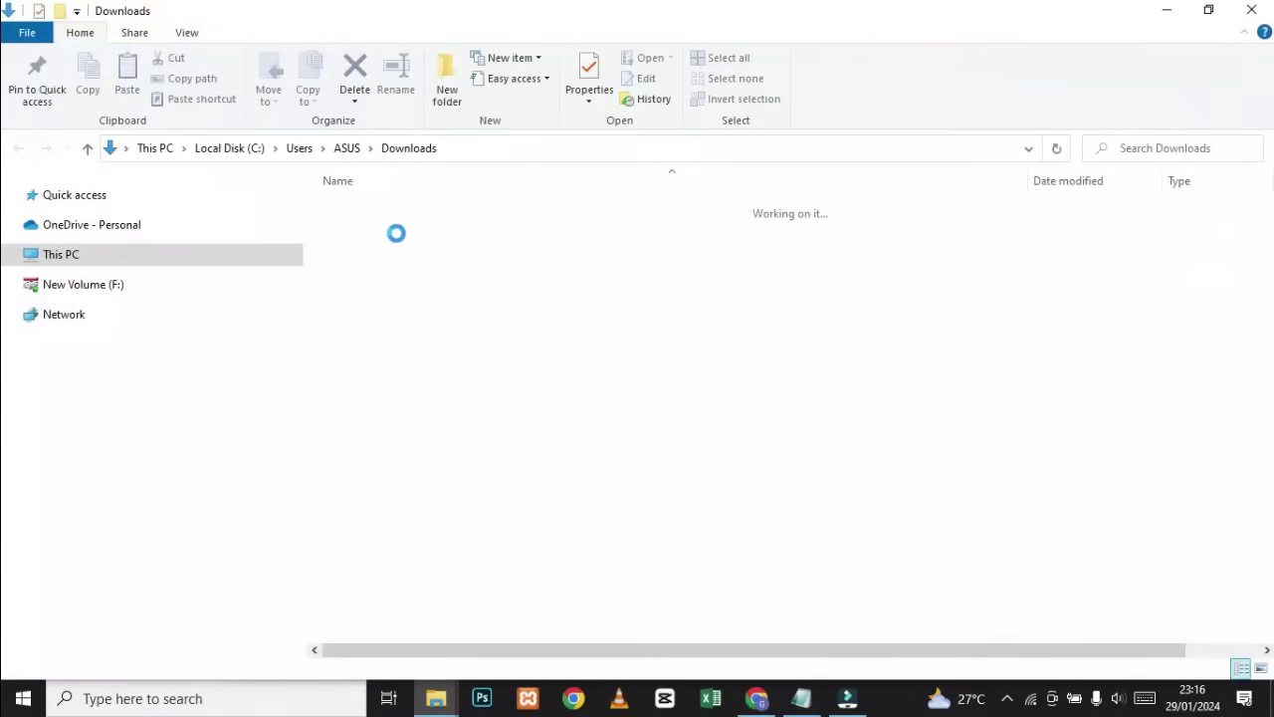
Step: Move the exported photo into 192.168.56.1 > folder kelas kalian > TUGAS 7 > KUMPULAN FOTO
{"action": "right_click", "coordinate": [407, 416]}
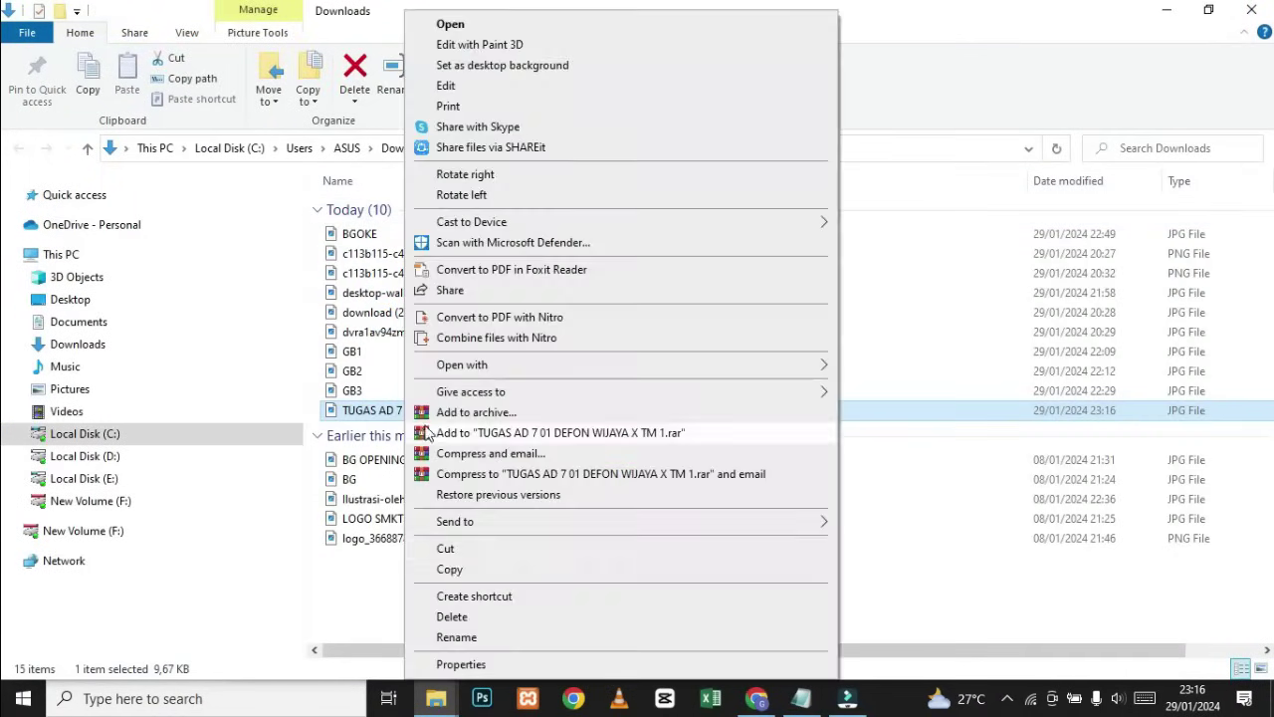
{"action": "left_click", "coordinate": [451, 549]}
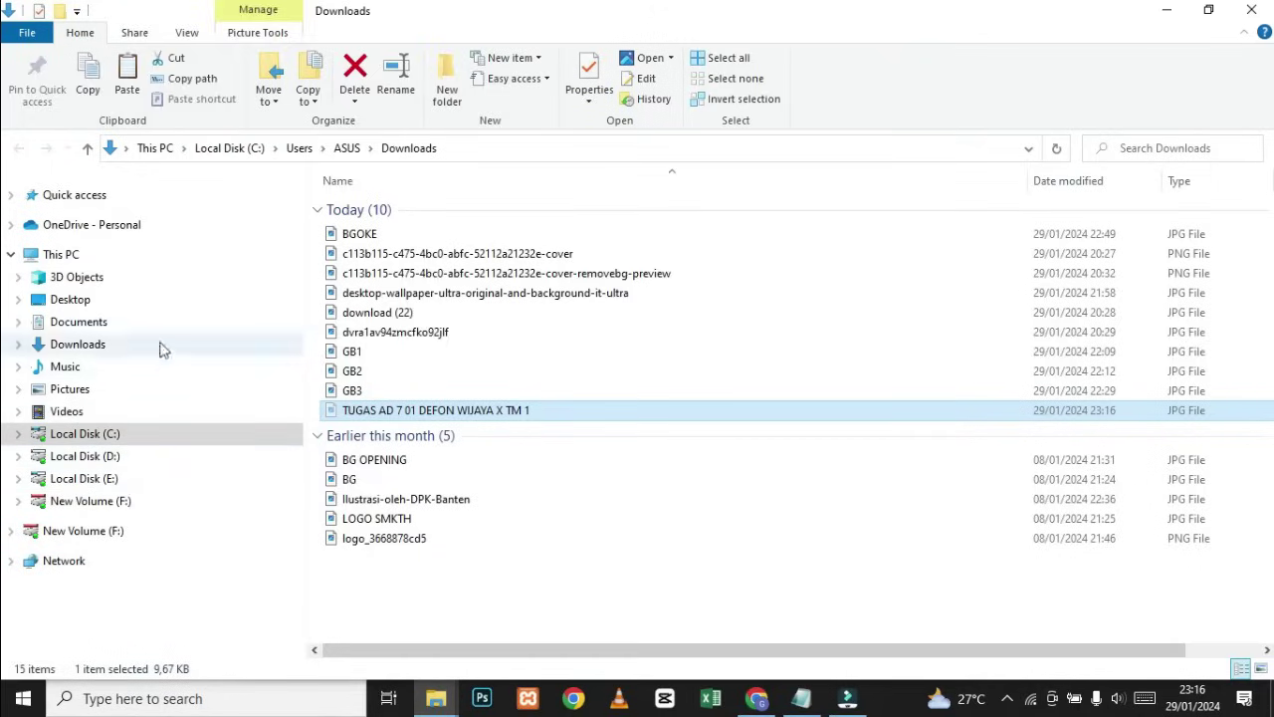
{"action": "left_click", "coordinate": [106, 196]}
{"action": "double_click", "coordinate": [404, 227]}
{"action": "double_click", "coordinate": [628, 206]}
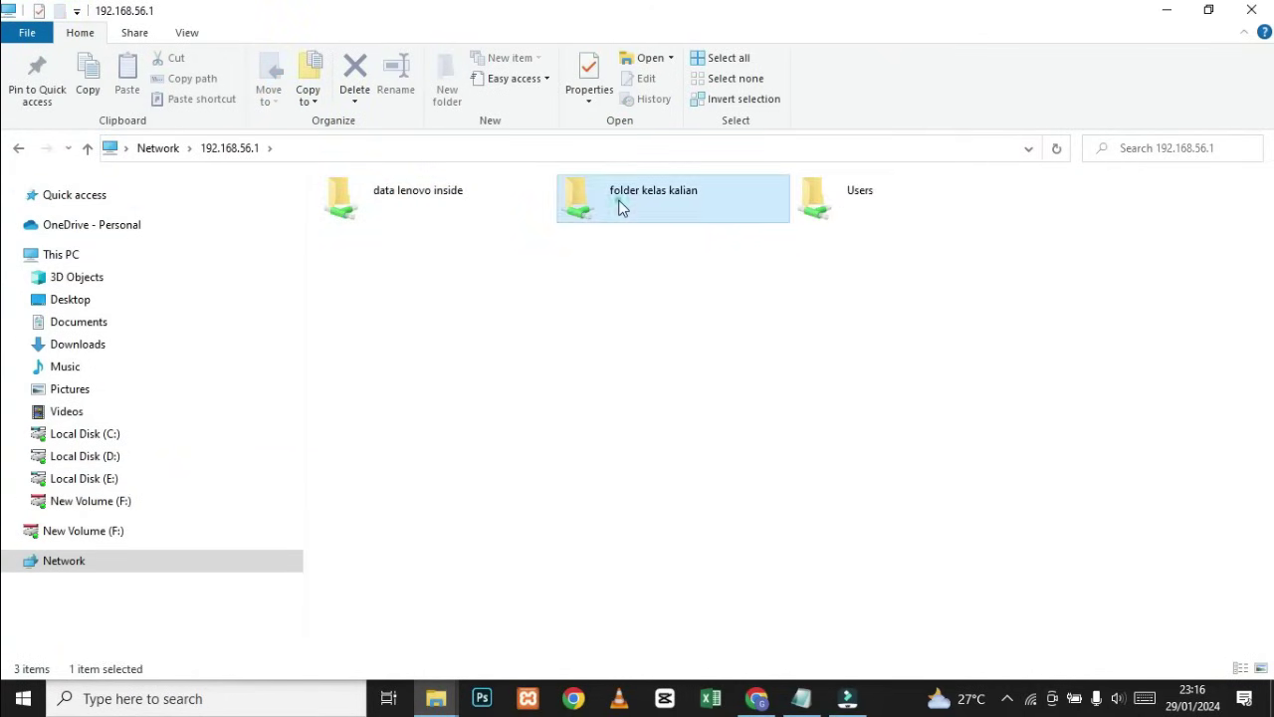
{"action": "double_click", "coordinate": [474, 232]}
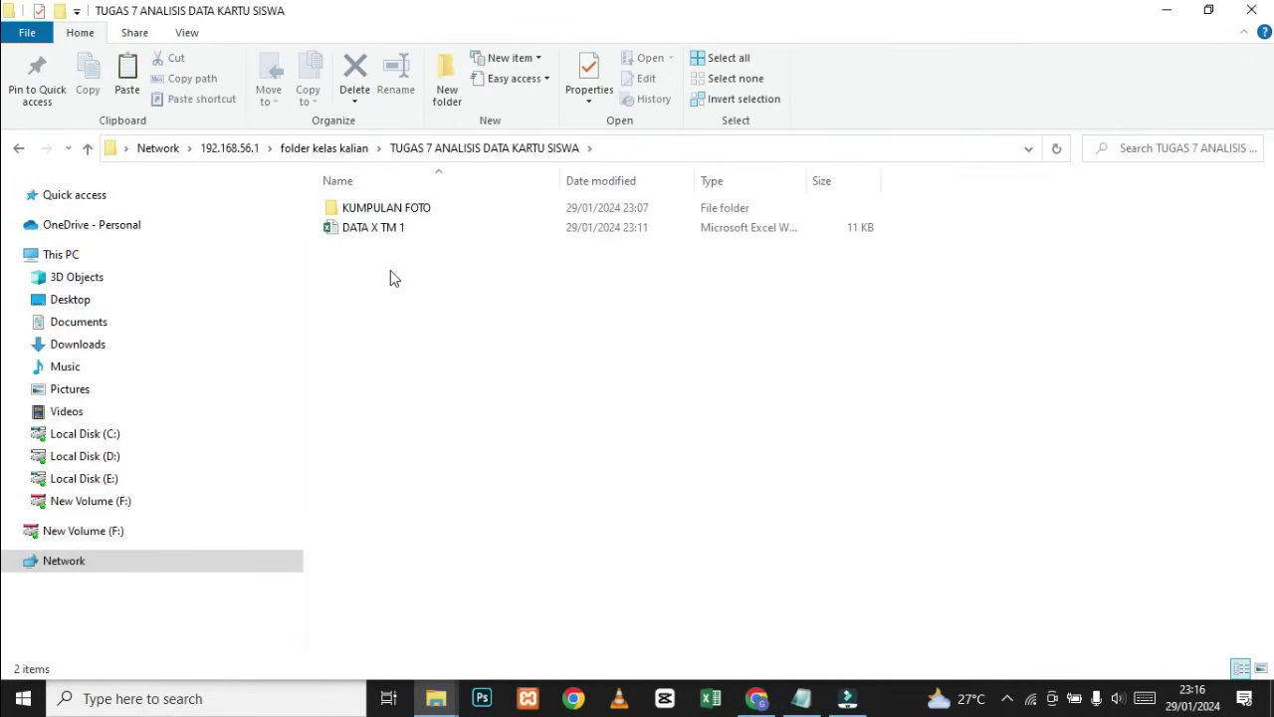
{"action": "double_click", "coordinate": [390, 209]}
{"action": "right_click", "coordinate": [416, 287]}
{"action": "left_click", "coordinate": [461, 419]}
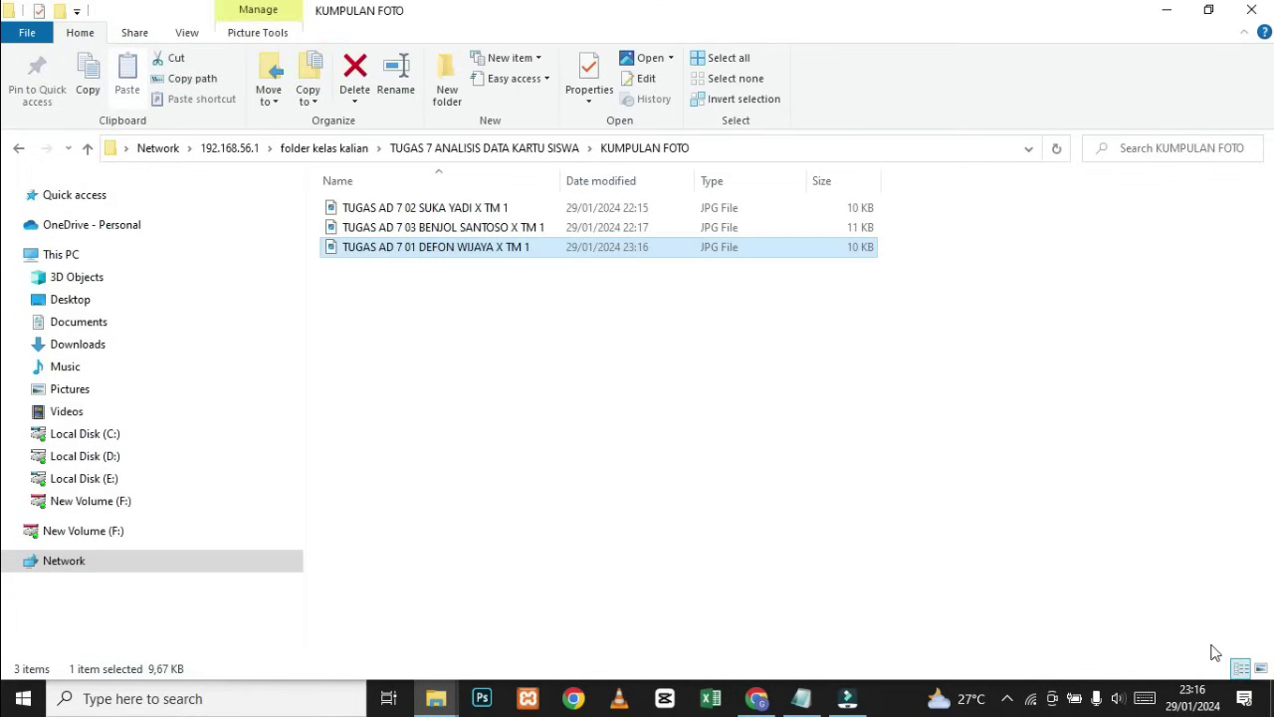
Step: View KUMPULAN FOTO as large icons, then return to TUGAS 7 ANALISIS DATA KARTU SISWA
{"action": "left_click", "coordinate": [1259, 668]}
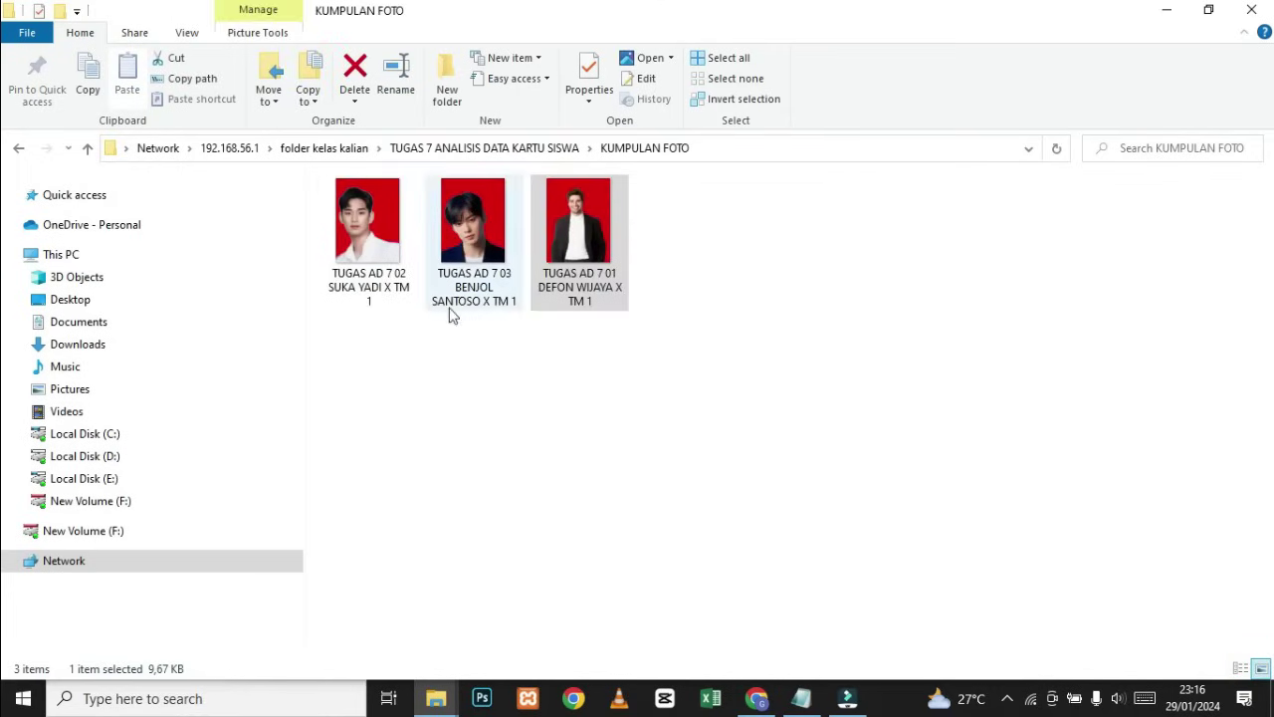
{"action": "left_click", "coordinate": [558, 433]}
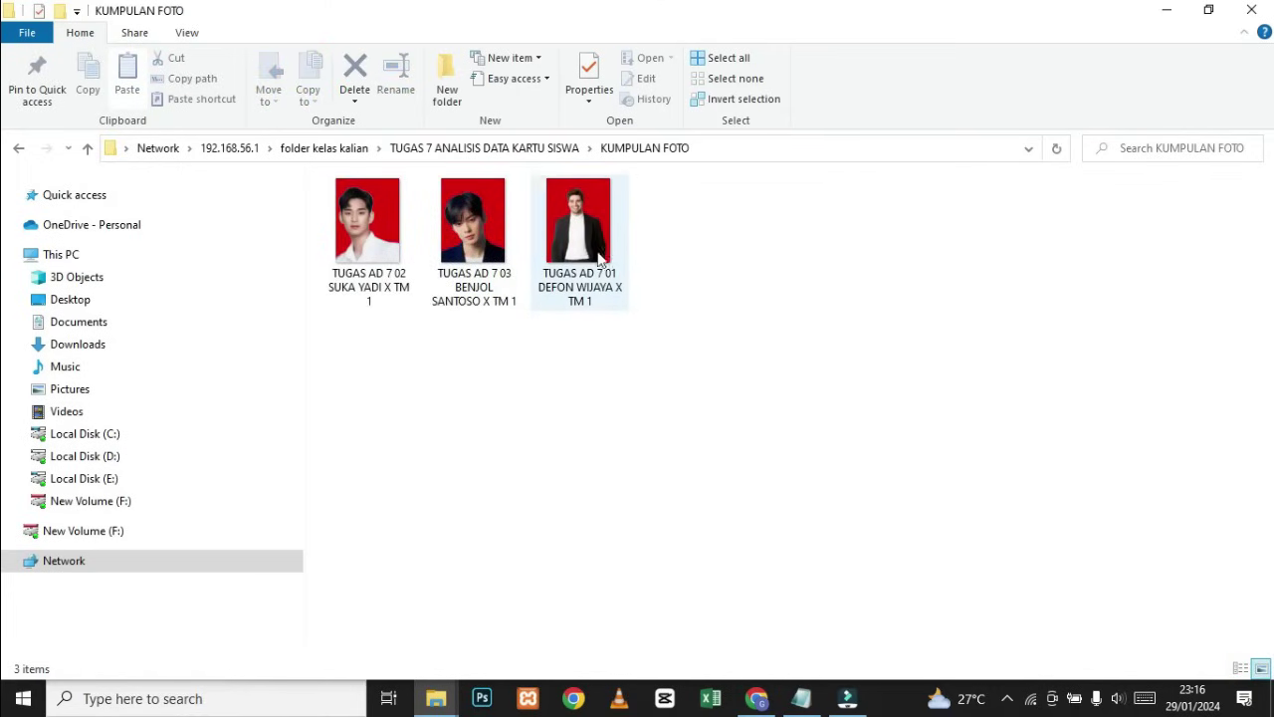
{"action": "left_click", "coordinate": [518, 155]}
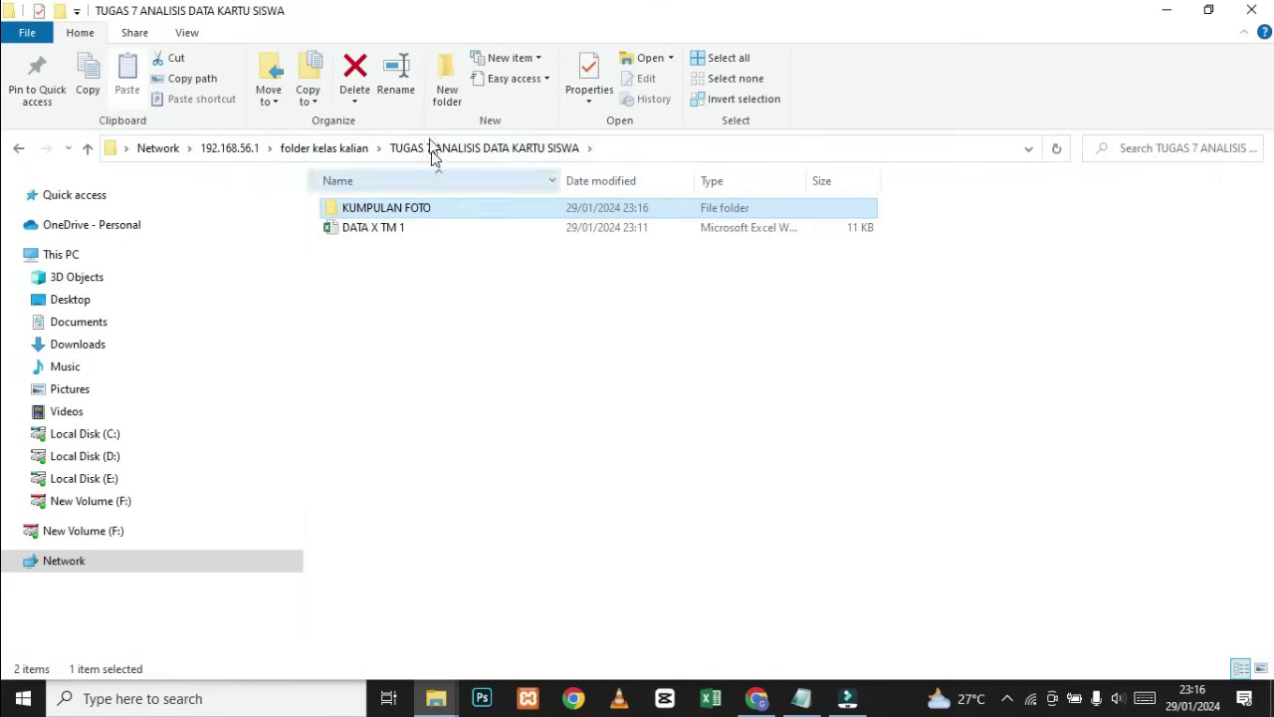
Step: Create a folder named 'TUGAS AD 7 01' with the student's name and 'X TM 1'
{"action": "left_click", "coordinate": [445, 95]}
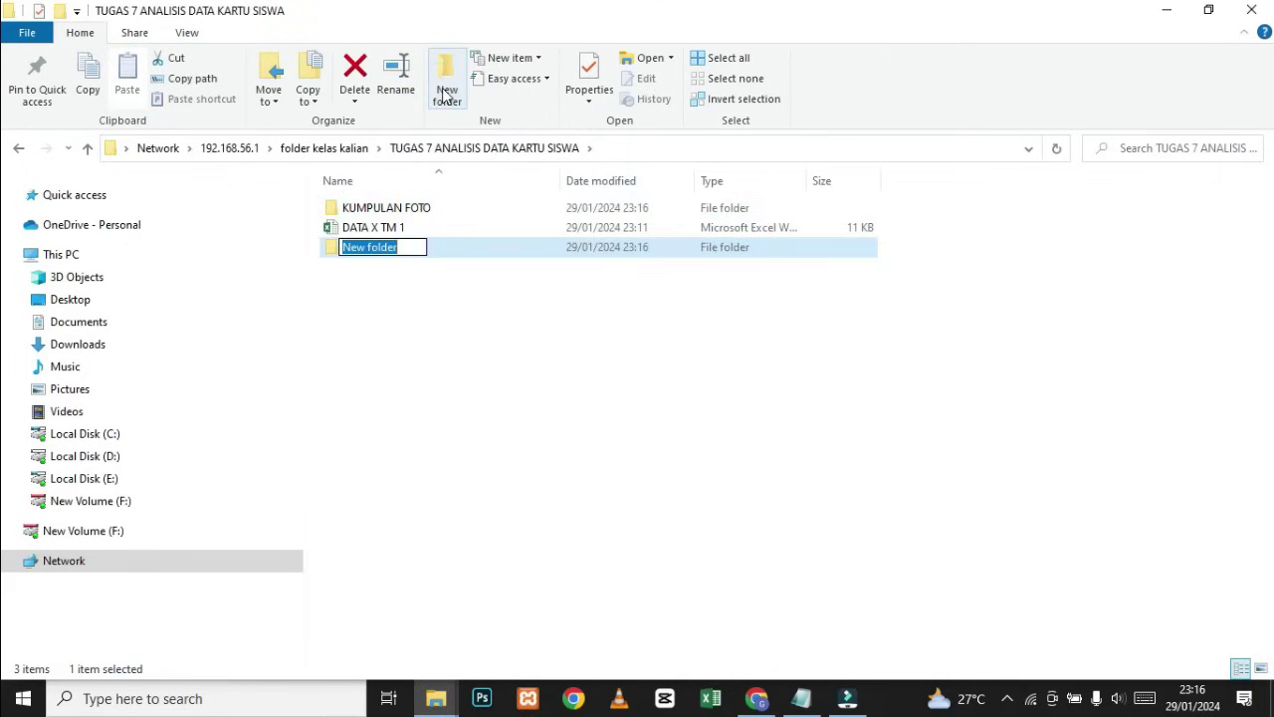
{"action": "type", "text": "TUGAS AD 7 0"}
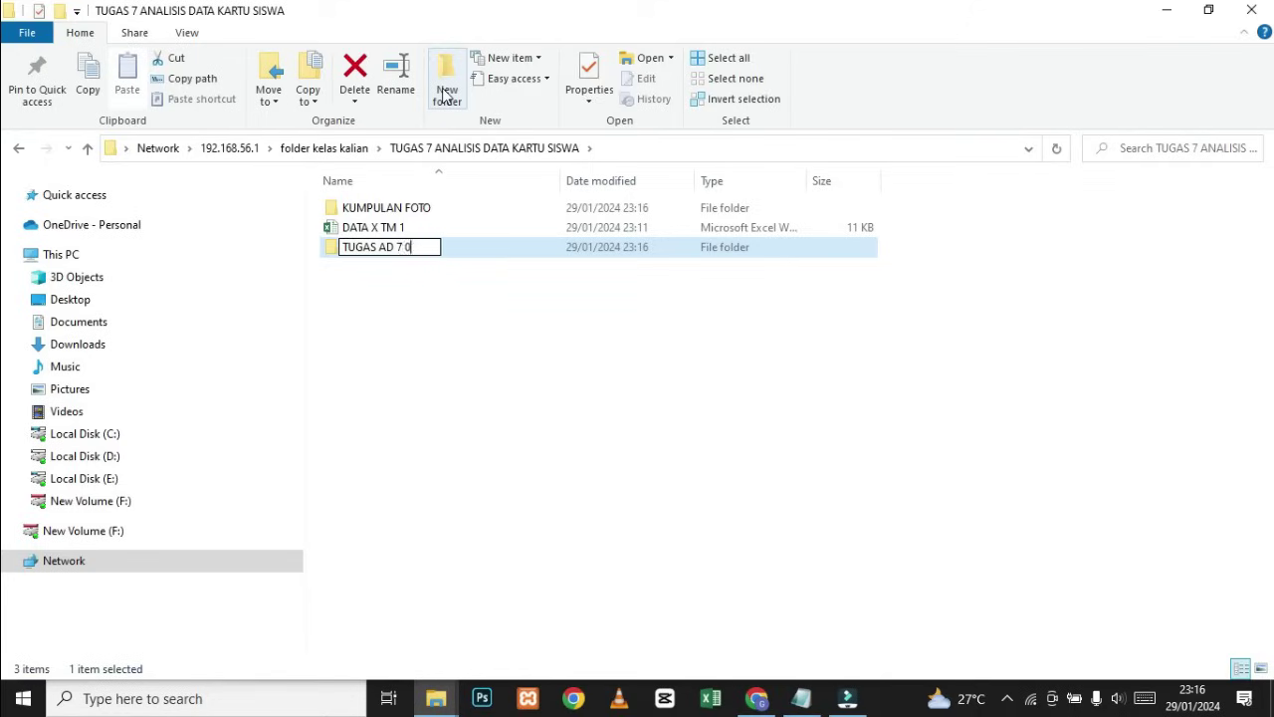
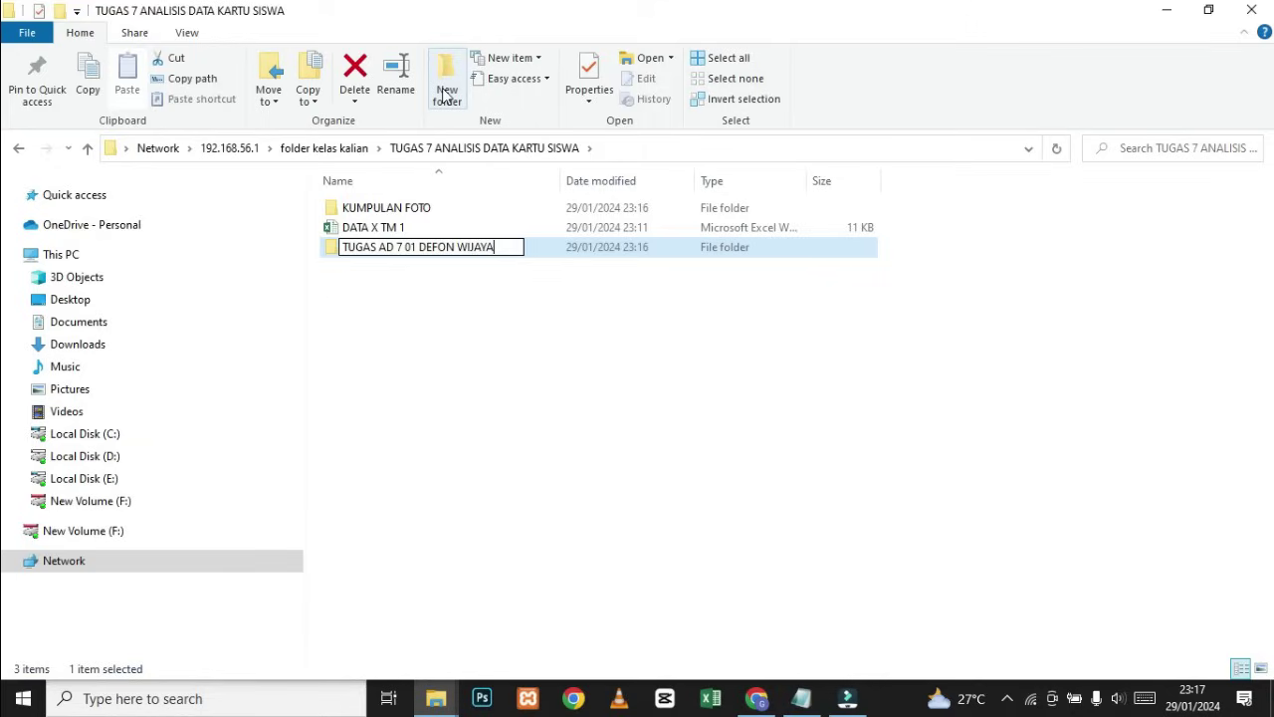
{"action": "type", "text": " X TM 1"}
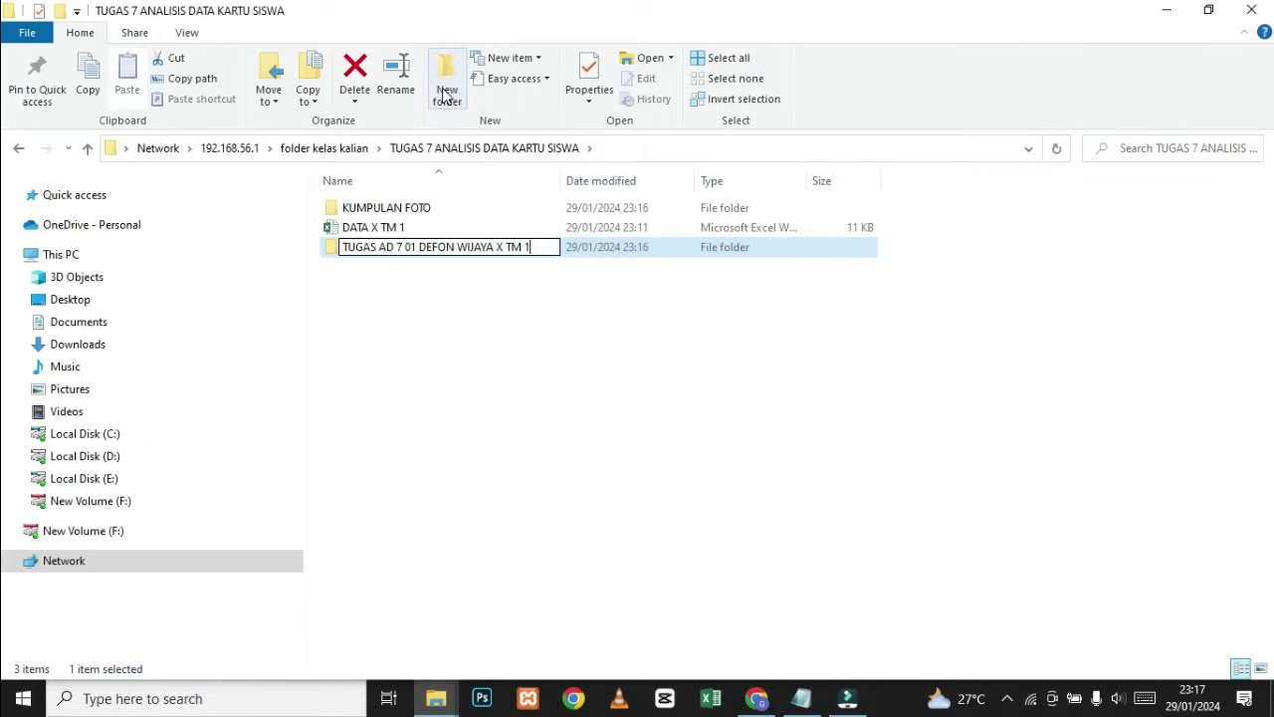
{"action": "left_click", "coordinate": [428, 369]}
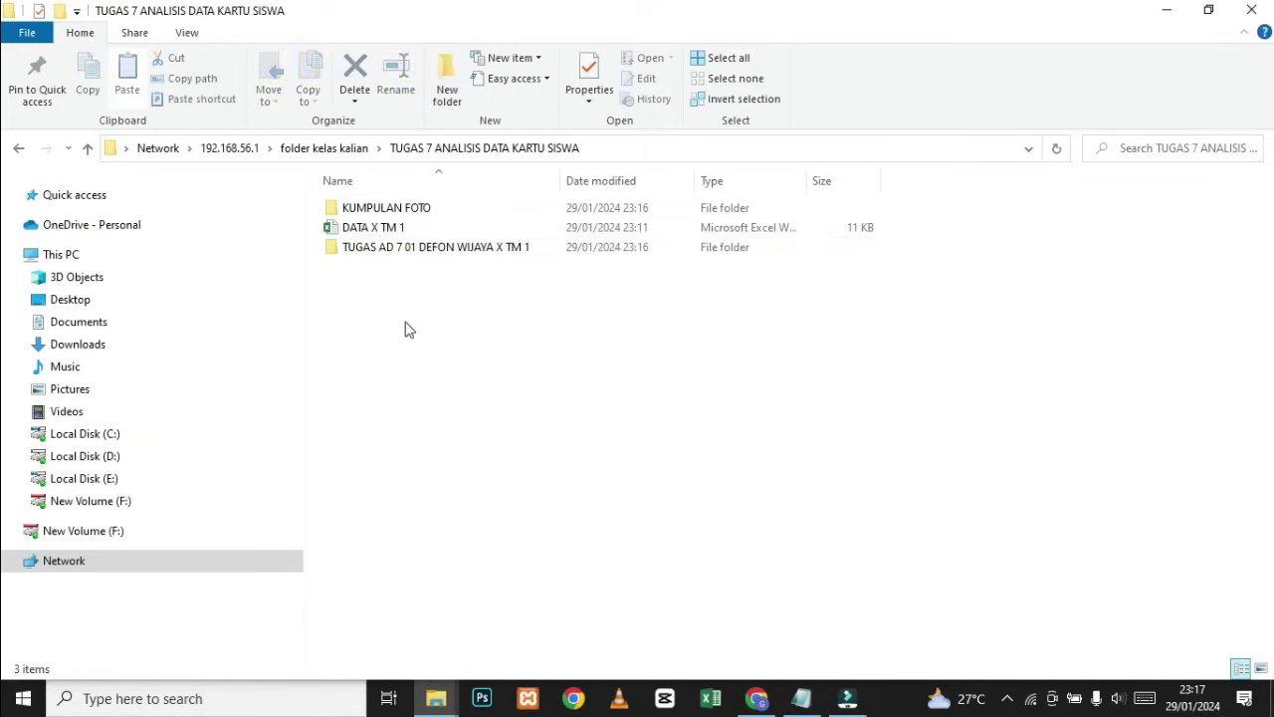
Step: Copy the DATA X TM 1 workbook into the new assignment folder
{"action": "left_click", "coordinate": [372, 233]}
{"action": "right_click", "coordinate": [369, 229]}
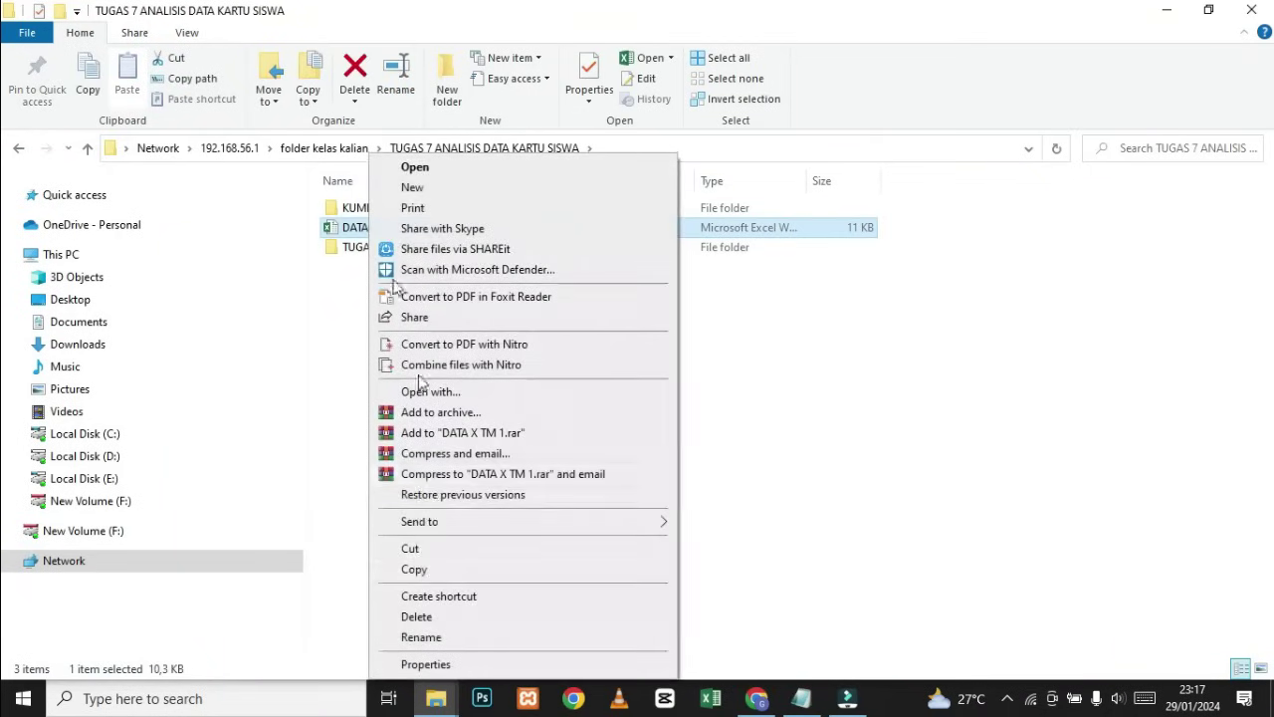
{"action": "left_click", "coordinate": [414, 570]}
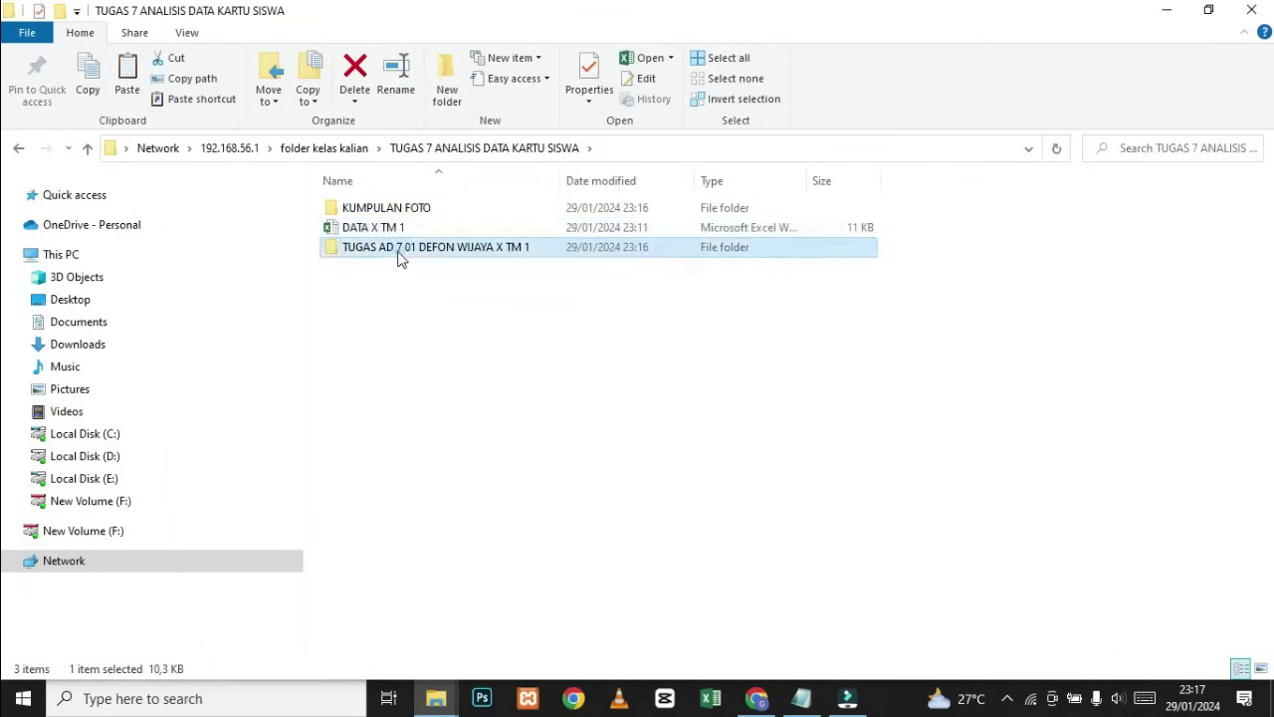
{"action": "double_click", "coordinate": [398, 253]}
{"action": "right_click", "coordinate": [401, 251]}
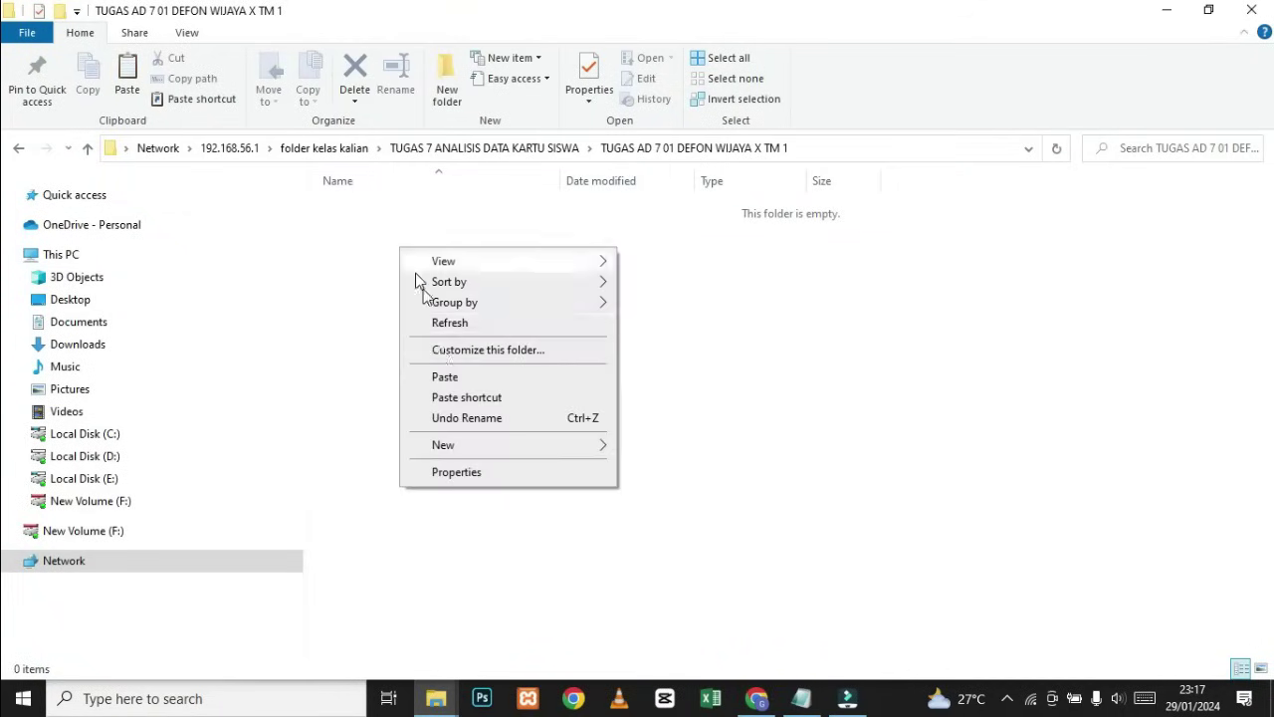
{"action": "left_click", "coordinate": [443, 379]}
Step: Open DATA X TM 1 in Excel, dismiss activation, enable editing, and select LINK_FOTO cell D2
{"action": "left_click", "coordinate": [456, 326]}
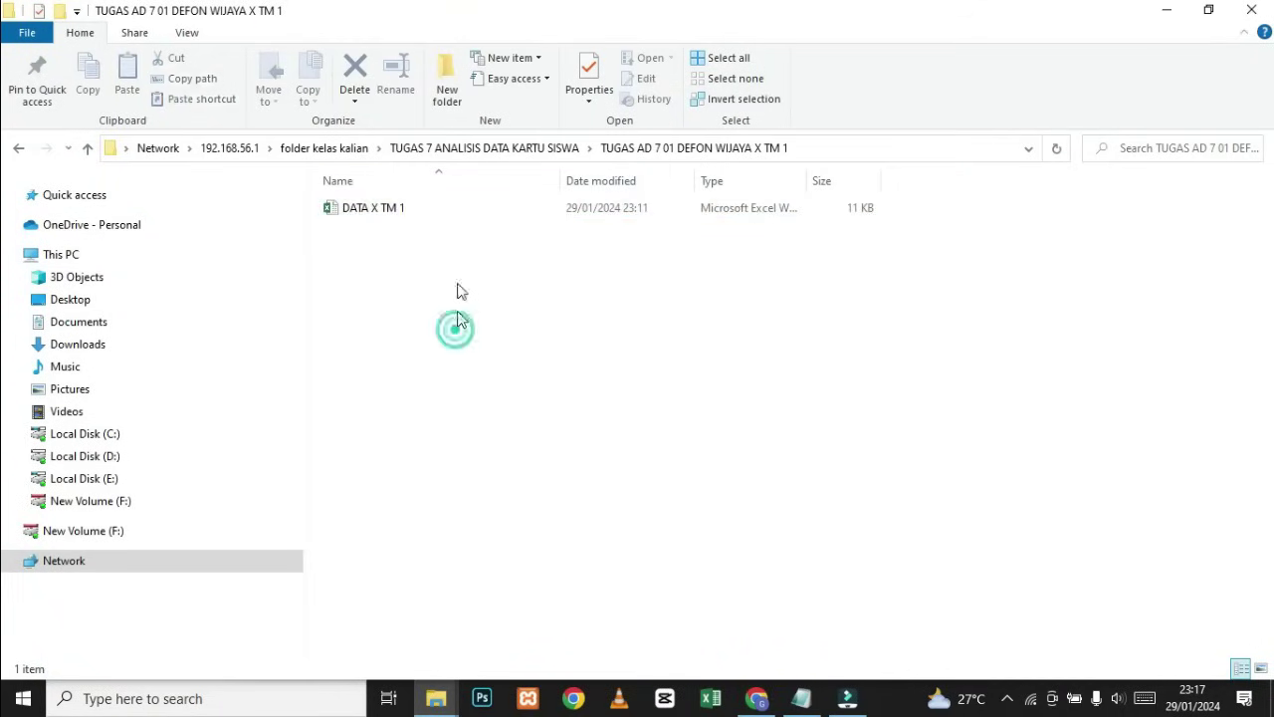
{"action": "double_click", "coordinate": [375, 212]}
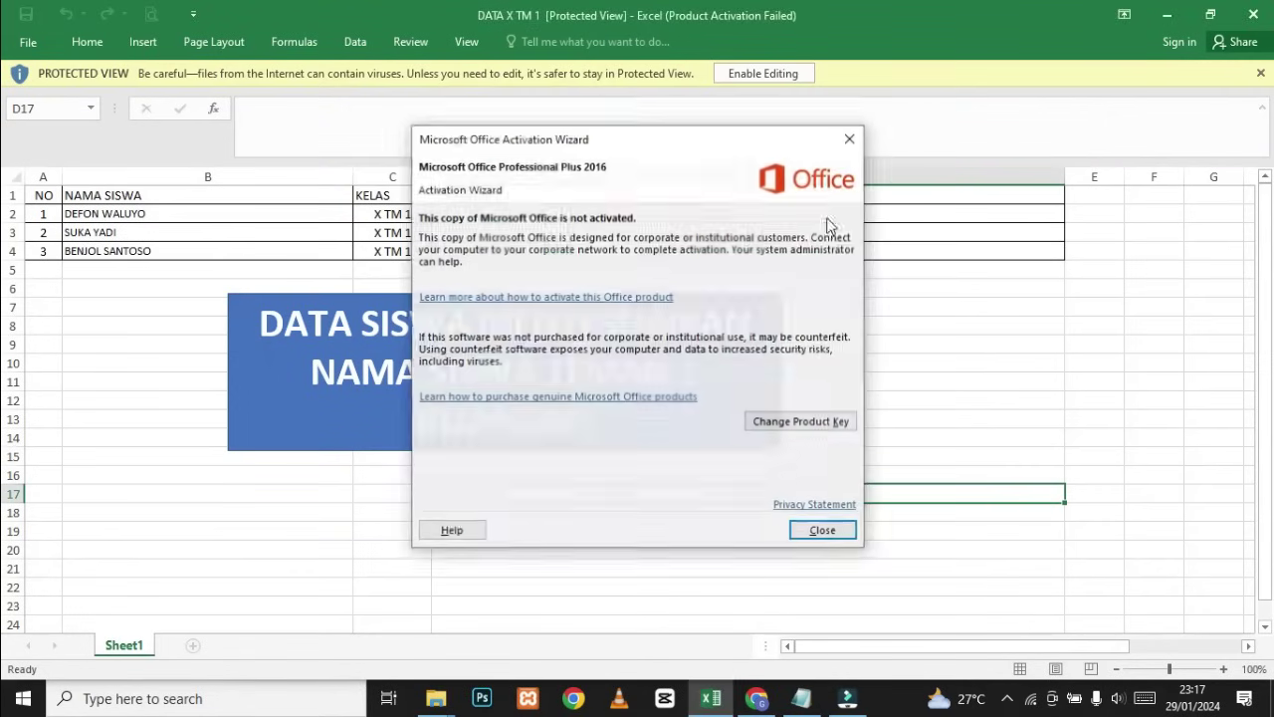
{"action": "left_click", "coordinate": [846, 536]}
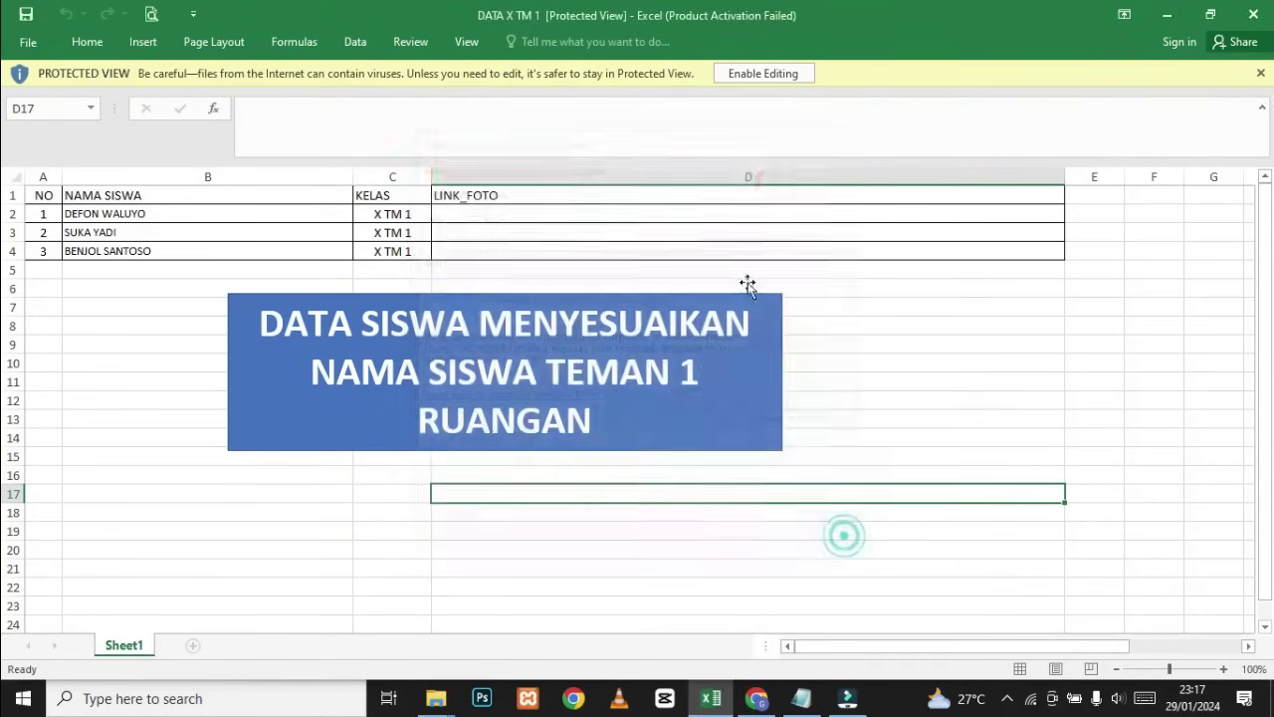
{"action": "left_click", "coordinate": [769, 75]}
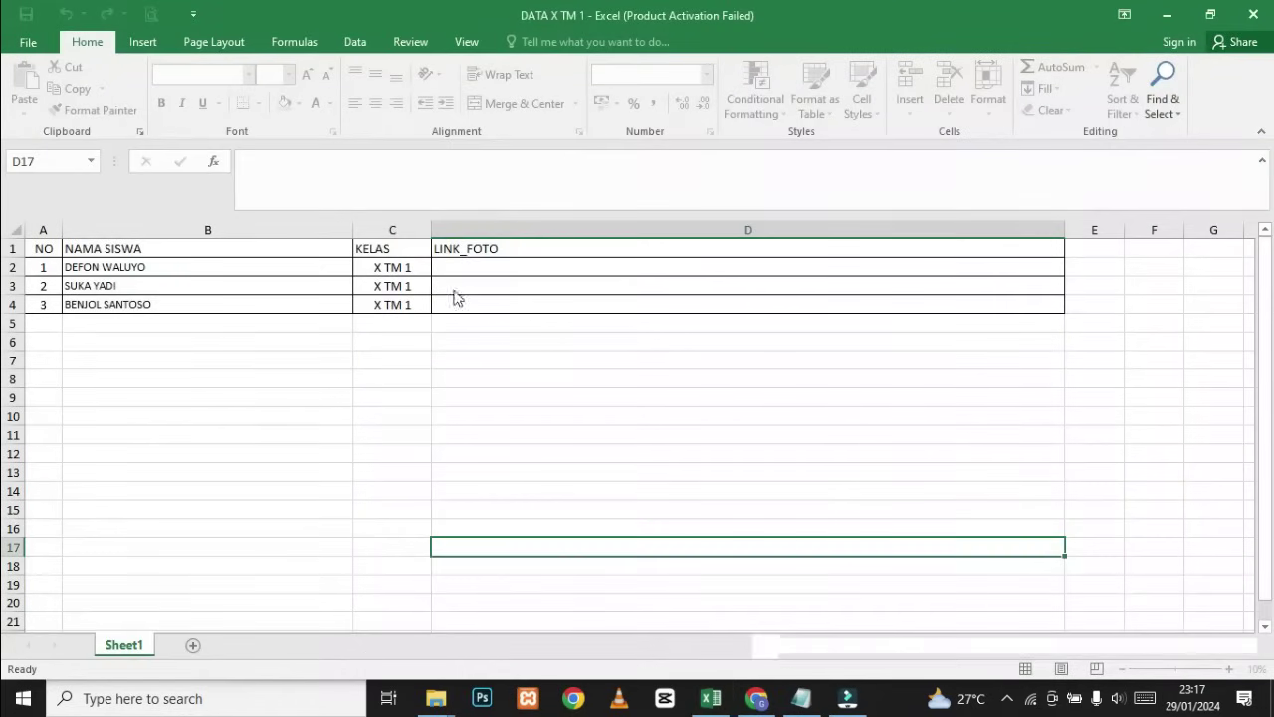
{"action": "left_click", "coordinate": [460, 269]}
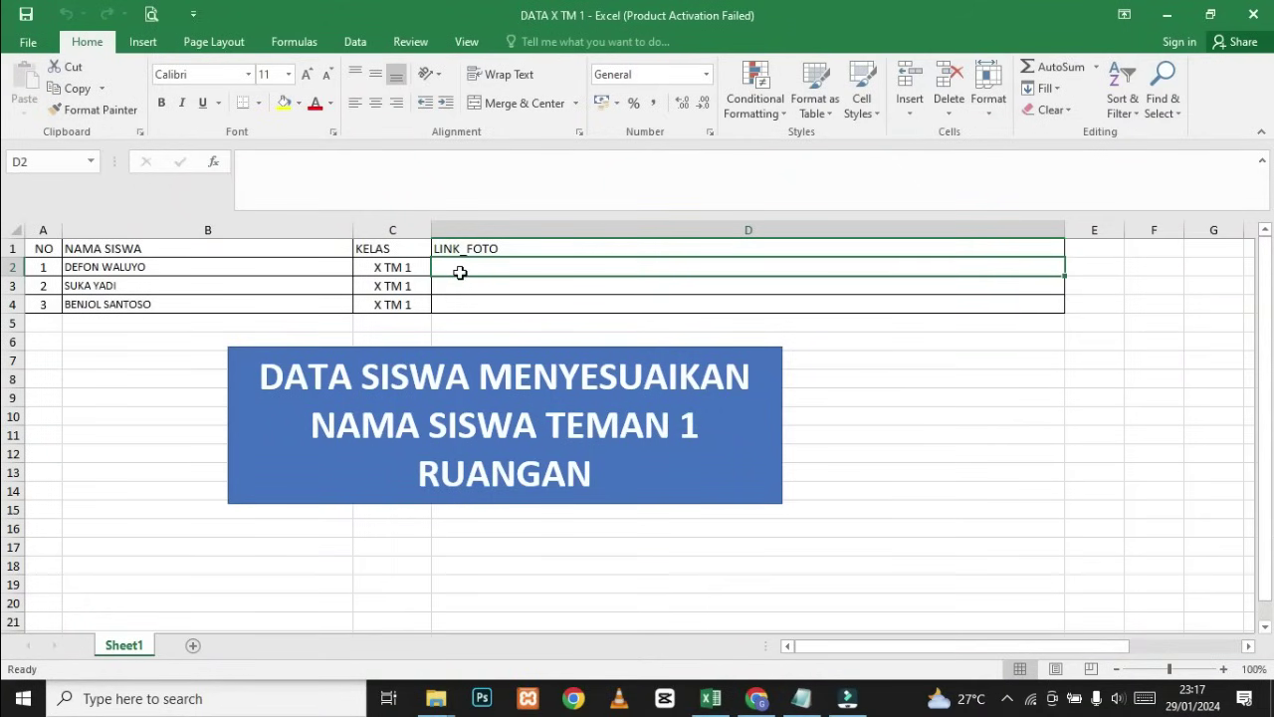
Step: Note that after preparing the photo, make a 'TUGAS AD 7 ABSEN NAMA KELAS' folder in the provided location
{"action": "left_click", "coordinate": [802, 700]}
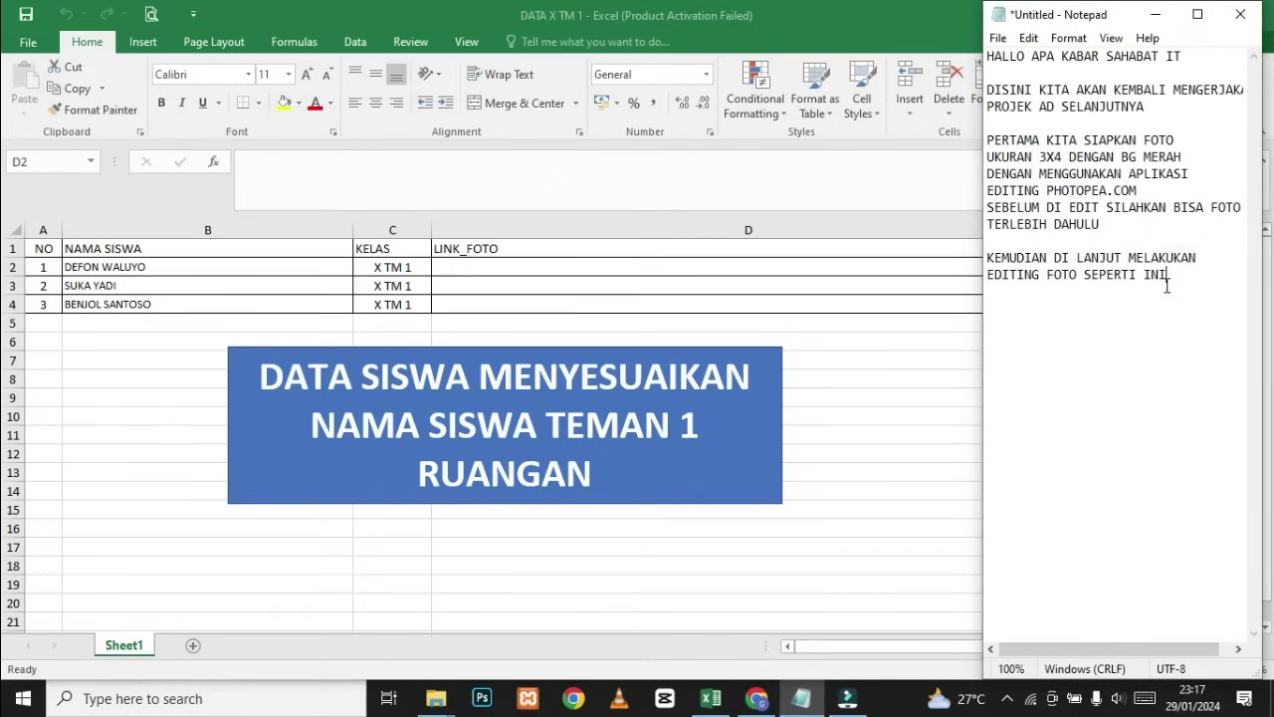
{"action": "key", "text": "Return"}
{"action": "key", "text": "Return"}
{"action": "type", "text": "SETELAH KITA SIAPKAN FOTO"}
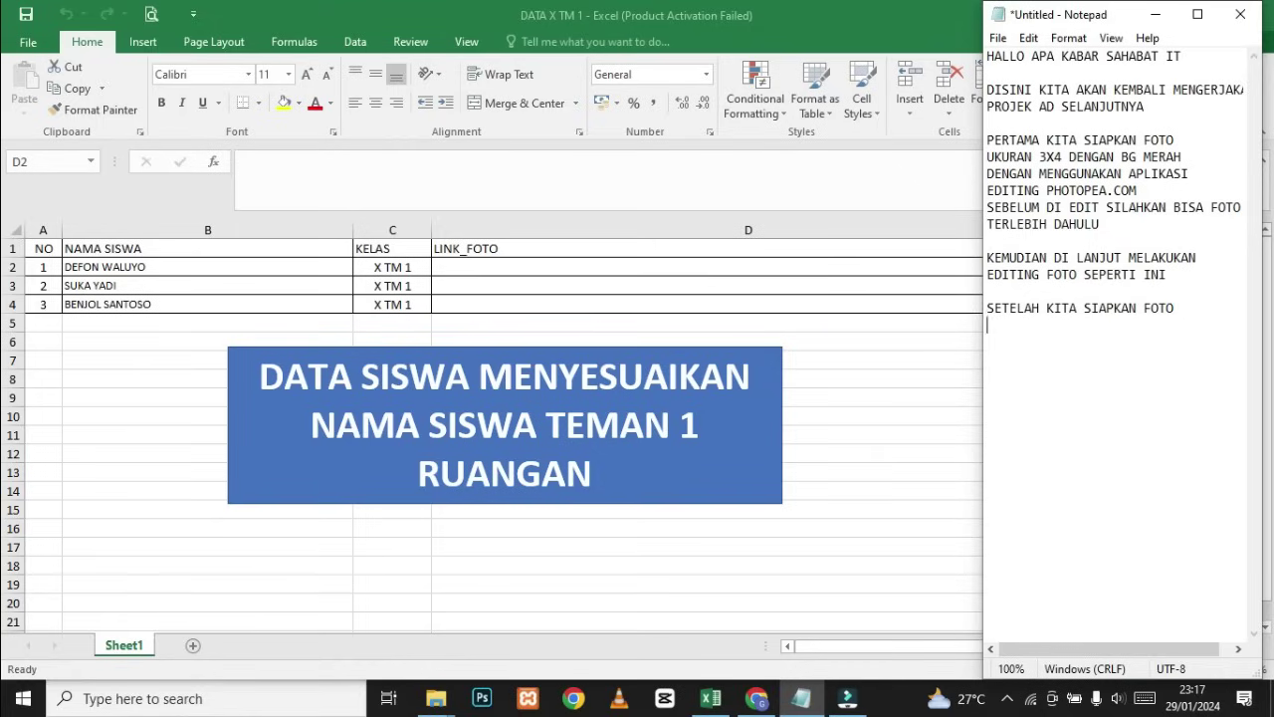
{"action": "key", "text": "Return"}
{"action": "type", "text": "MAKA KITA BUAT "}
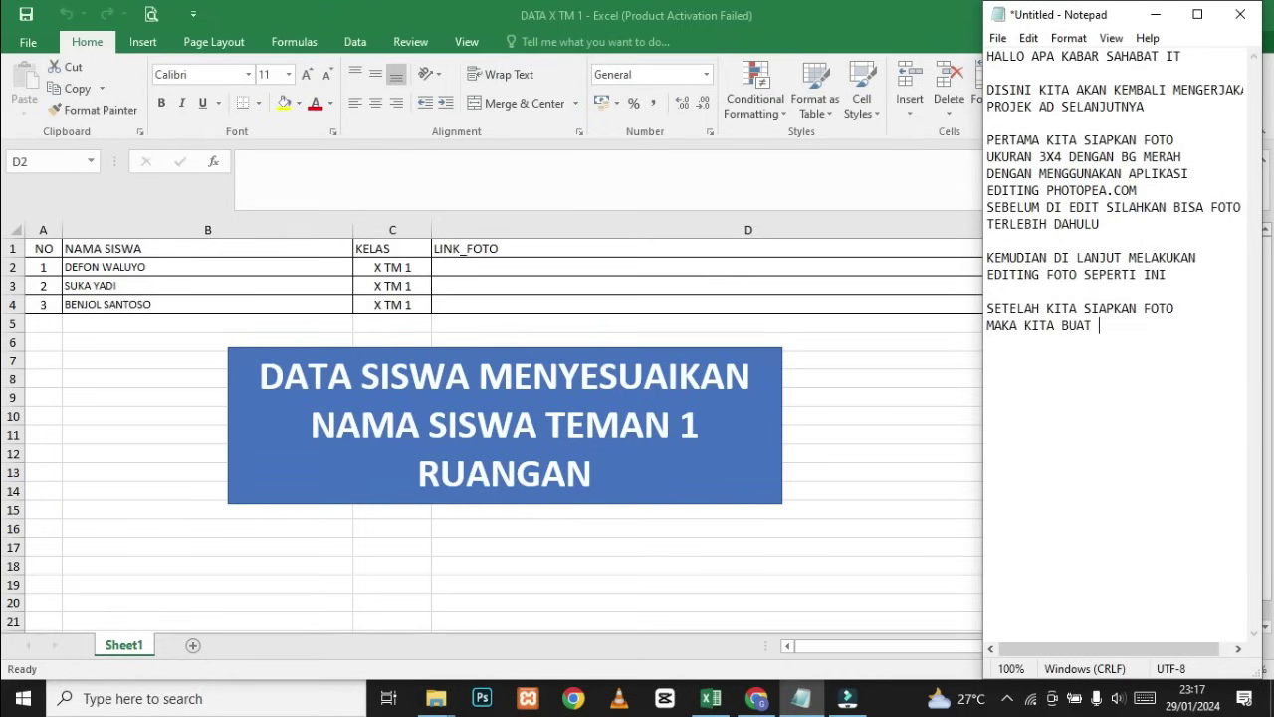
{"action": "type", "text": "FOLDER"}
{"action": "key", "text": "Return"}
{"action": "type", "text": "TUGAS AD"}
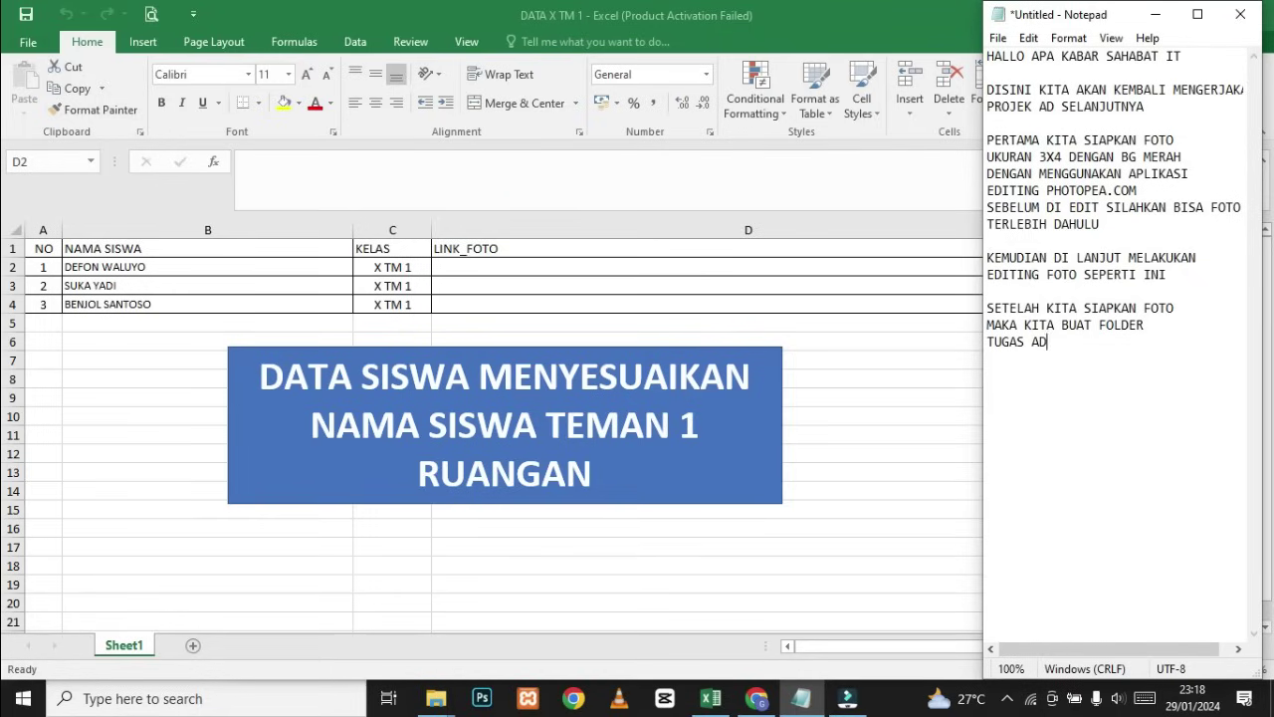
{"action": "type", "text": " 7 ABSEN NAMA KELAS"}
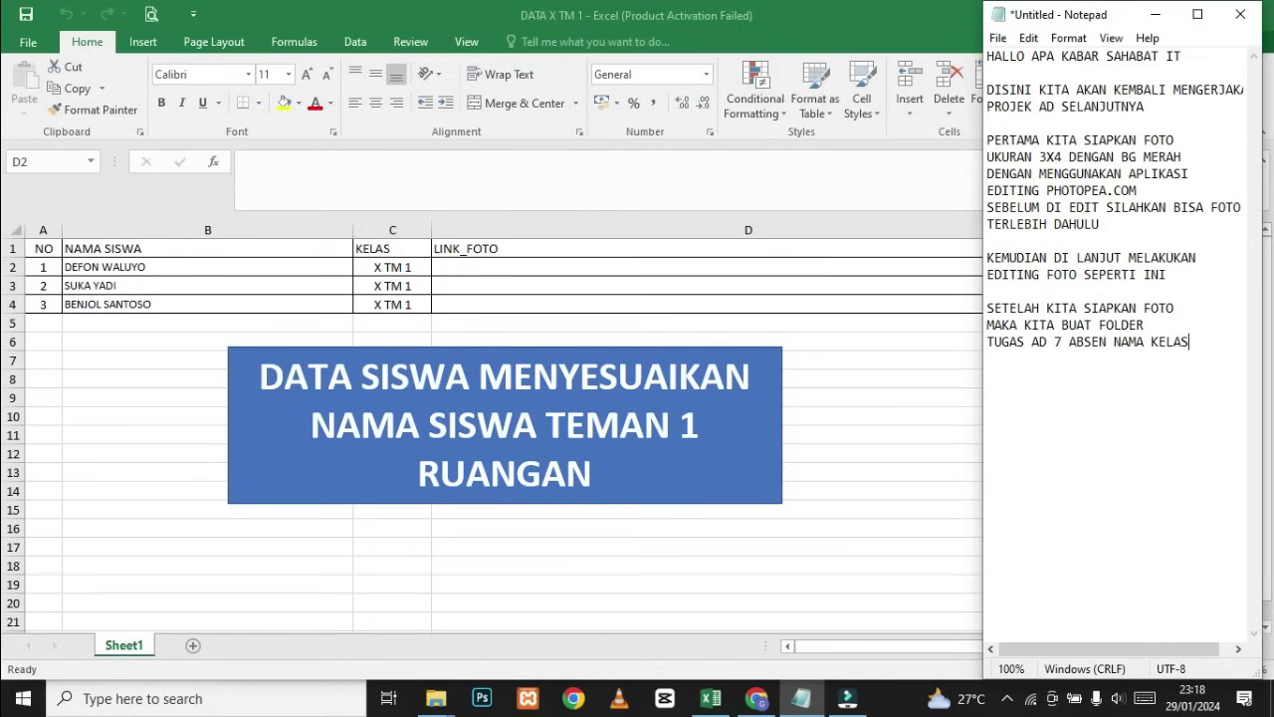
{"action": "key", "text": "Return"}
{"action": "type", "text": "DI FOLDER YANG SUDAH"}
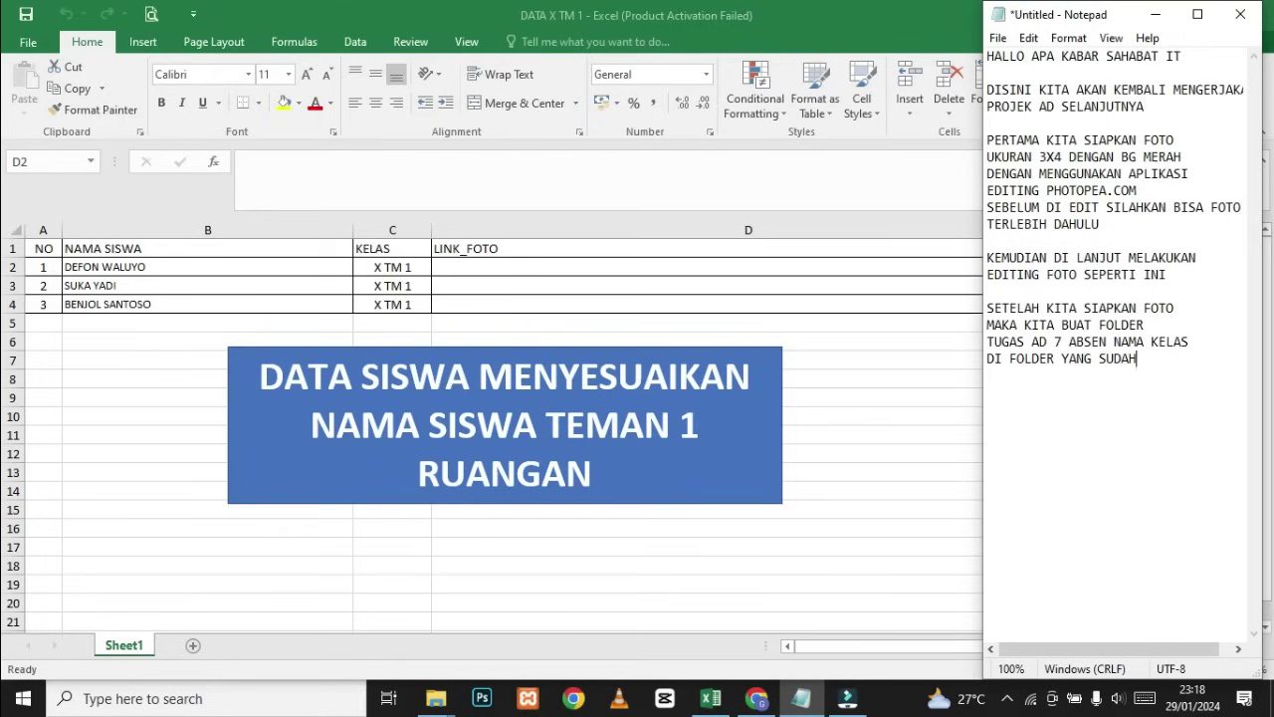
{"action": "type", "text": " DITUNJUKAN"}
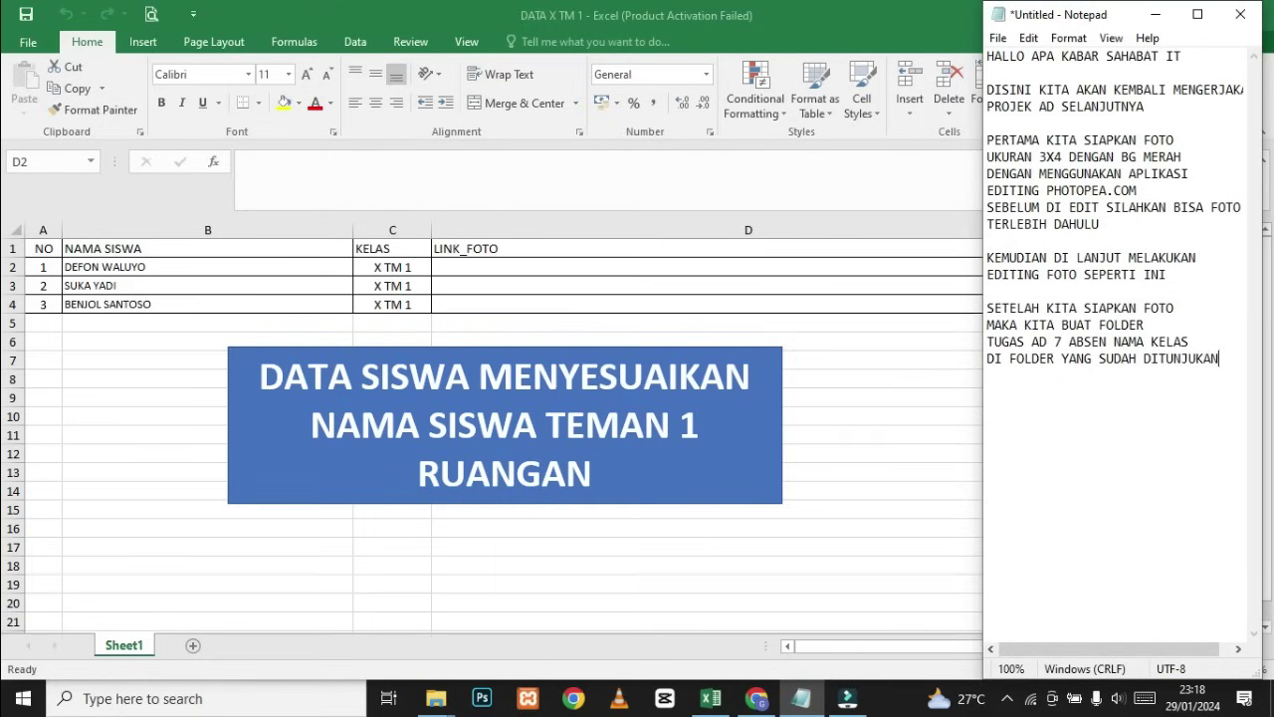
{"action": "type", "text": " ATAU"}
{"action": "key", "text": "Return"}
{"action": "type", "text": "YANG SUDAH DISEDI"}
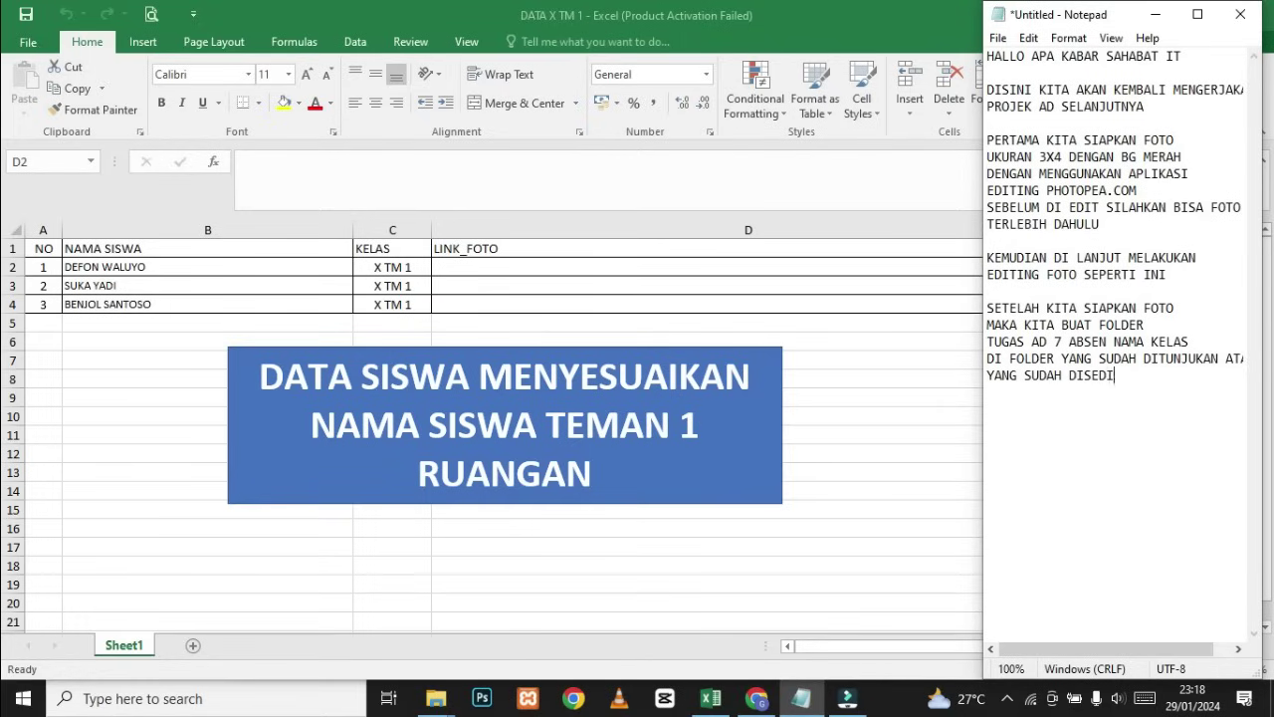
{"action": "type", "text": "AKAN"}
{"action": "key", "text": "Return"}
Step: Add lines to copy-paste the Excel file into that folder, then open it 'SEPERTI INI'
{"action": "type", "text": "KEMUDIAN COPY"}
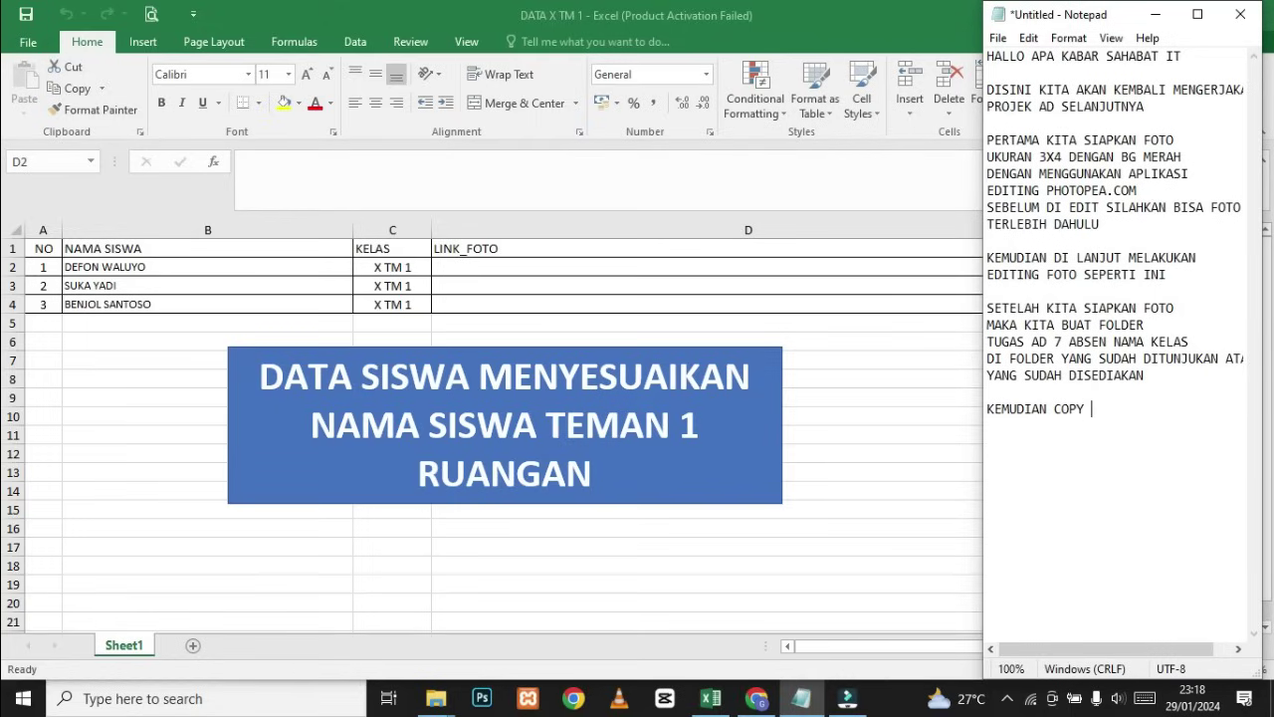
{"action": "type", "text": " PASTE"}
{"action": "type", "text": " FIL"}
{"action": "type", "text": "E EXCEL"}
{"action": "type", "text": " KEMUDIA"}
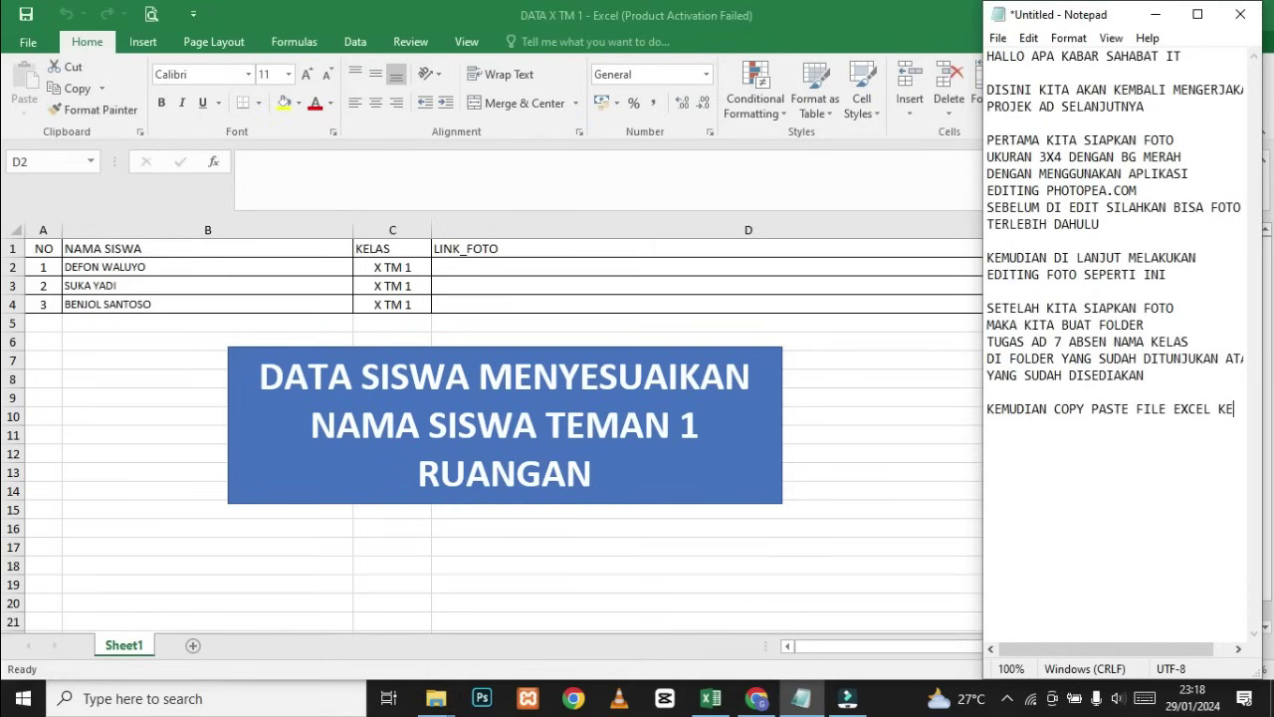
{"action": "key", "text": "Return"}
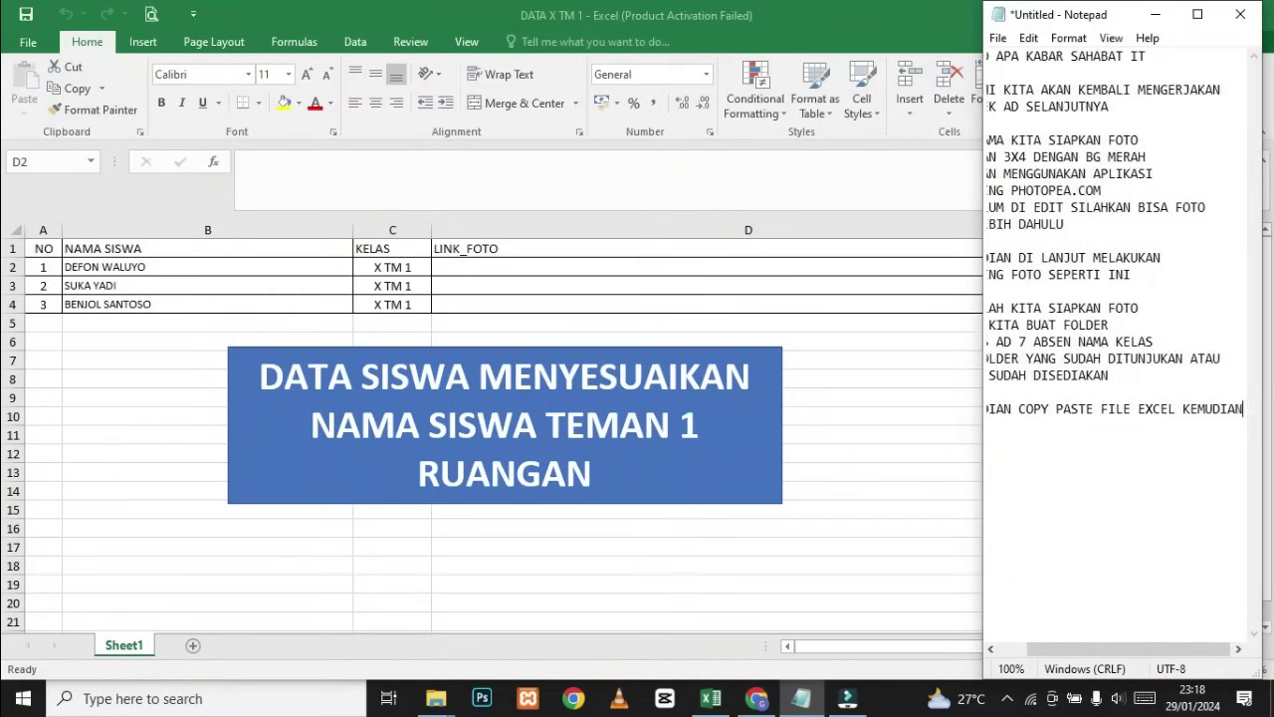
{"action": "type", "text": "DITA"}
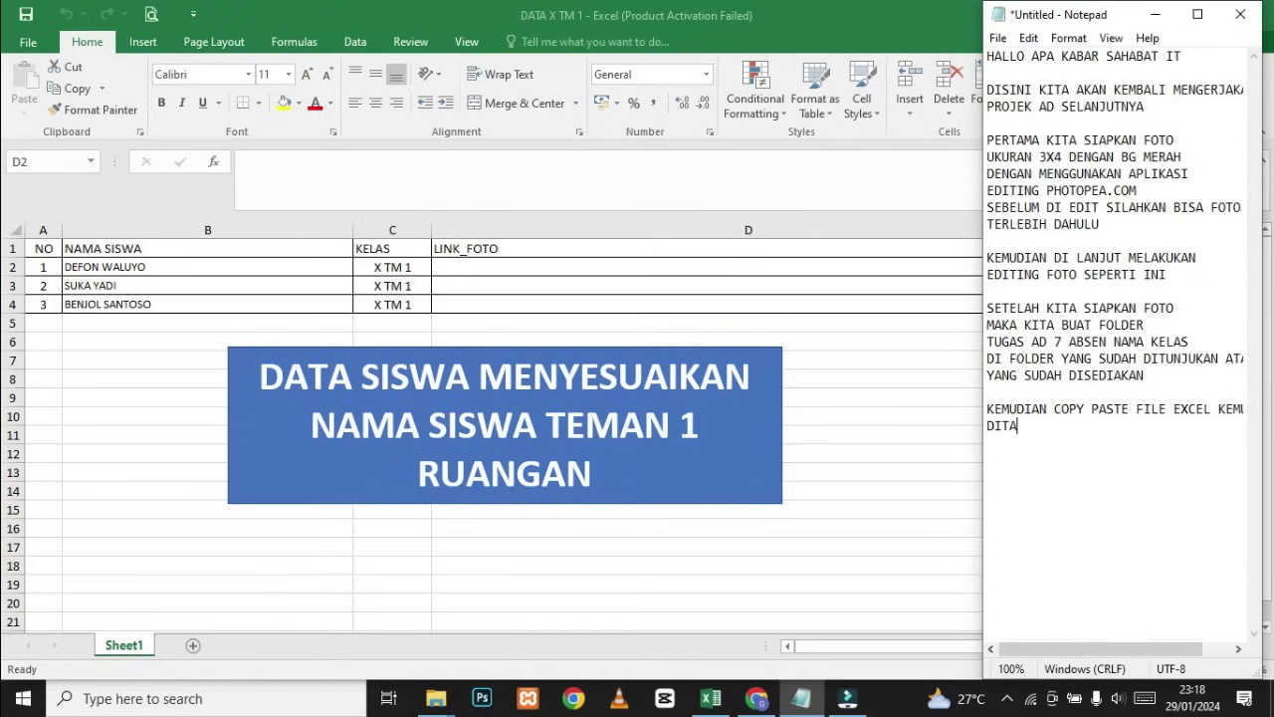
{"action": "type", "text": "R"}
{"action": "key", "text": "BackSpace"}
{"action": "key", "text": "BackSpace"}
{"action": "key", "text": "BackSpace"}
{"action": "type", "text": "PAS"}
{"action": "type", "text": "TE KE"}
{"action": "type", "text": " FOL"}
{"action": "key", "text": "BackSpace"}
{"action": "key", "text": "BackSpace"}
{"action": "type", "text": "DALAM FOLDER YA"}
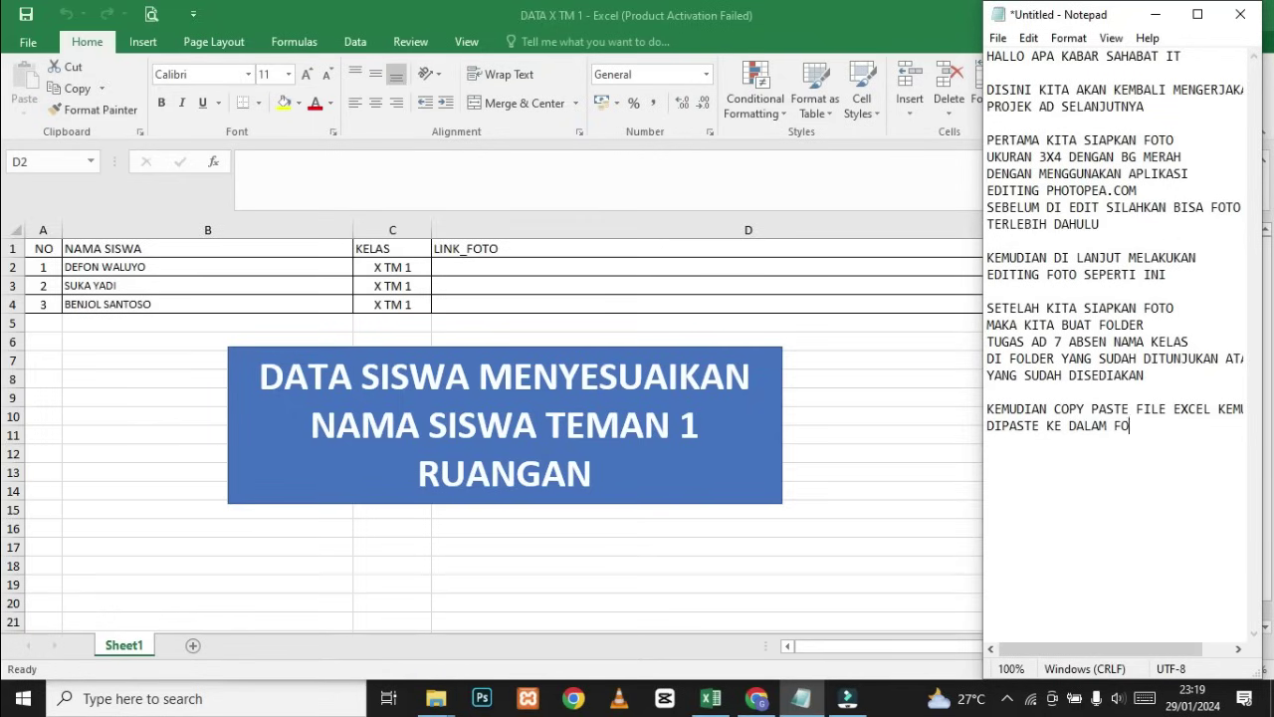
{"action": "key", "text": "BackSpace"}
{"action": "key", "text": "BackSpace"}
{"action": "type", "text": "YANG KITA BUAT"}
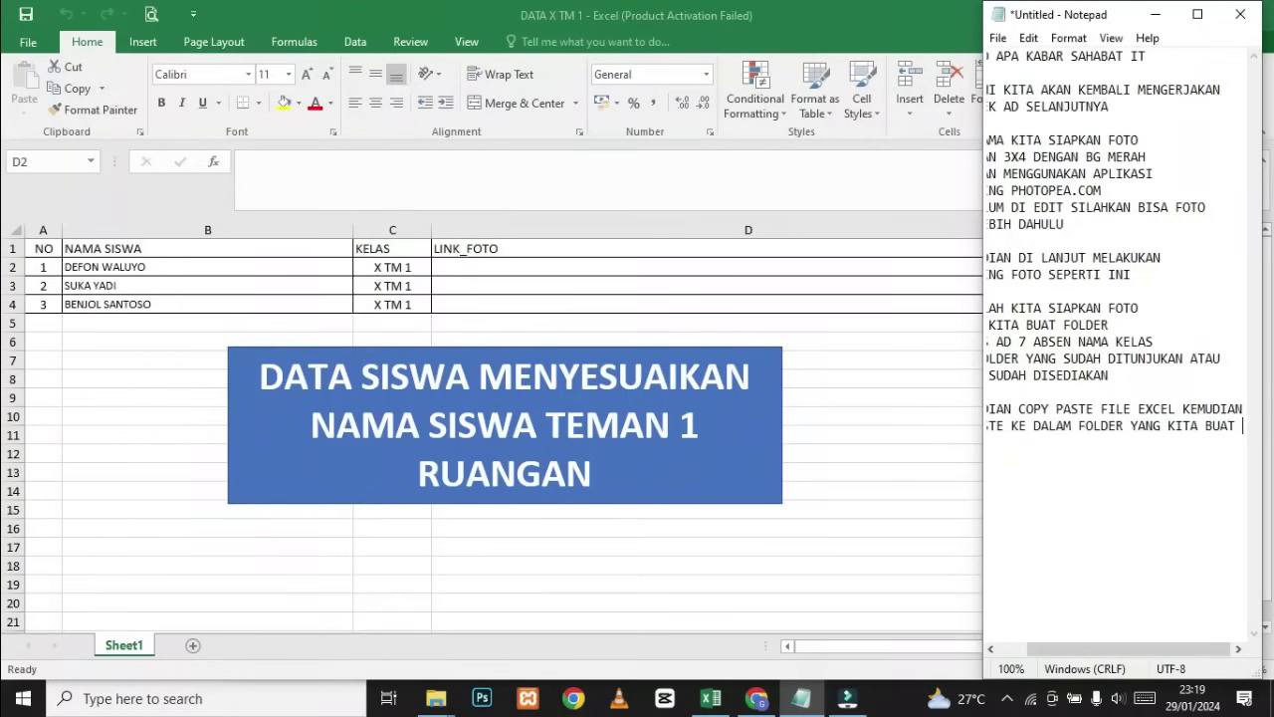
{"action": "key", "text": "Return"}
{"action": "type", "text": "JIKA SUDAH"}
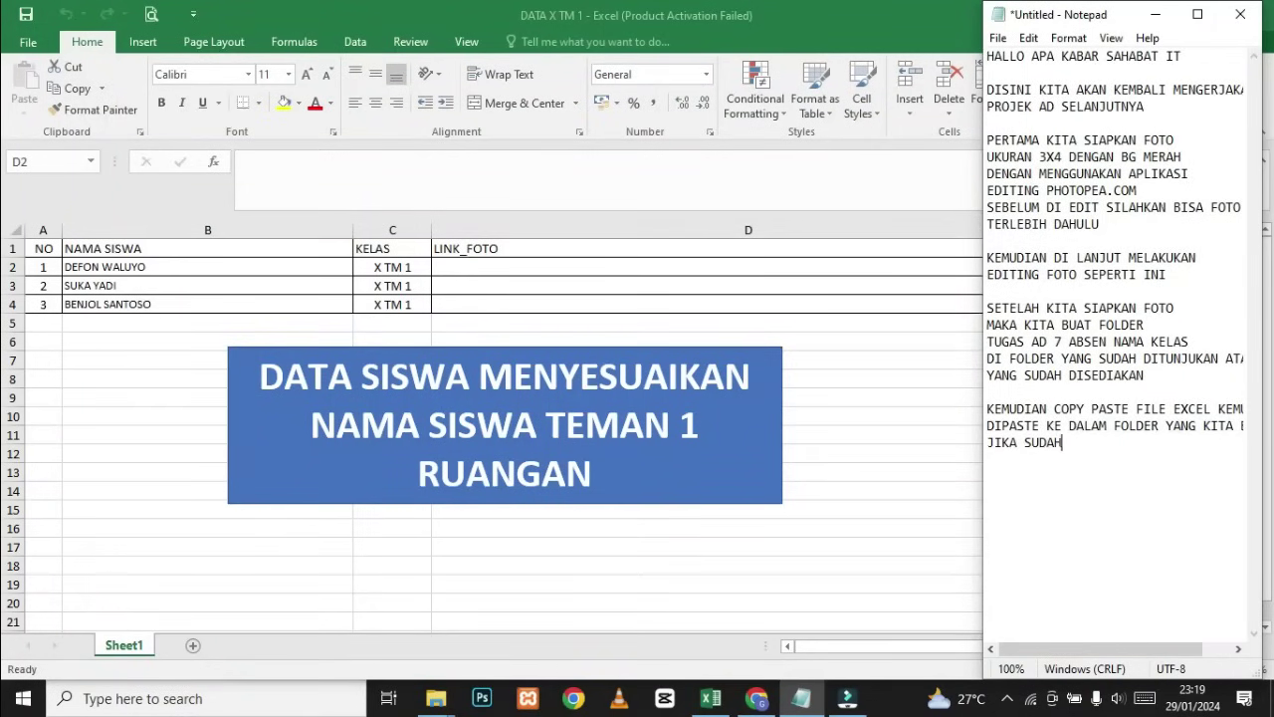
{"action": "type", "text": " BISA BUKA FILE EX"}
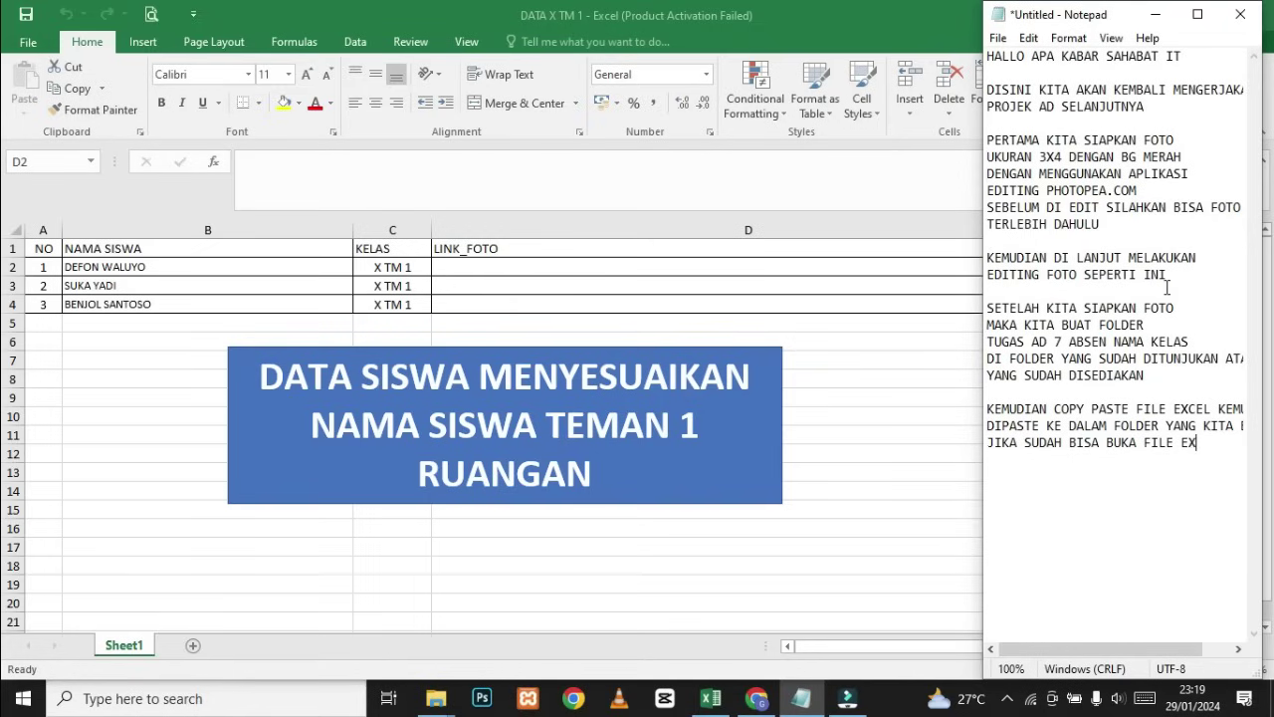
{"action": "type", "text": "CELNYA"}
{"action": "key", "text": "Return"}
{"action": "type", "text": "SEPERT"}
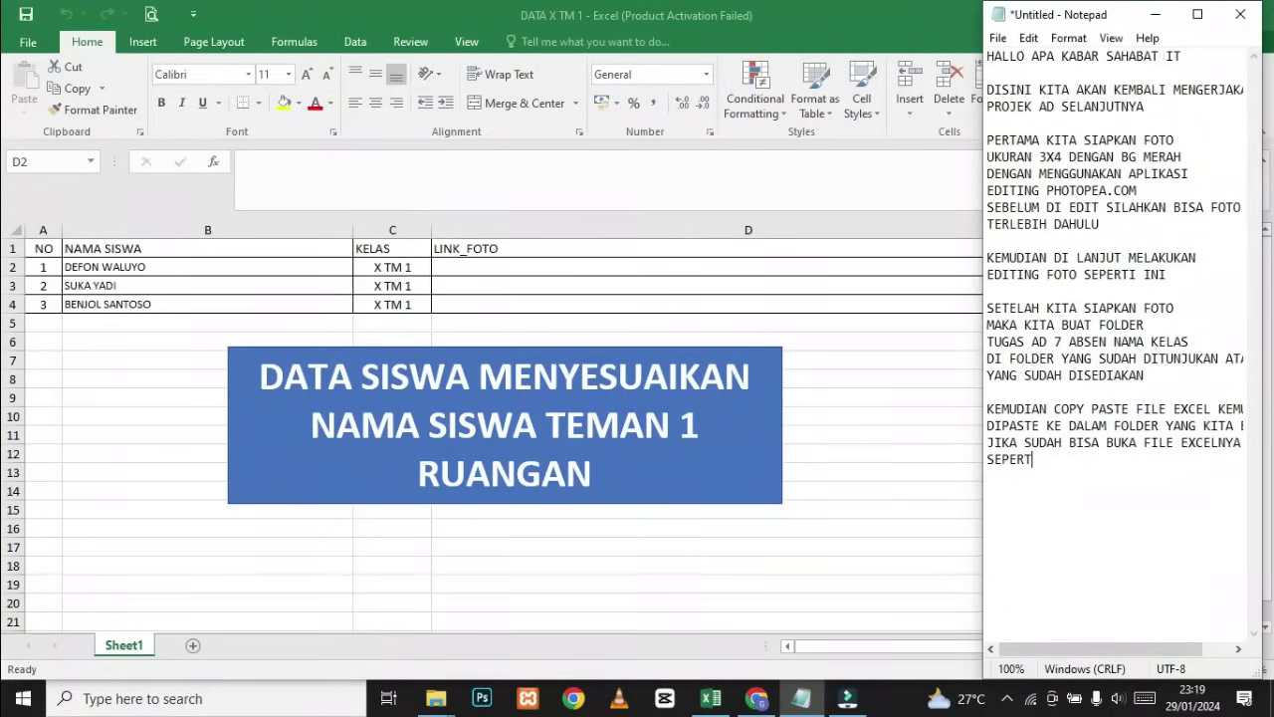
{"action": "type", "text": "I INI"}
Step: Start a paragraph: 'JIKA SUDAH SEPERTI INI MAKA DI LANJUT UNTUK MENGAMBIL LINK FILE FOTO…'
{"action": "key", "text": "Return"}
{"action": "key", "text": "Return"}
{"action": "type", "text": "JIKA SUDAH SEPERTU"}
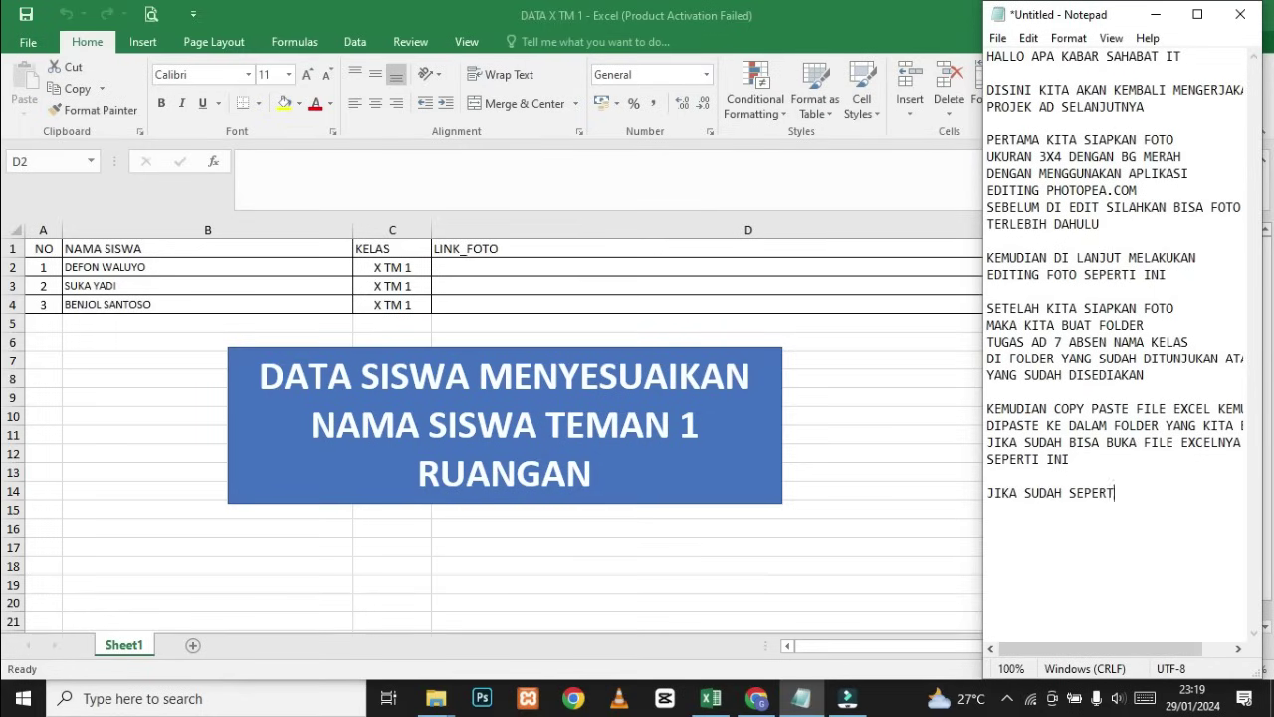
{"action": "key", "text": "BackSpace"}
{"action": "type", "text": "I INI"}
{"action": "key", "text": "Return"}
{"action": "type", "text": "MAKA DI AL"}
{"action": "key", "text": "BackSpace"}
{"action": "key", "text": "BackSpace"}
{"action": "type", "text": "LANJUT UNTUK MENGAMBIL"}
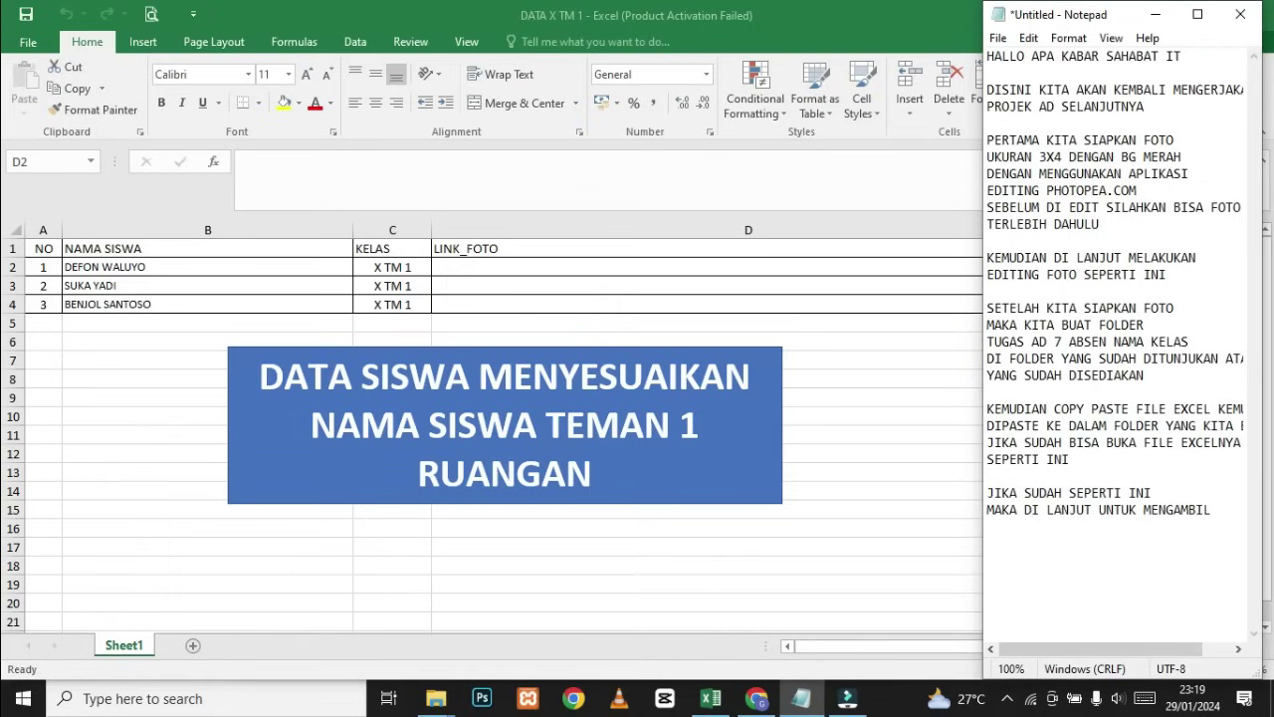
{"action": "type", "text": "LINK FILE FOTO YANG ADA DI F"}
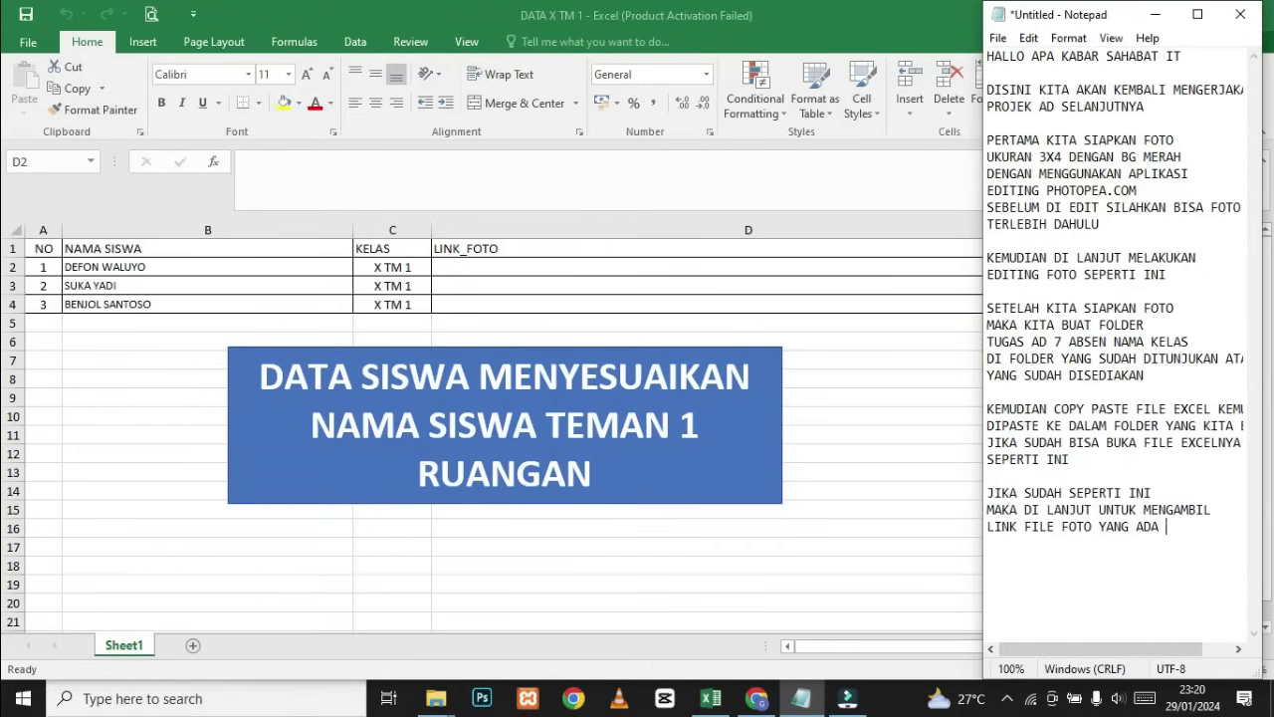
{"action": "type", "text": "OLDER YANG"}
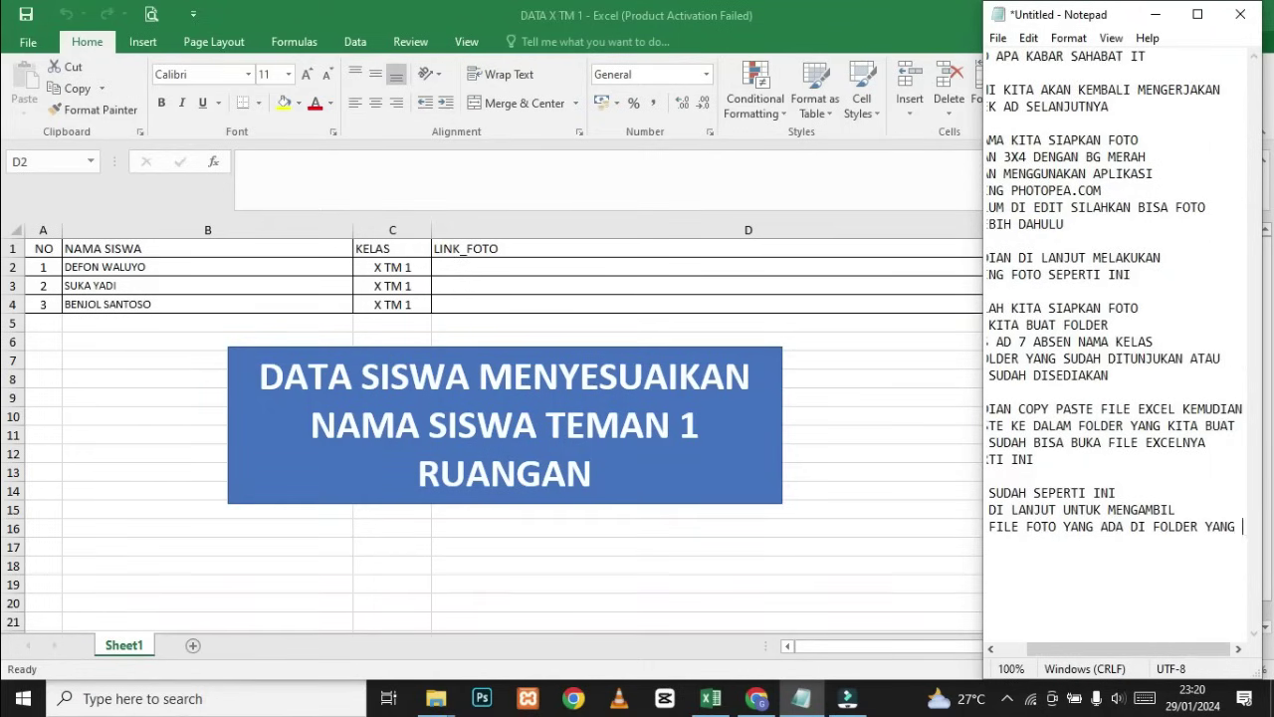
Step: Finish with 'BERNAMA KUMPULAN FOTO PADA FOLDER YANG SUDAH DISEDIAKAN' and return to the spreadsheet
{"action": "key", "text": "Return"}
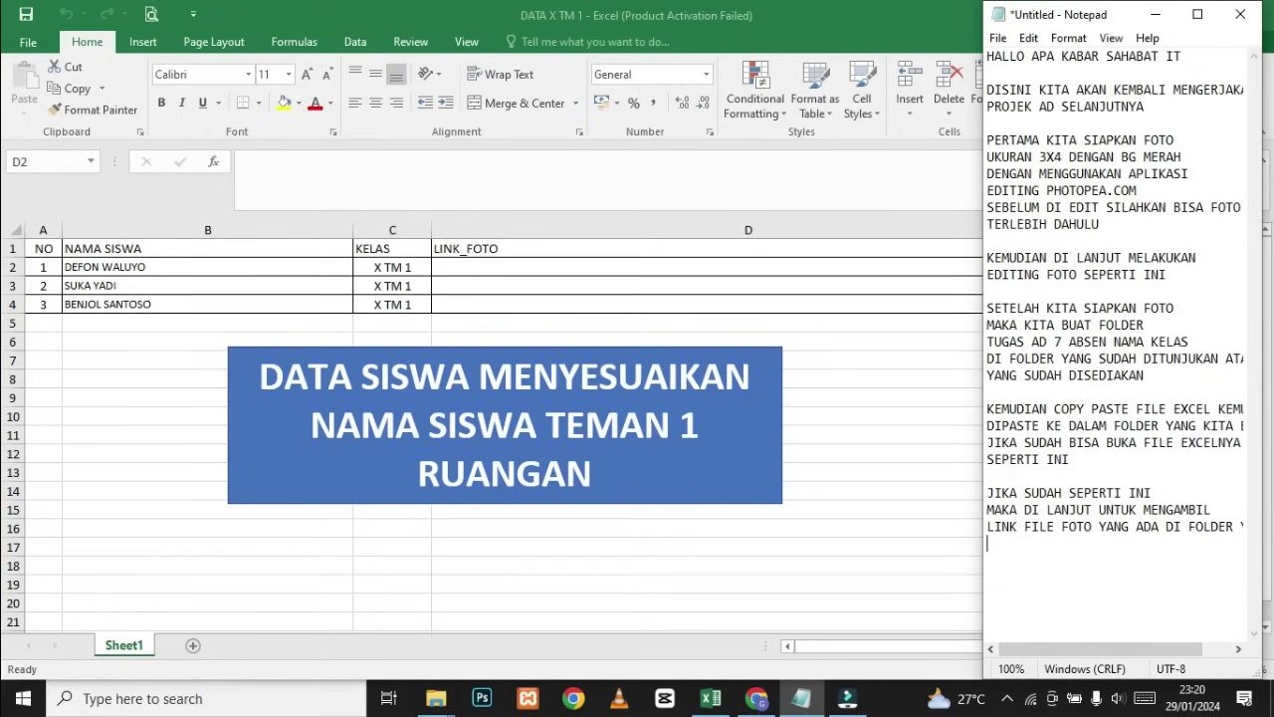
{"action": "type", "text": "BERNAMA KUMP"}
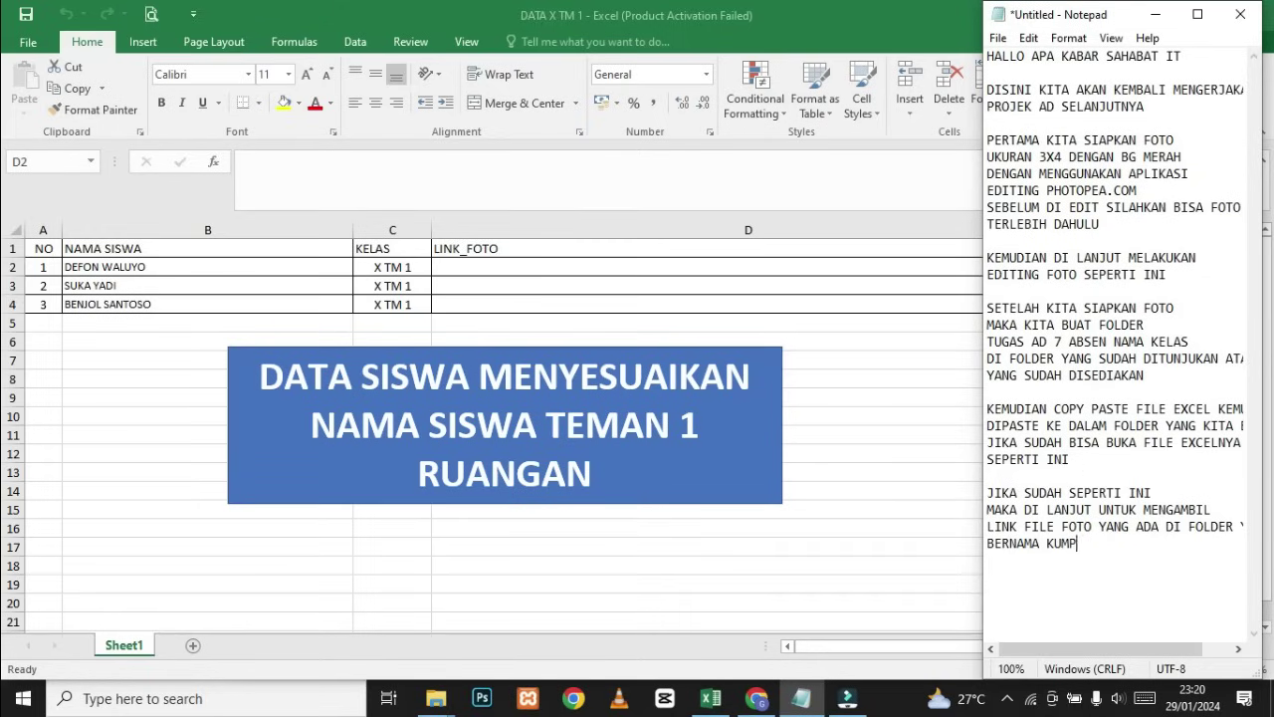
{"action": "type", "text": "ULAN FOTO PADA FO"}
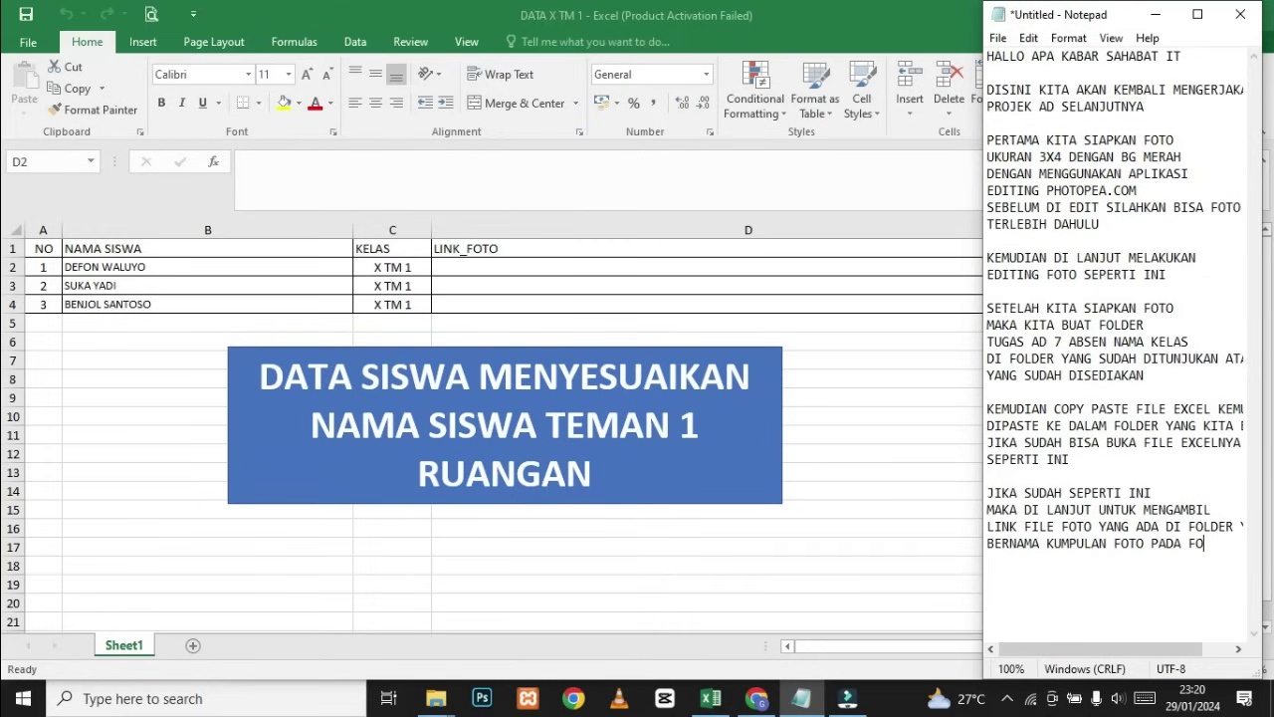
{"action": "type", "text": "LDR"}
{"action": "type", "text": "R"}
{"action": "key", "text": "Return"}
{"action": "type", "text": "YANG SUDAH DISEDIAKANN"}
{"action": "key", "text": "BackSpace"}
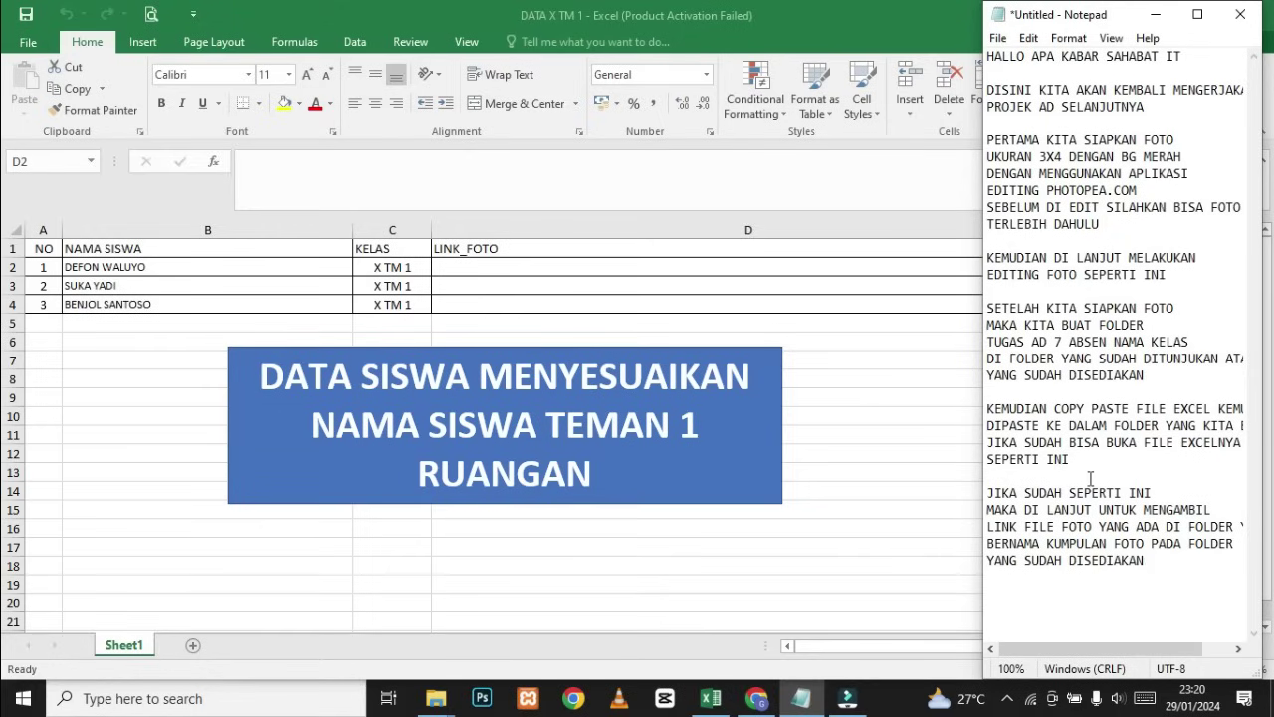
{"action": "left_click", "coordinate": [473, 298]}
Step: Check the LINK_FOTO column, then add the line 'SEPERTI INI' to the notes
{"action": "left_click", "coordinate": [475, 285]}
{"action": "left_click", "coordinate": [476, 304]}
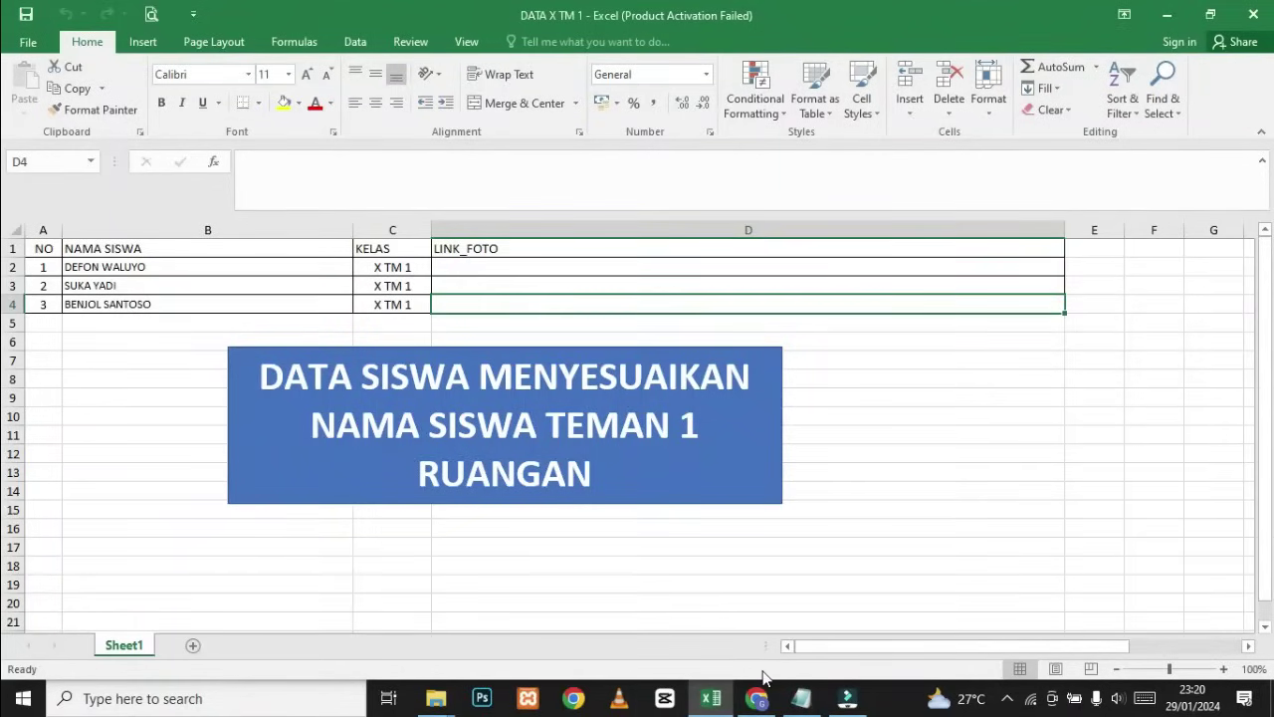
{"action": "left_click", "coordinate": [801, 698]}
{"action": "left_click", "coordinate": [1175, 559]}
{"action": "key", "text": "Return"}
{"action": "type", "text": "SEPE"}
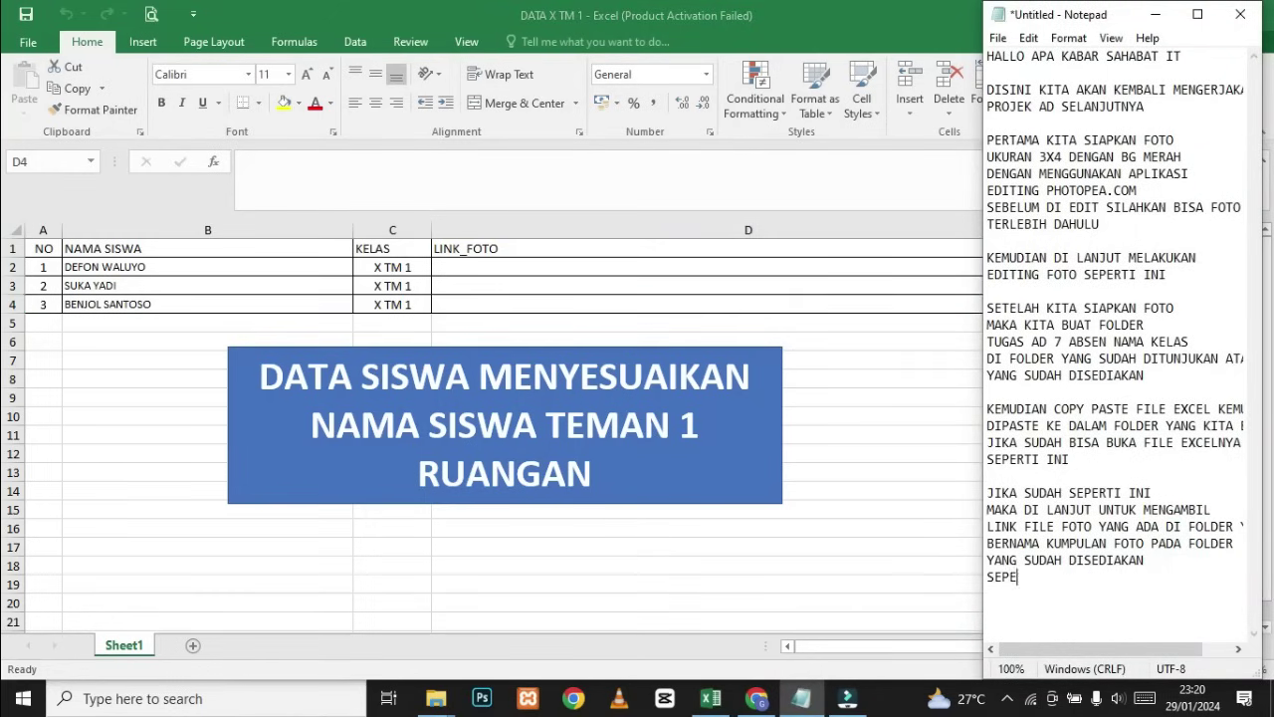
{"action": "type", "text": "RTI INI"}
Step: Select cell D2, then open KUMPULAN FOTO and copy the first student's photo path
{"action": "left_click", "coordinate": [545, 271]}
{"action": "left_click", "coordinate": [532, 263]}
{"action": "mouse_move", "coordinate": [436, 698]}
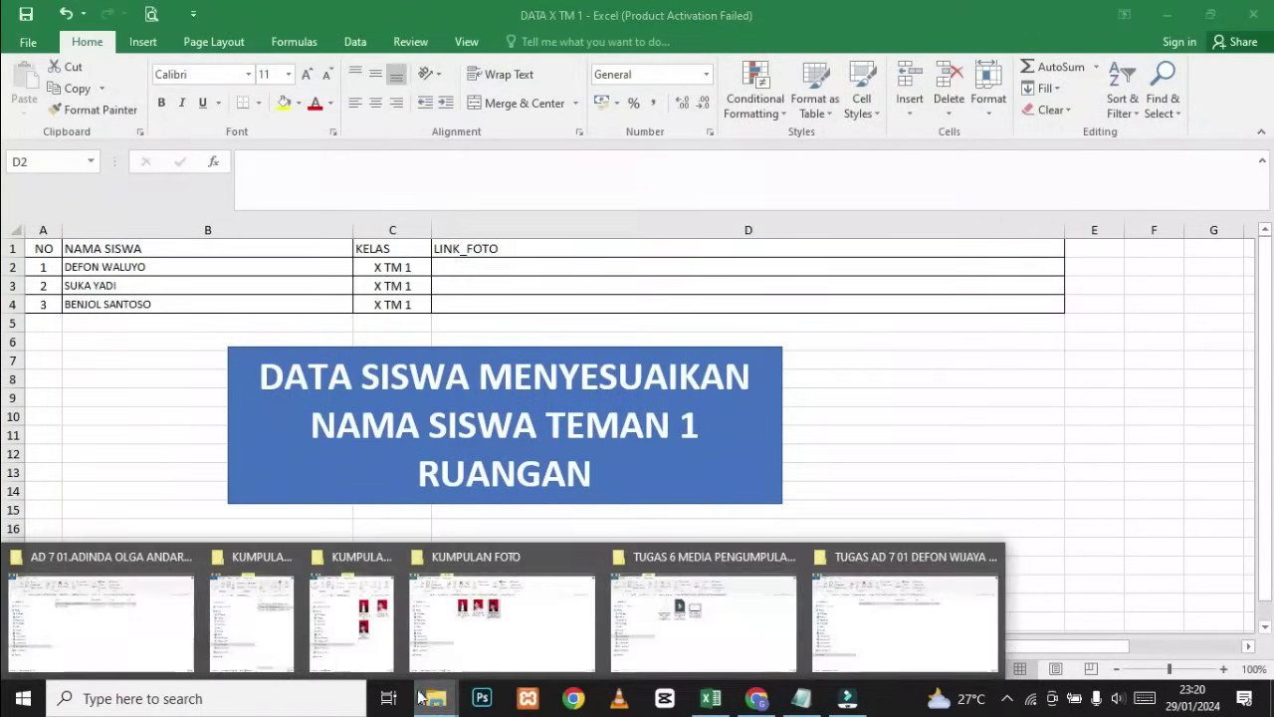
{"action": "left_click", "coordinate": [838, 634]}
{"action": "left_click", "coordinate": [503, 149]}
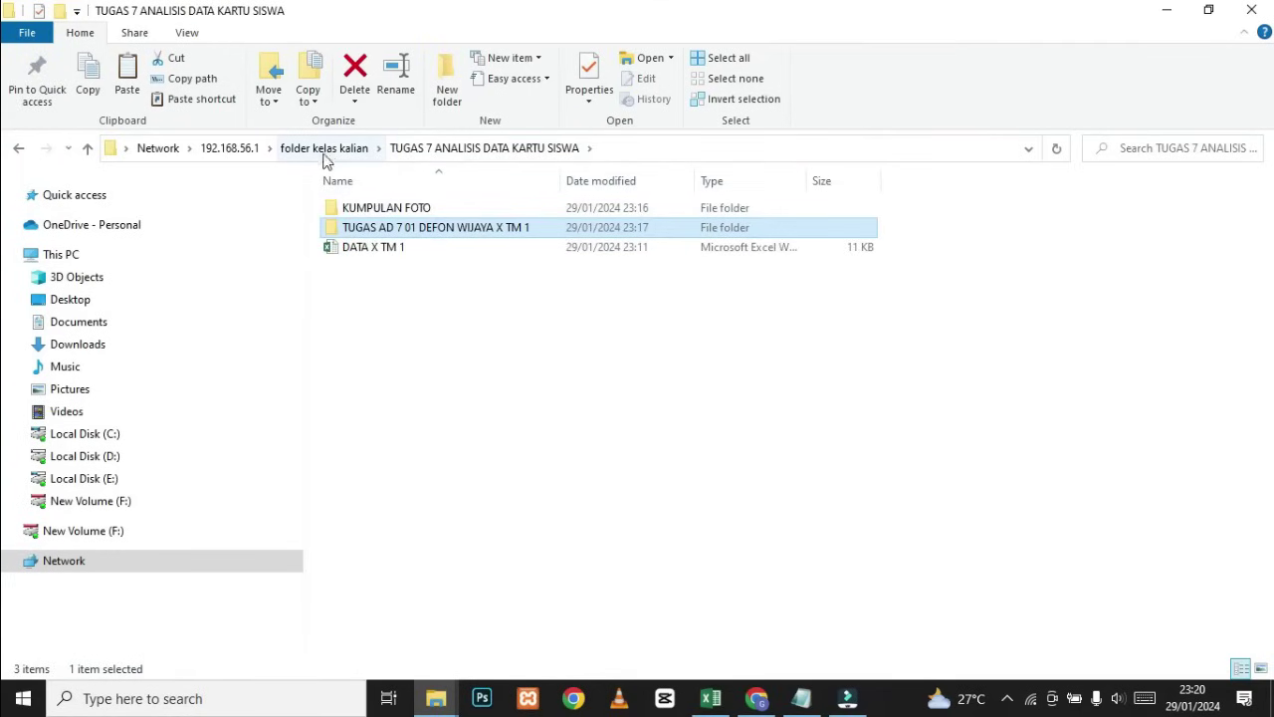
{"action": "double_click", "coordinate": [369, 206]}
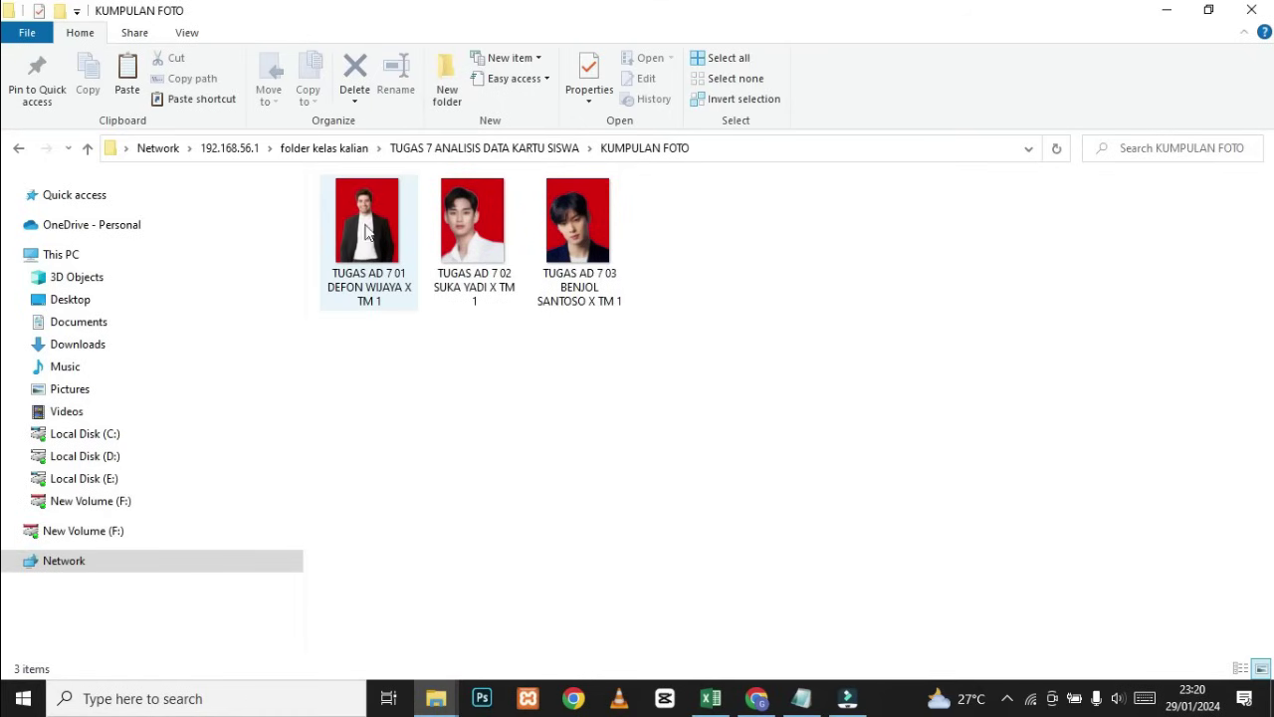
{"action": "left_click", "coordinate": [366, 230]}
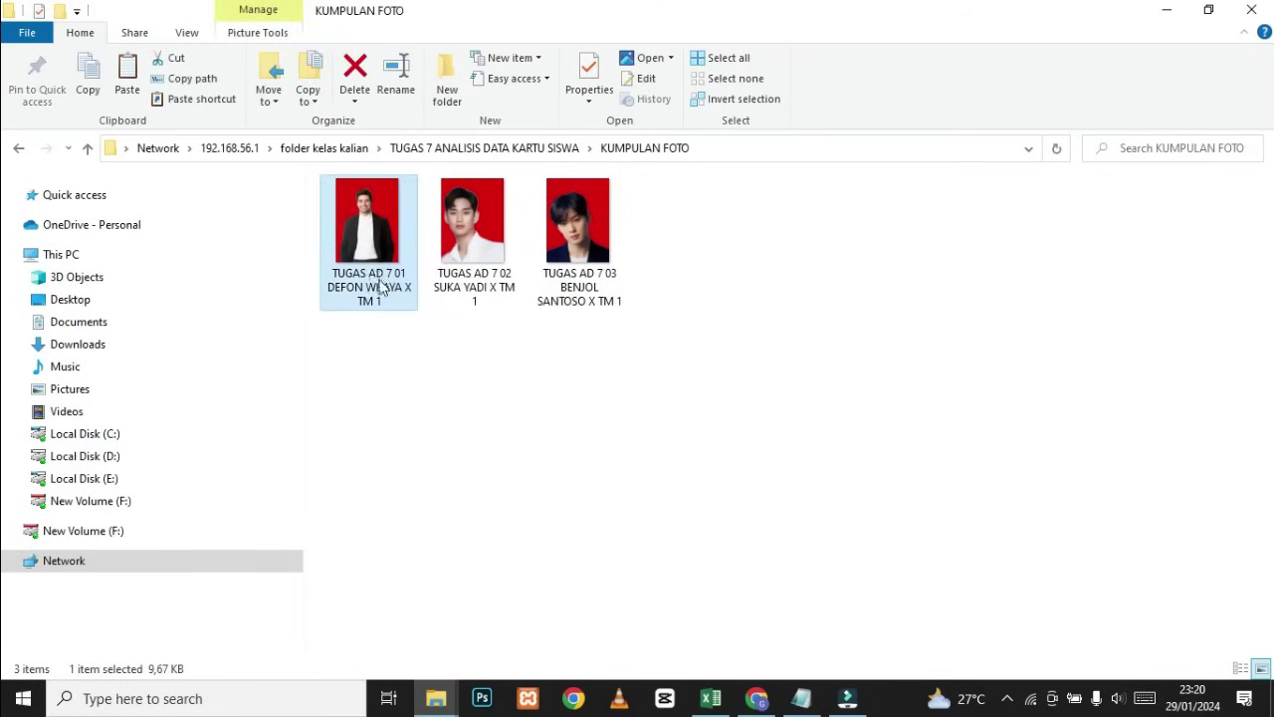
{"action": "left_click", "coordinate": [450, 395]}
{"action": "left_click", "coordinate": [381, 277]}
{"action": "left_click", "coordinate": [193, 84]}
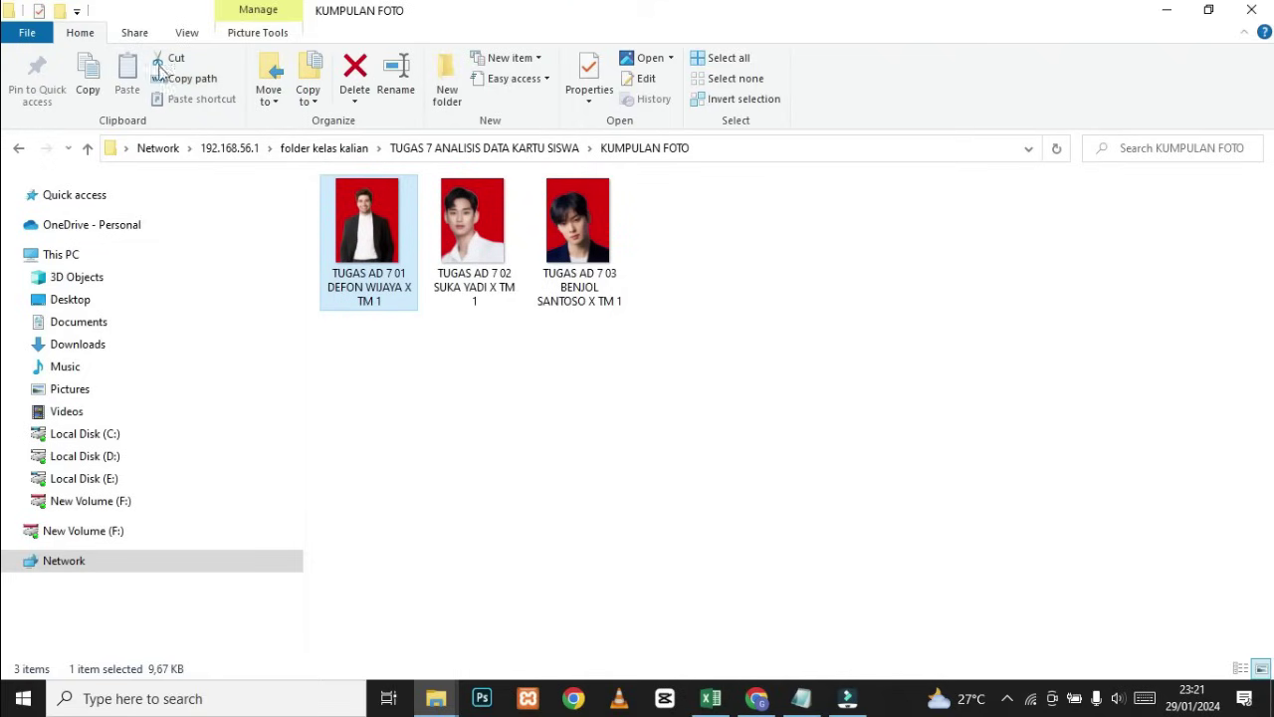
{"action": "left_click", "coordinate": [726, 699]}
Step: Paste the first photo's path into D2 and the second photo's path into D3
{"action": "right_click", "coordinate": [468, 264]}
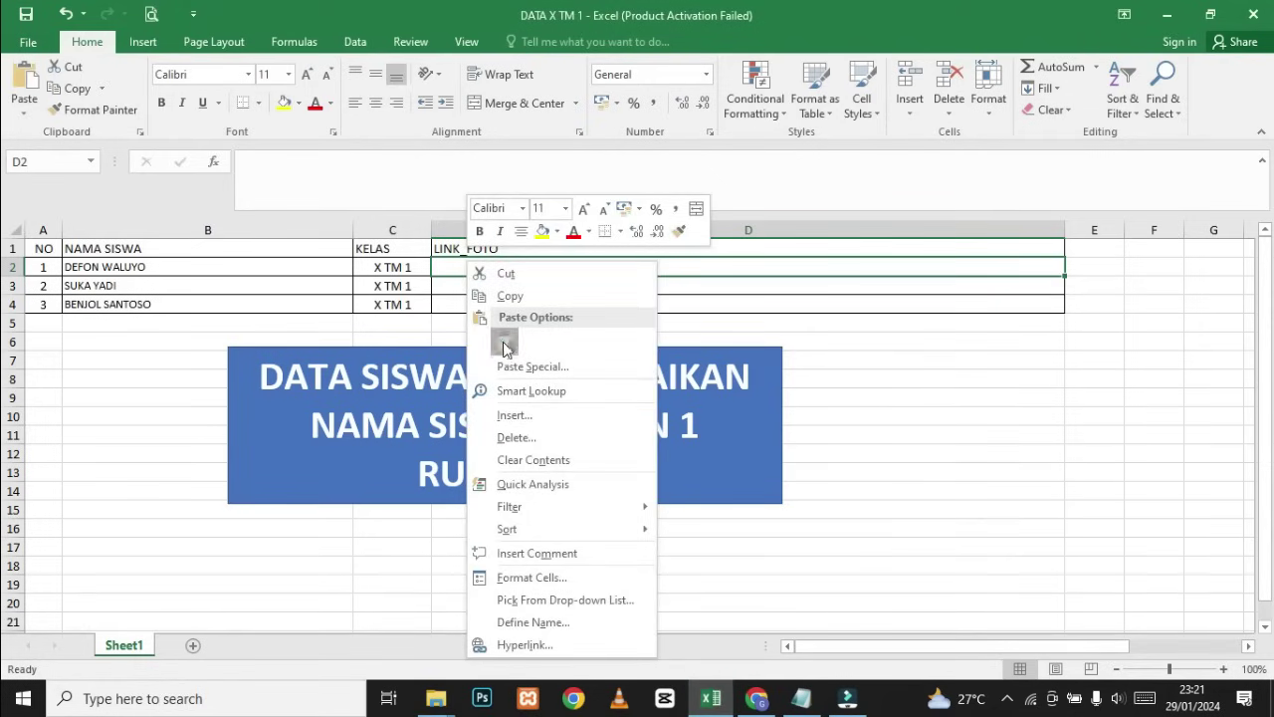
{"action": "left_click", "coordinate": [505, 344]}
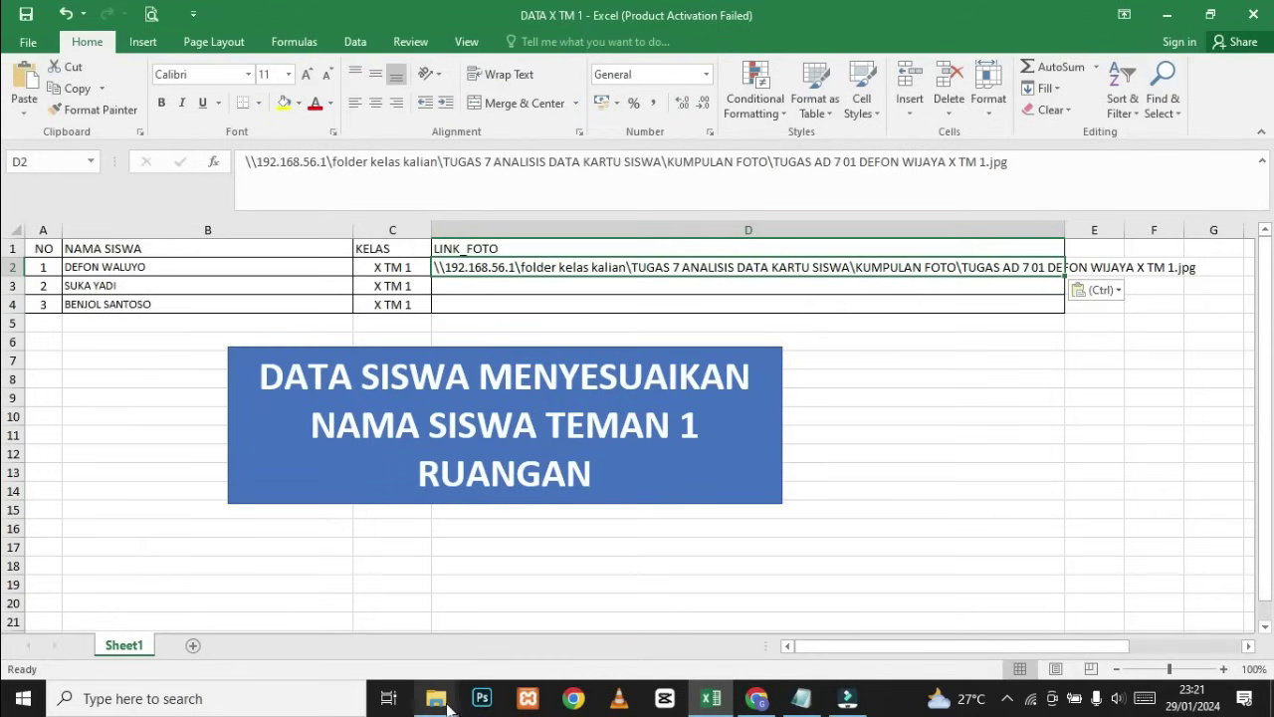
{"action": "mouse_move", "coordinate": [448, 705]}
{"action": "left_click", "coordinate": [936, 617]}
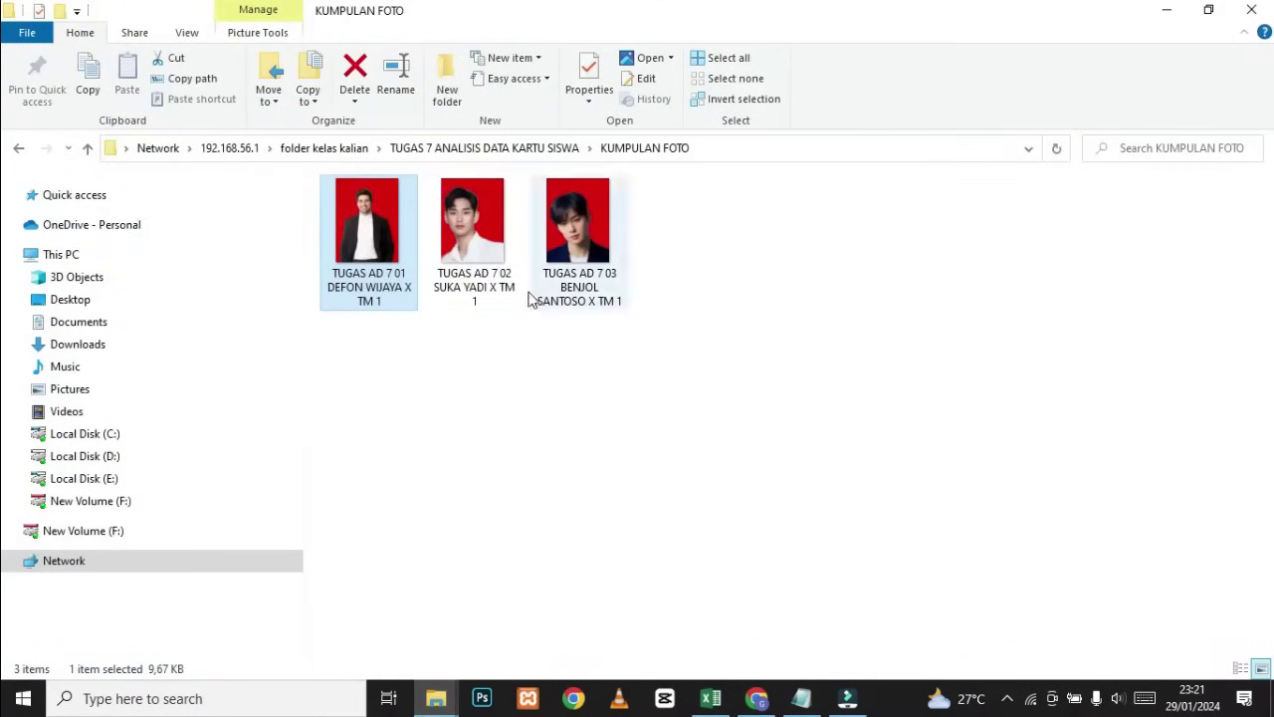
{"action": "left_click", "coordinate": [480, 244]}
{"action": "left_click", "coordinate": [192, 78]}
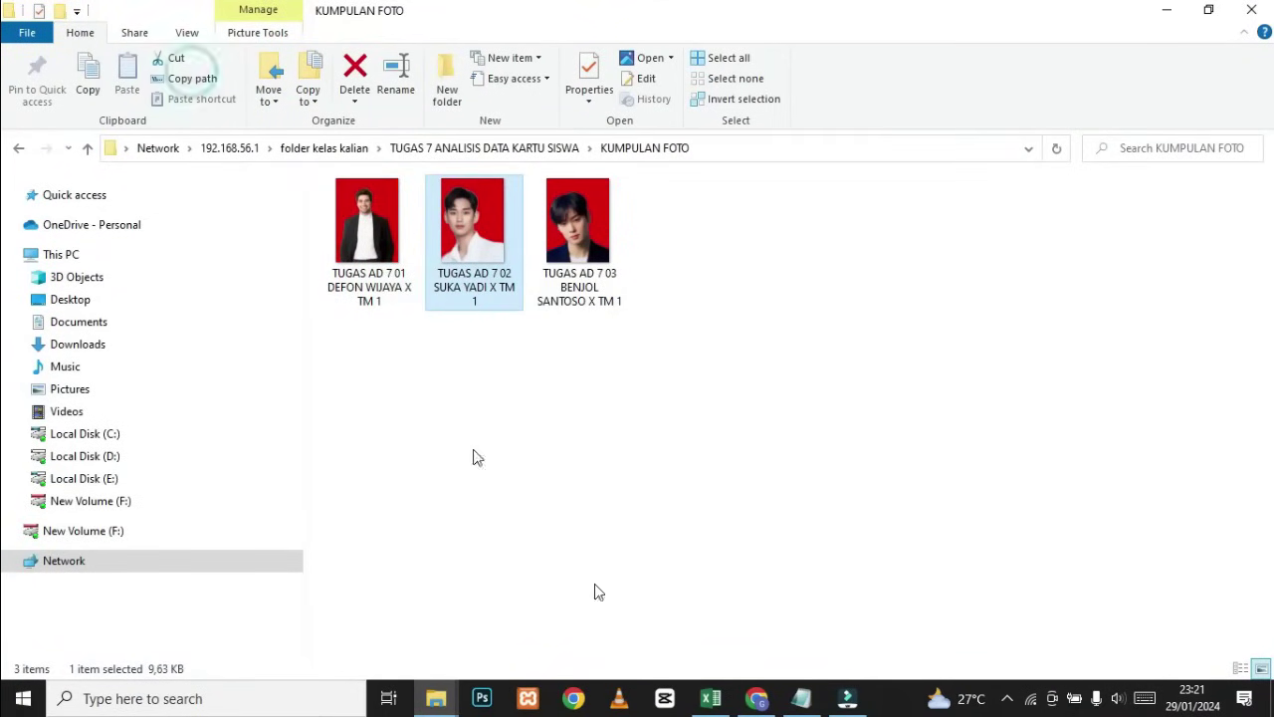
{"action": "left_click", "coordinate": [710, 698]}
{"action": "left_click", "coordinate": [527, 283]}
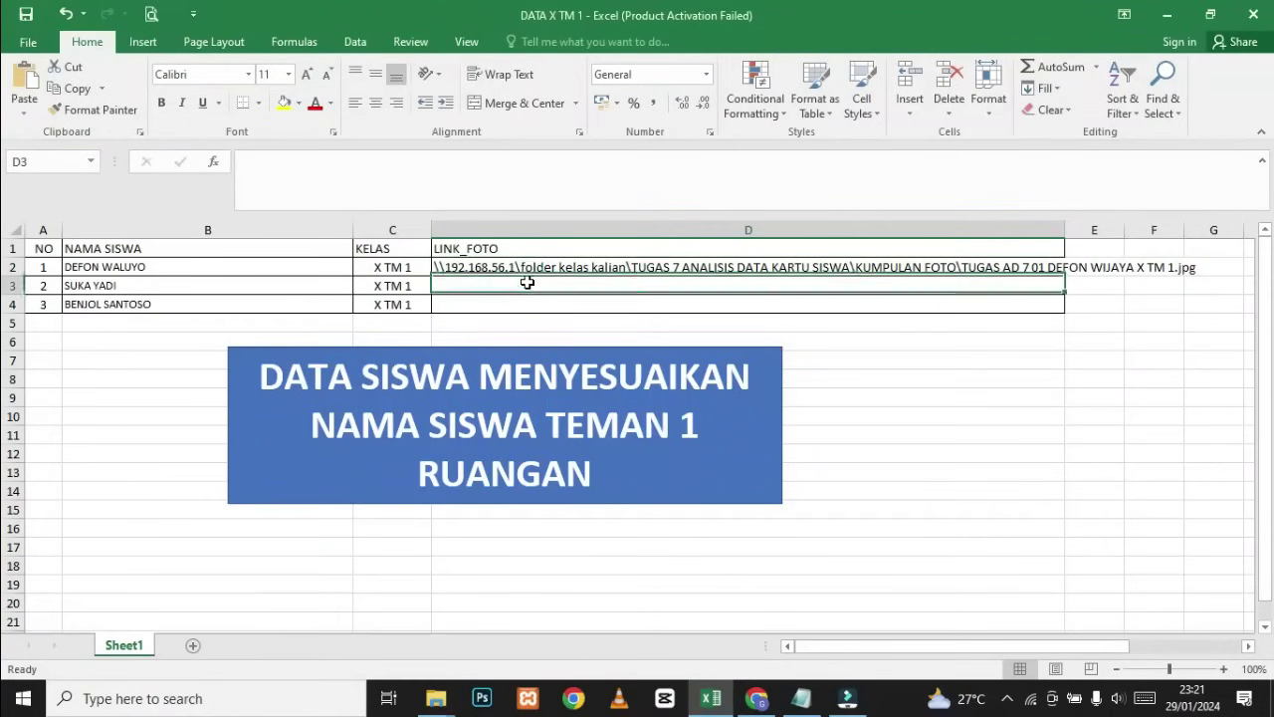
{"action": "right_click", "coordinate": [528, 283]}
{"action": "left_click", "coordinate": [549, 356]}
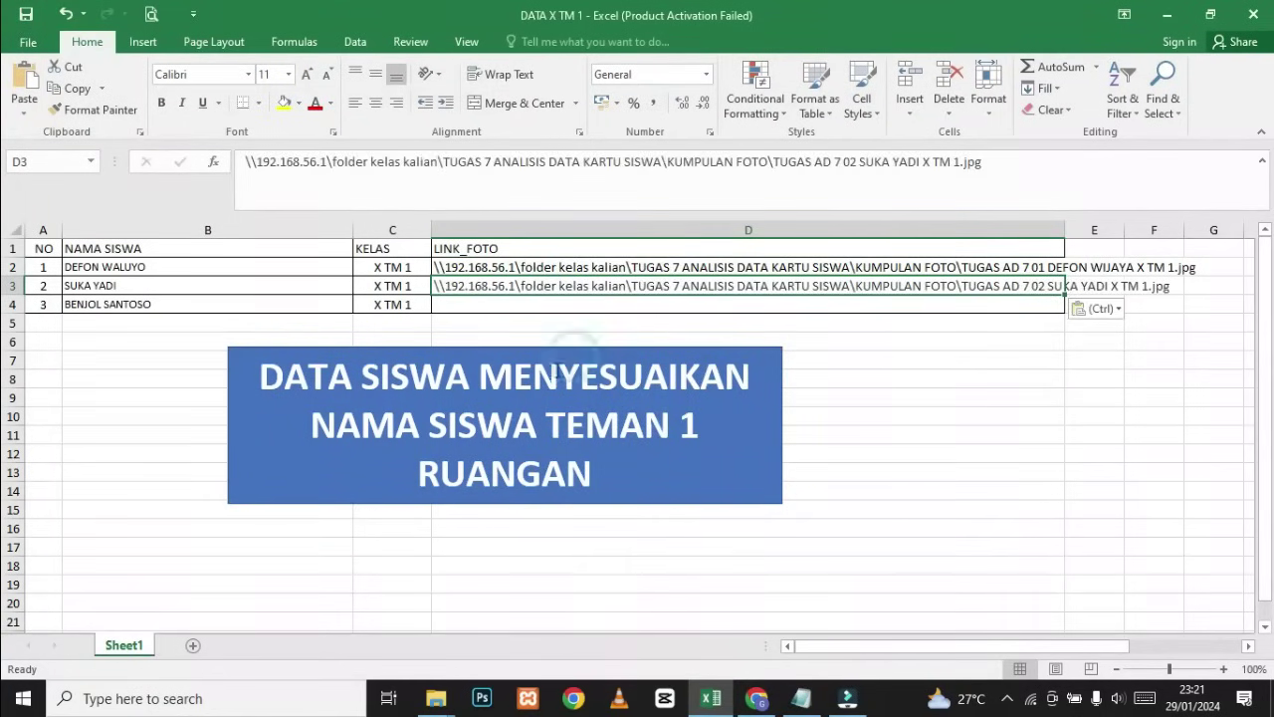
Step: Paste the third photo's local-drive path into D4, then delete it
{"action": "left_click", "coordinate": [509, 309]}
{"action": "left_click", "coordinate": [436, 698]}
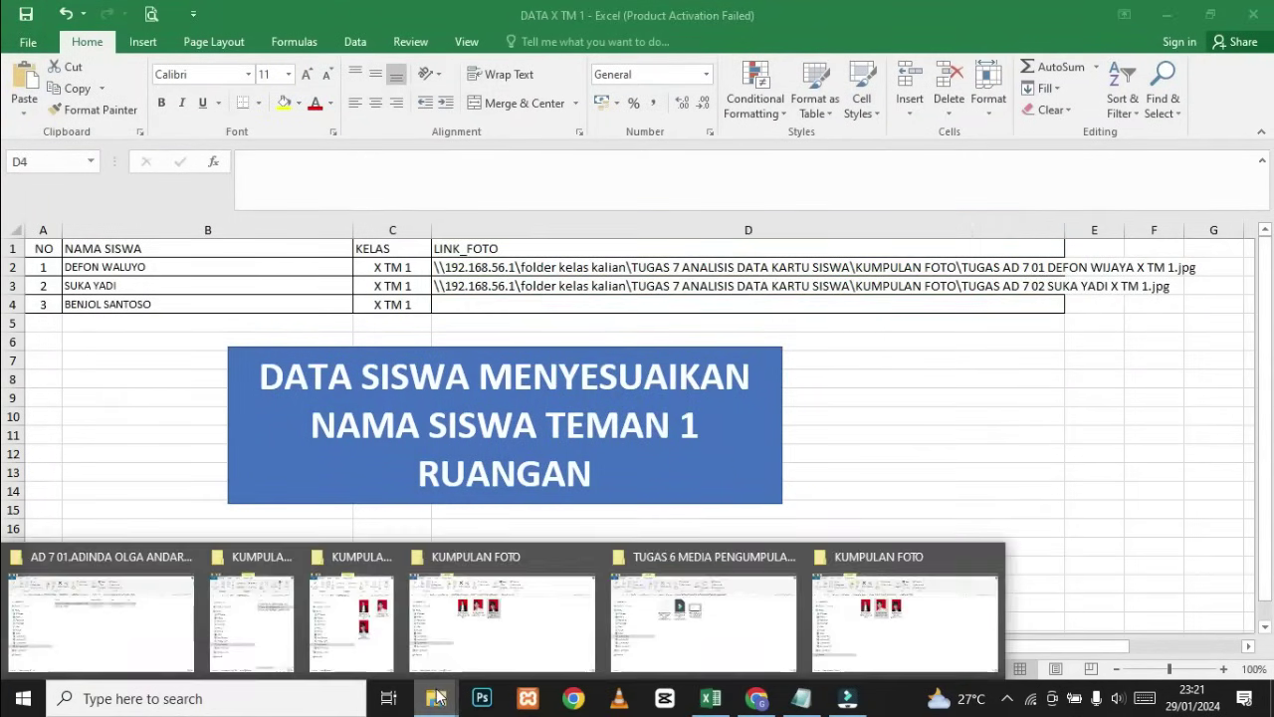
{"action": "mouse_move", "coordinate": [422, 679]}
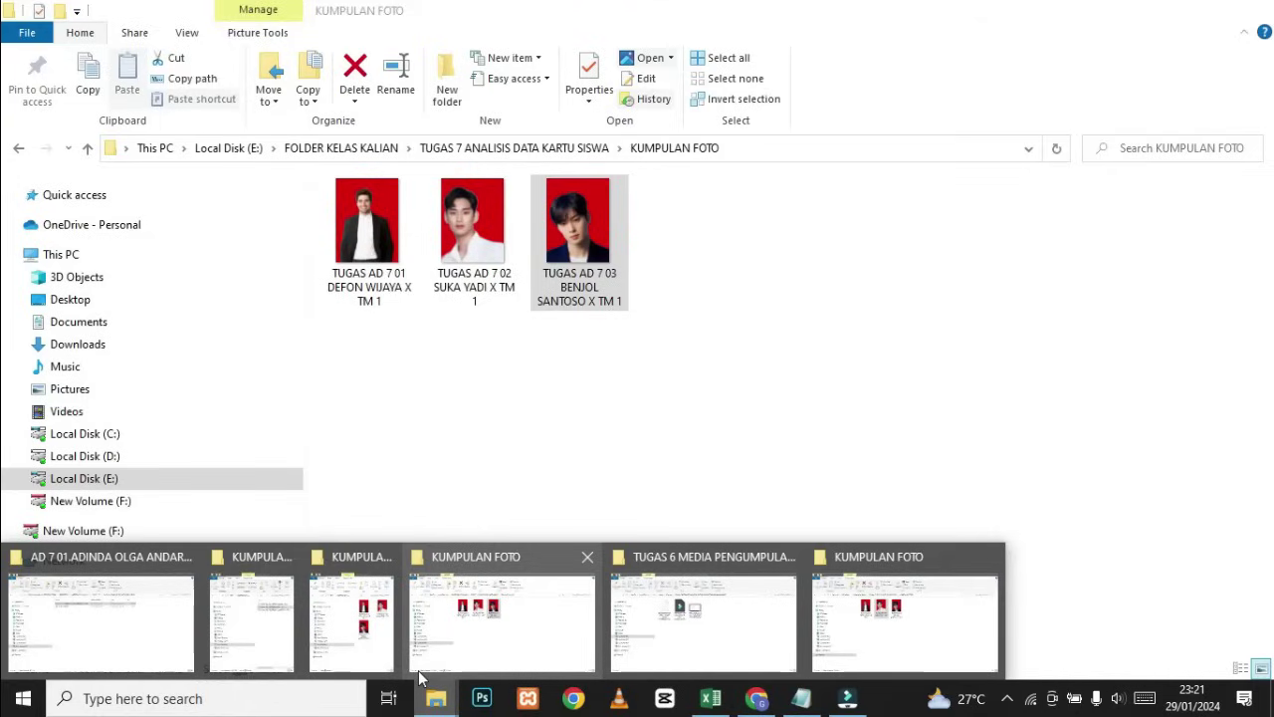
{"action": "left_click", "coordinate": [443, 642]}
{"action": "left_click", "coordinate": [168, 79]}
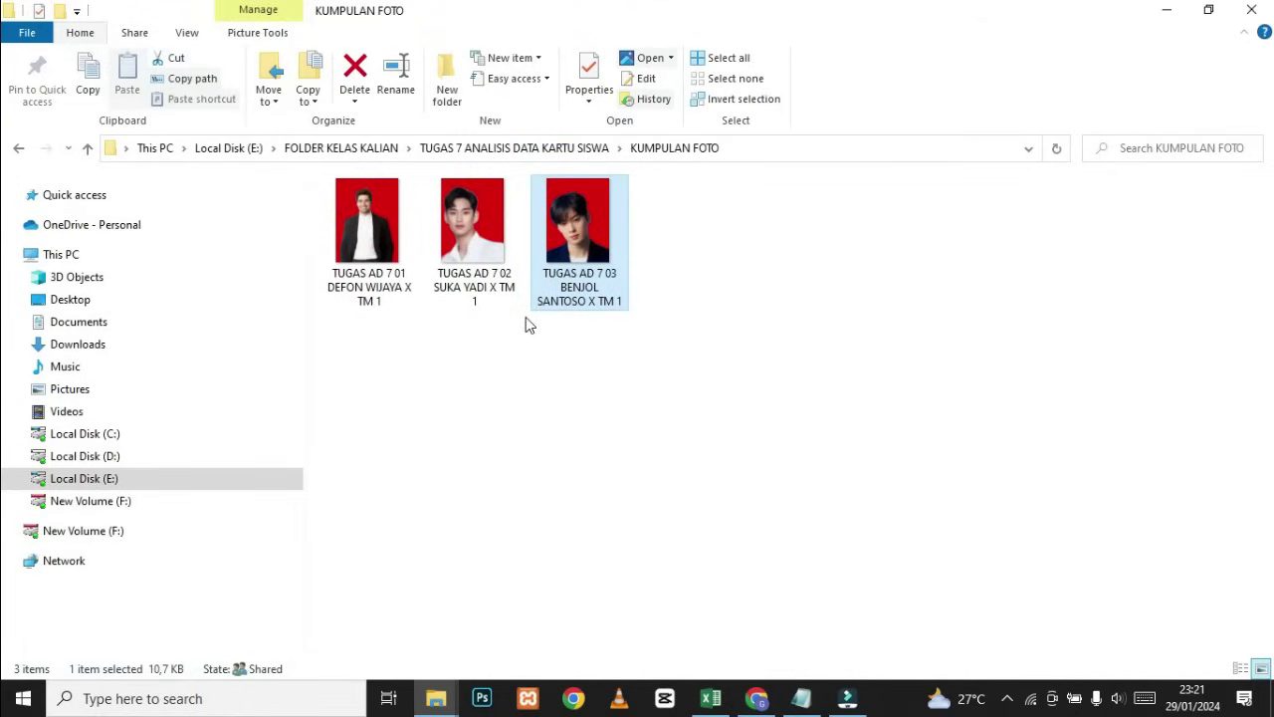
{"action": "left_click", "coordinate": [560, 402]}
{"action": "left_click", "coordinate": [568, 254]}
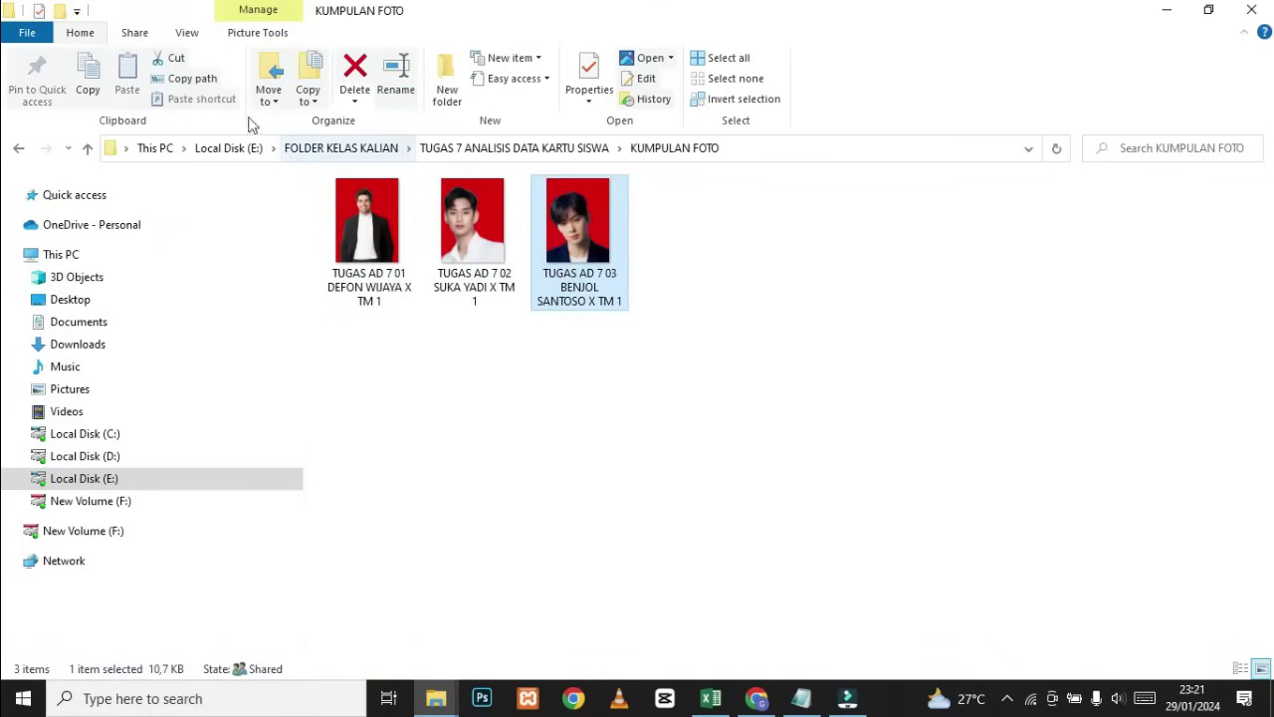
{"action": "left_click", "coordinate": [199, 80]}
{"action": "left_click", "coordinate": [711, 698]}
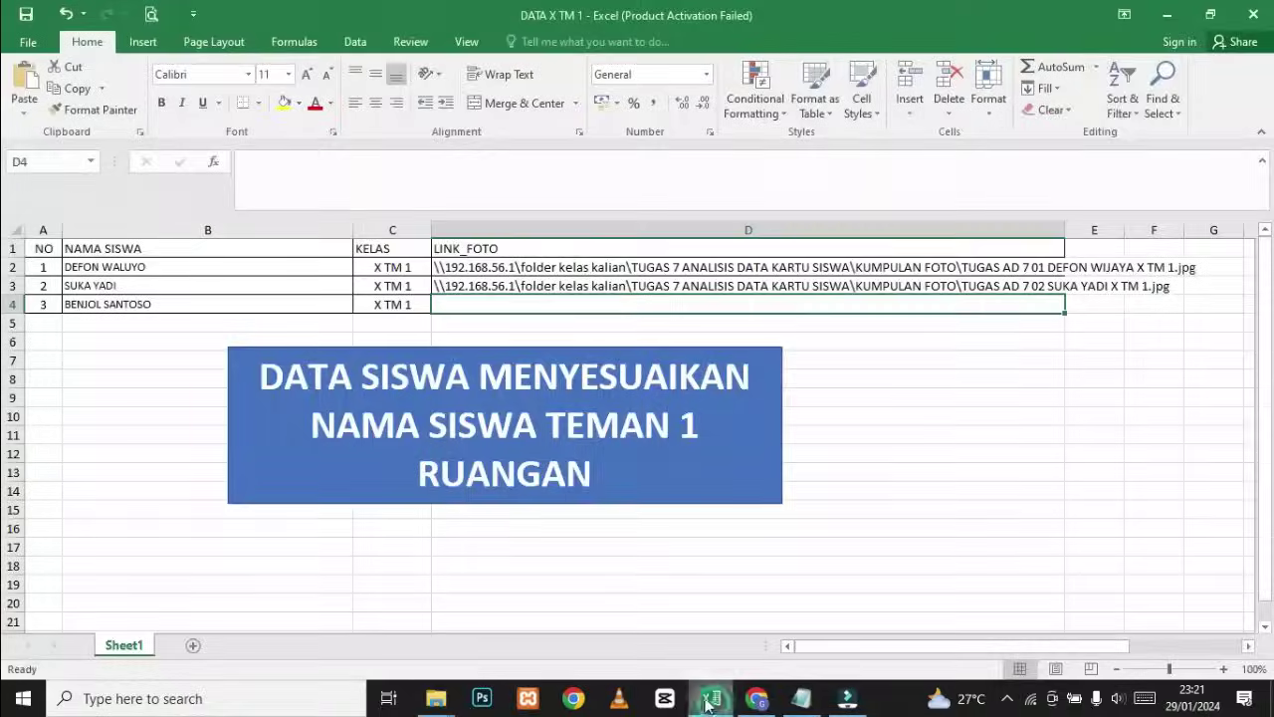
{"action": "left_click", "coordinate": [512, 309]}
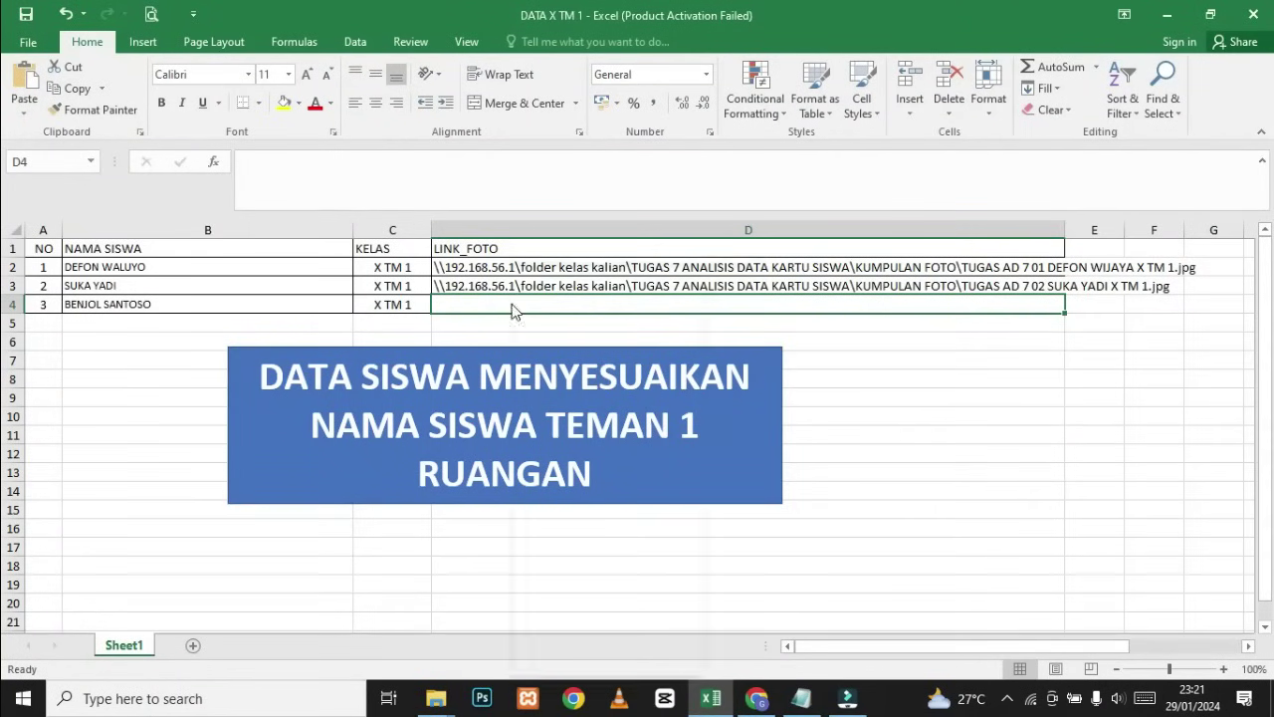
{"action": "right_click", "coordinate": [512, 310]}
{"action": "left_click", "coordinate": [551, 359]}
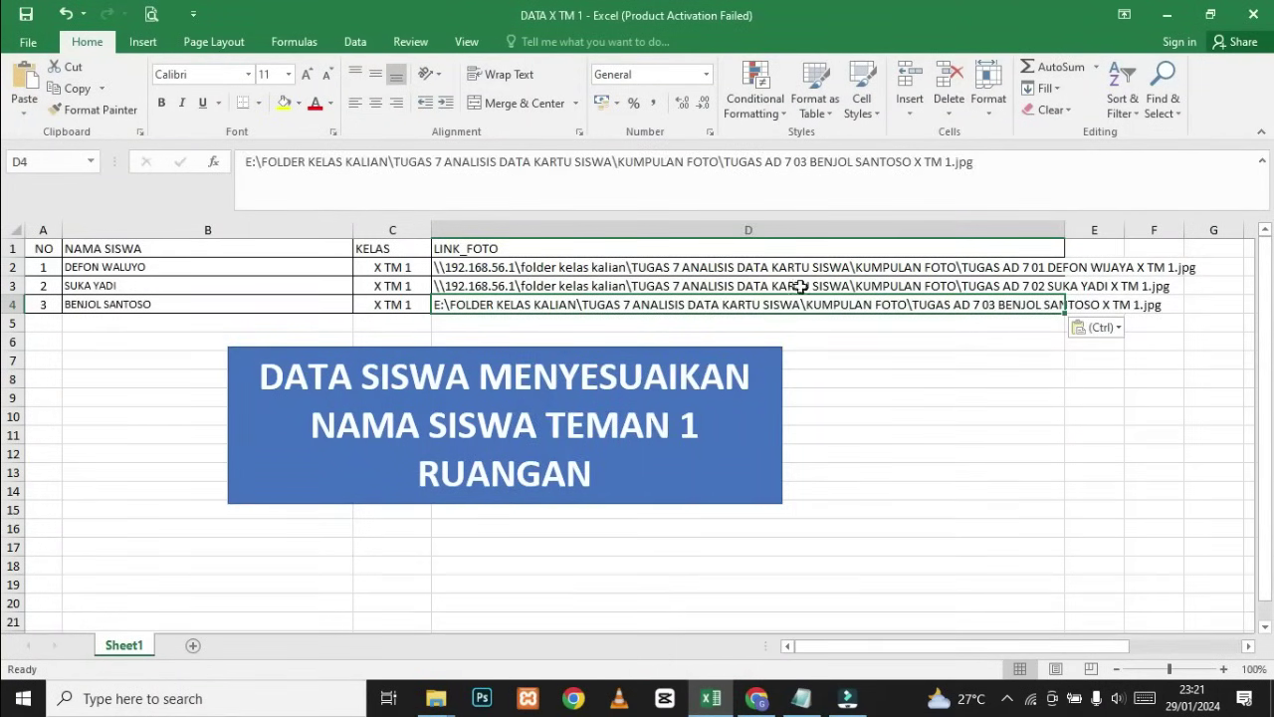
{"action": "key", "text": "Delete"}
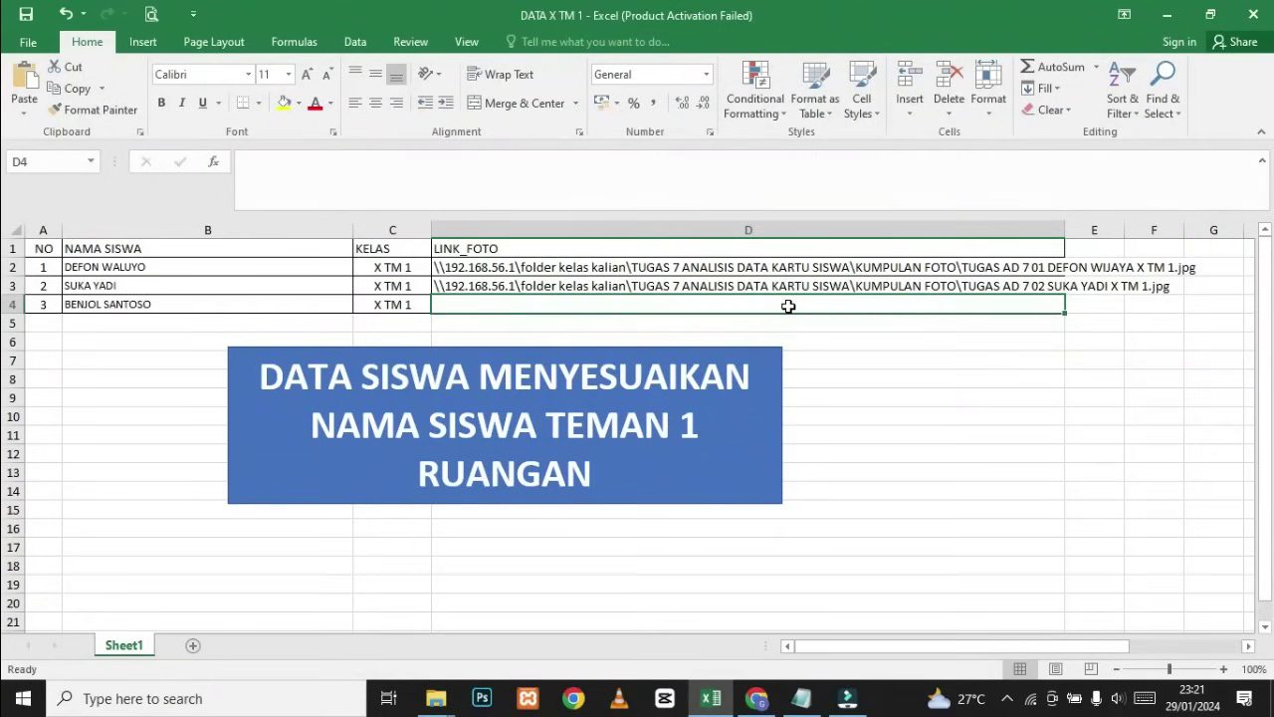
Step: Copy photo 03's path from the network KUMPULAN FOTO folder and paste it into D4
{"action": "left_click", "coordinate": [436, 698]}
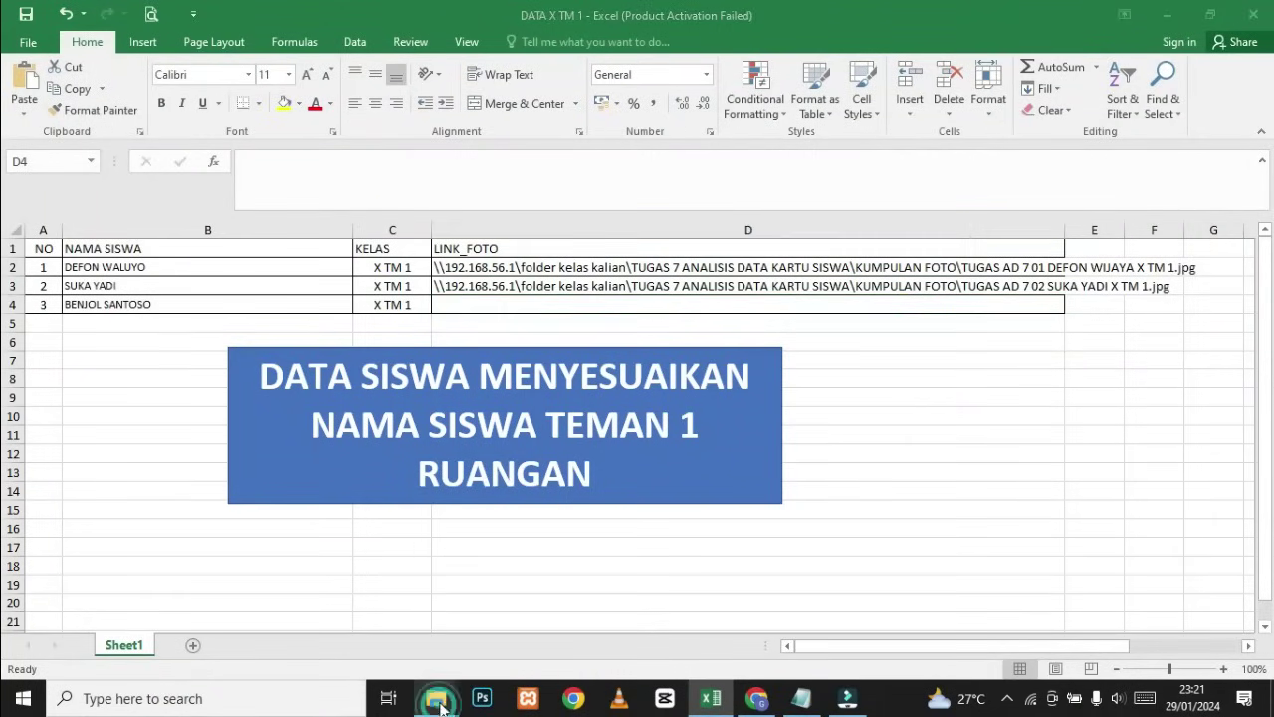
{"action": "left_click", "coordinate": [870, 624]}
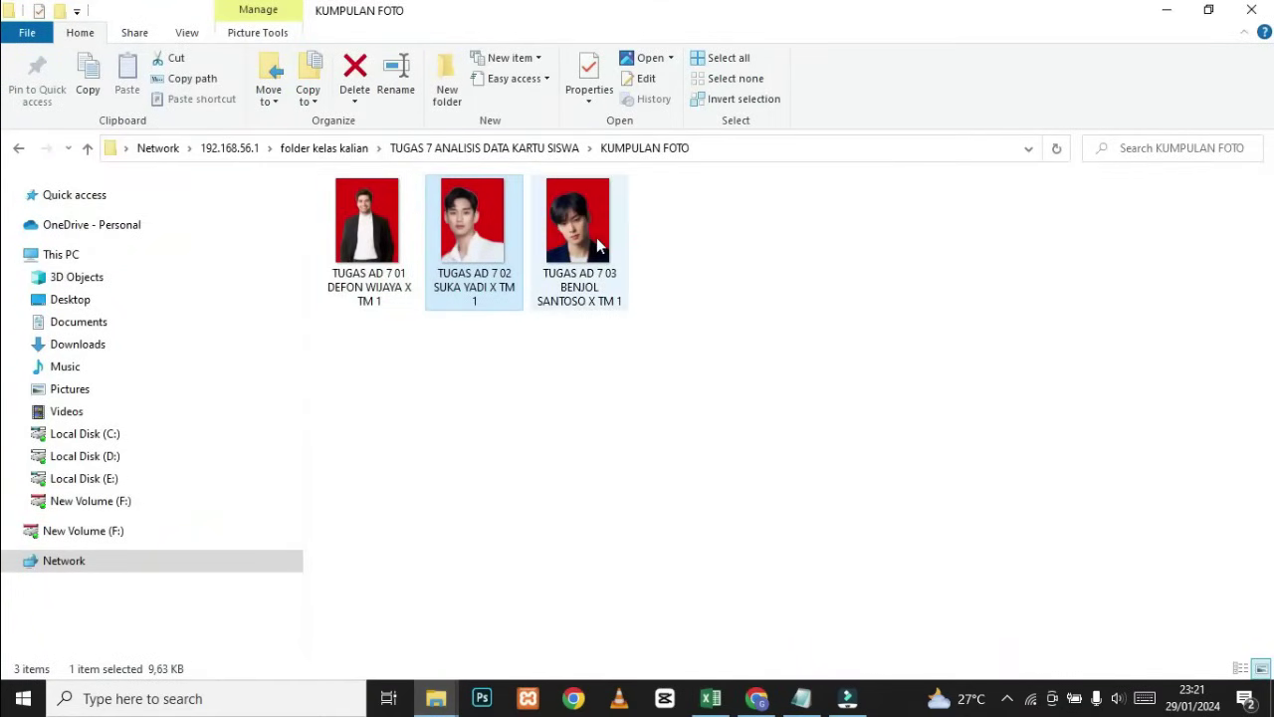
{"action": "left_click", "coordinate": [593, 235]}
{"action": "left_click", "coordinate": [185, 78]}
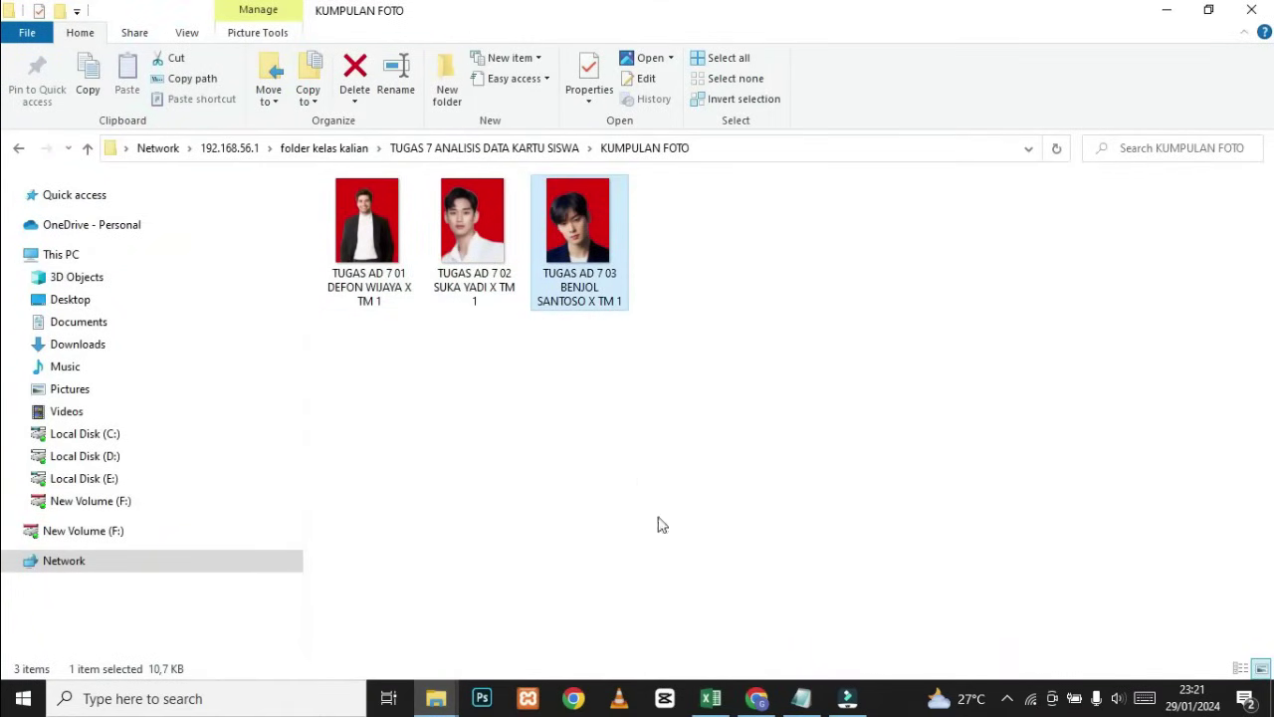
{"action": "left_click", "coordinate": [754, 701]}
{"action": "left_click", "coordinate": [754, 701]}
{"action": "left_click", "coordinate": [711, 698]}
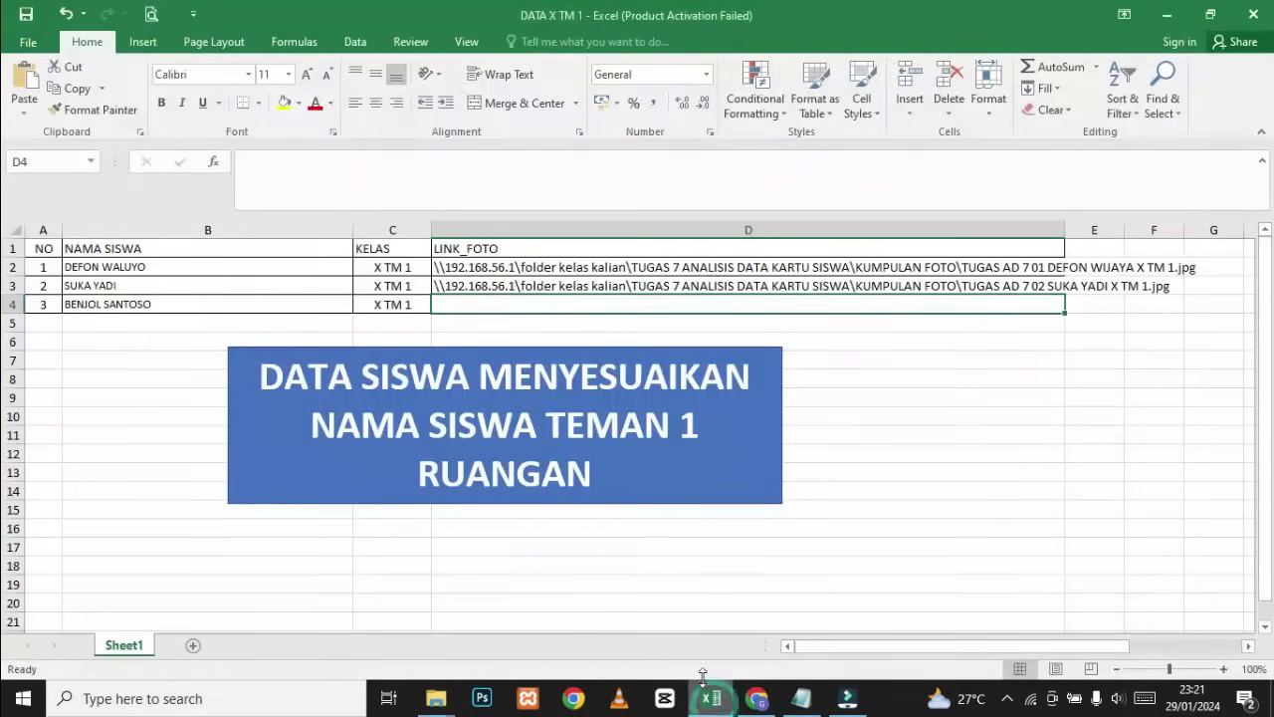
{"action": "right_click", "coordinate": [560, 306]}
{"action": "left_click", "coordinate": [595, 358]}
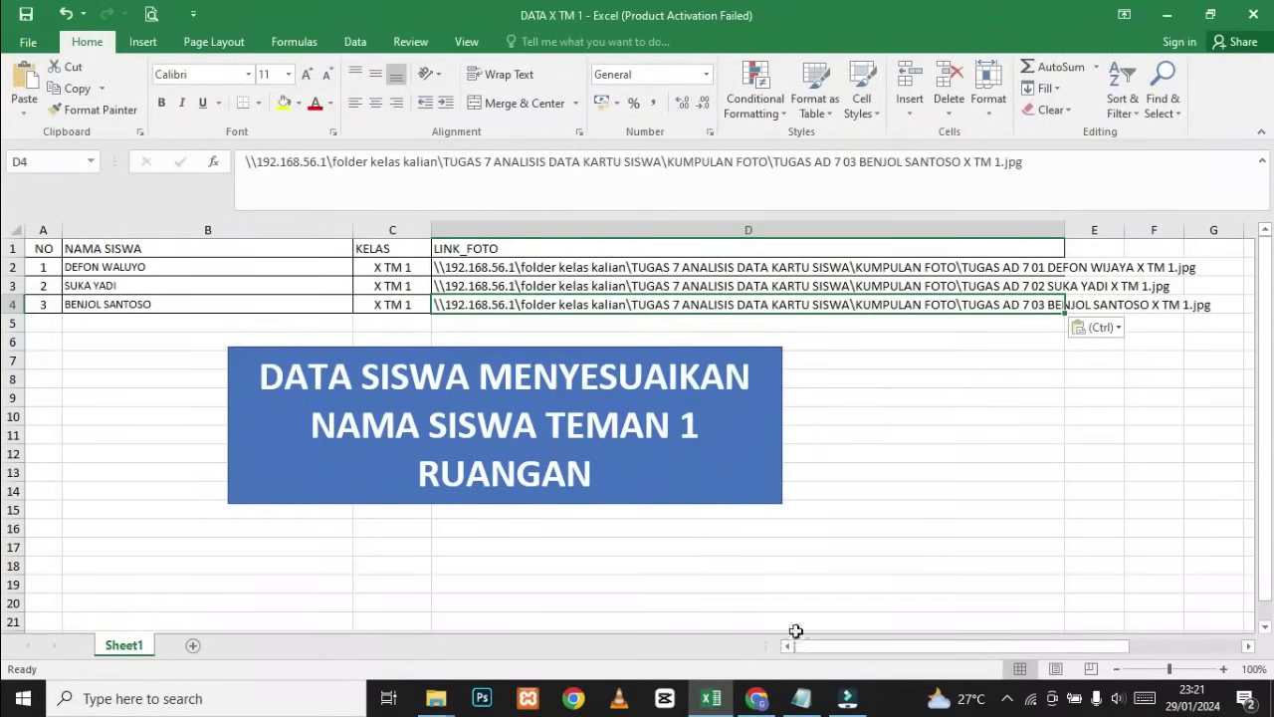
{"action": "left_click", "coordinate": [806, 701]}
{"action": "left_click", "coordinate": [1079, 582]}
Step: Note that the student count should match the class list or the provided roster
{"action": "key", "text": "Return"}
{"action": "key", "text": "Return"}
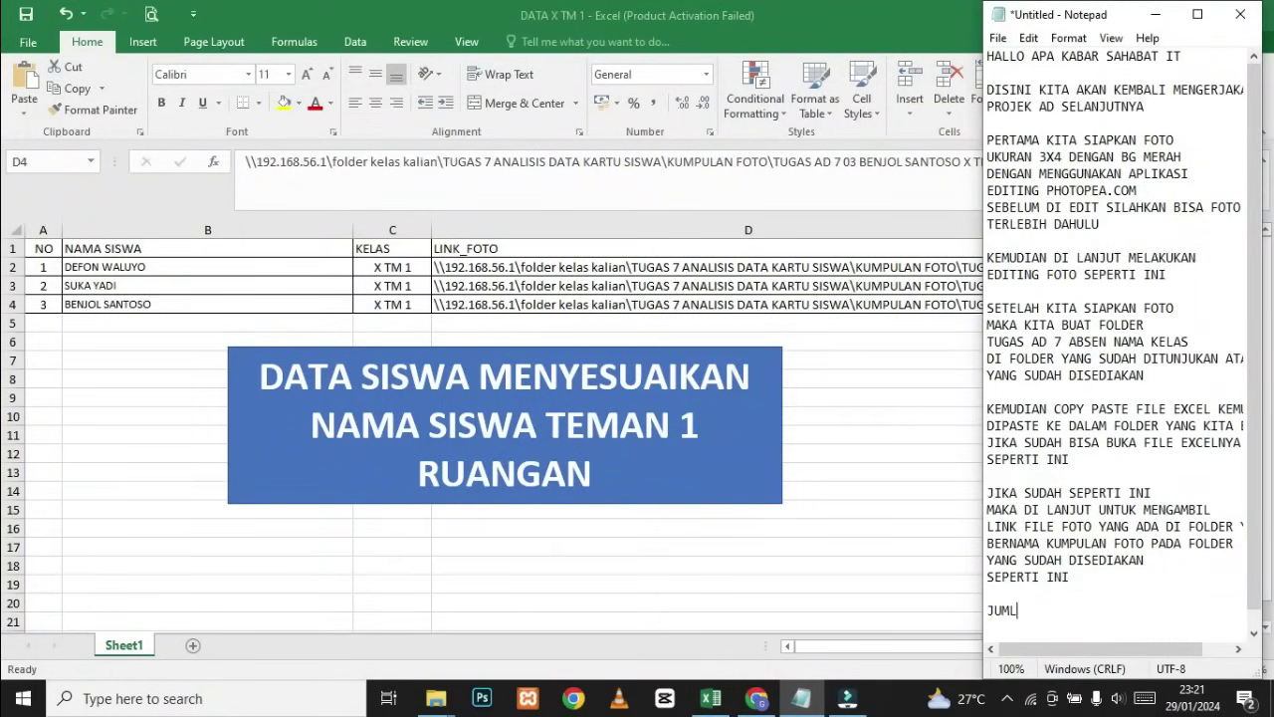
{"action": "type", "text": "JUMLAH SISWA DISESUA"}
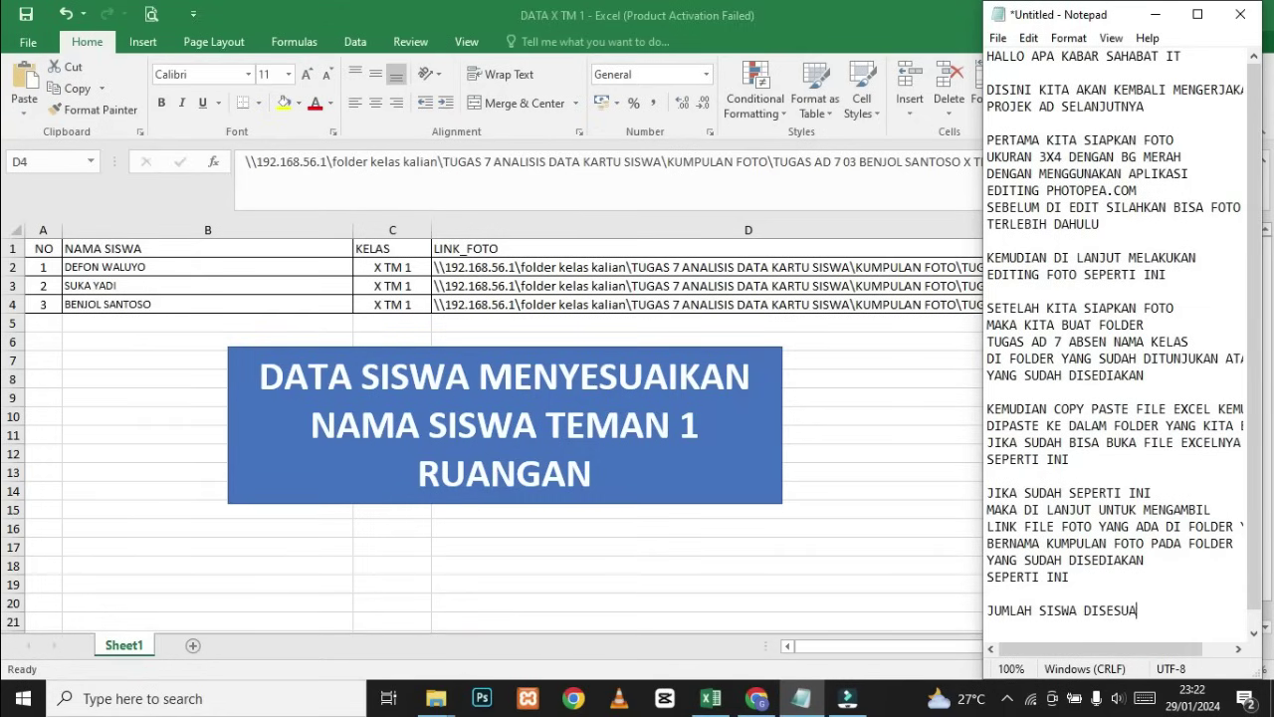
{"action": "type", "text": "IKAN DENGAN DATA"}
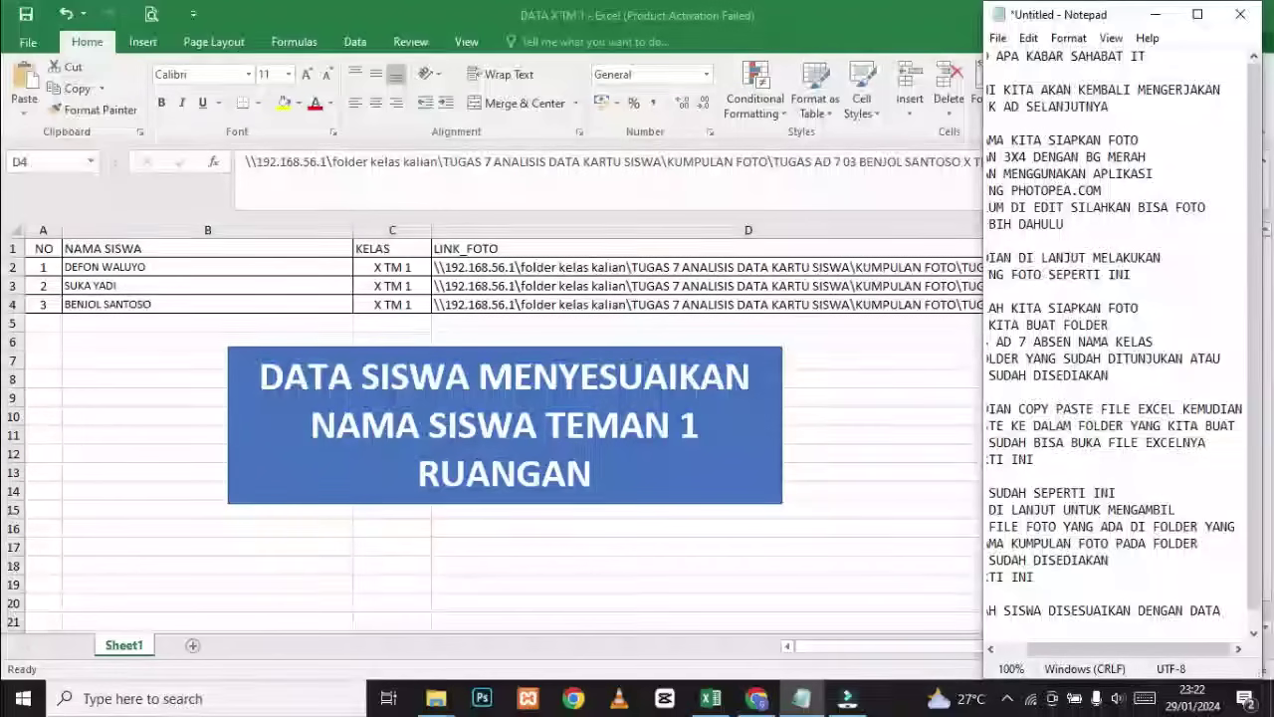
{"action": "key", "text": "Return"}
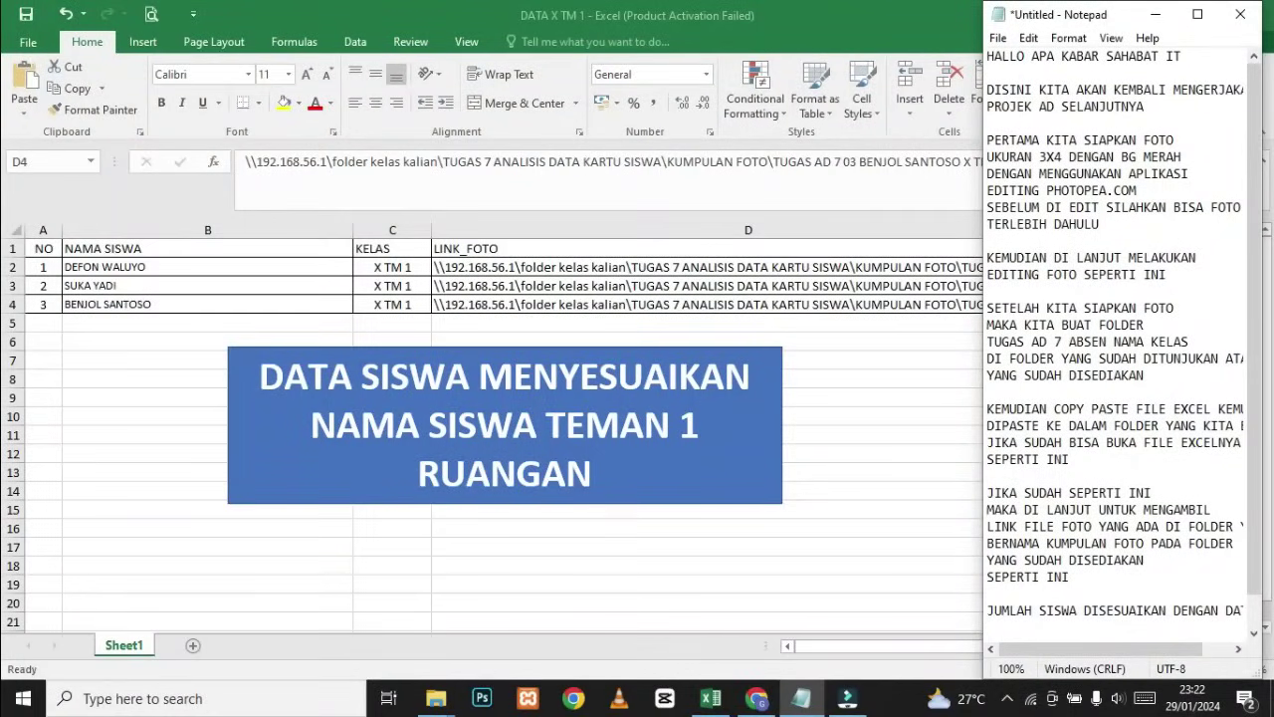
{"action": "type", "text": "SISWA YANG ADA DIKEL"}
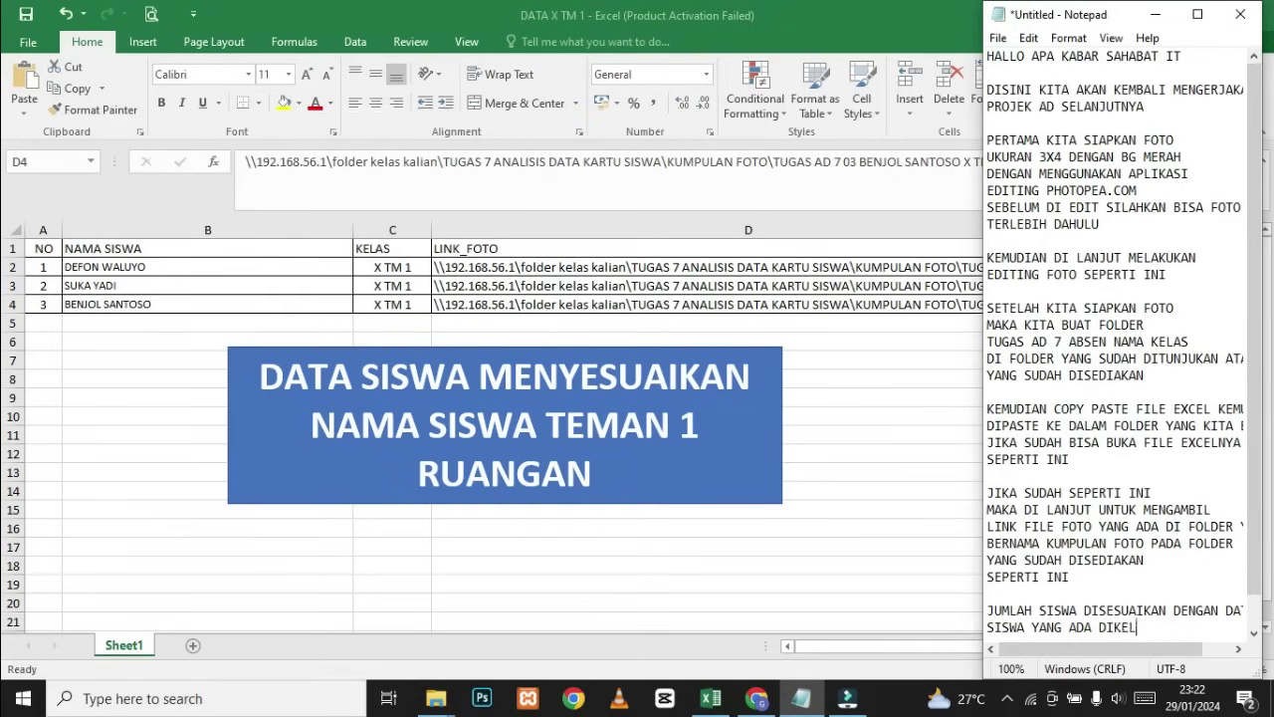
{"action": "type", "text": "AS ATAU SESUAI D"}
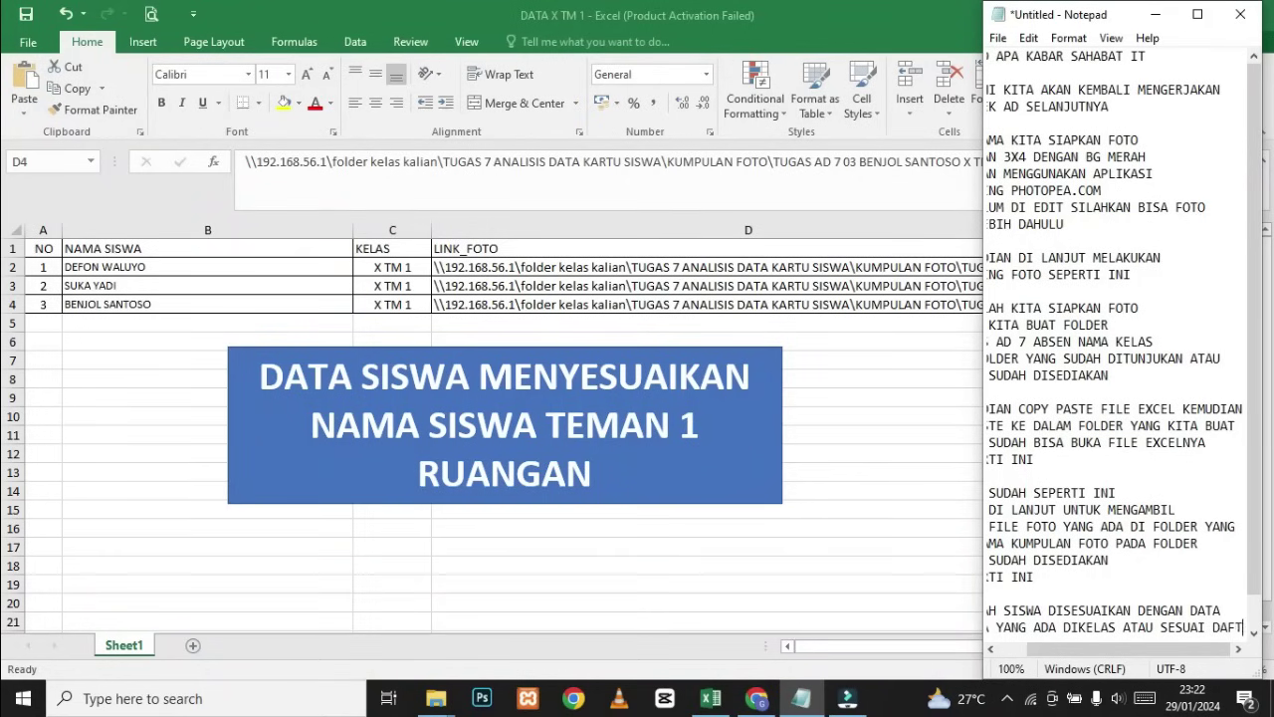
{"action": "type", "text": "AFT"}
{"action": "key", "text": "Return"}
{"action": "type", "text": "YANG SUDAH"}
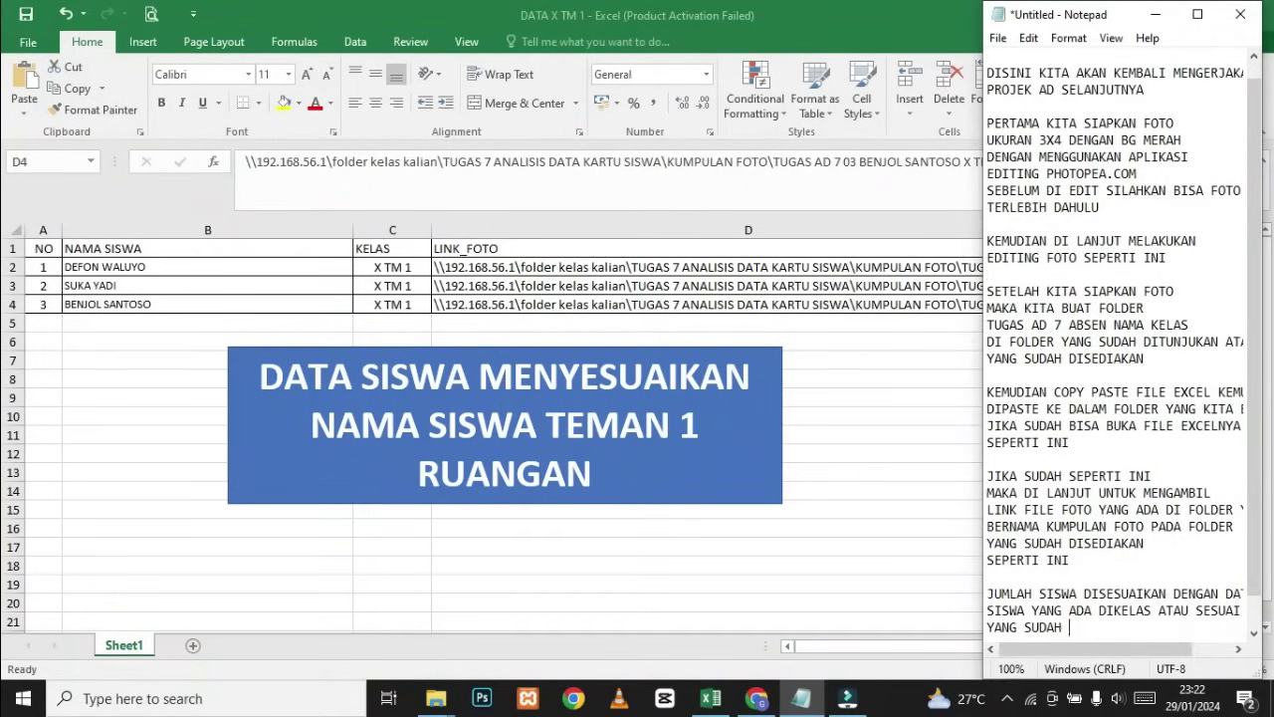
{"action": "type", "text": " DISEDIAKAN"}
Step: Add a note to save the Excel file used to get data for the student cards
{"action": "key", "text": "Return"}
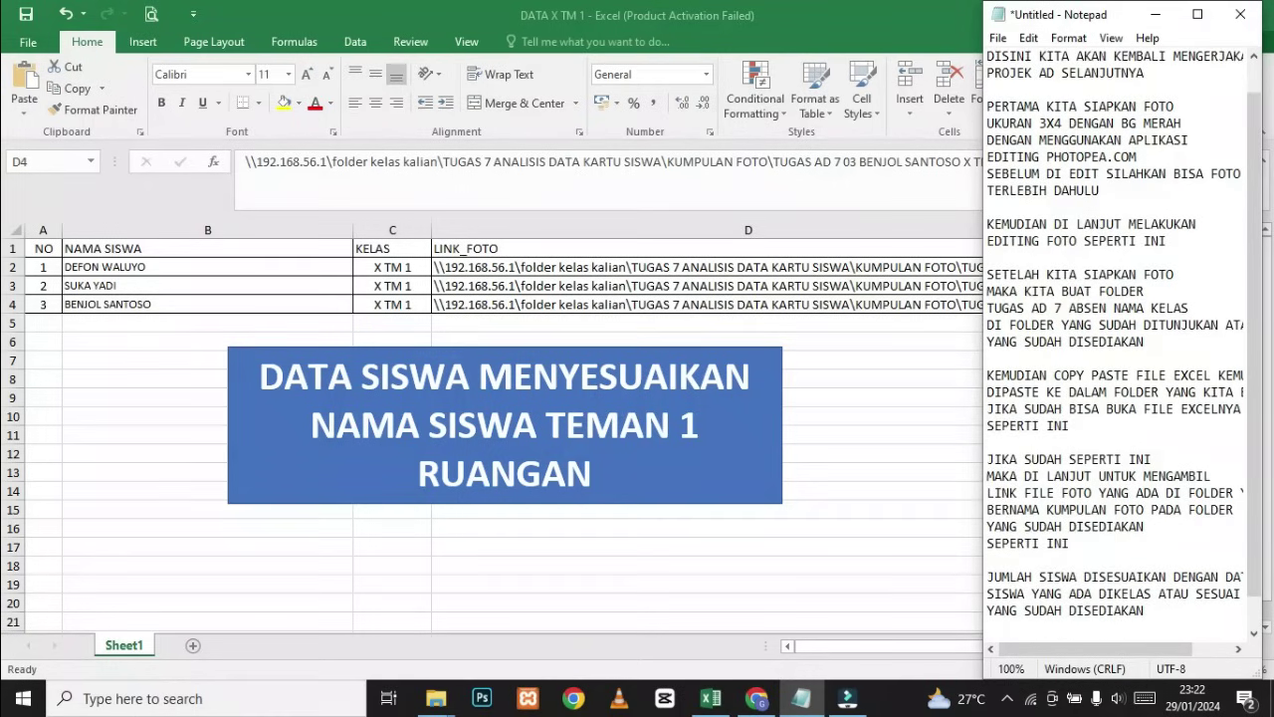
{"action": "key", "text": "Return"}
{"action": "type", "text": "SELAMN"}
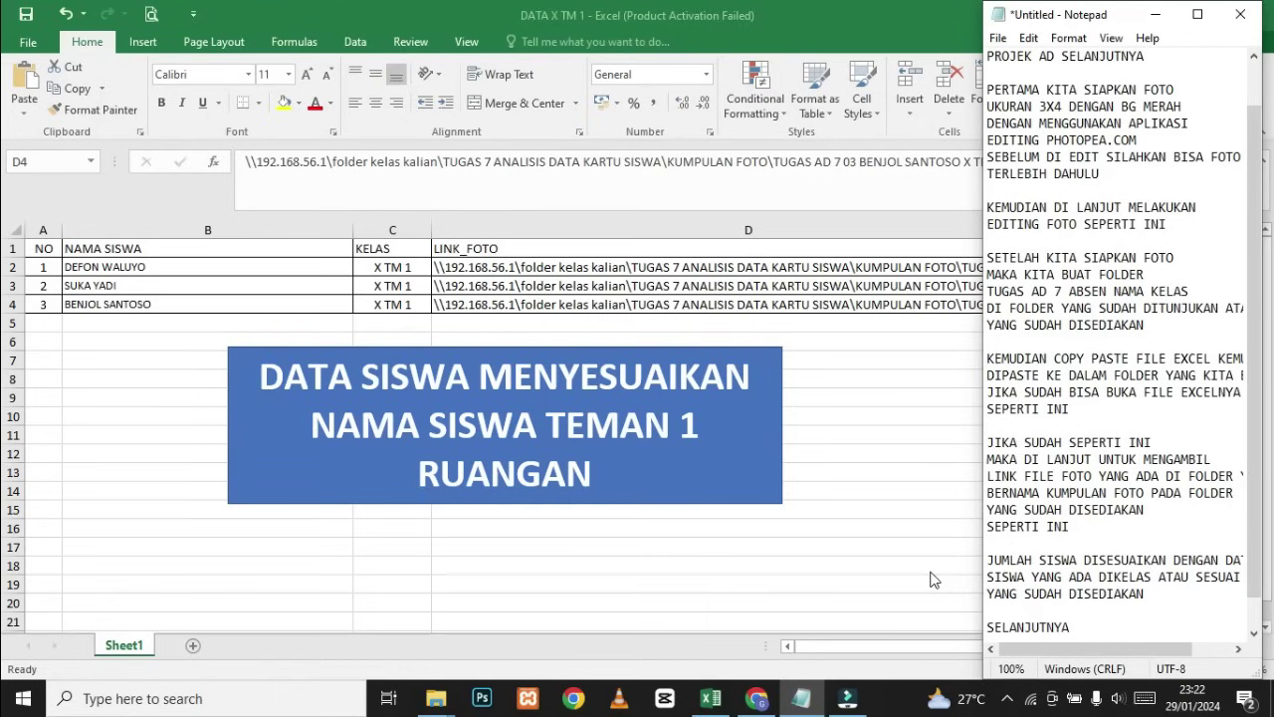
{"action": "type", "text": "DAN SAVE FILE"}
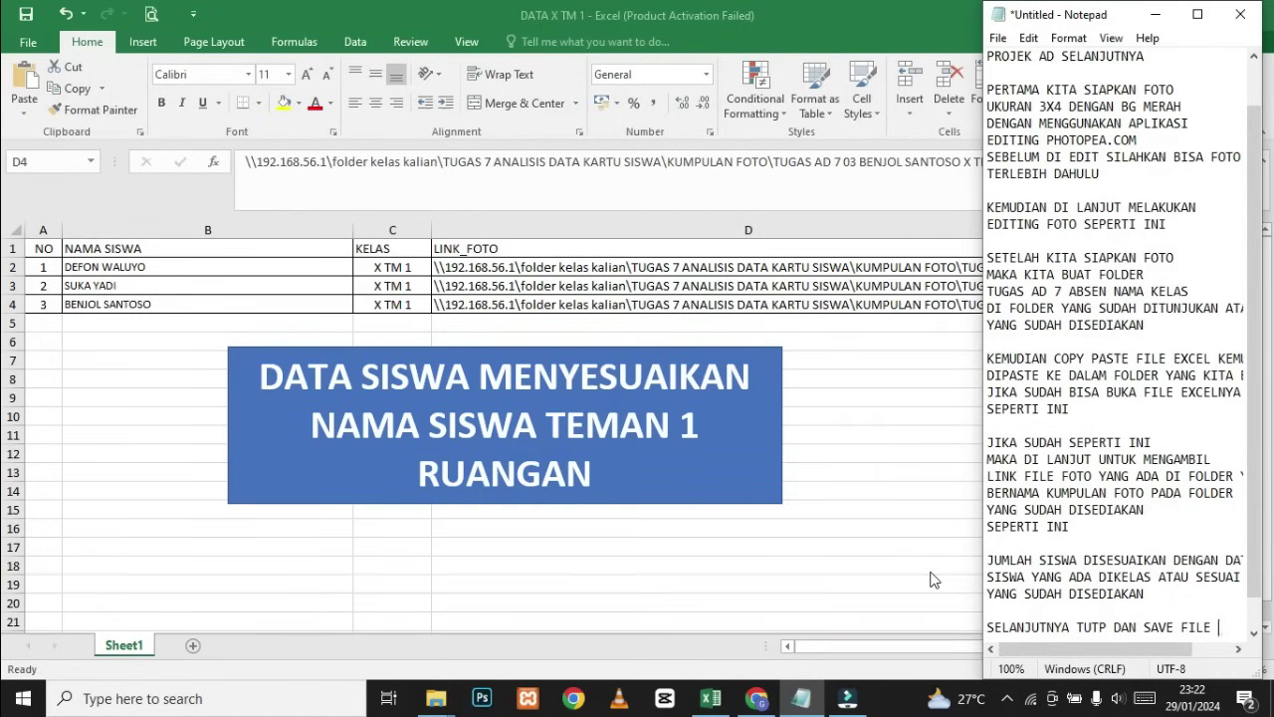
{"action": "type", "text": " EXCE"}
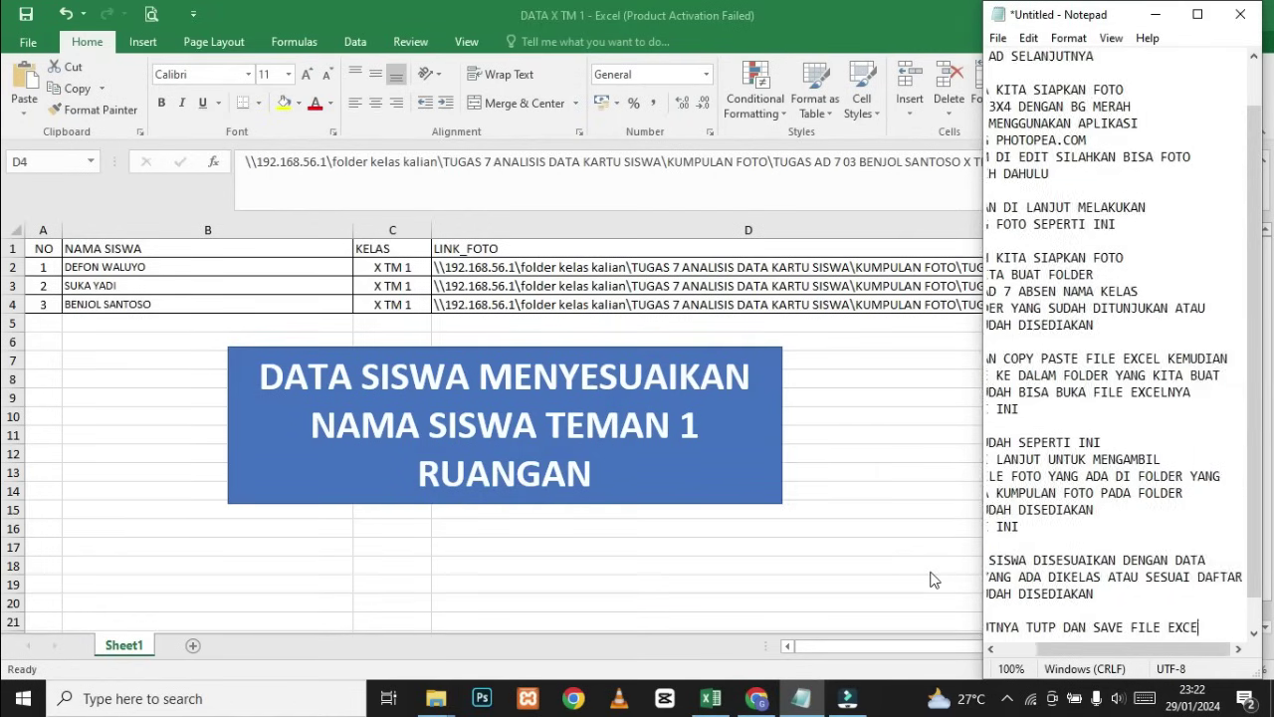
{"action": "type", "text": "L"}
{"action": "key", "text": "Return"}
{"action": "type", "text": "YANG NANTINYA"}
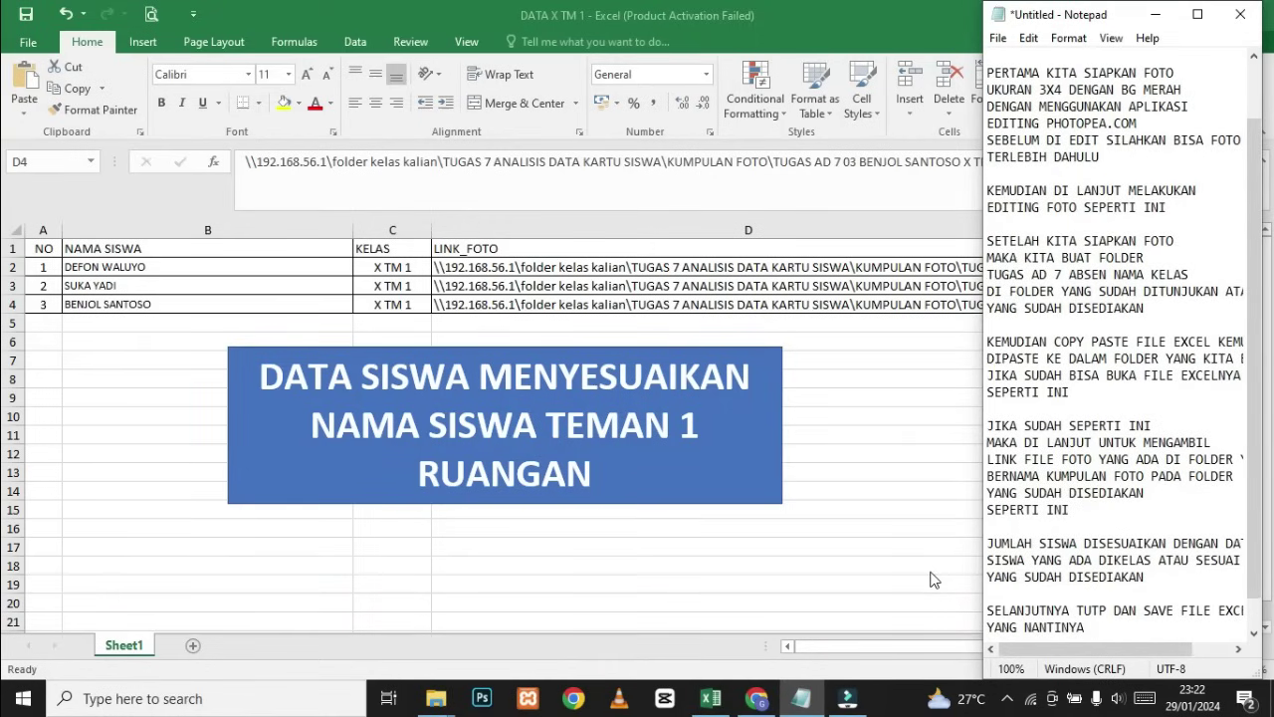
{"action": "type", "text": " DIGUNAKAN UNTUK GET "}
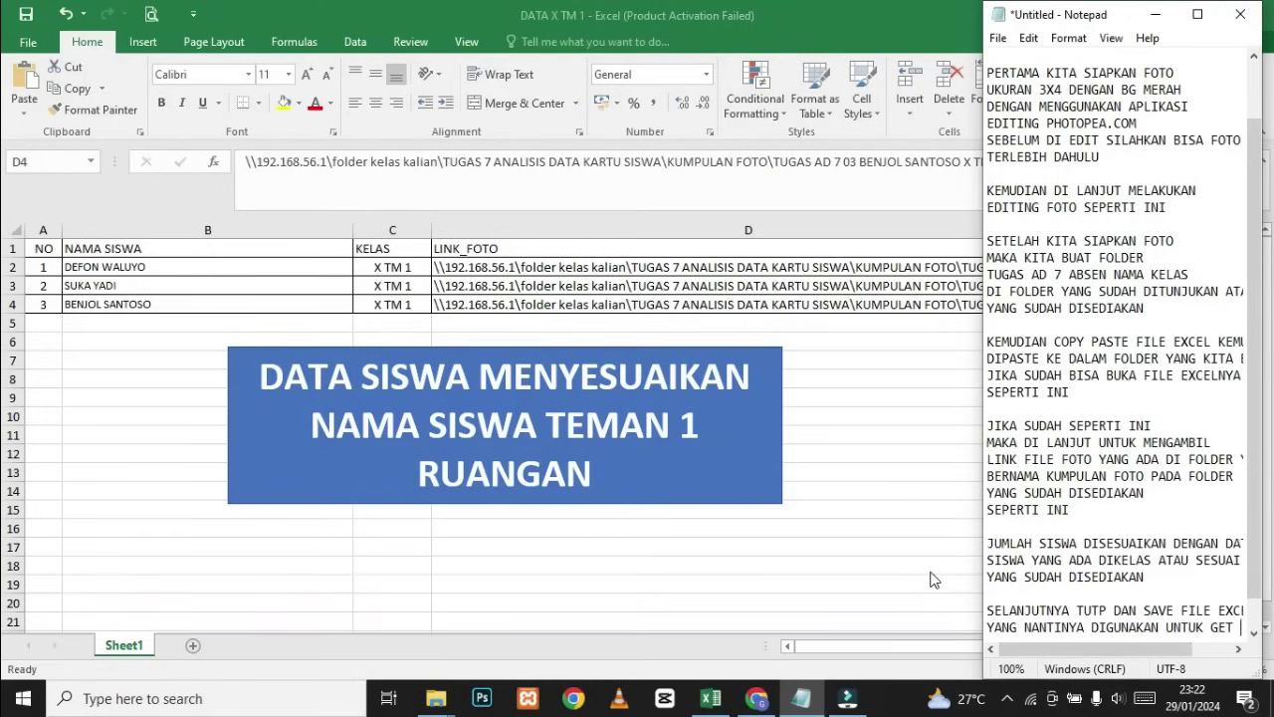
{"action": "type", "text": "D"}
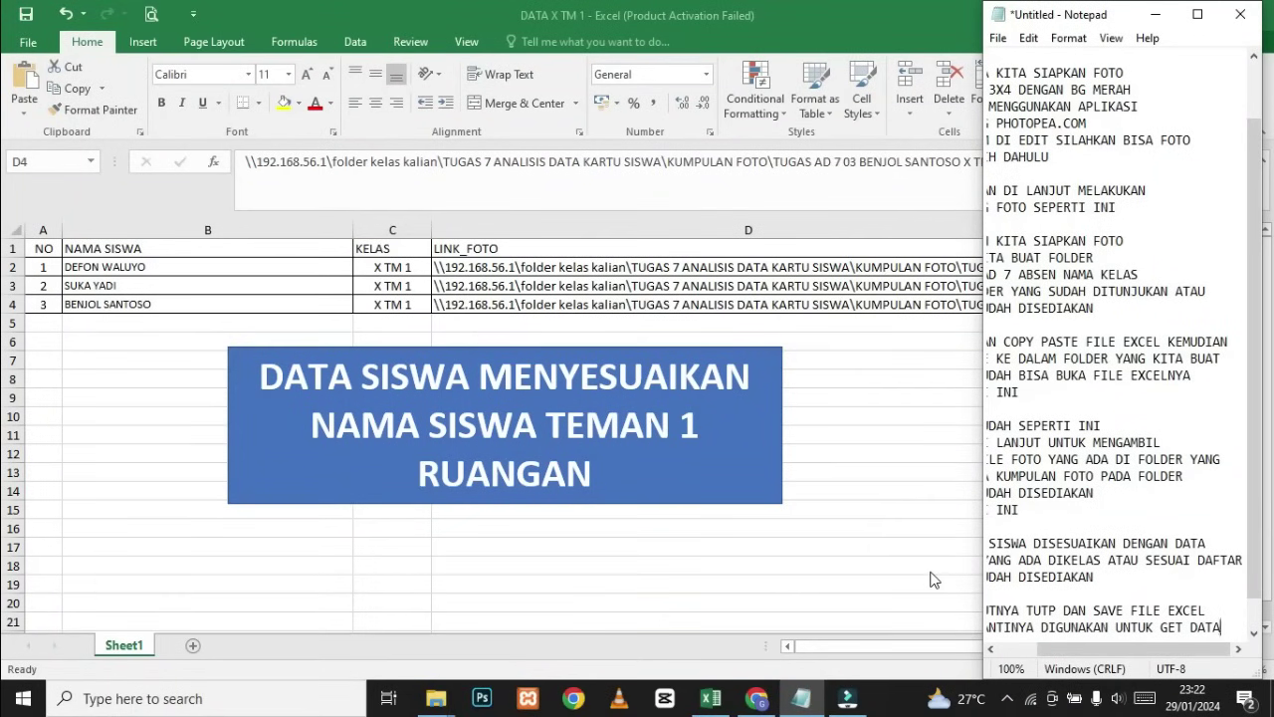
{"action": "type", "text": "ATA"}
{"action": "key", "text": "Return"}
{"action": "type", "text": "UNTUK KAR"}
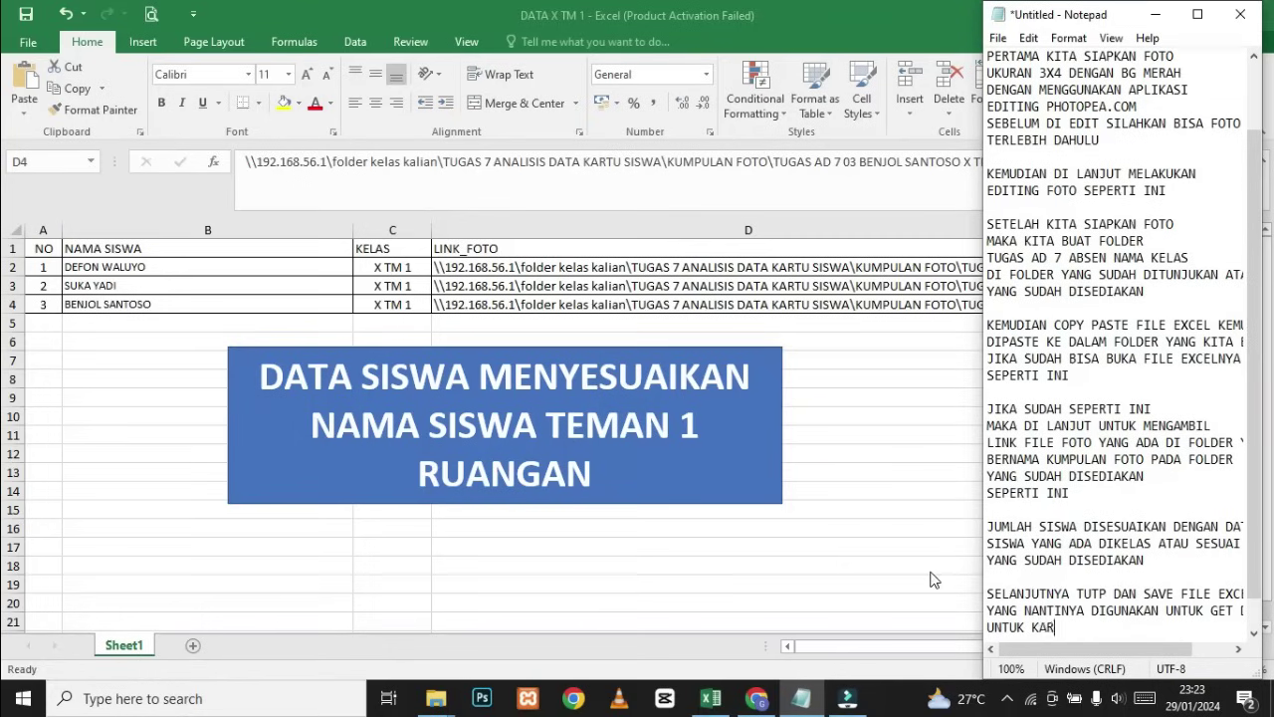
{"action": "type", "text": "TU SISWA YANG AKAN"}
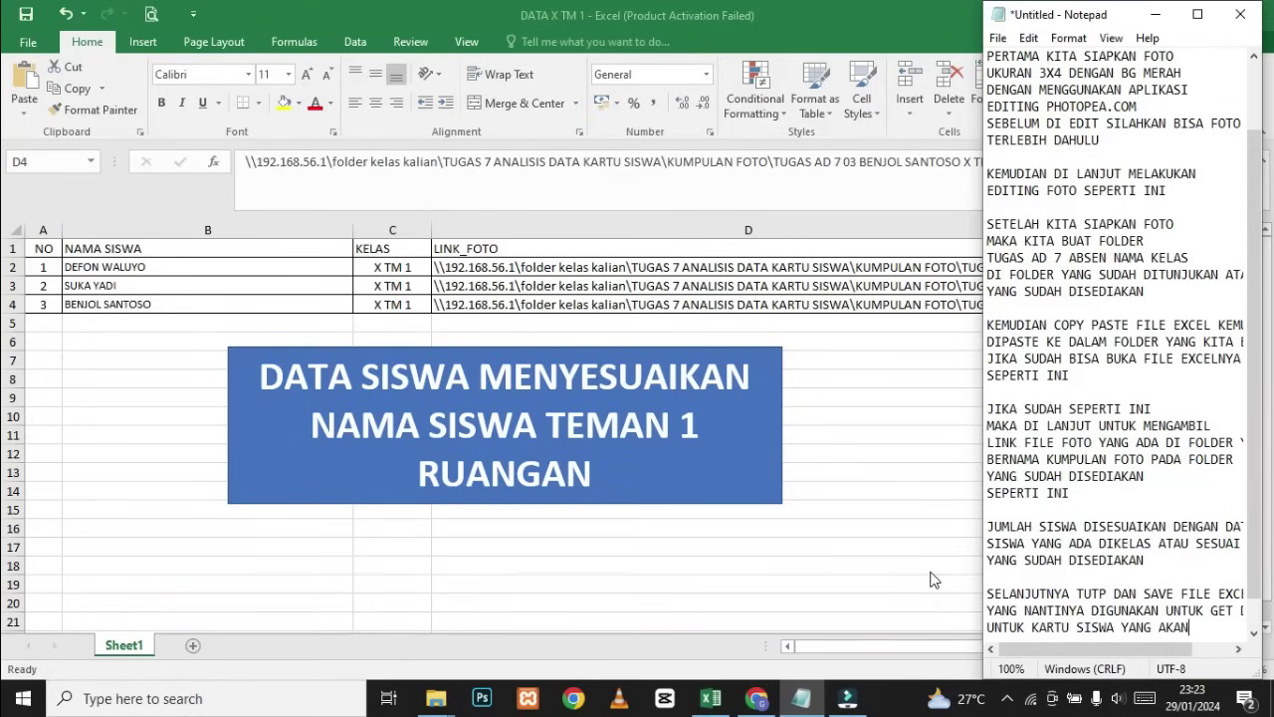
{"action": "type", "text": " KITA"}
{"action": "key", "text": "Return"}
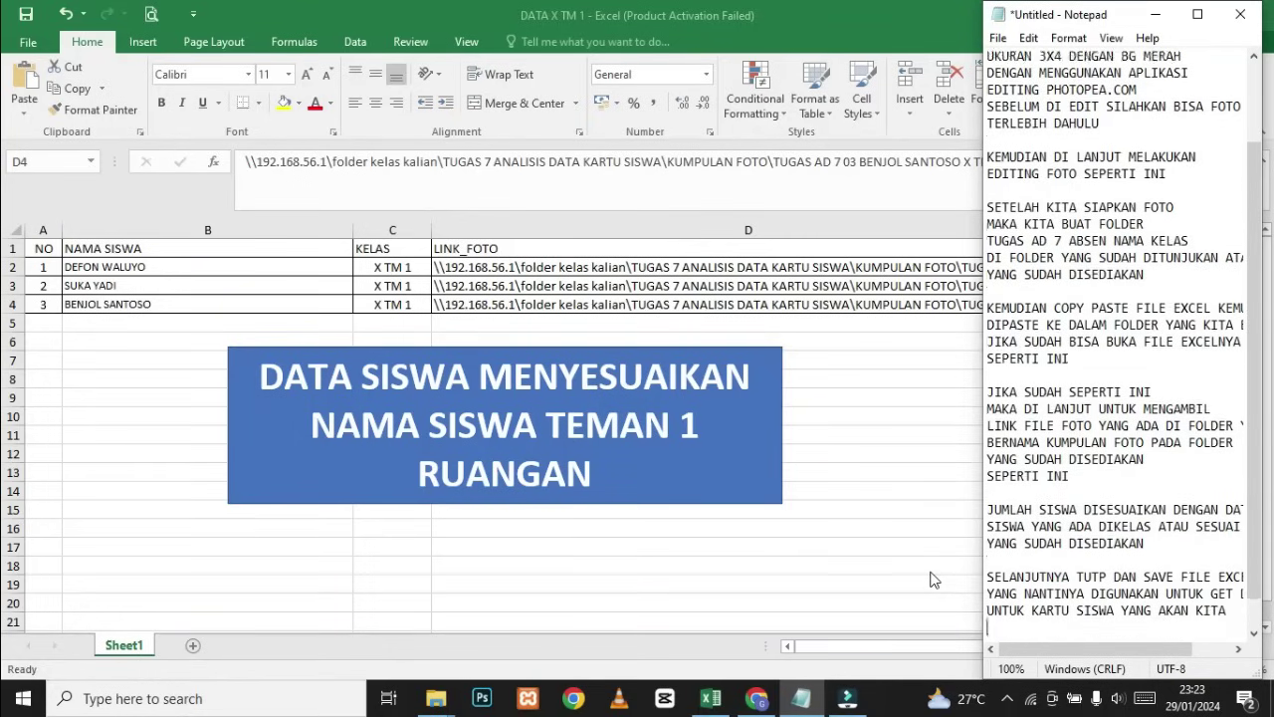
{"action": "type", "text": "BUAT"}
Step: Close the student data workbook, saving its changes
{"action": "left_click", "coordinate": [783, 417]}
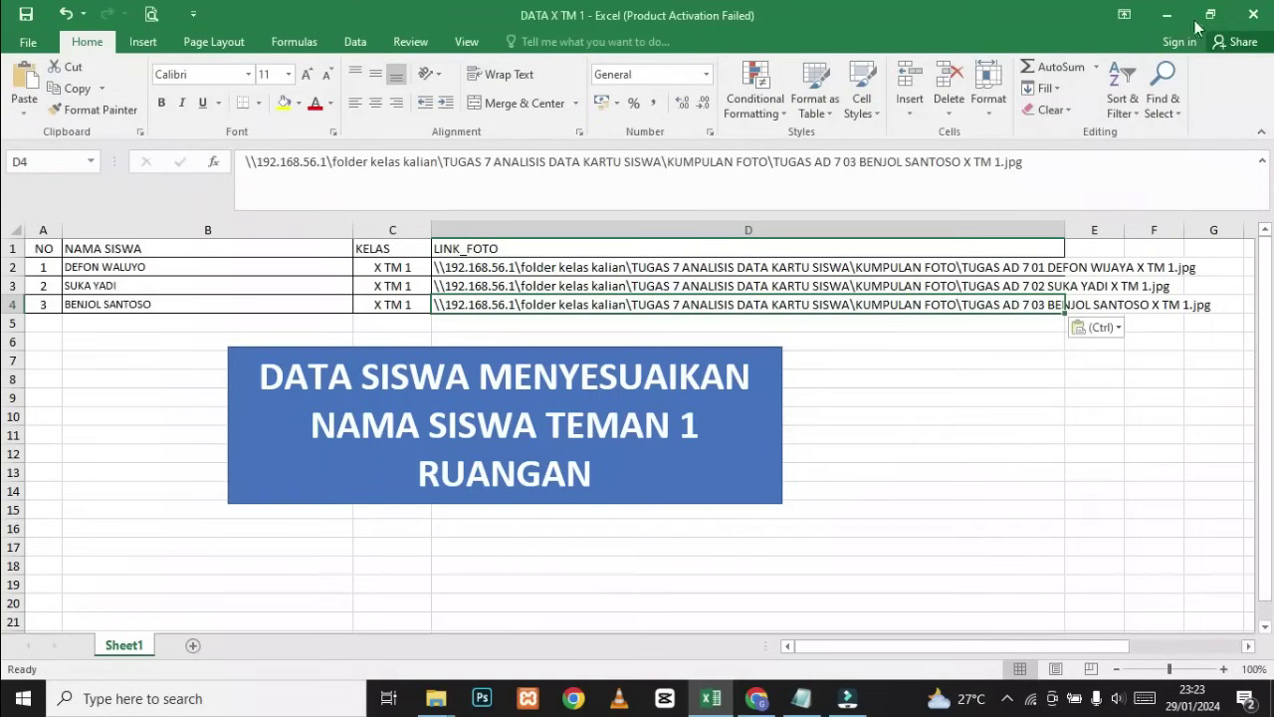
{"action": "left_click", "coordinate": [1252, 14]}
{"action": "left_click", "coordinate": [561, 368]}
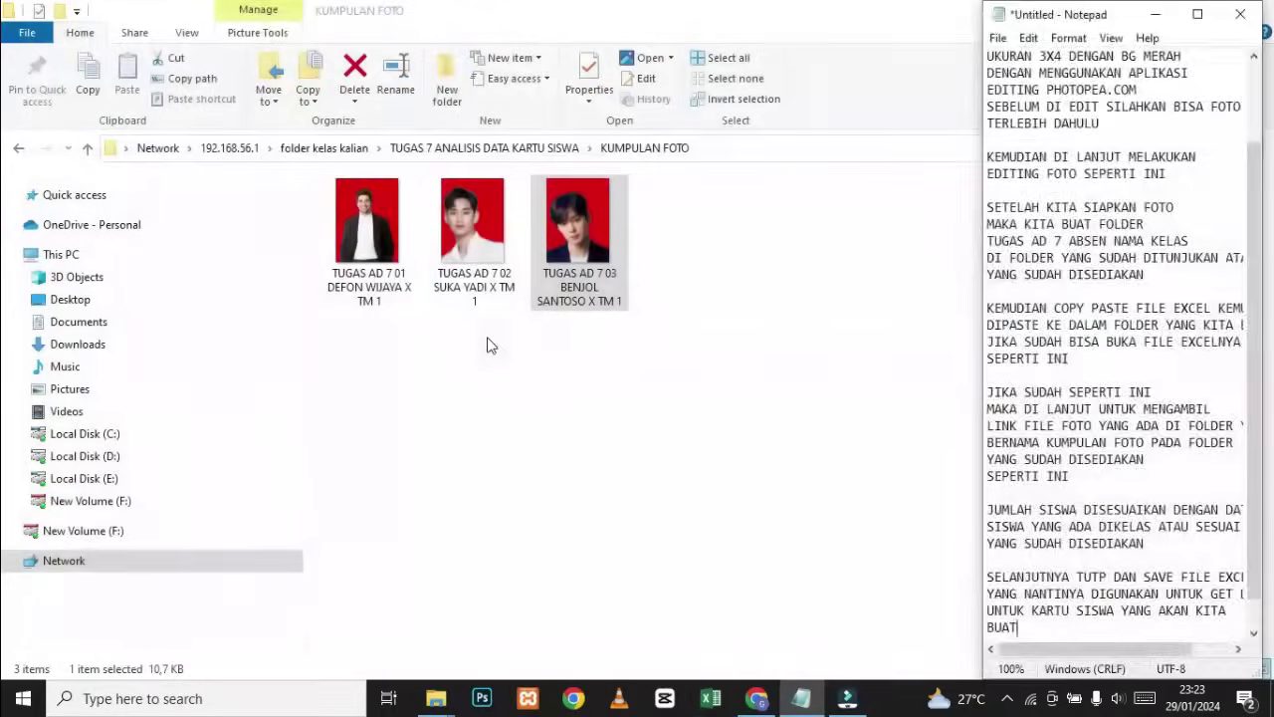
{"action": "left_click", "coordinate": [542, 392]}
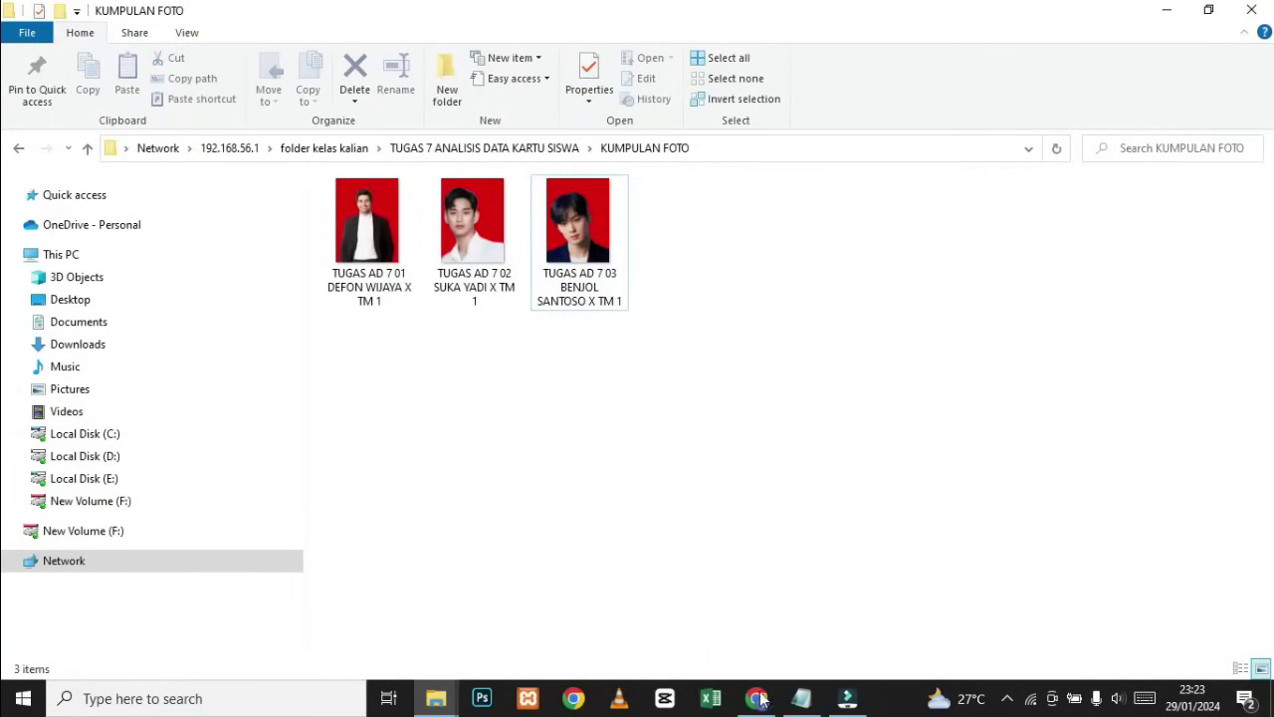
Step: Add notes 'SELANJUTNYA KITA BUKA APLIKASI WORD' and 'DAN SETTING LEMBAR KERJA SEPERTI INI'
{"action": "left_click", "coordinate": [801, 699]}
{"action": "scroll", "coordinate": [1070, 582], "scroll_direction": "down", "scroll_amount": 1}
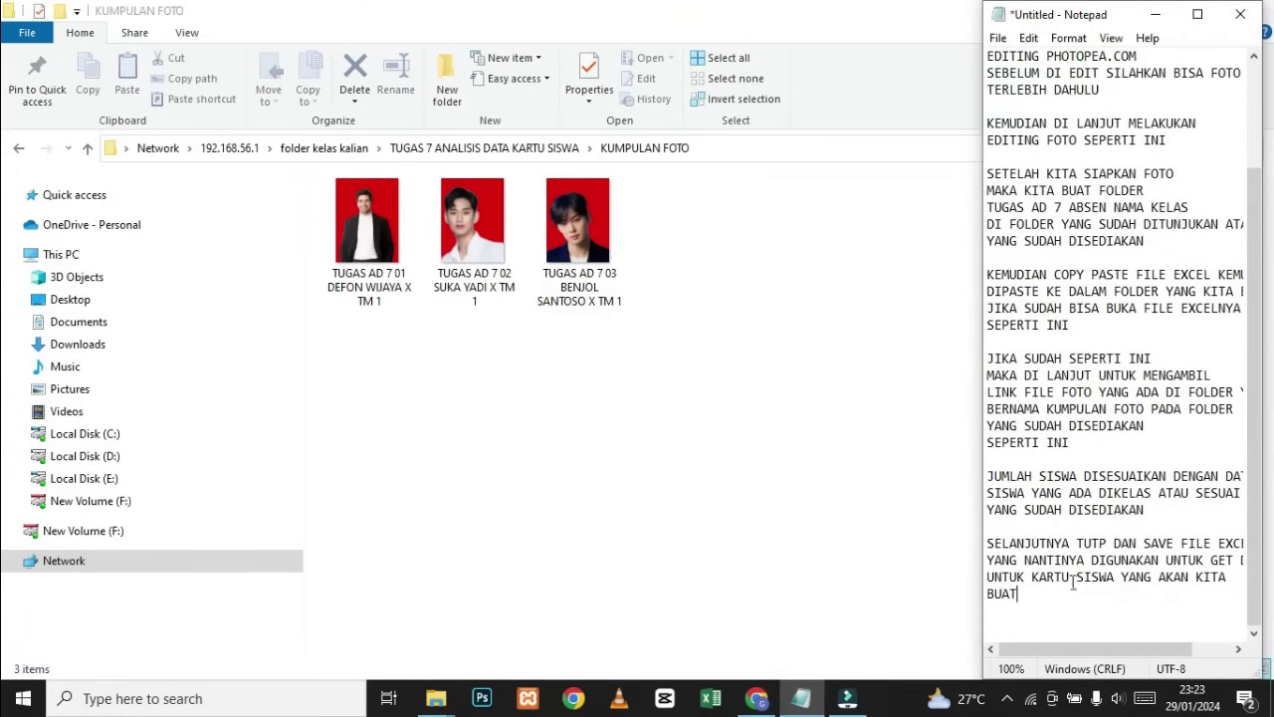
{"action": "key", "text": "Return"}
{"action": "key", "text": "Return"}
{"action": "key", "text": "Return"}
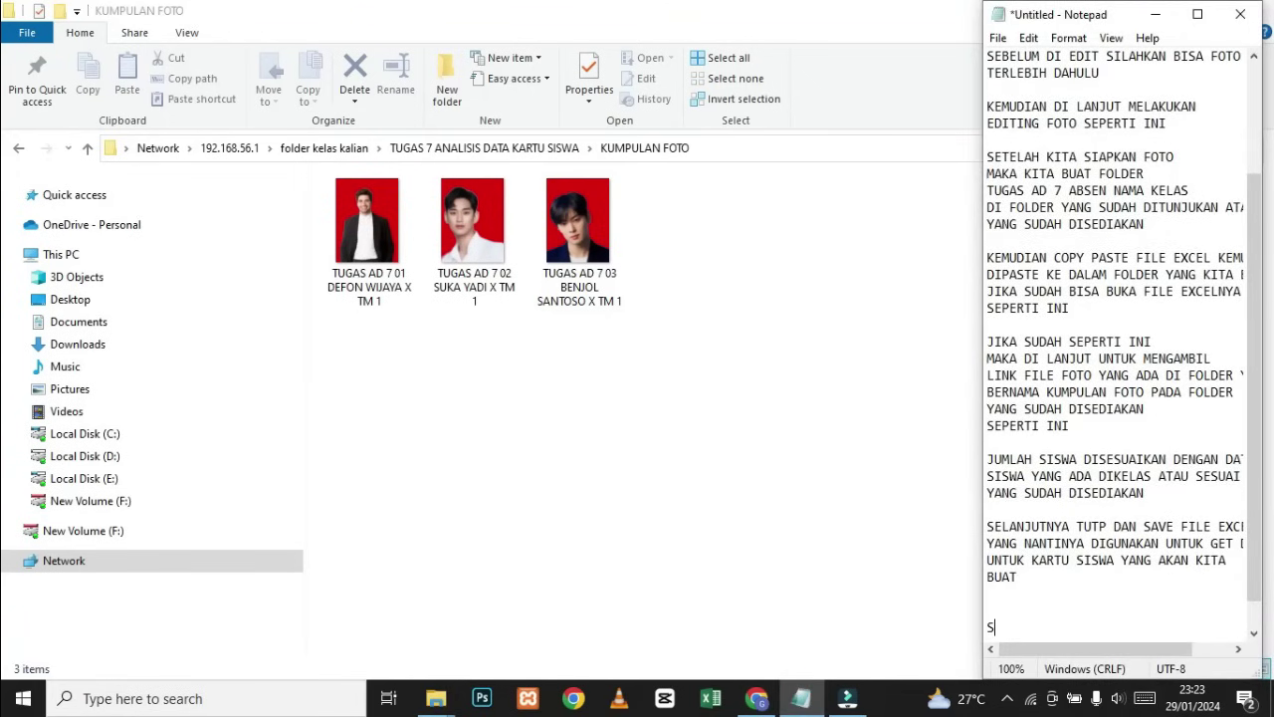
{"action": "type", "text": "SELANJUTNYA KITA"}
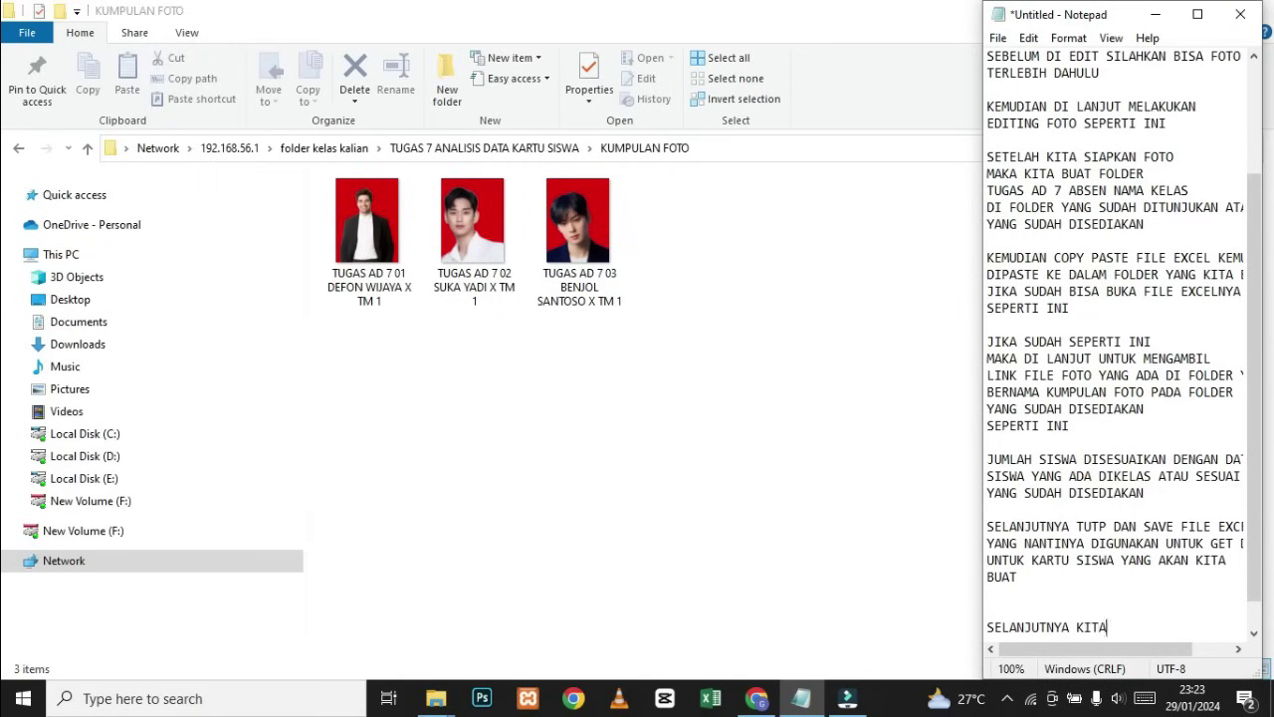
{"action": "type", "text": " BUKA APLIKASI WOR"}
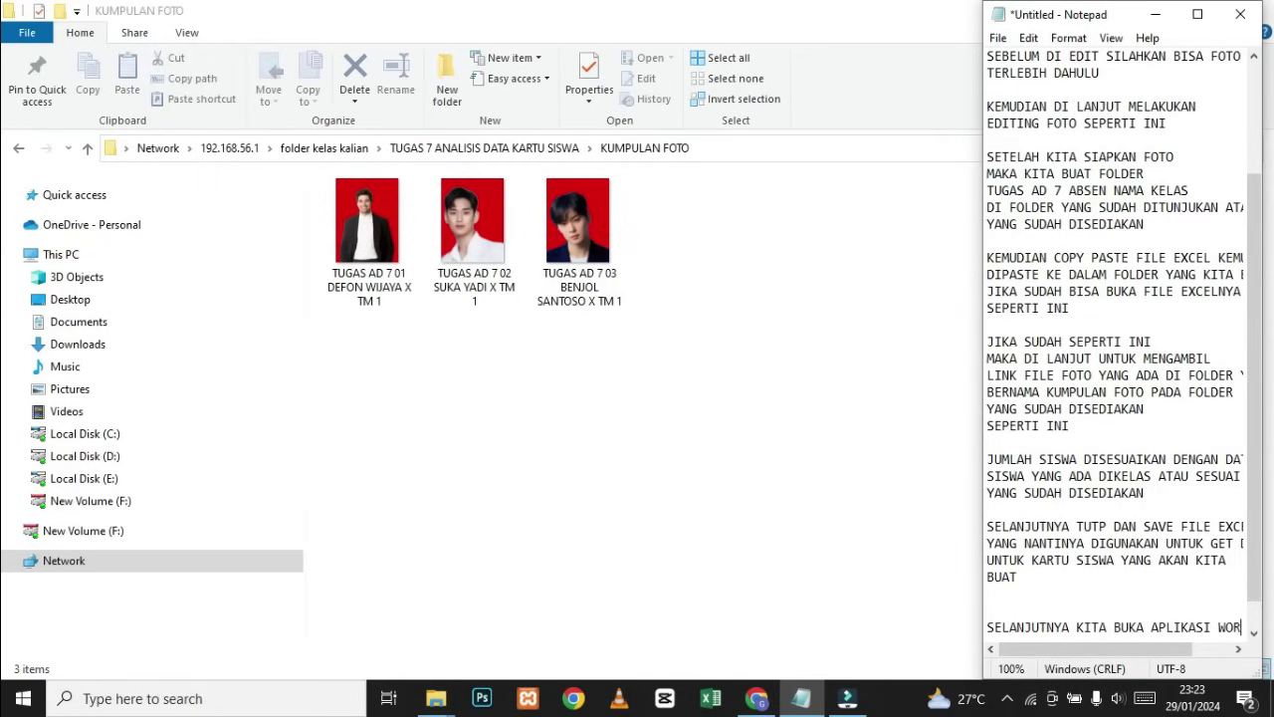
{"action": "type", "text": "D"}
{"action": "key", "text": "Return"}
{"action": "key", "text": "Return"}
{"action": "type", "text": "DAN SETTIN"}
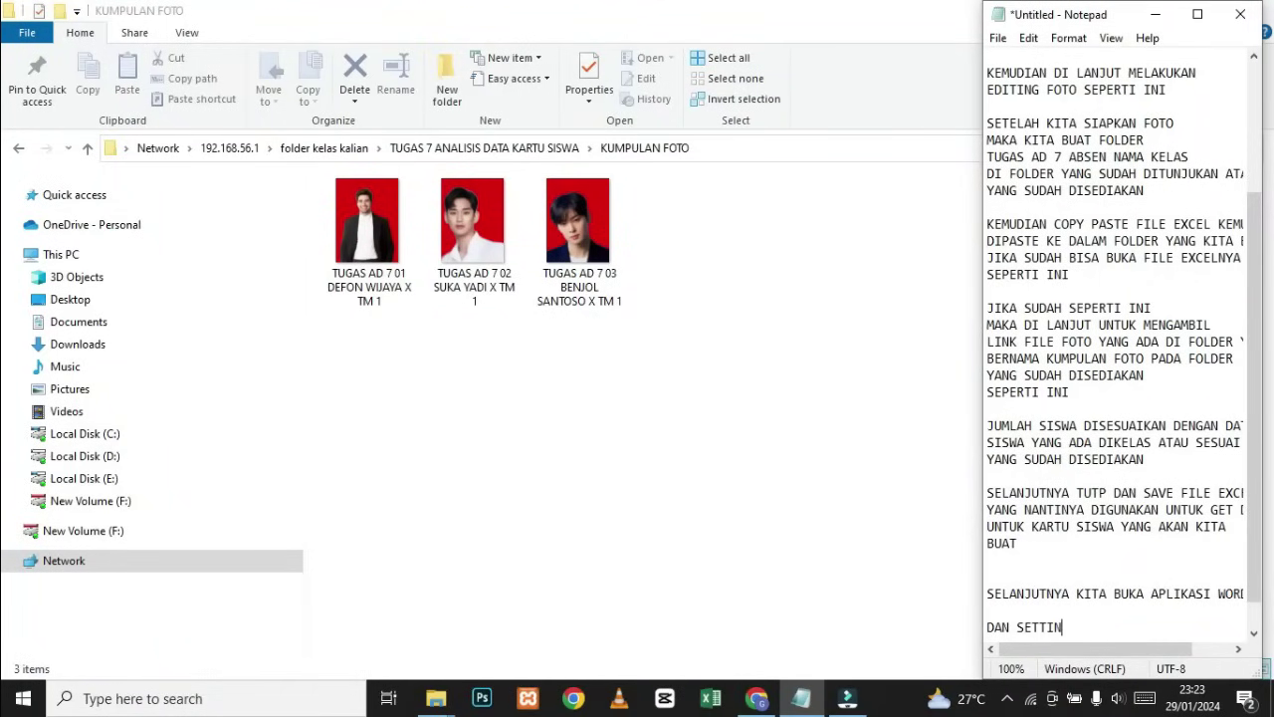
{"action": "type", "text": "G LEMBAR KERJA SEPERTI I"}
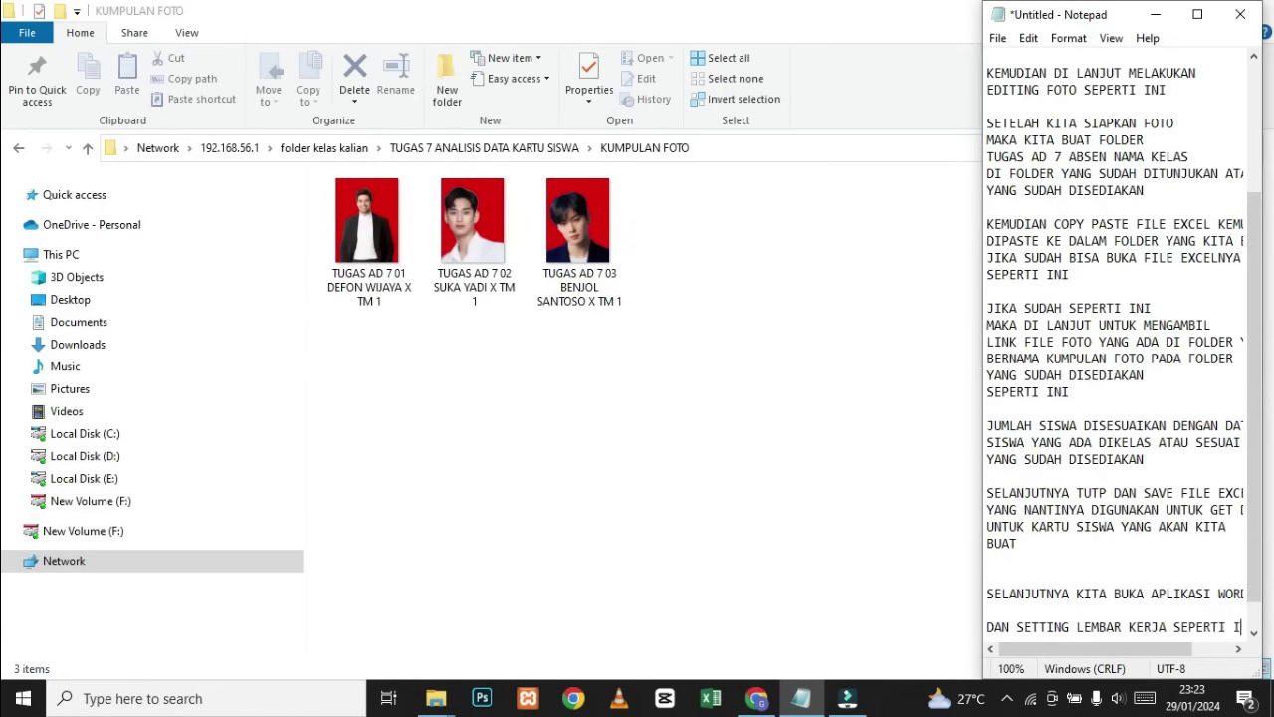
{"action": "type", "text": "NI"}
{"action": "key", "text": "Return"}
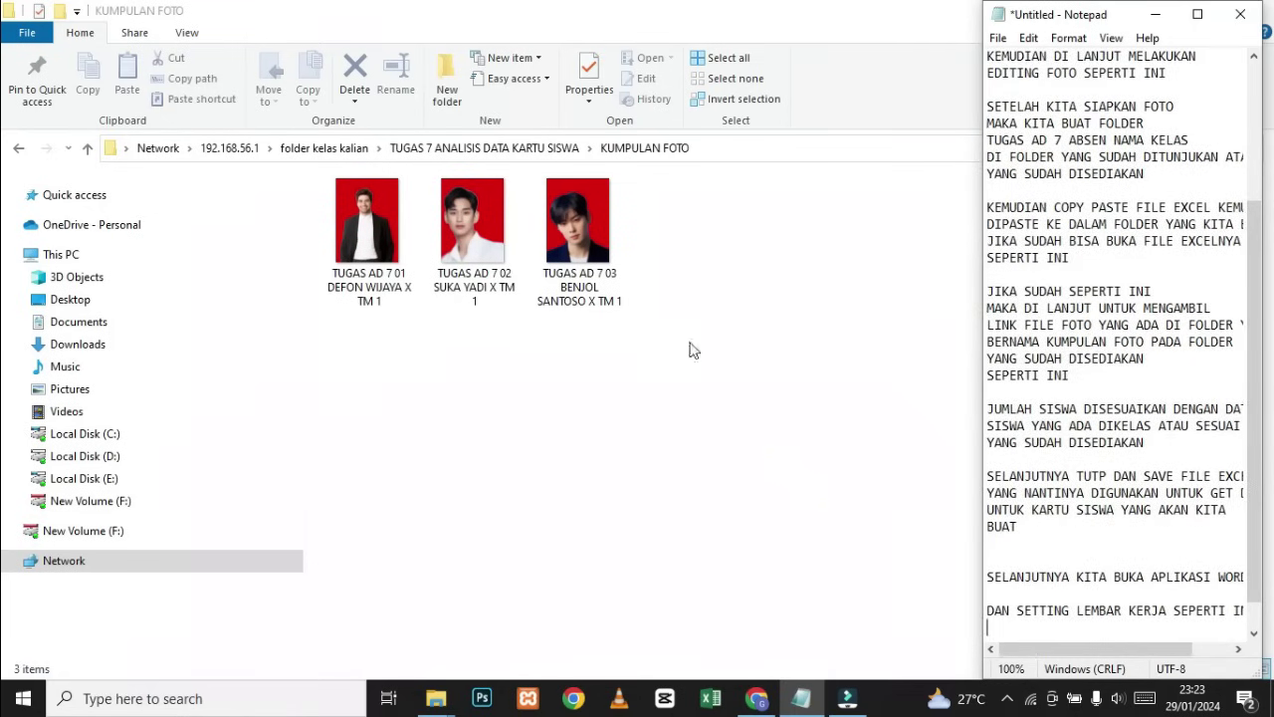
{"action": "left_click", "coordinate": [22, 698]}
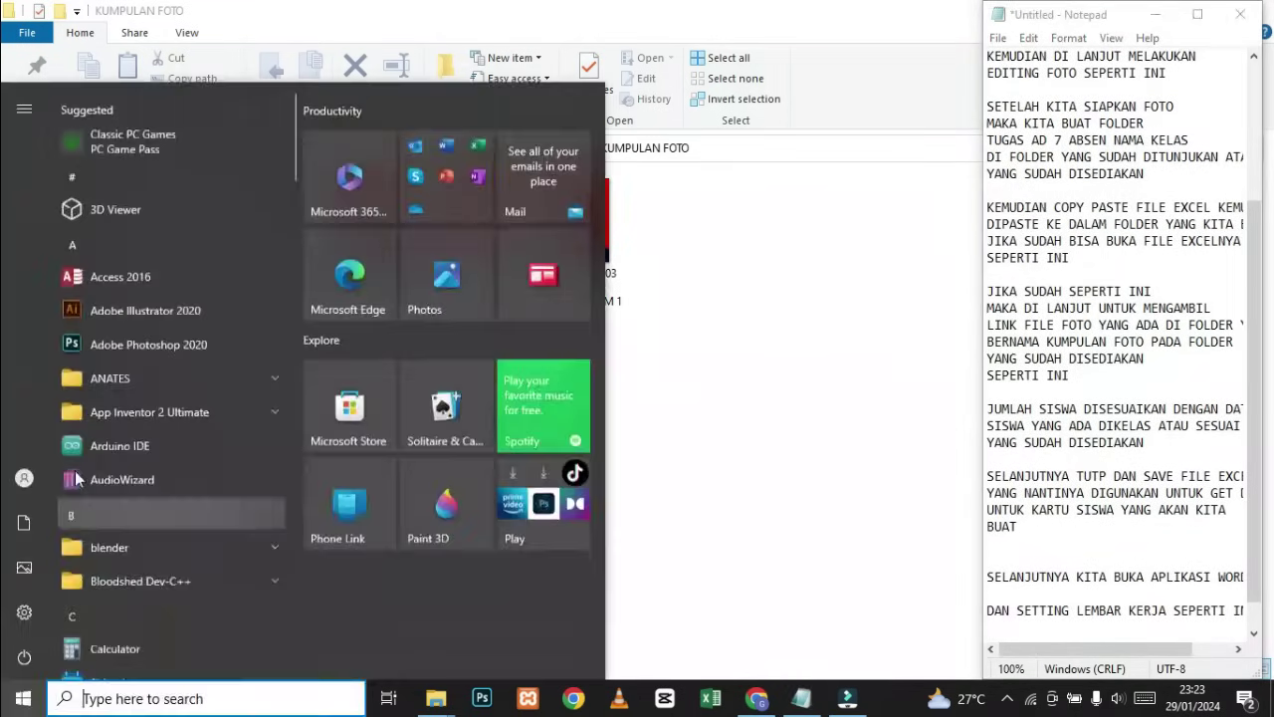
Step: Launch Word 2016 with a new blank document, dismissing the activation notice
{"action": "type", "text": "WOR"}
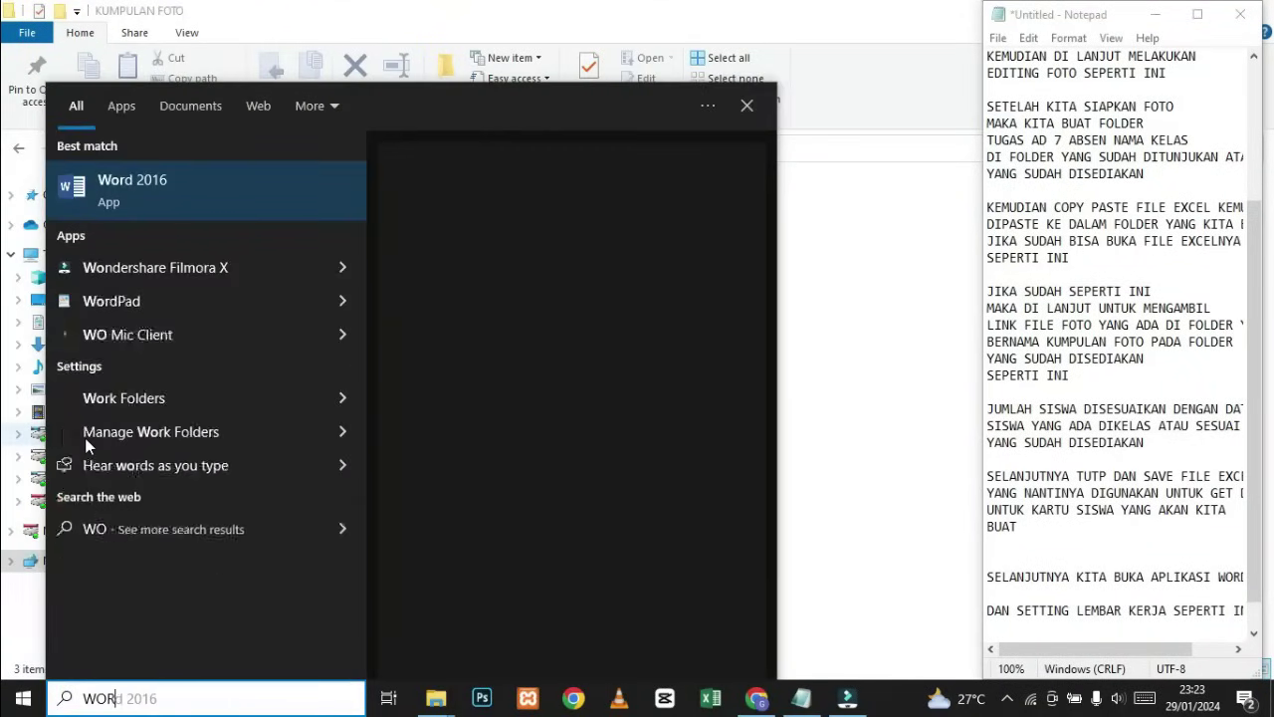
{"action": "type", "text": "D"}
{"action": "key", "text": "Return"}
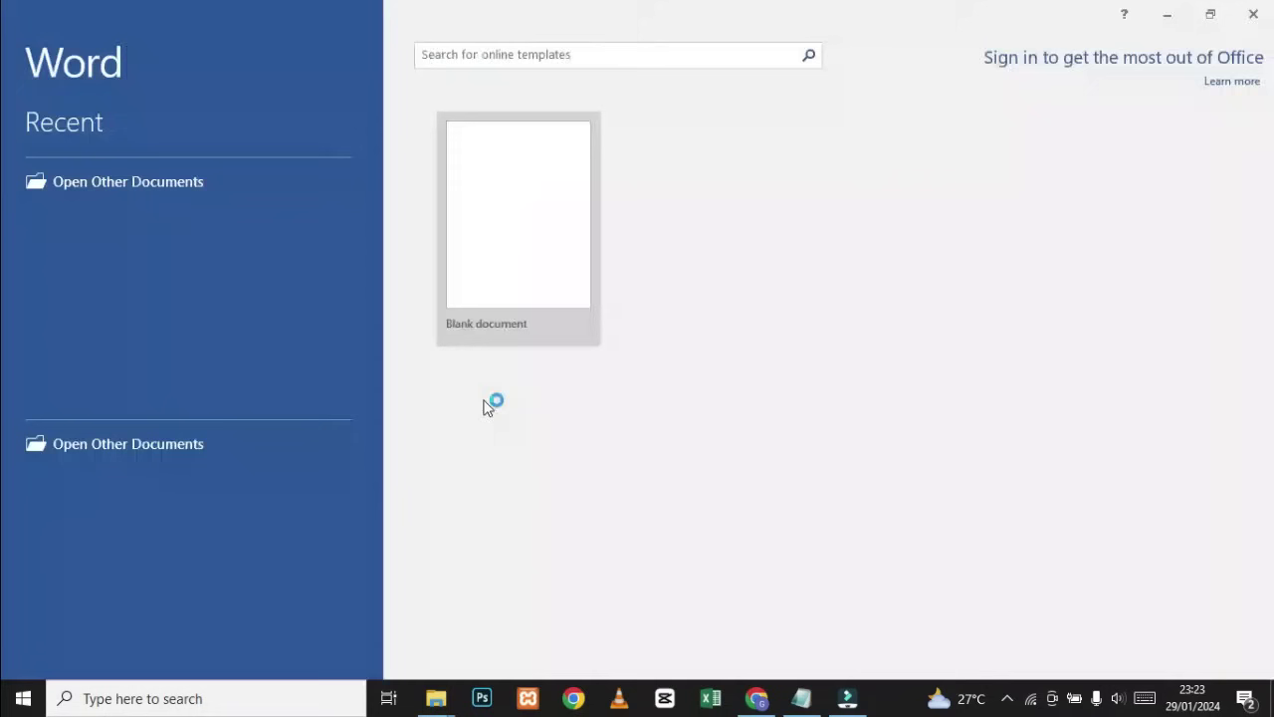
{"action": "left_click", "coordinate": [504, 296]}
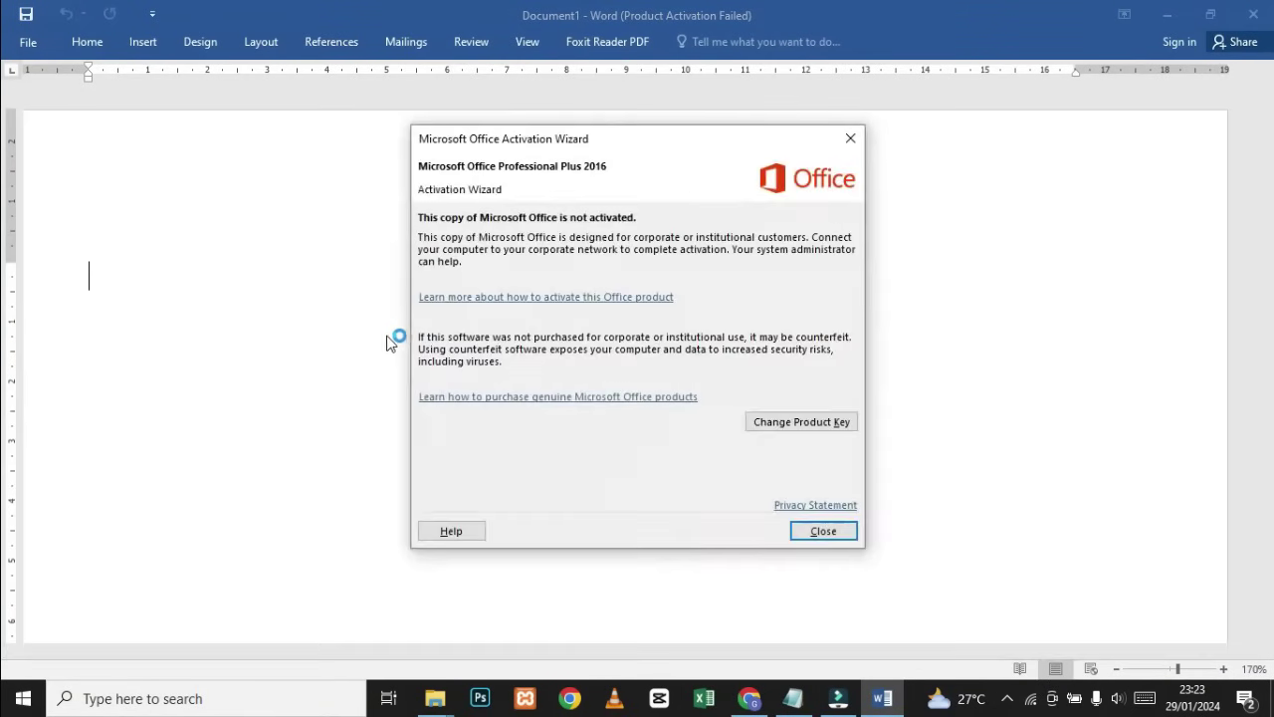
{"action": "left_click", "coordinate": [825, 531]}
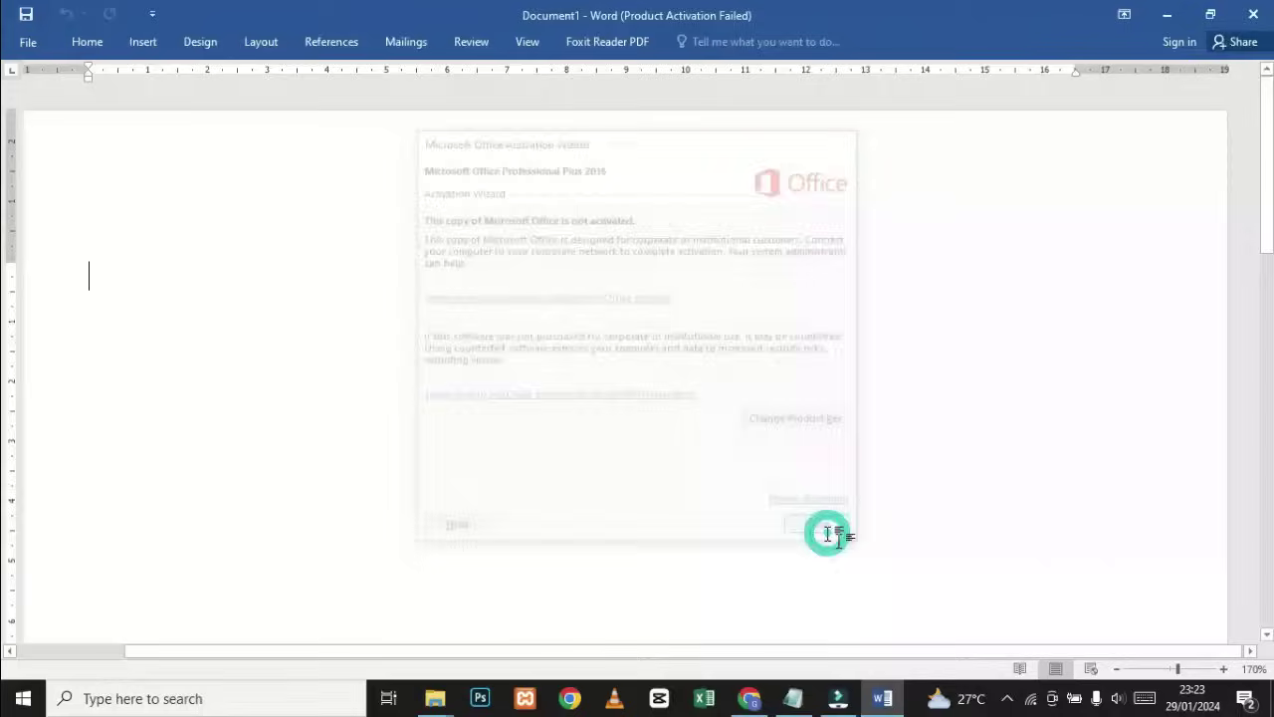
{"action": "left_click", "coordinate": [1117, 670]}
{"action": "left_click", "coordinate": [1117, 670]}
{"action": "left_click", "coordinate": [1117, 670]}
{"action": "left_click", "coordinate": [1117, 670]}
{"action": "left_click", "coordinate": [1117, 670]}
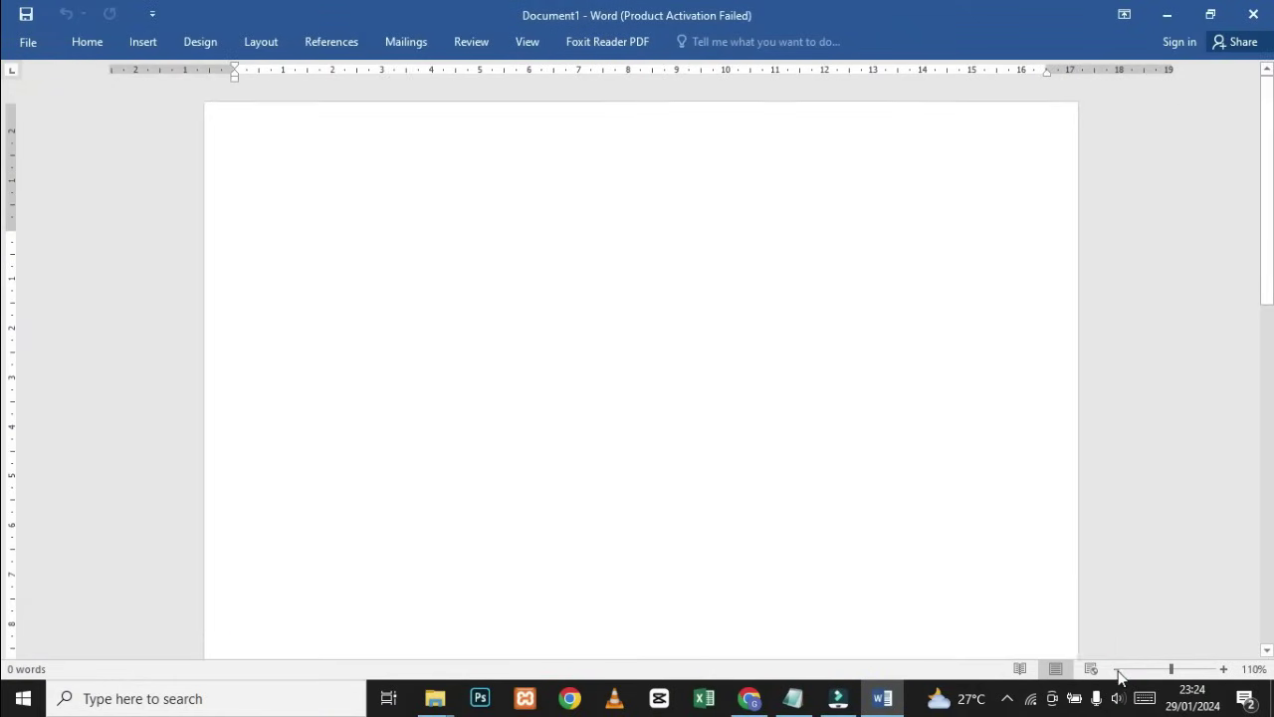
{"action": "left_click", "coordinate": [1117, 670]}
{"action": "left_click", "coordinate": [1117, 670]}
{"action": "left_click", "coordinate": [1117, 670]}
{"action": "left_click", "coordinate": [1117, 670]}
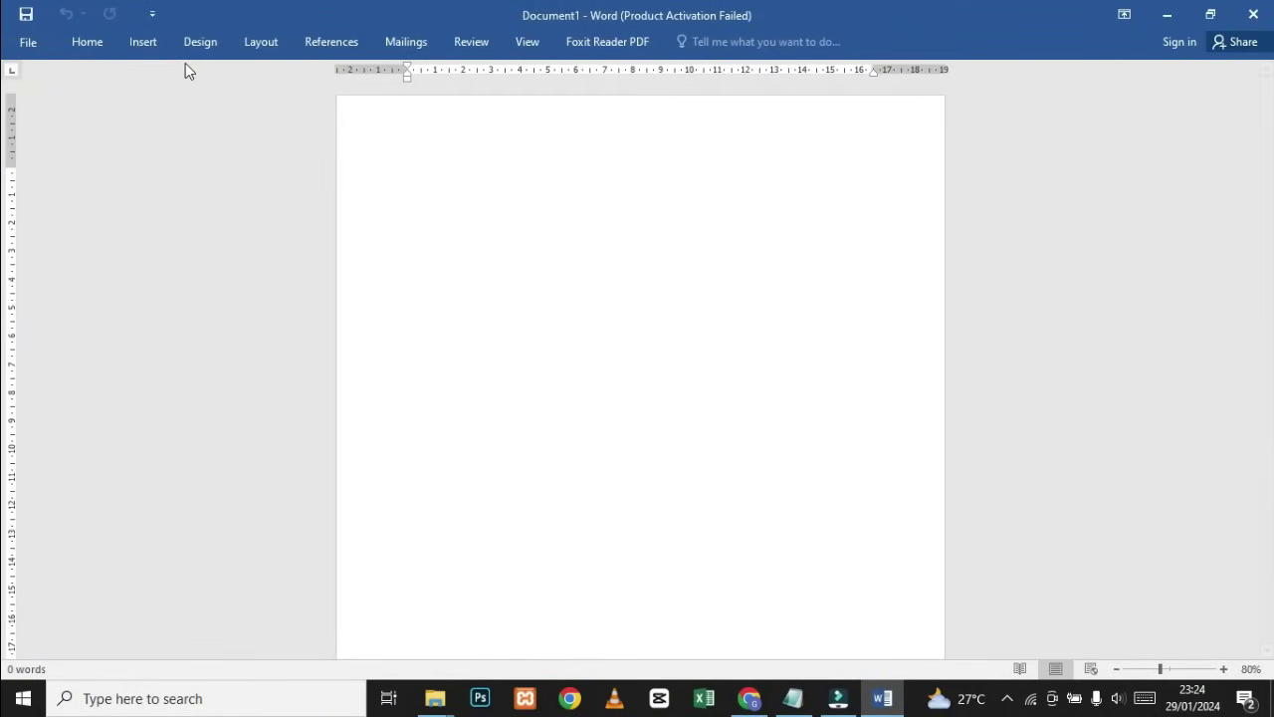
Step: Set a custom paper size of 9 cm wide by 6 cm high
{"action": "left_click", "coordinate": [256, 48]}
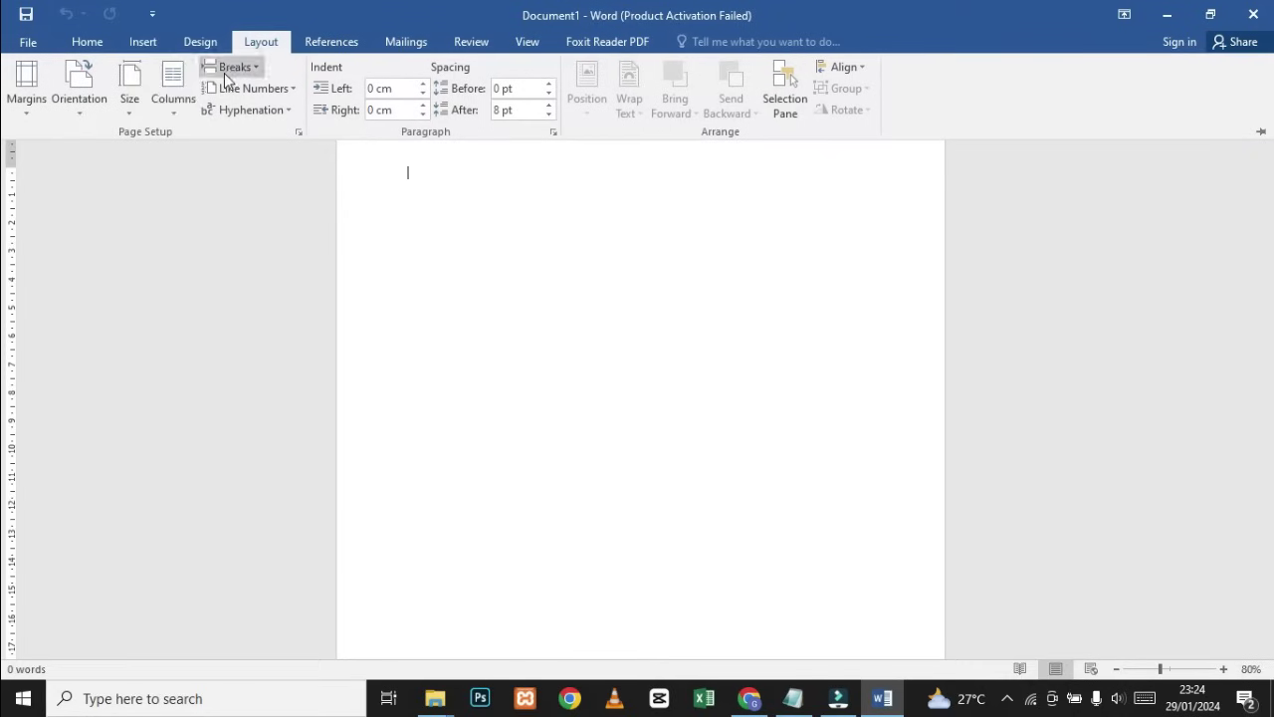
{"action": "left_click", "coordinate": [131, 92]}
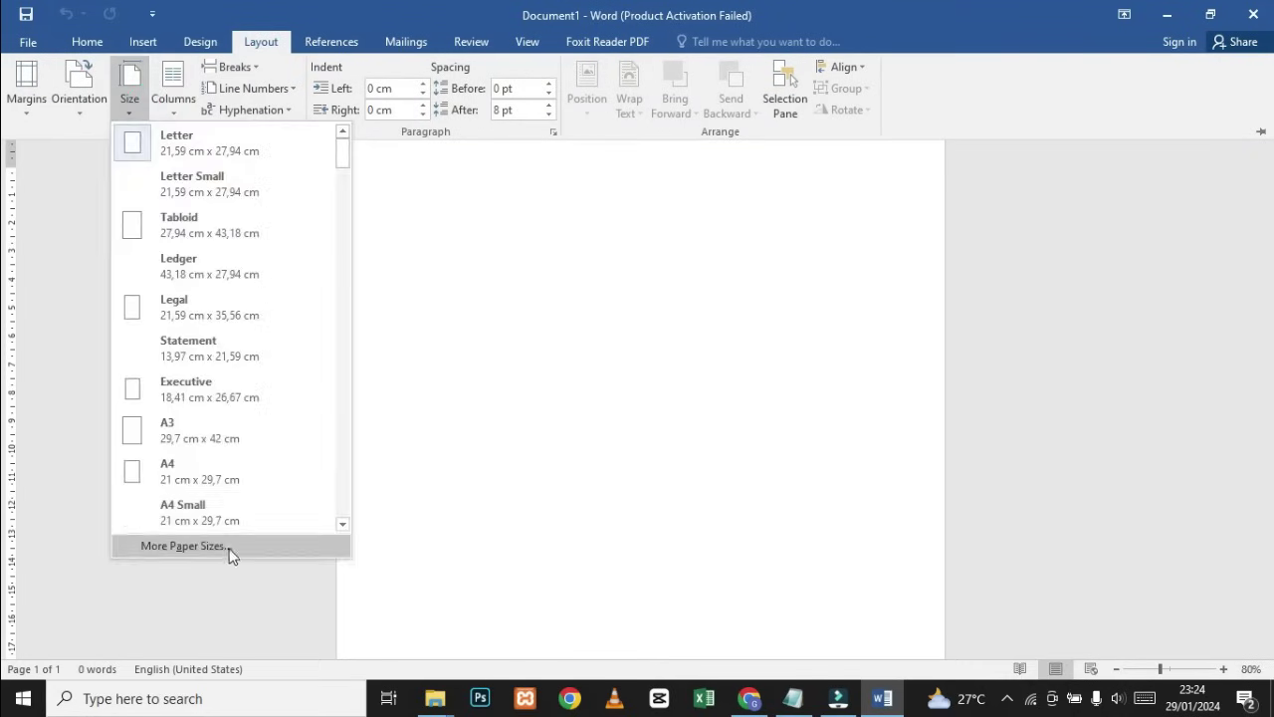
{"action": "left_click", "coordinate": [231, 547]}
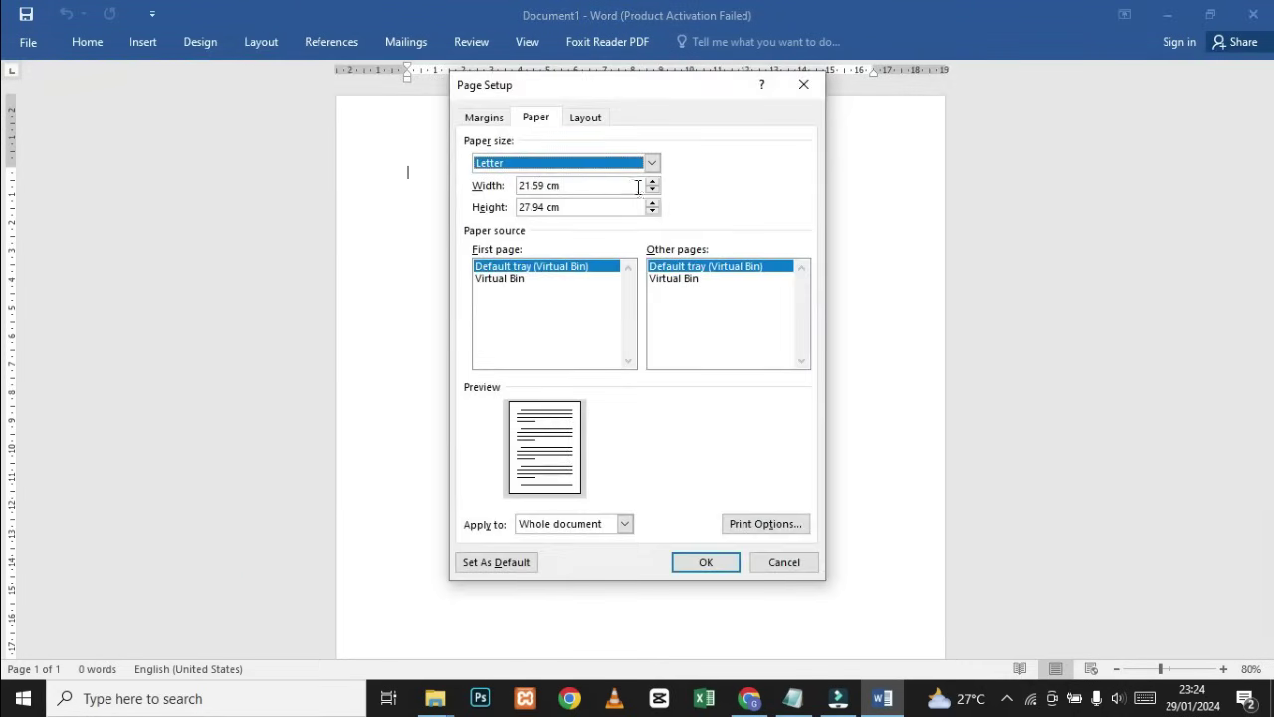
{"action": "left_click", "coordinate": [650, 164]}
{"action": "scroll", "coordinate": [619, 214], "scroll_direction": "down", "scroll_amount": 5}
{"action": "scroll", "coordinate": [607, 217], "scroll_direction": "down", "scroll_amount": 7}
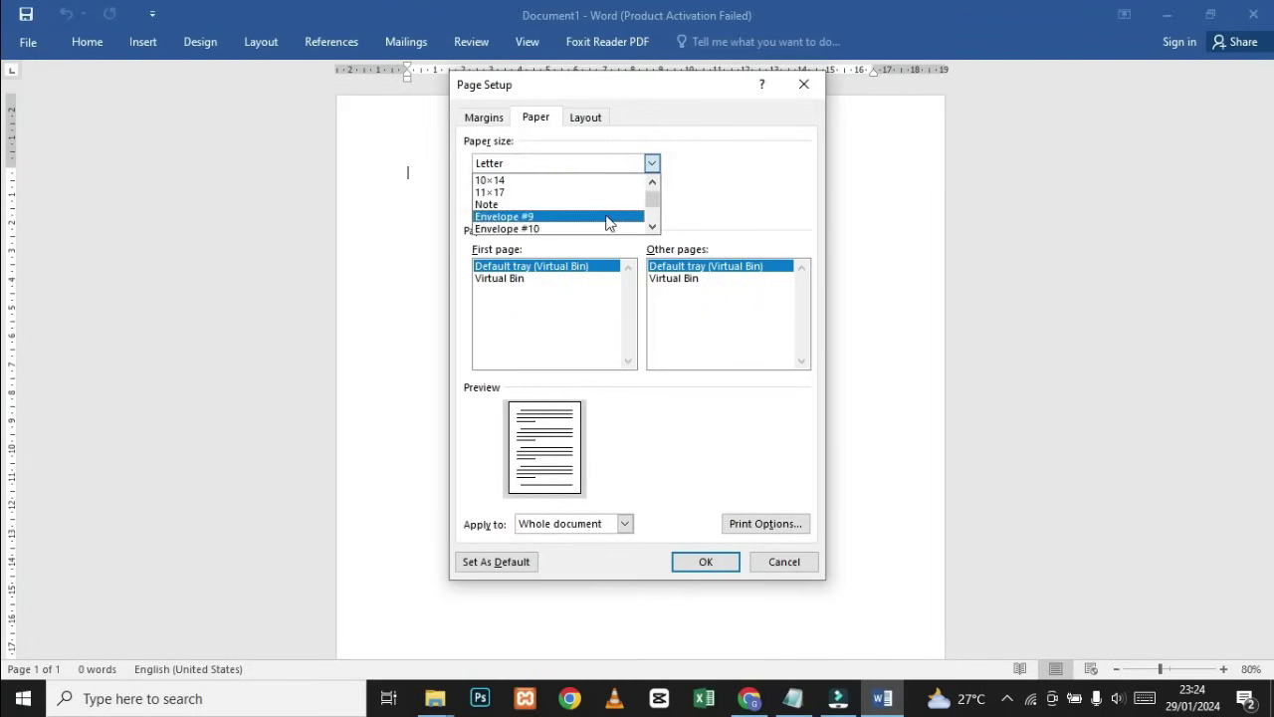
{"action": "scroll", "coordinate": [589, 223], "scroll_direction": "down", "scroll_amount": 10}
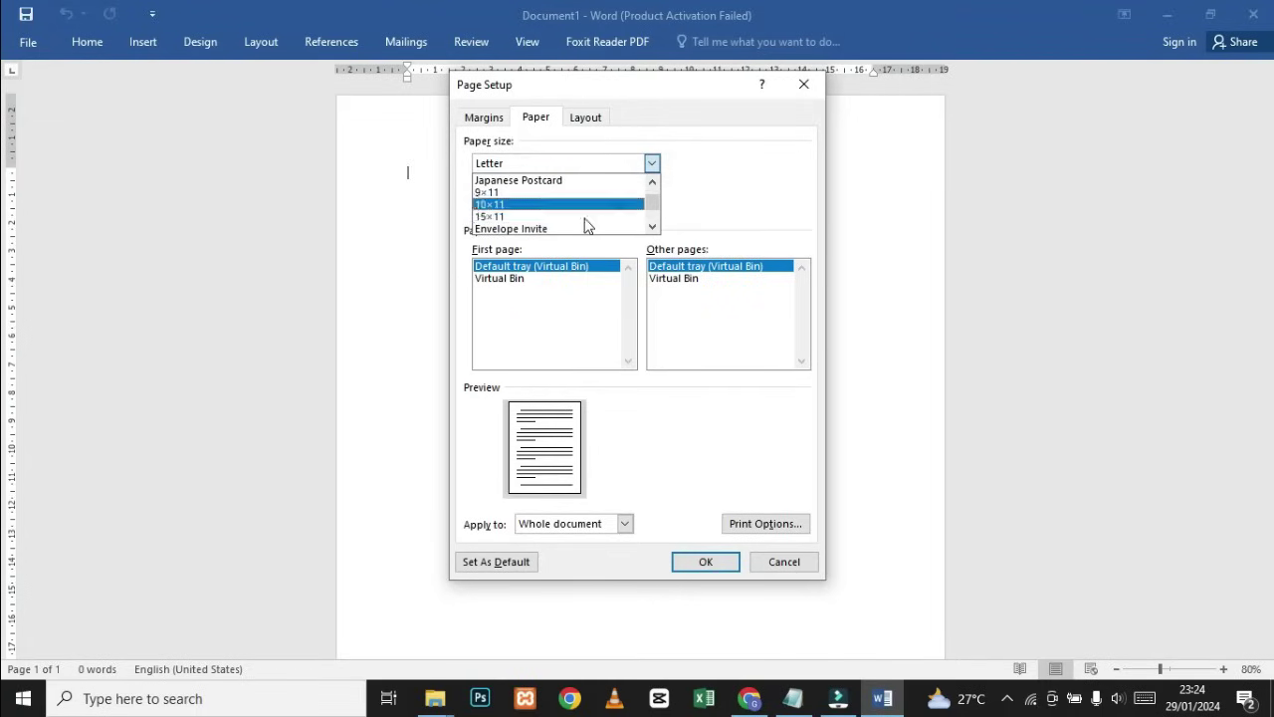
{"action": "left_click_drag", "start_coordinate": [654, 208], "coordinate": [654, 221]}
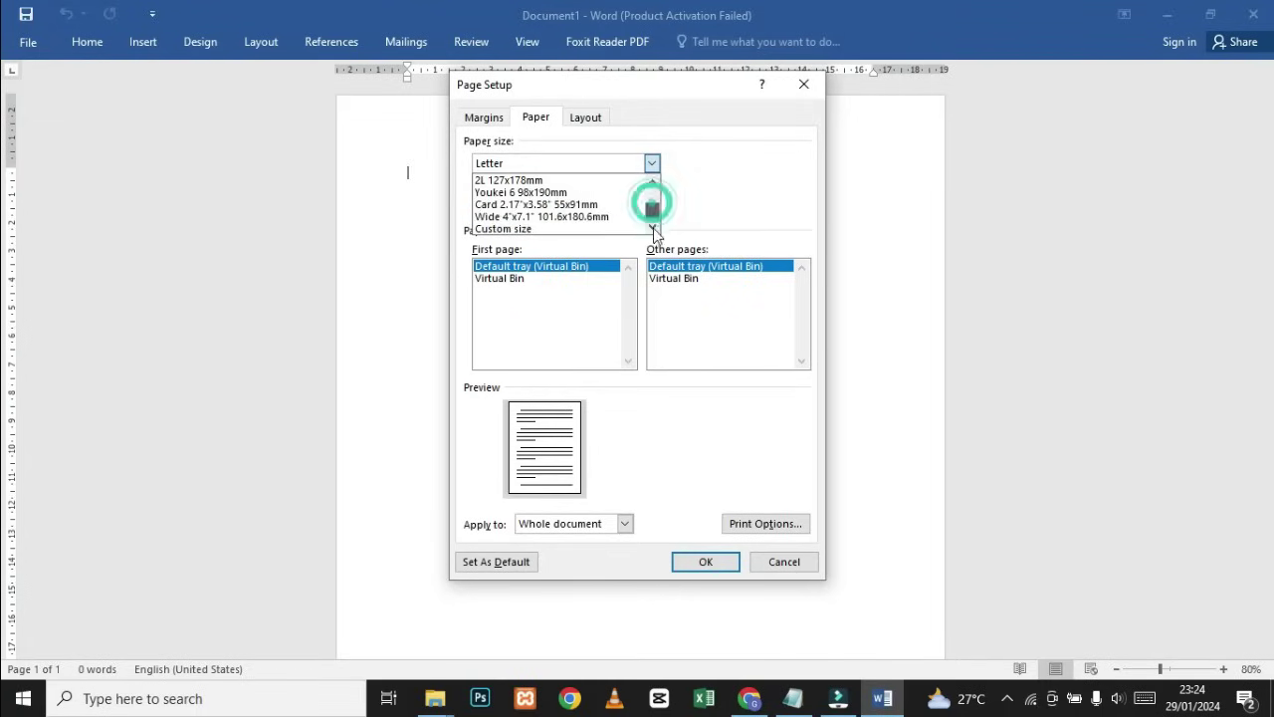
{"action": "left_click", "coordinate": [583, 221]}
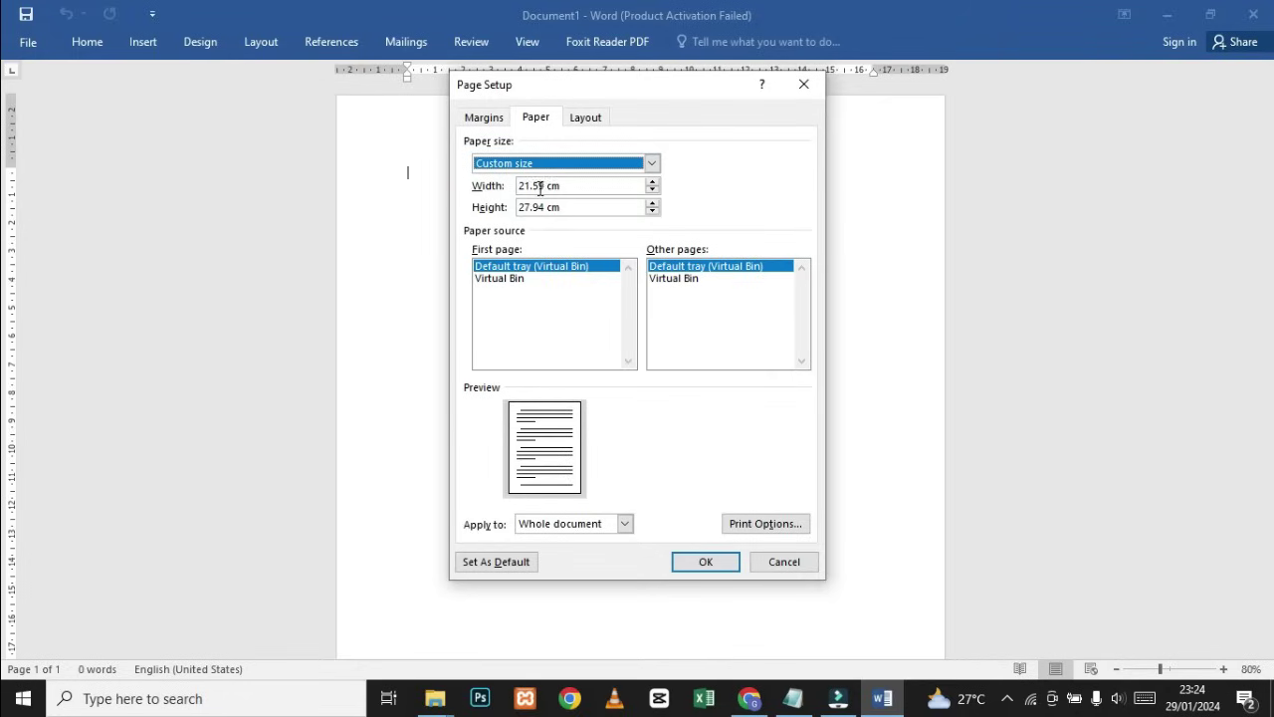
{"action": "left_click_drag", "start_coordinate": [544, 189], "coordinate": [508, 189]}
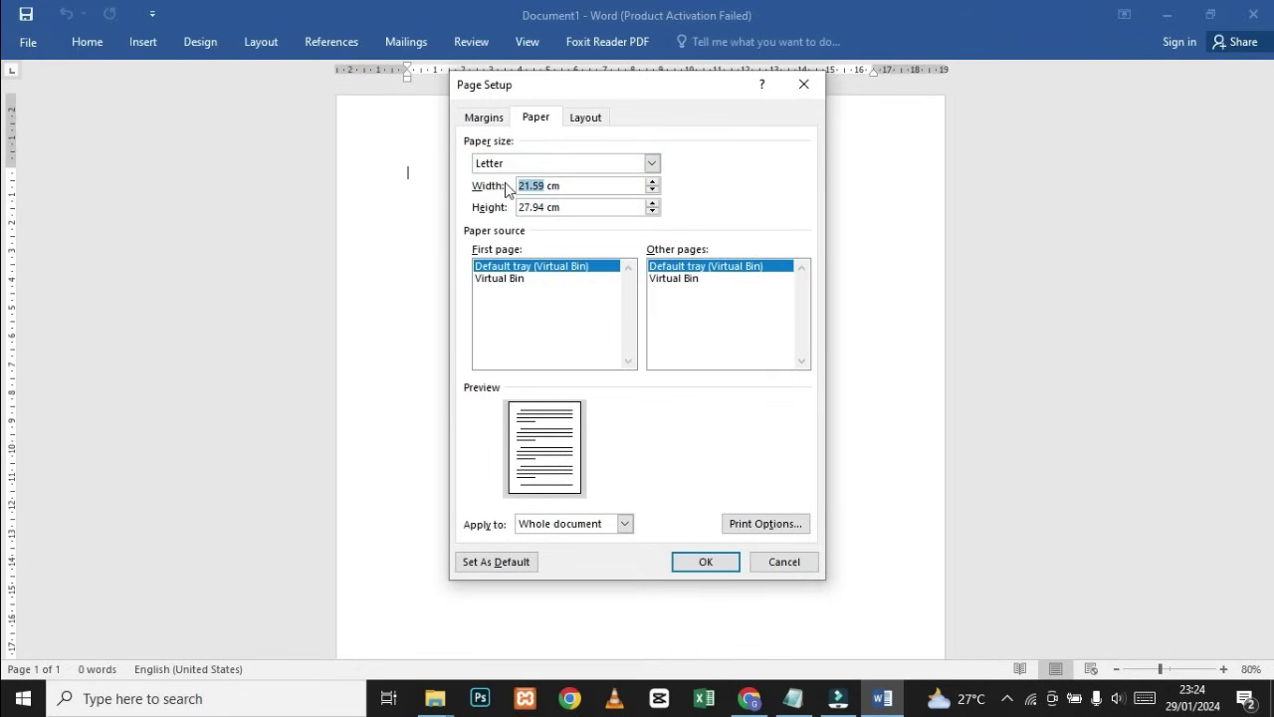
{"action": "type", "text": "9"}
{"action": "left_click_drag", "start_coordinate": [543, 207], "coordinate": [508, 209]}
{"action": "type", "text": "6"}
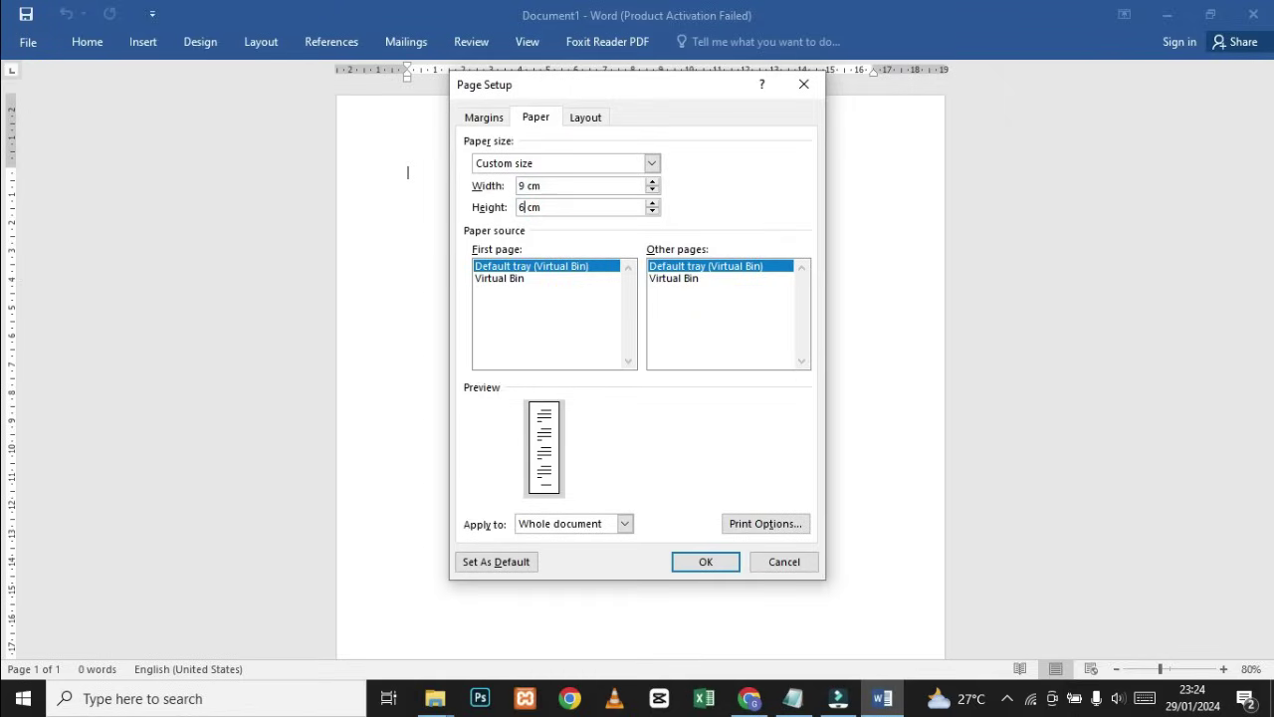
{"action": "left_click", "coordinate": [707, 562]}
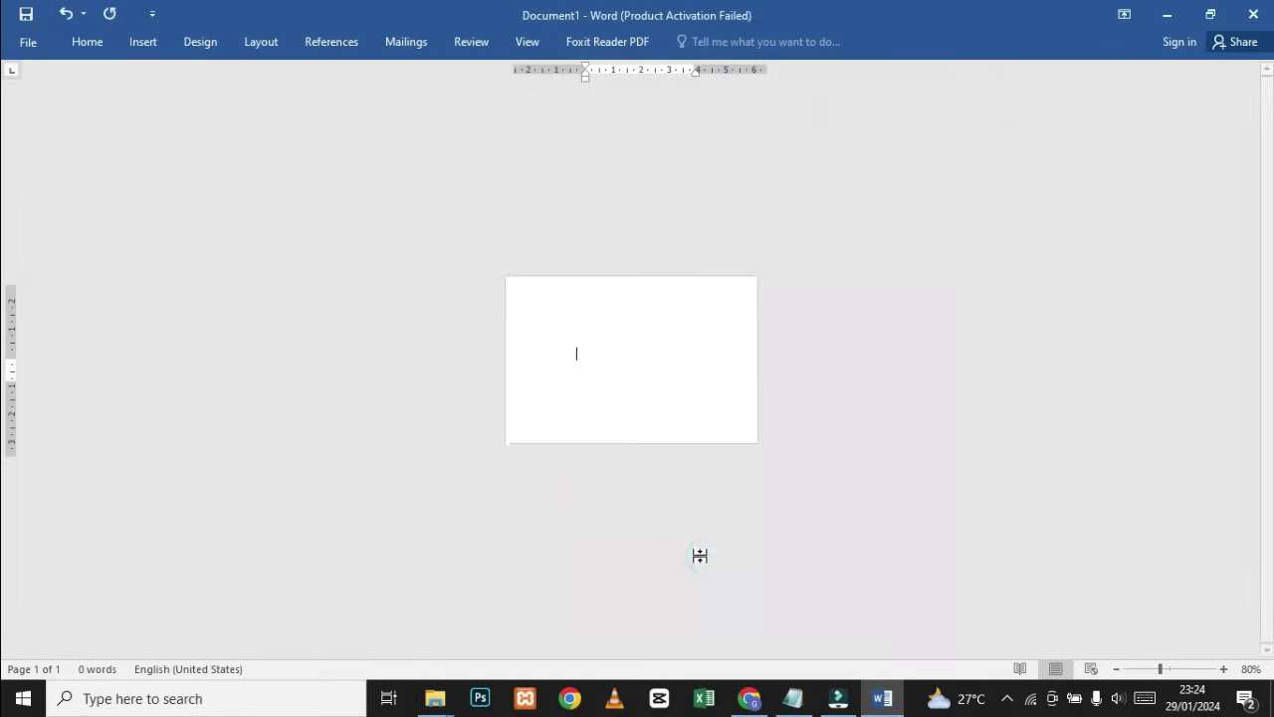
{"action": "left_click", "coordinate": [1224, 669]}
{"action": "left_click", "coordinate": [1223, 669]}
{"action": "left_click", "coordinate": [1224, 669]}
{"action": "left_click", "coordinate": [1224, 669]}
{"action": "left_click", "coordinate": [1223, 669]}
{"action": "left_click", "coordinate": [1224, 669]}
{"action": "left_click", "coordinate": [1224, 669]}
{"action": "left_click", "coordinate": [1223, 669]}
{"action": "left_click", "coordinate": [1223, 669]}
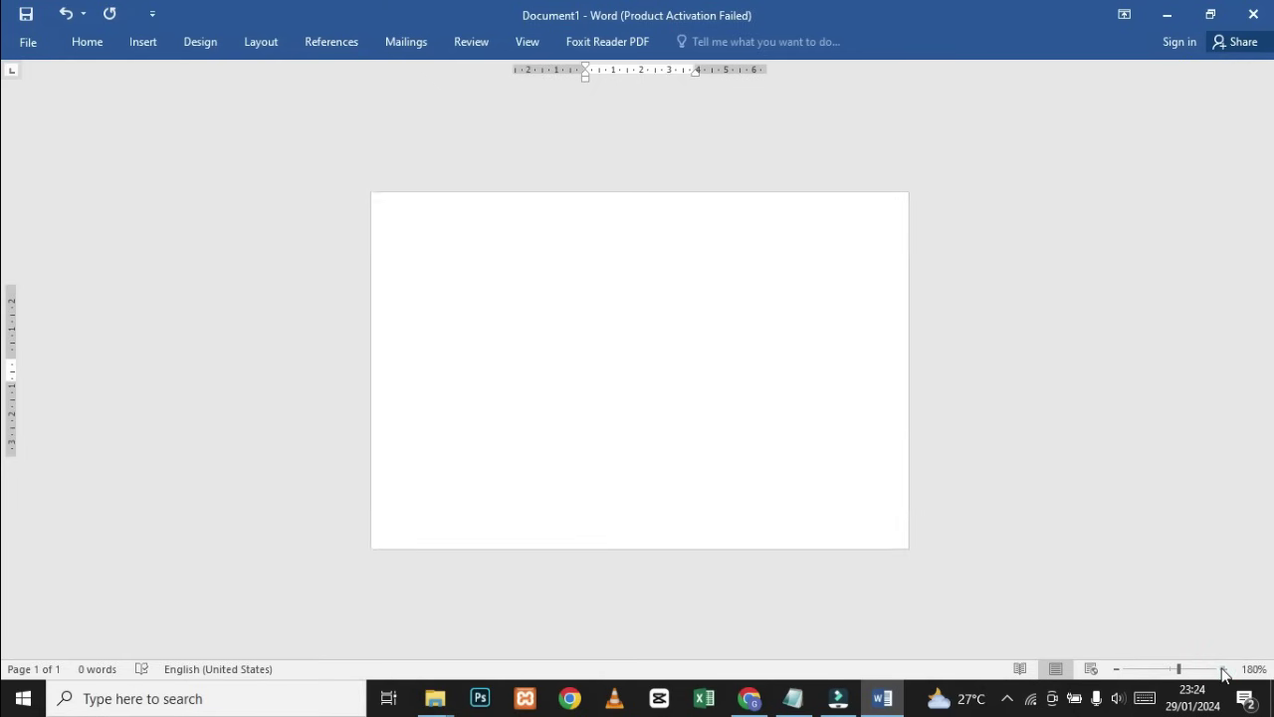
{"action": "left_click", "coordinate": [1224, 669]}
{"action": "left_click", "coordinate": [1223, 669]}
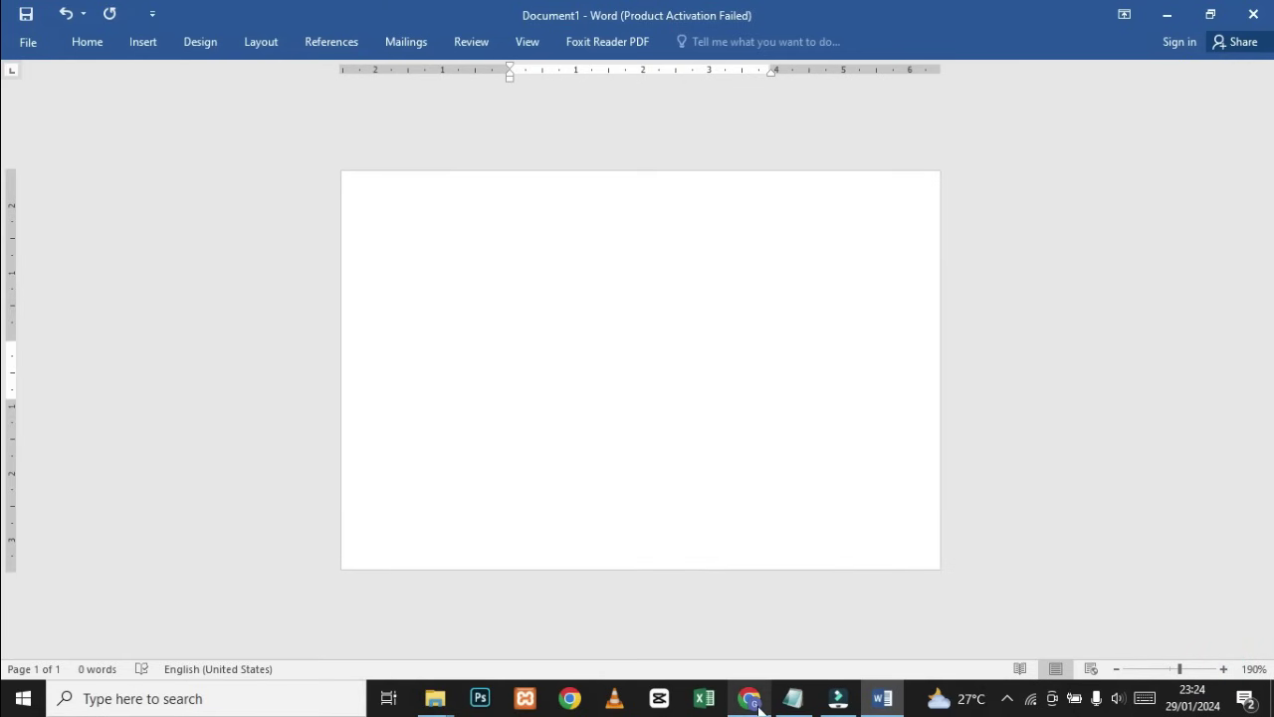
Step: Write notes starting 'KEMUDIAN SILAHKAN' on making student card data, ending with 'SEBAGAI BERIKUT'
{"action": "left_click", "coordinate": [792, 698]}
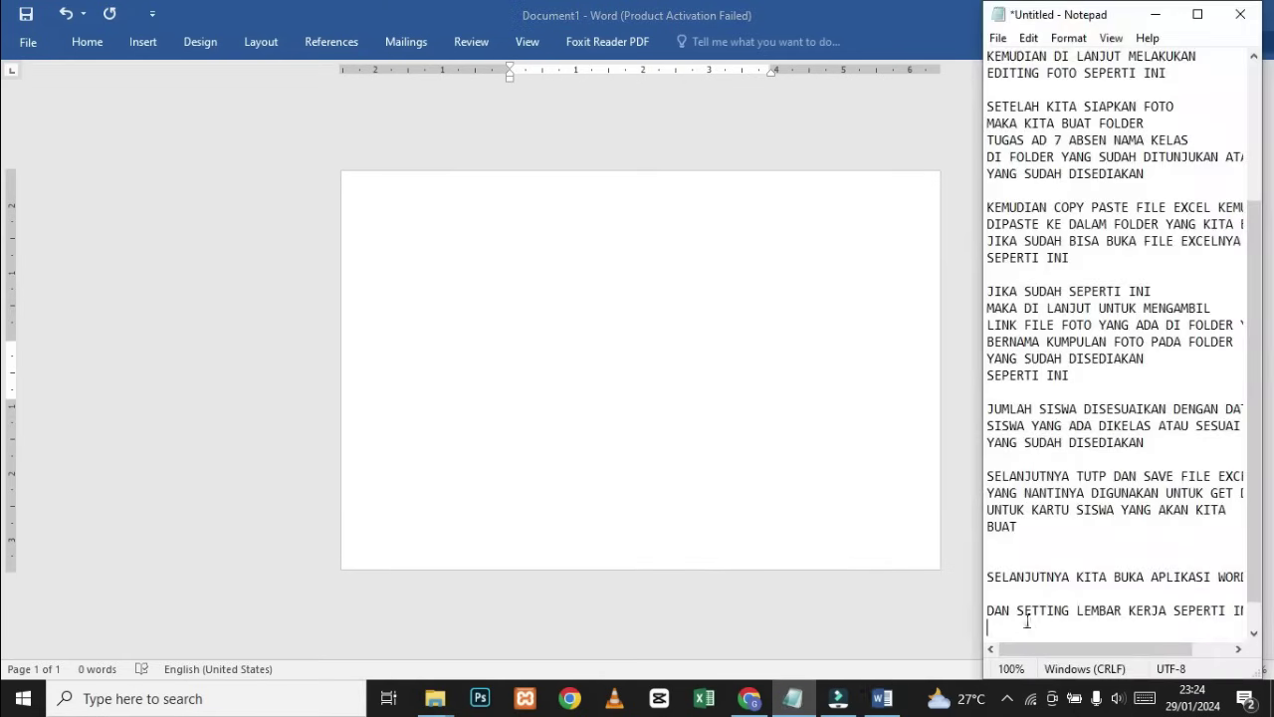
{"action": "key", "text": "Return"}
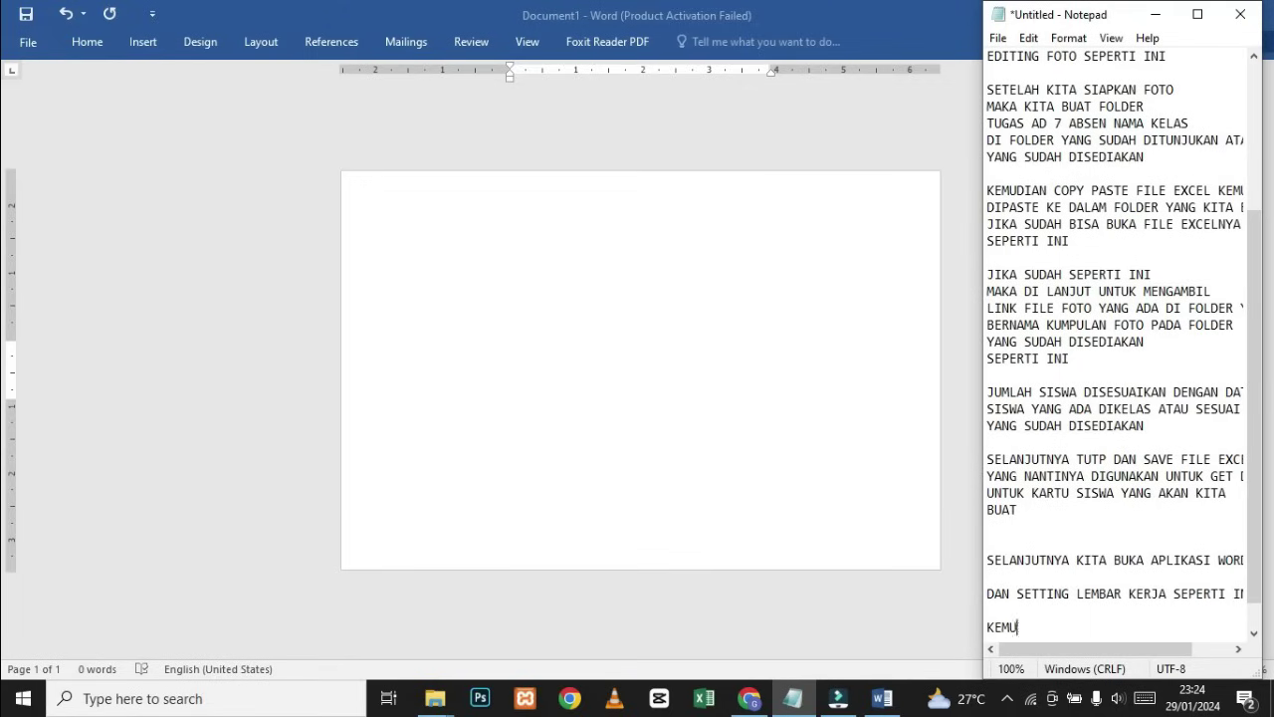
{"action": "type", "text": "KEMUDIAN SILAHKAN KALIAN IKUTI"}
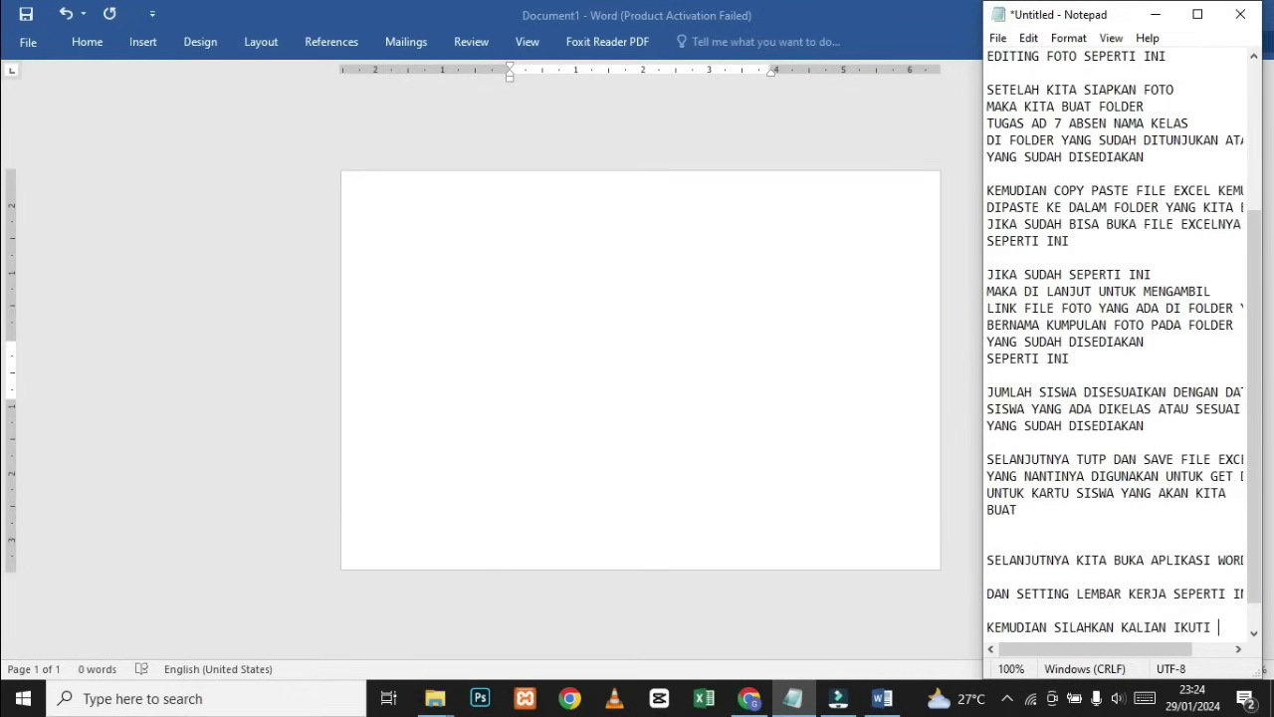
{"action": "type", "text": "ARA"}
{"action": "key", "text": "Return"}
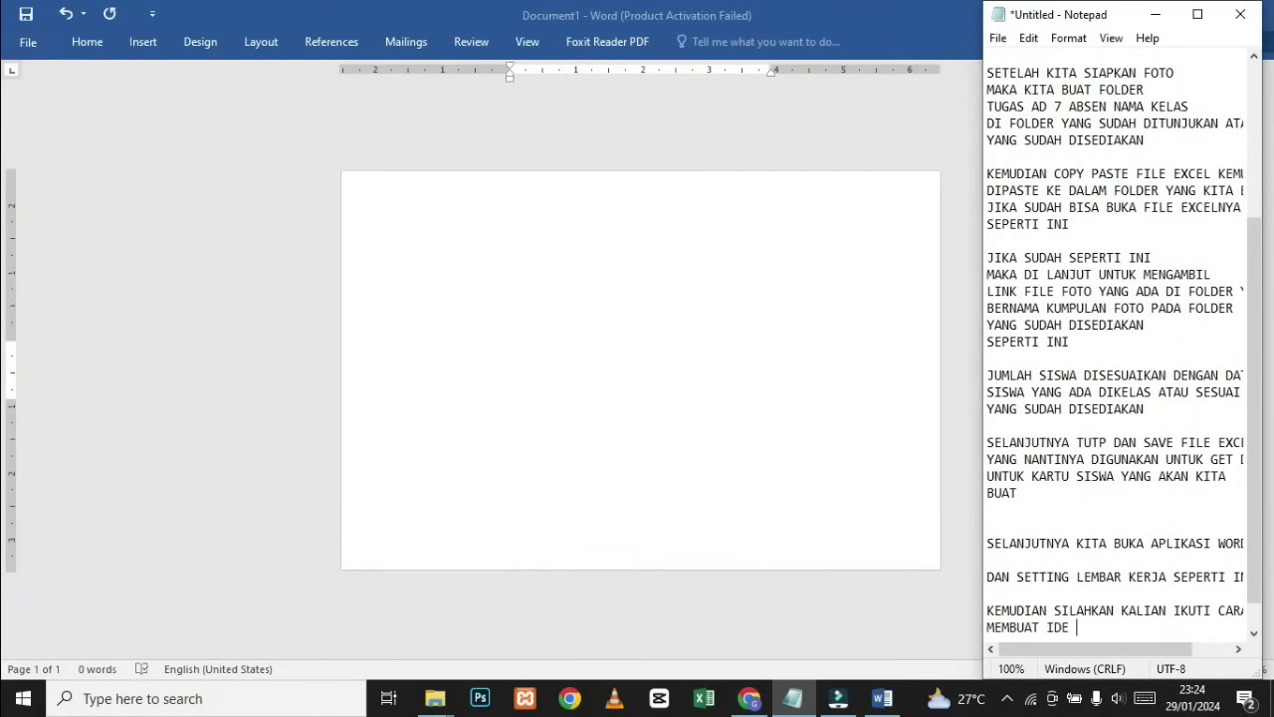
{"action": "type", "text": "MEMBUAT DAT"}
{"action": "type", "text": "GAN"}
{"action": "key", "text": "Return"}
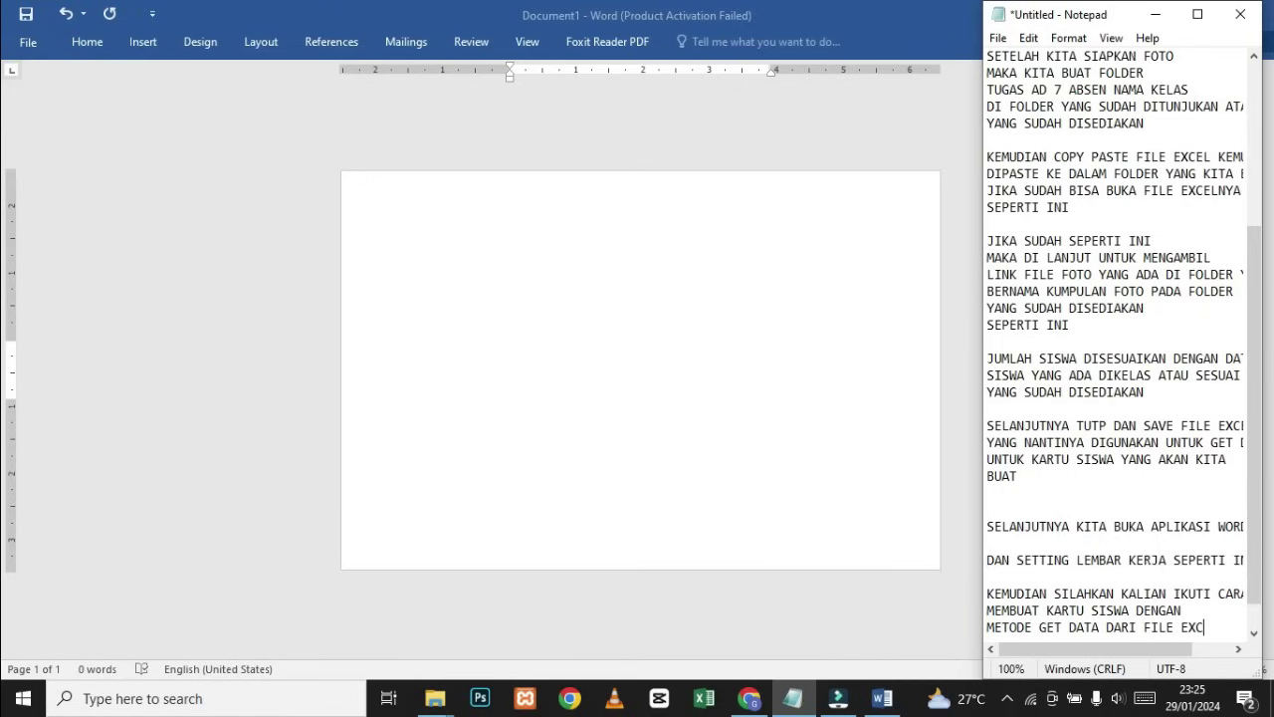
{"action": "key", "text": "Return"}
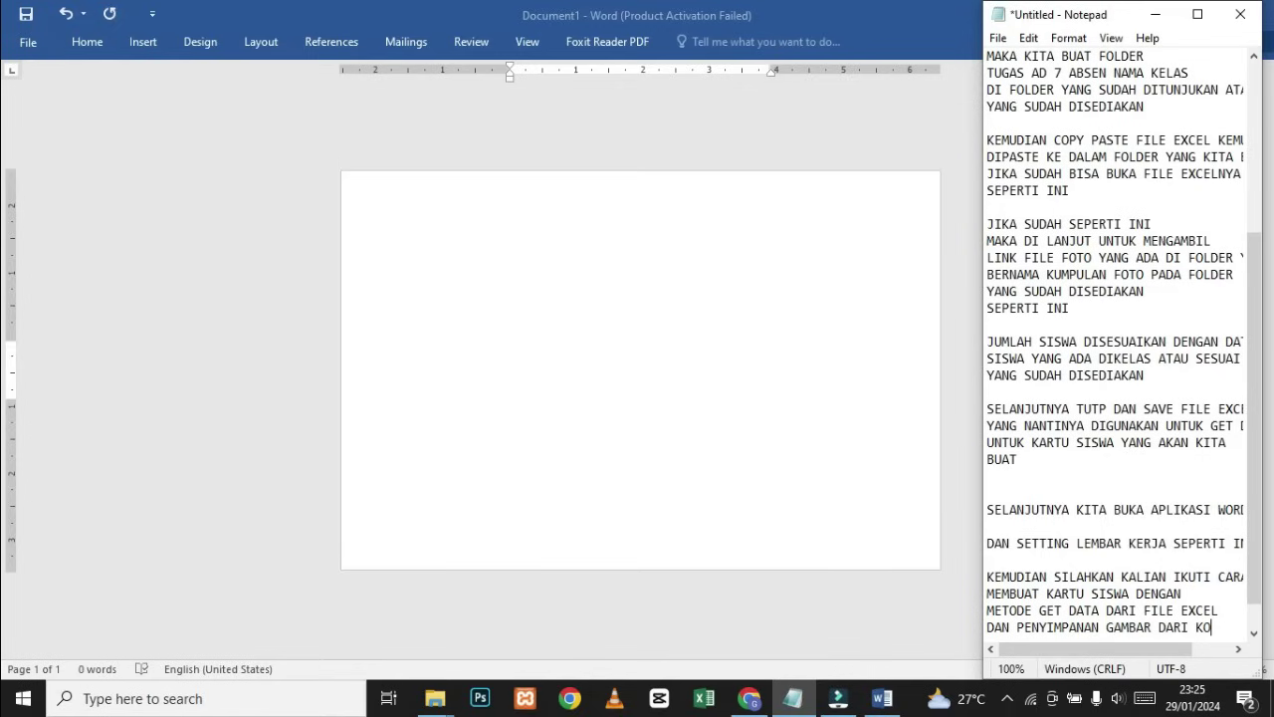
{"action": "type", "text": "TER"}
{"action": "key", "text": "Return"}
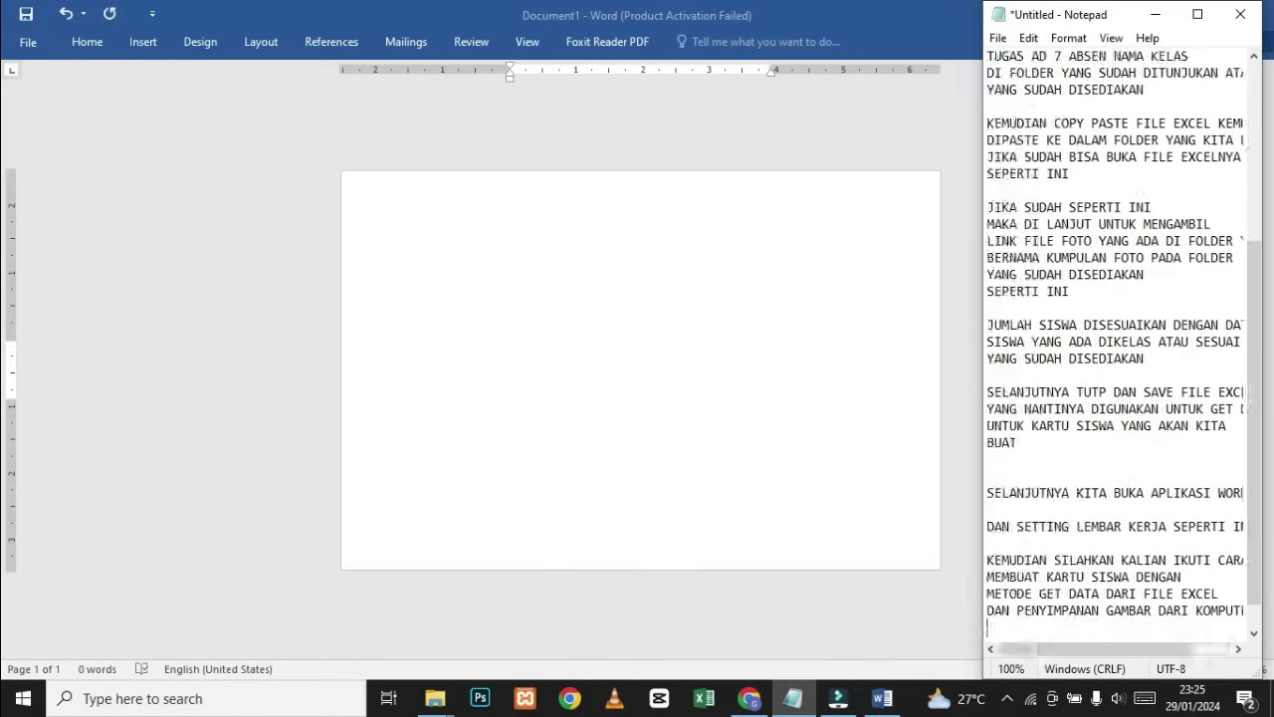
{"action": "key", "text": "Return"}
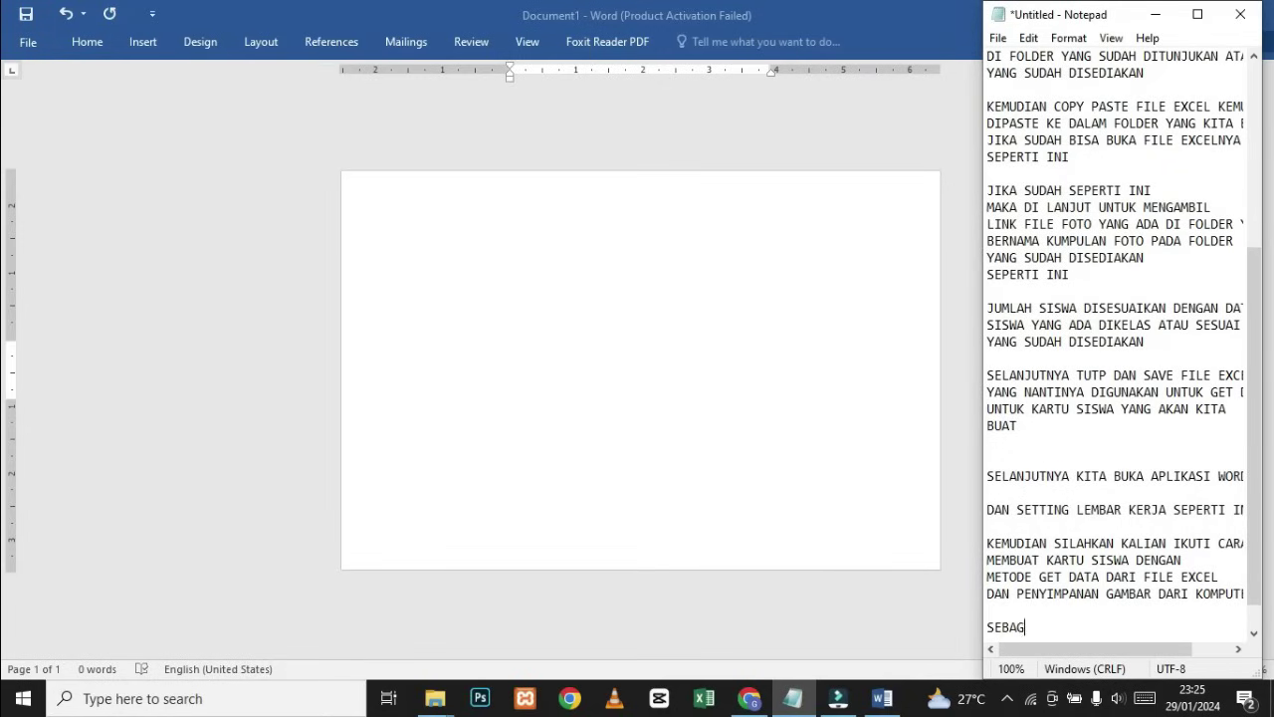
{"action": "type", "text": "SEBAGAI BERIKUT"}
Step: Draw a wide top text box reading 'KARTU SISWA' / 'SMK TUNAS HARAPAN PATI' and select its text
{"action": "left_click", "coordinate": [408, 243]}
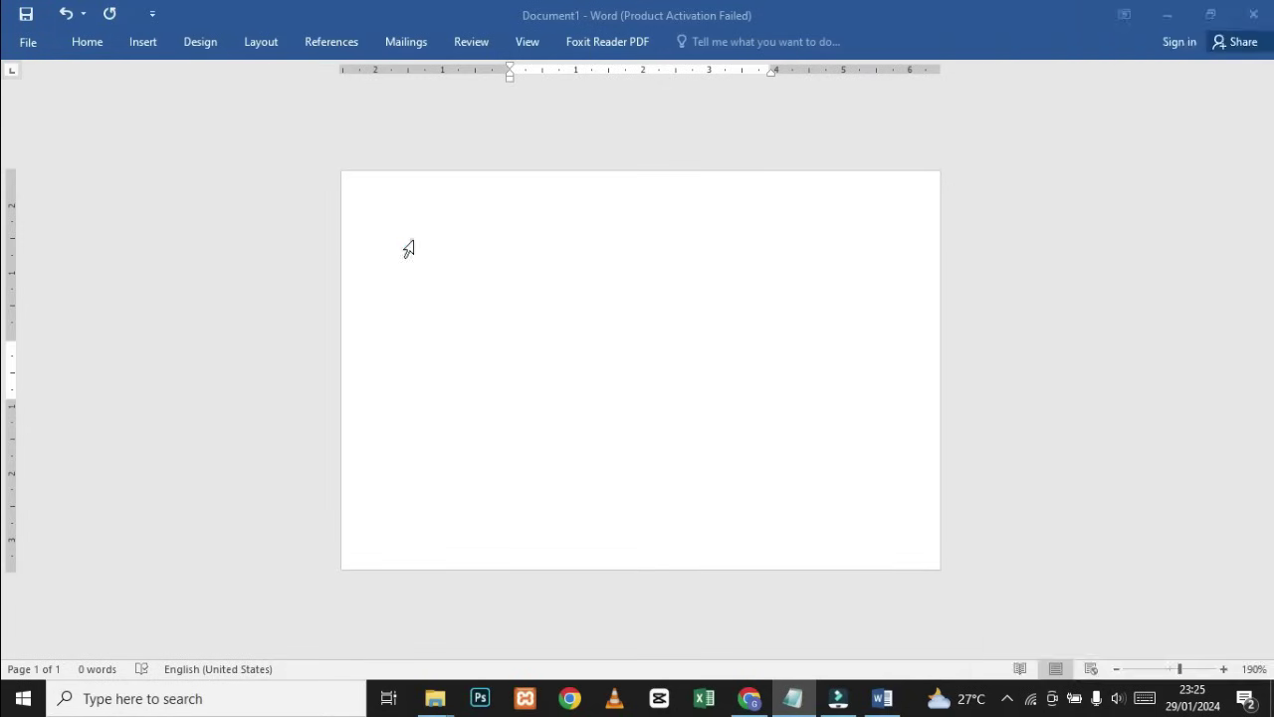
{"action": "left_click", "coordinate": [143, 42]}
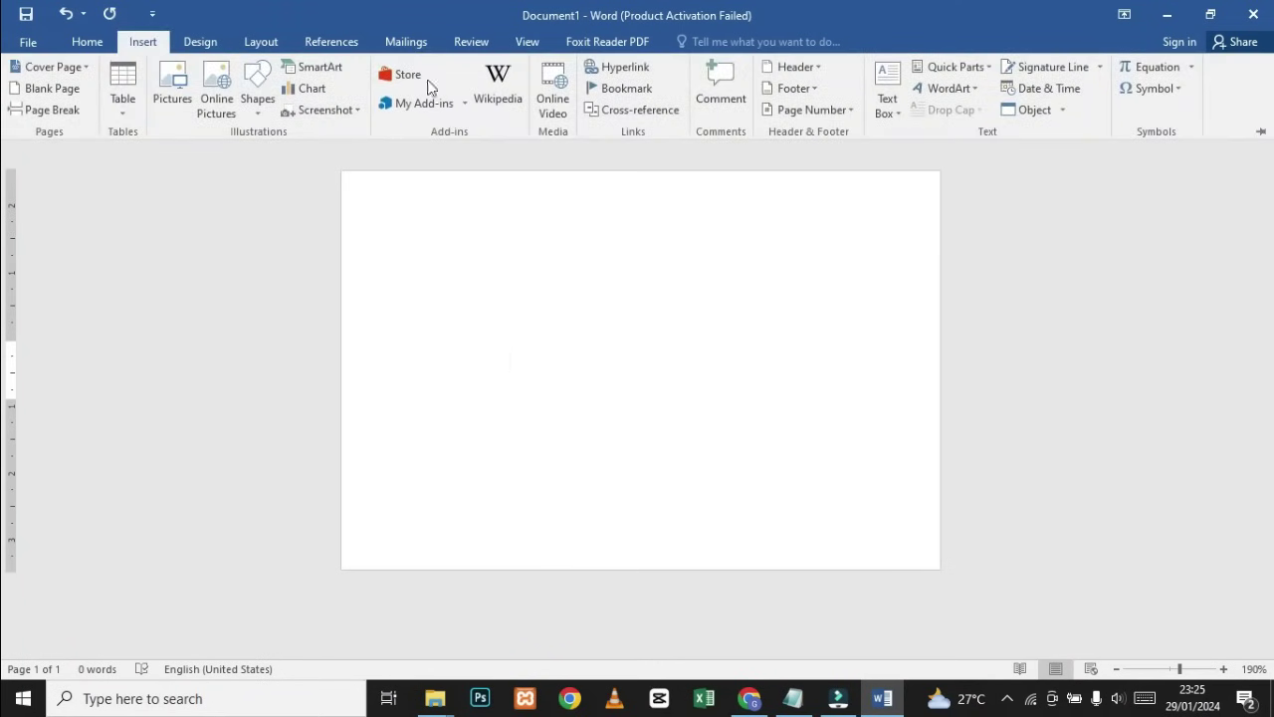
{"action": "left_click", "coordinate": [889, 108]}
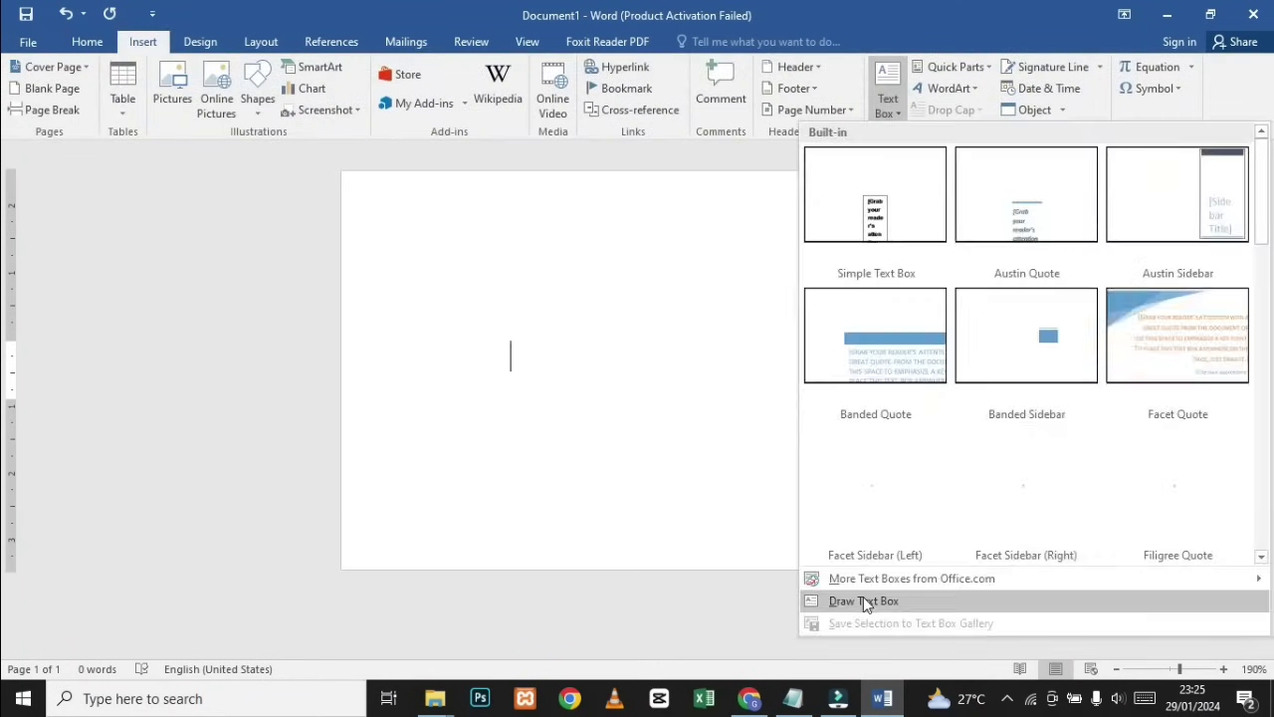
{"action": "left_click", "coordinate": [871, 601]}
{"action": "mouse_move", "coordinate": [376, 190]}
{"action": "left_mouse_down"}
{"action": "mouse_move", "coordinate": [842, 285]}
{"action": "mouse_move", "coordinate": [927, 278]}
{"action": "left_mouse_up"}
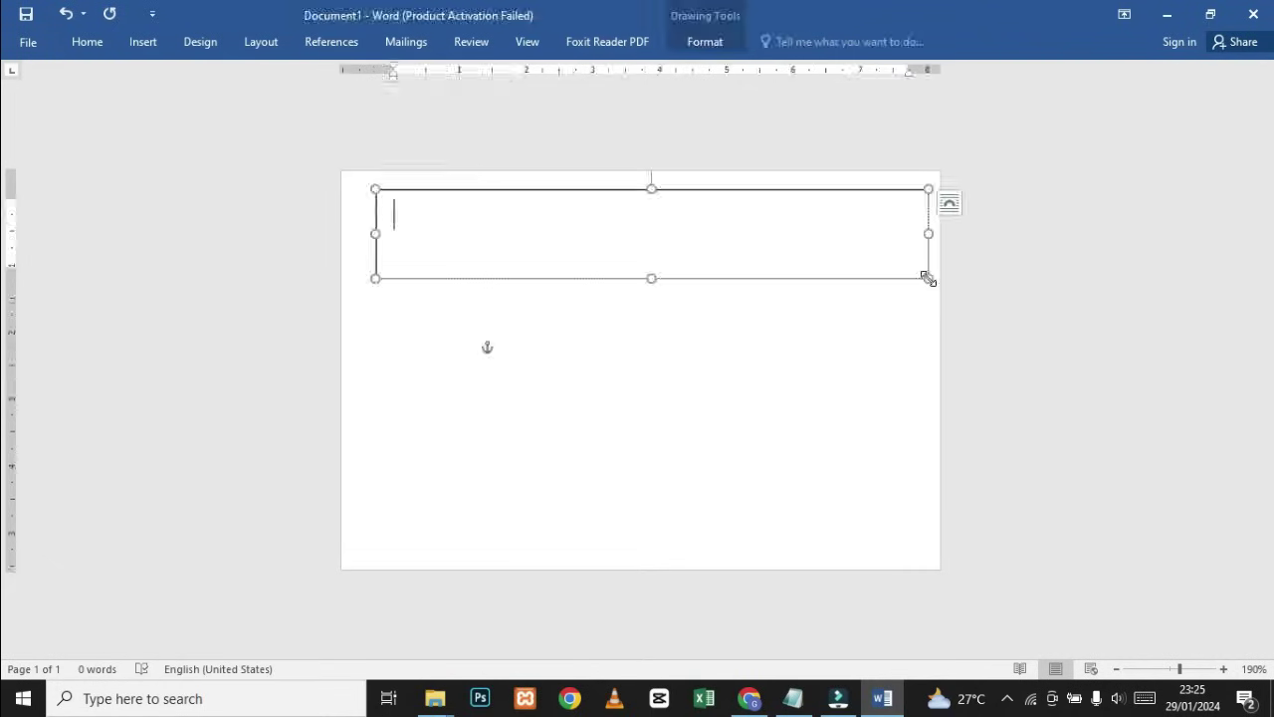
{"action": "type", "text": "KART"}
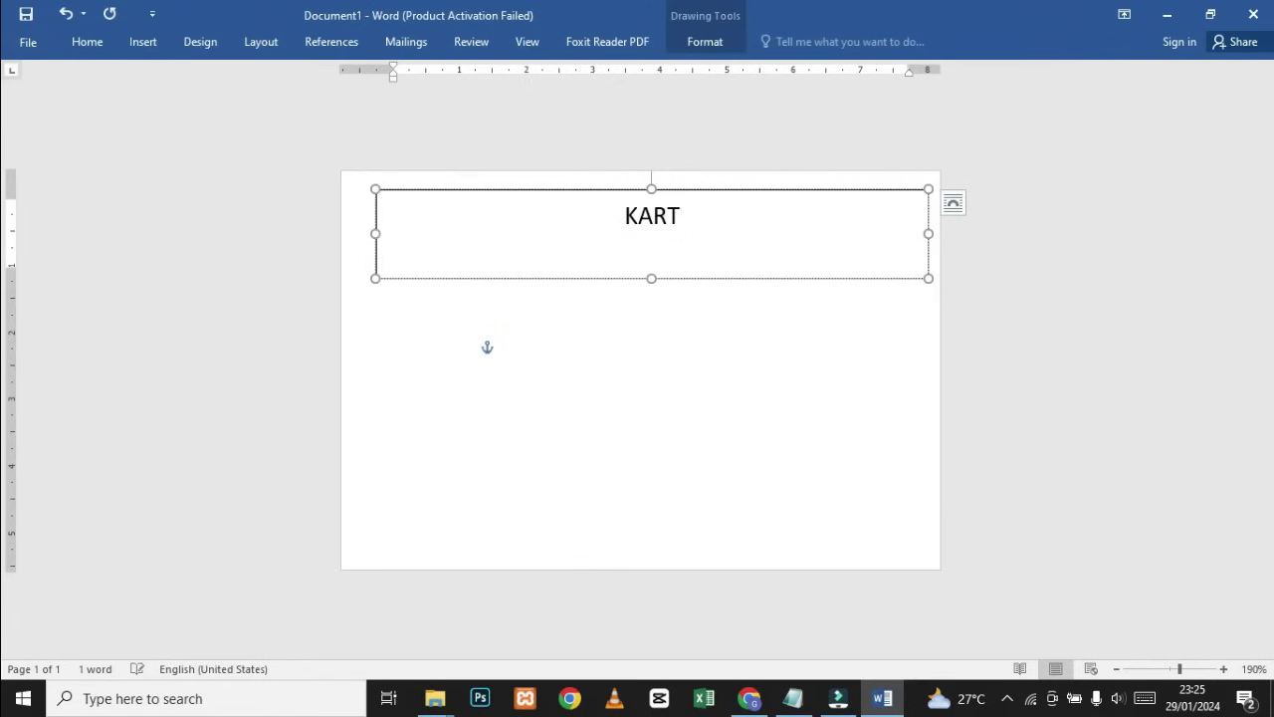
{"action": "type", "text": "U SISWA"}
{"action": "key", "text": "Return"}
{"action": "type", "text": "SMK TUNAS HARAPAN"}
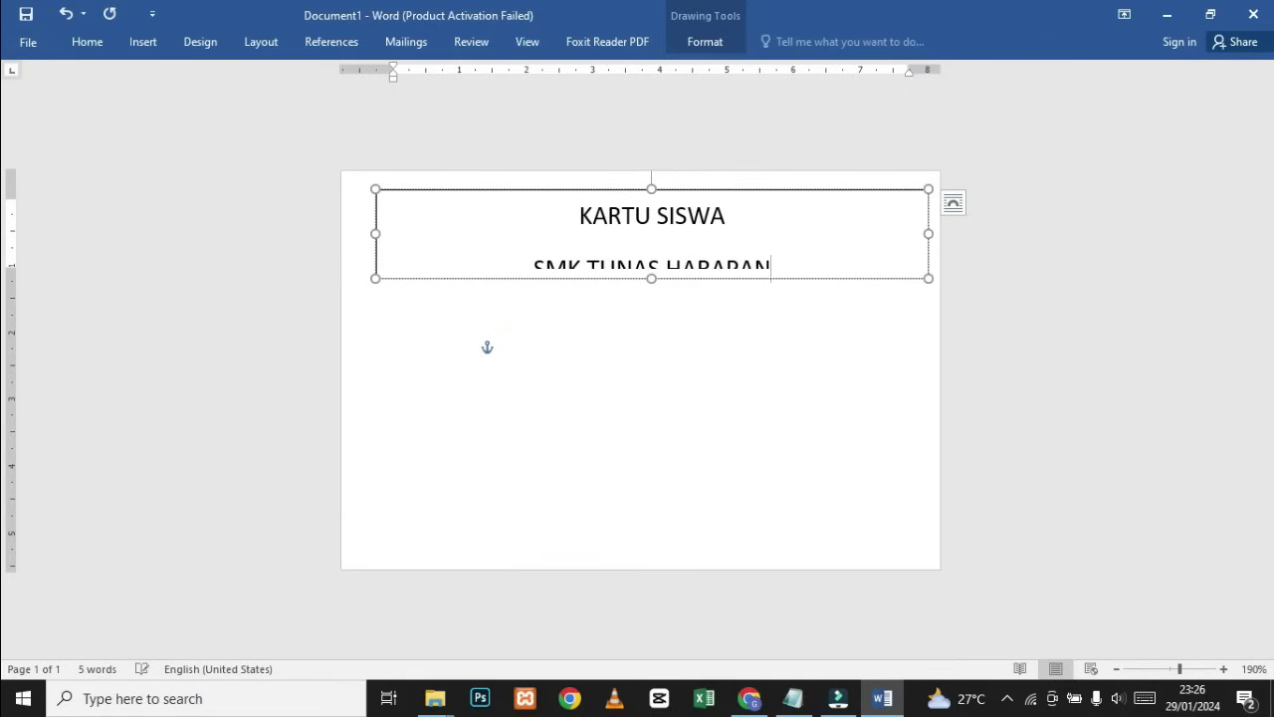
{"action": "type", "text": " PATI"}
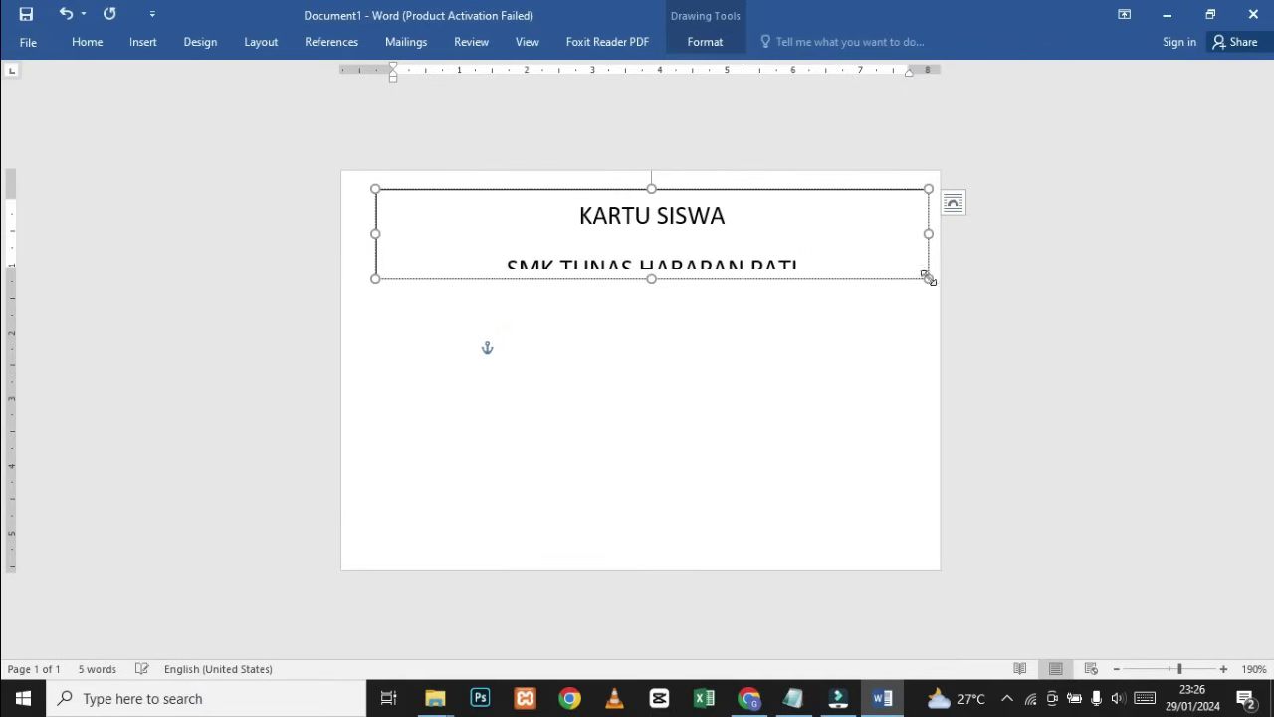
{"action": "key", "text": "ctrl+a"}
Step: Make the header text bold 12 pt Times New Roman with no space after paragraphs
{"action": "left_click", "coordinate": [88, 42]}
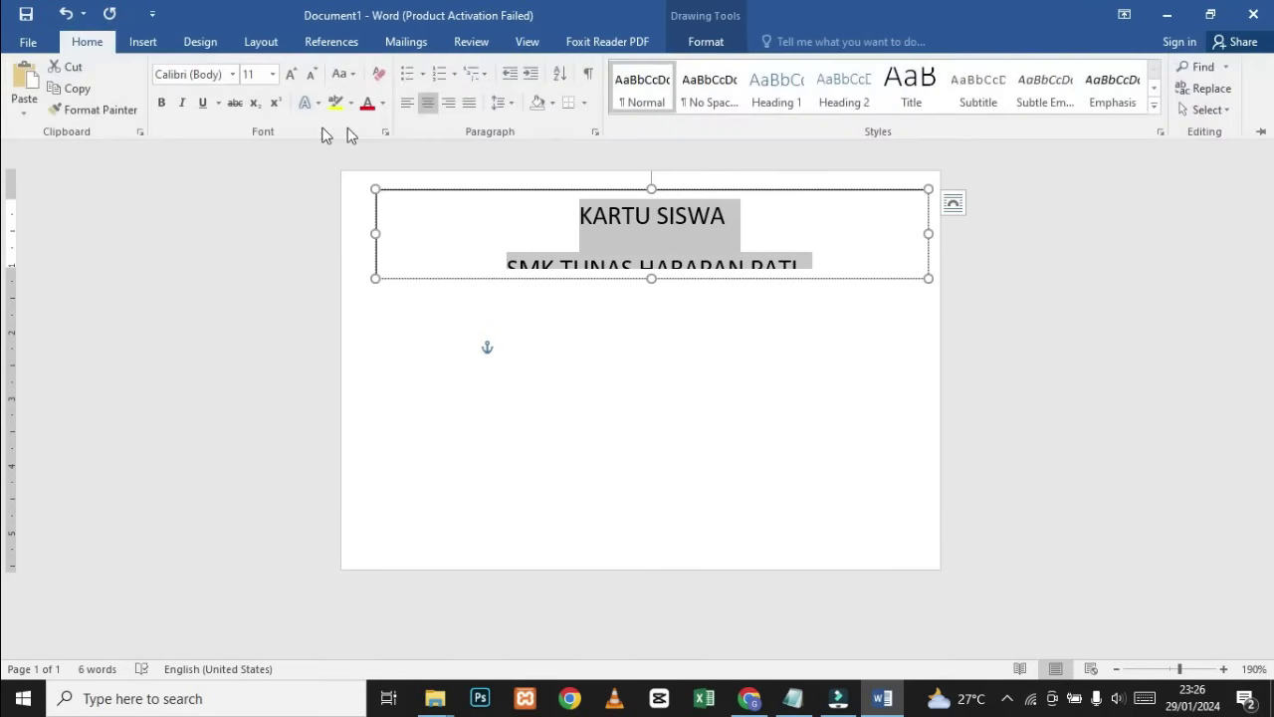
{"action": "left_click", "coordinate": [510, 104]}
{"action": "left_click", "coordinate": [533, 306]}
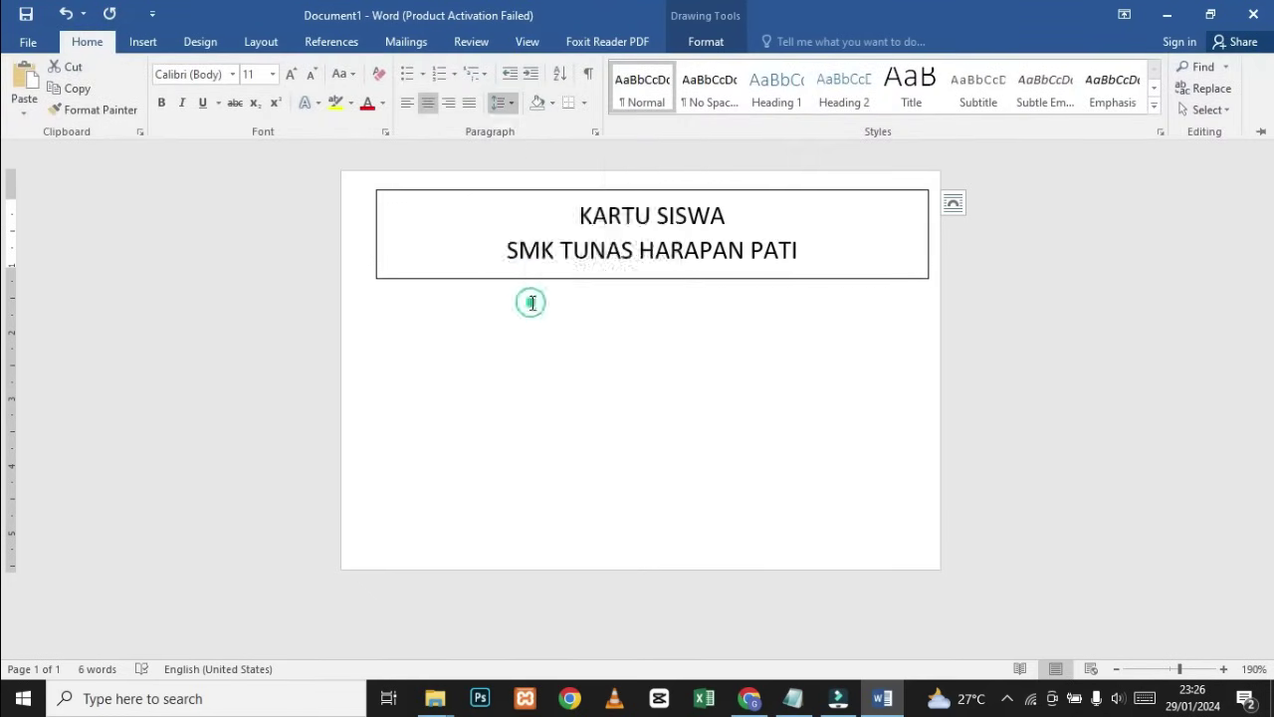
{"action": "left_click", "coordinate": [161, 102]}
{"action": "left_click", "coordinate": [234, 75]}
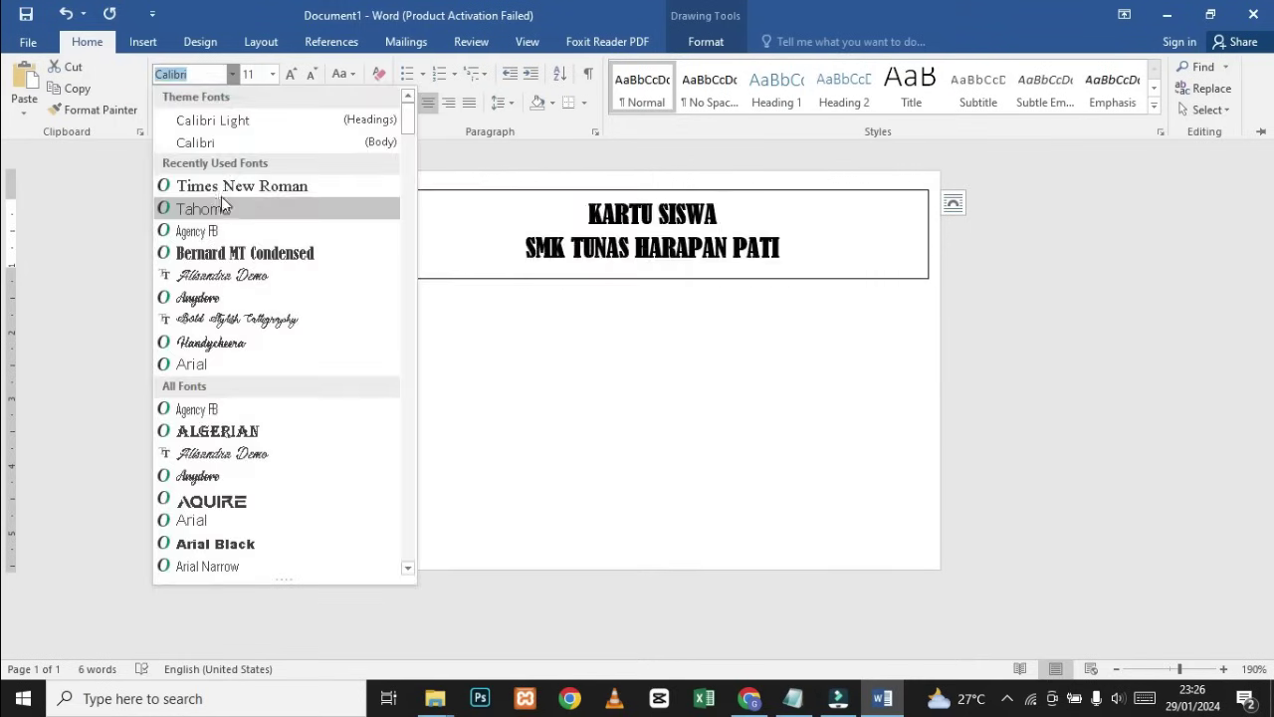
{"action": "left_click", "coordinate": [222, 186]}
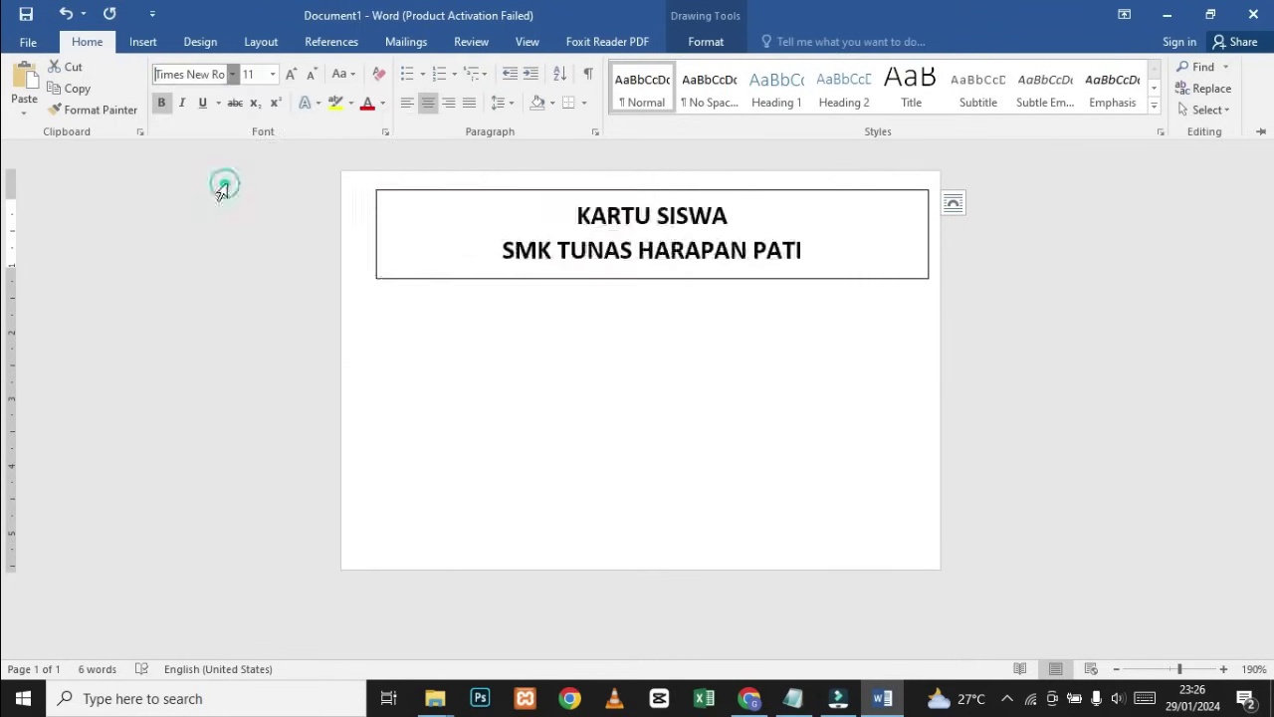
{"action": "left_click", "coordinate": [291, 75]}
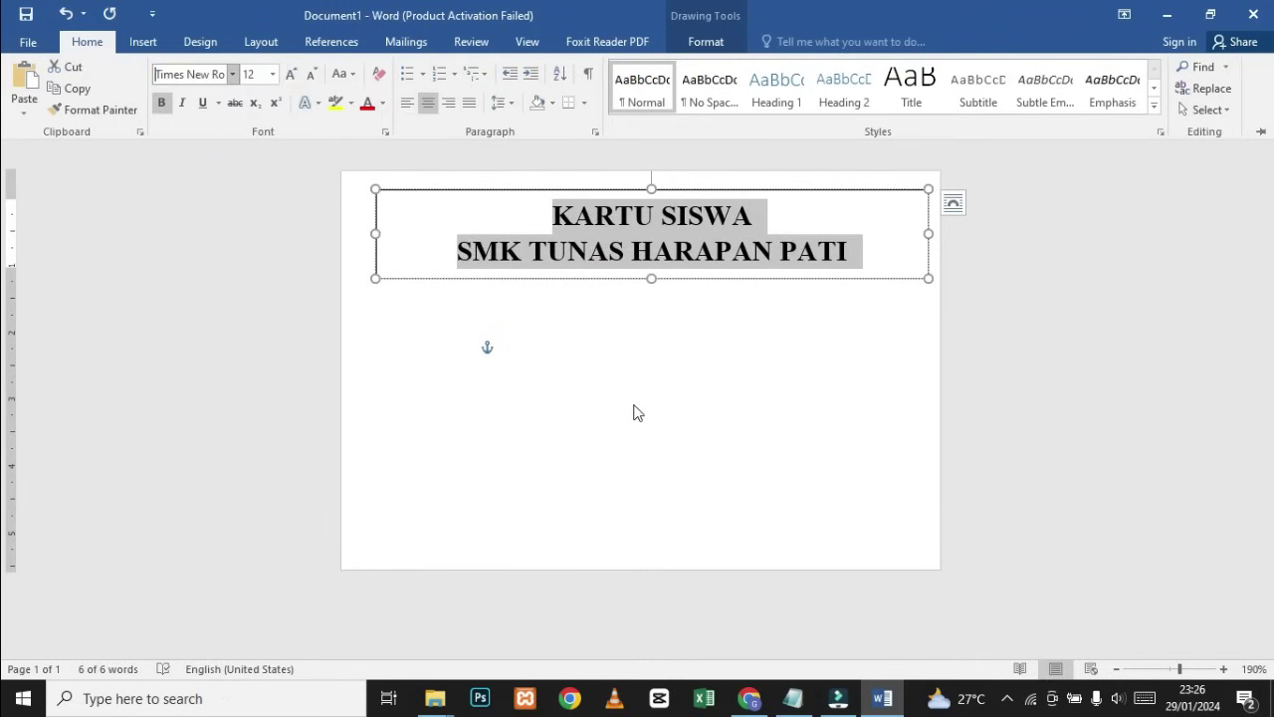
Step: Move the header text box slightly lower on the page
{"action": "key", "text": "ctrl+F1"}
{"action": "left_click", "coordinate": [656, 278]}
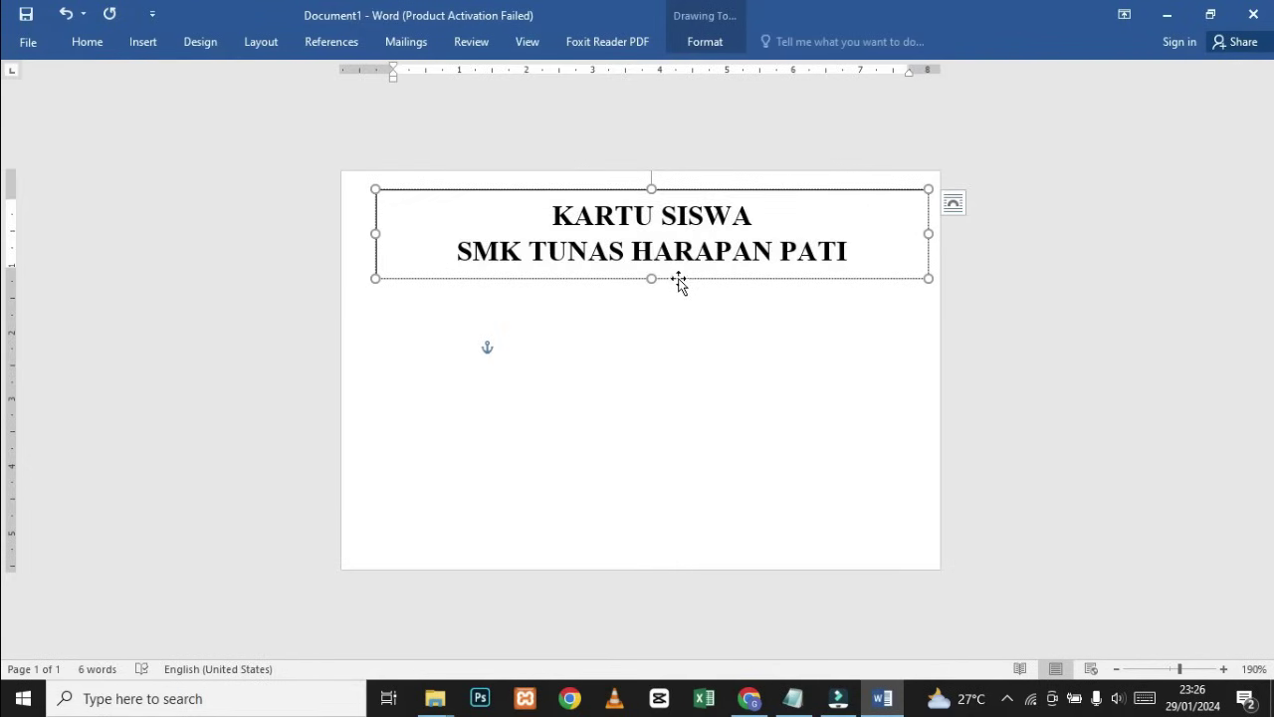
{"action": "left_click_drag", "start_coordinate": [677, 279], "coordinate": [663, 289]}
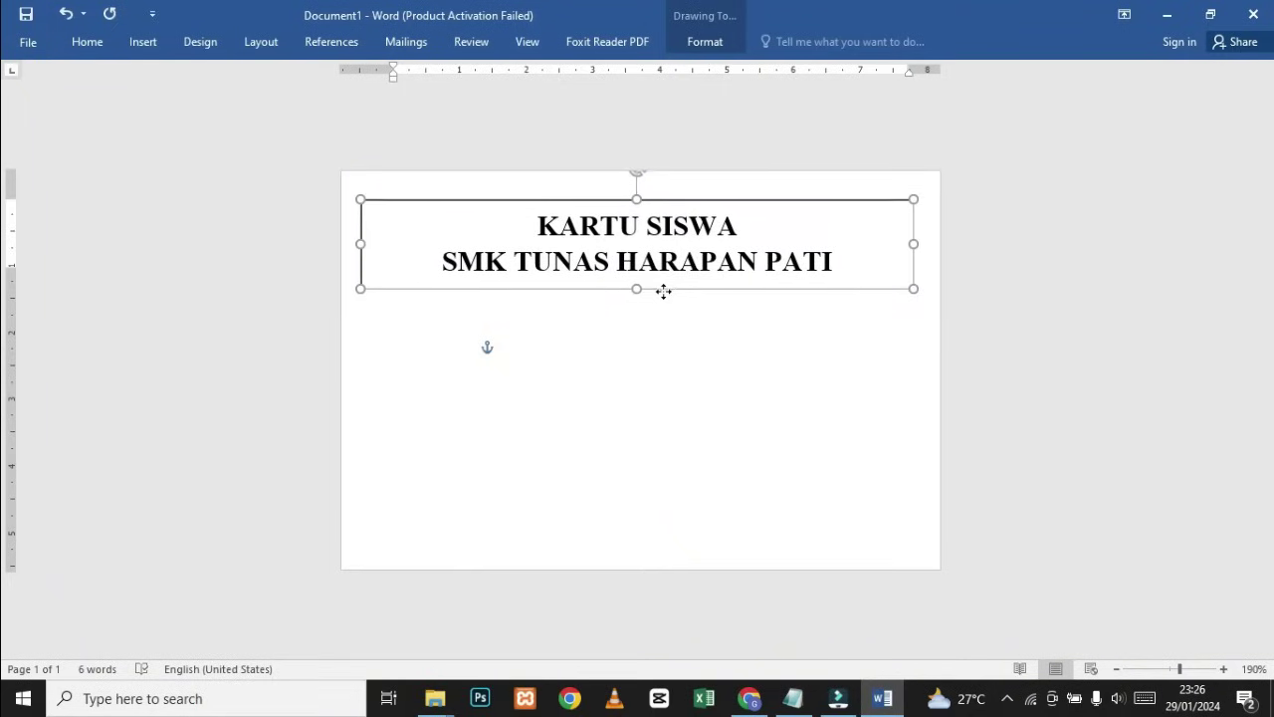
{"action": "left_click", "coordinate": [730, 399]}
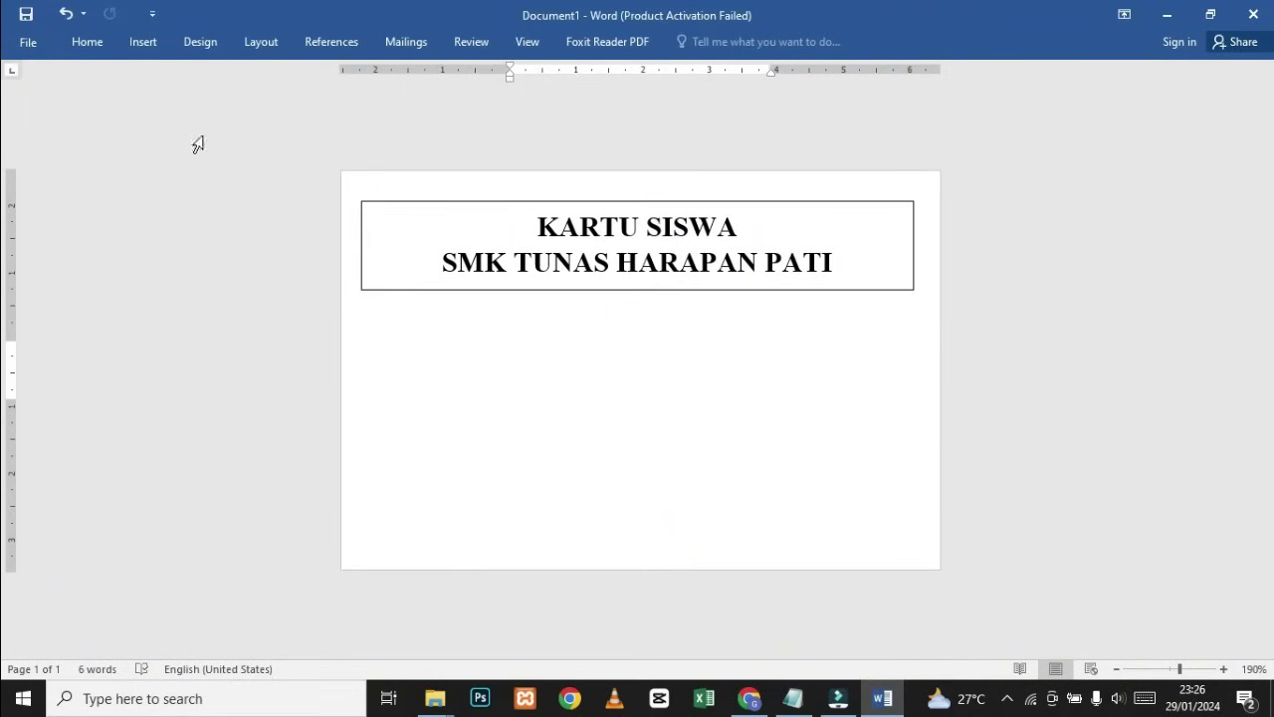
Step: Remove the header text box's outline with Shape Outline > No Outline
{"action": "left_click", "coordinate": [587, 242]}
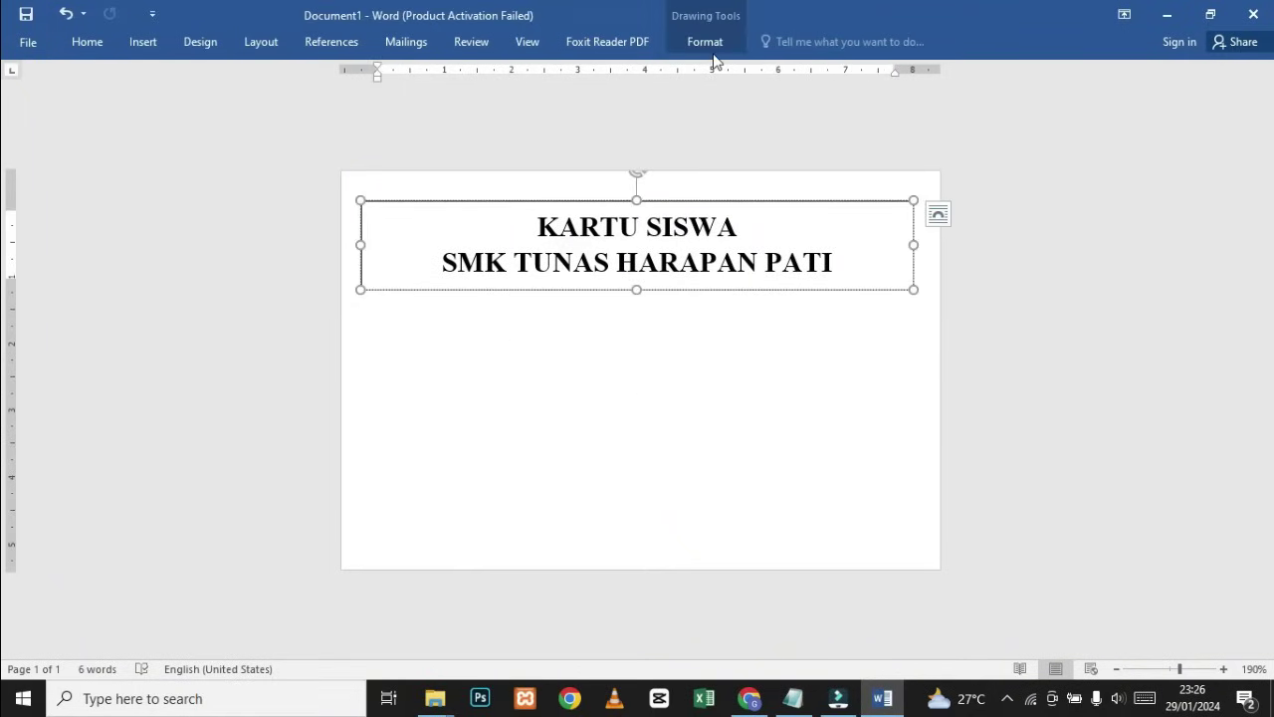
{"action": "left_click", "coordinate": [703, 43]}
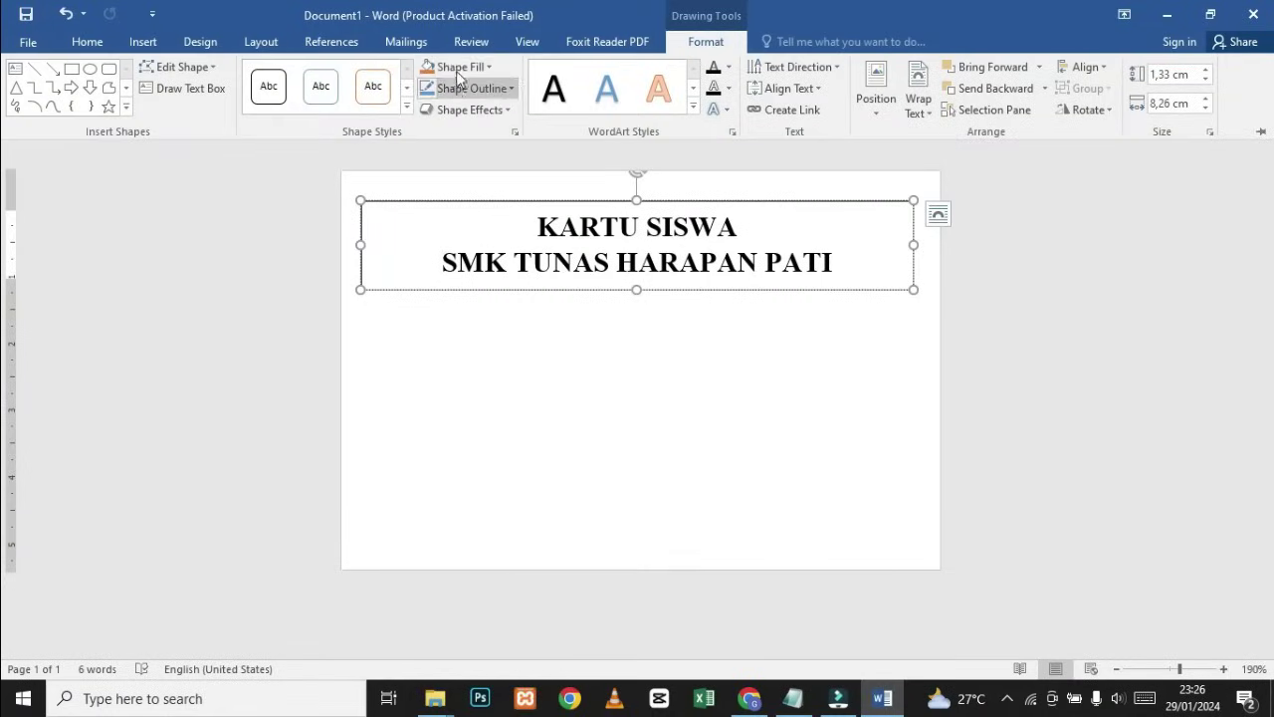
{"action": "left_click", "coordinate": [460, 89]}
{"action": "left_click", "coordinate": [464, 252]}
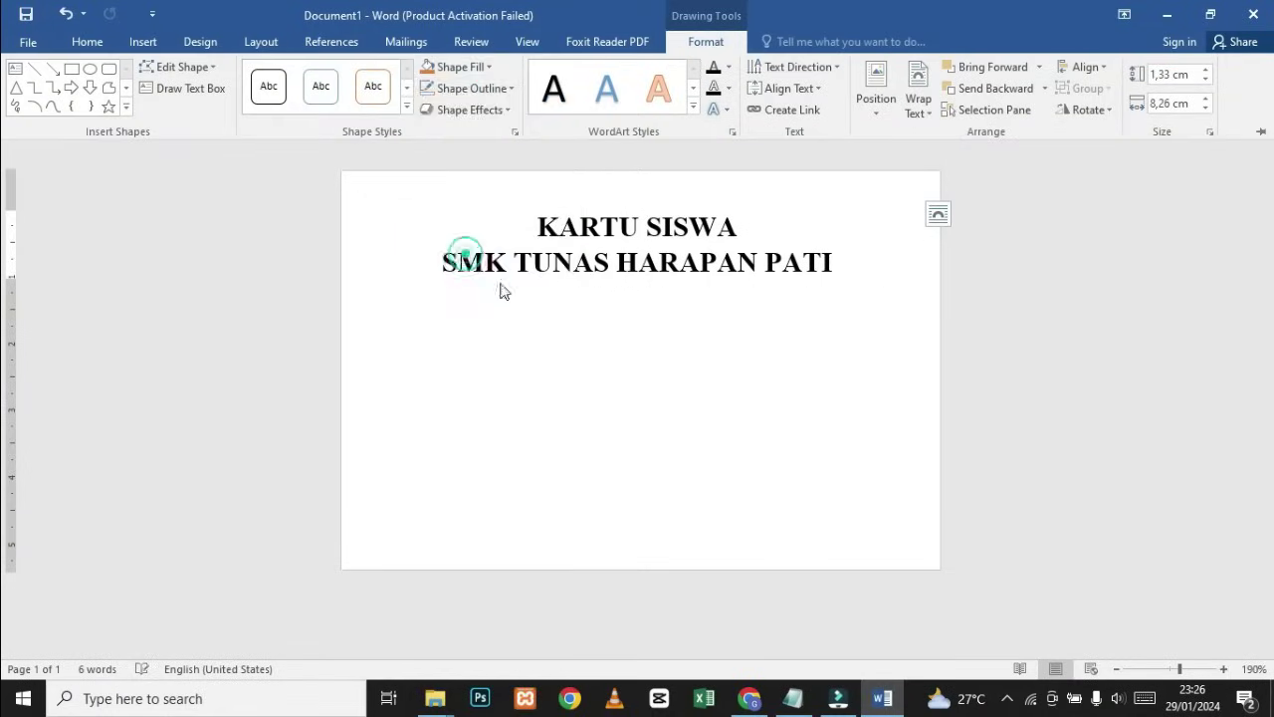
{"action": "left_click", "coordinate": [555, 319]}
Step: Choose to use an existing list as the mail-merge recipients
{"action": "left_click", "coordinate": [88, 42]}
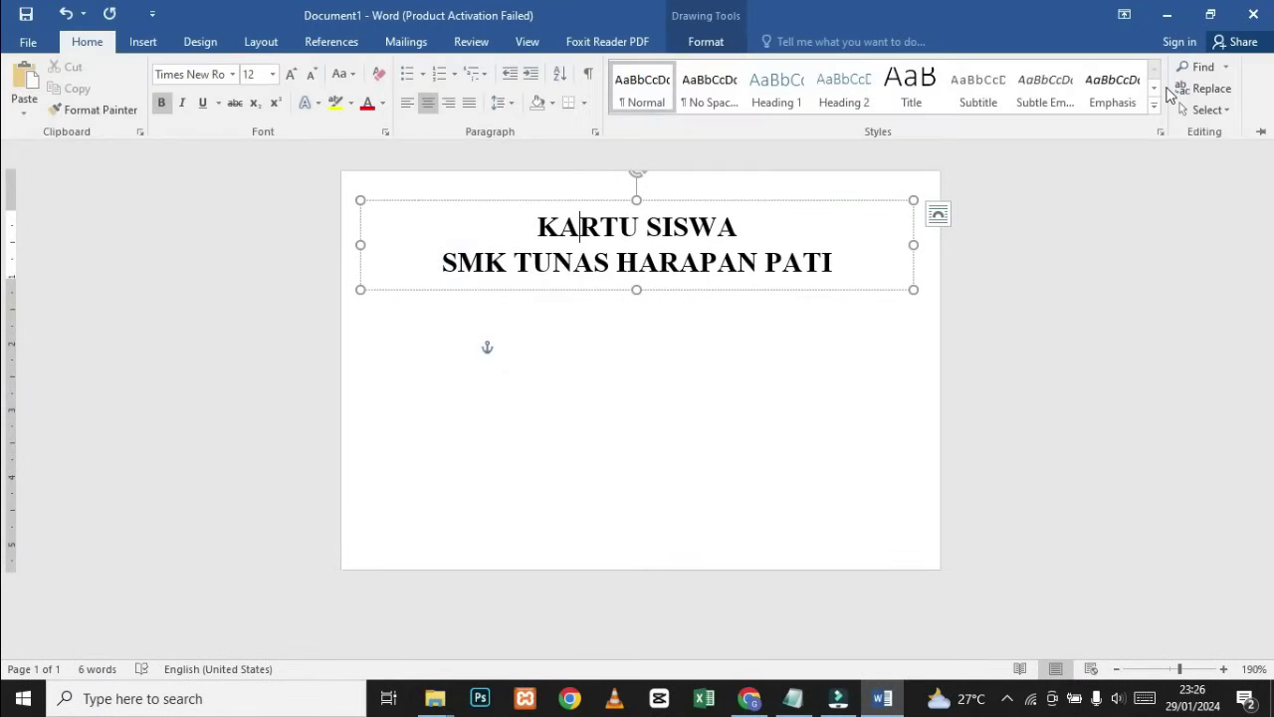
{"action": "left_click", "coordinate": [143, 41]}
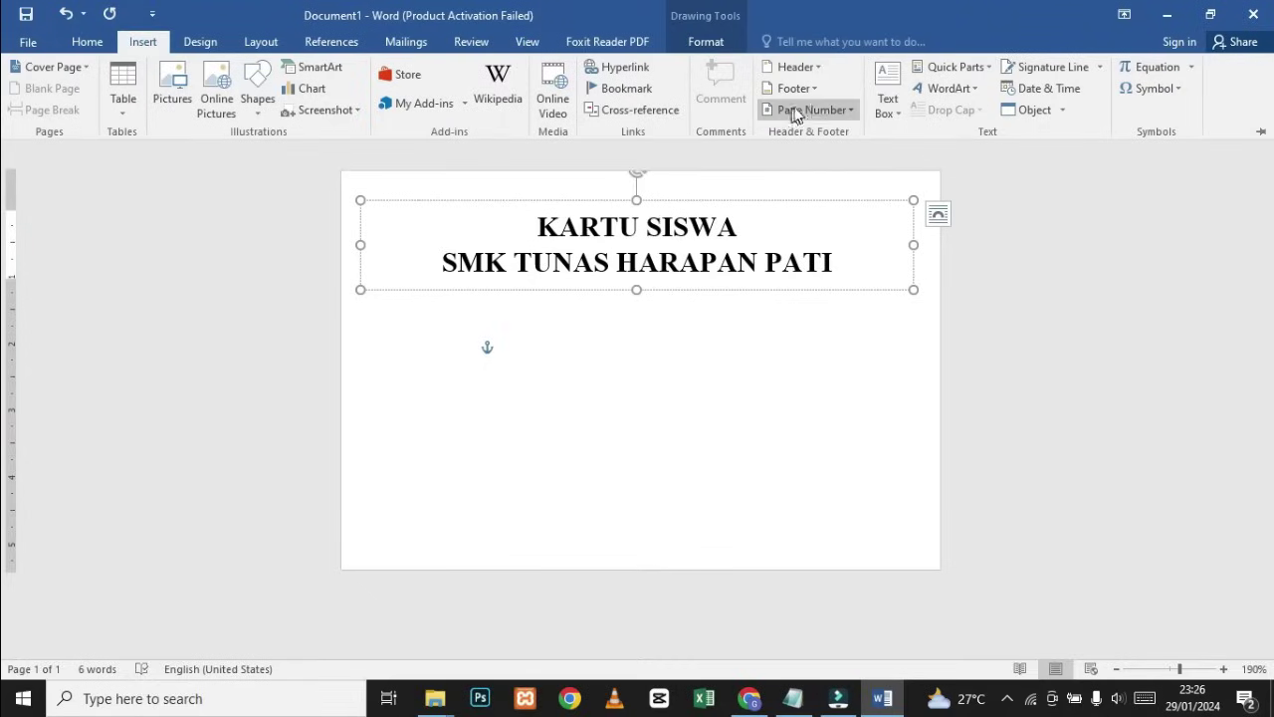
{"action": "left_click", "coordinate": [685, 434]}
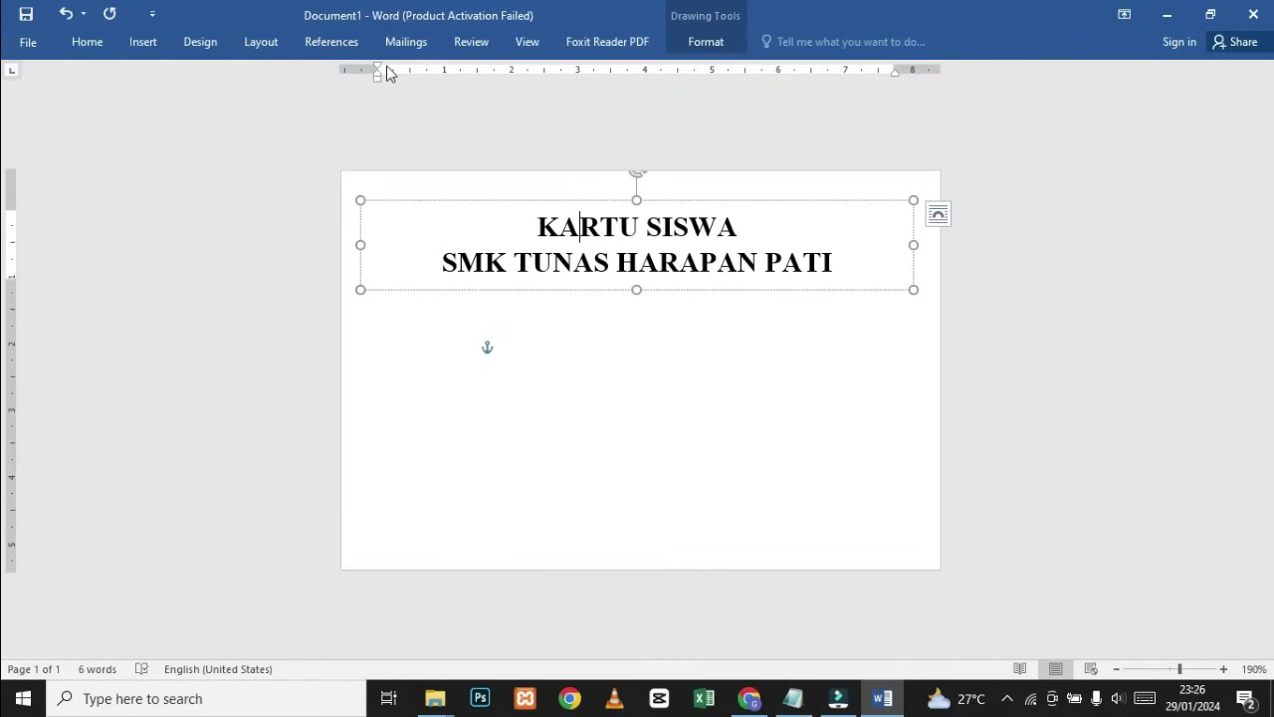
{"action": "left_click", "coordinate": [405, 41]}
{"action": "left_click", "coordinate": [188, 107]}
{"action": "left_click", "coordinate": [200, 156]}
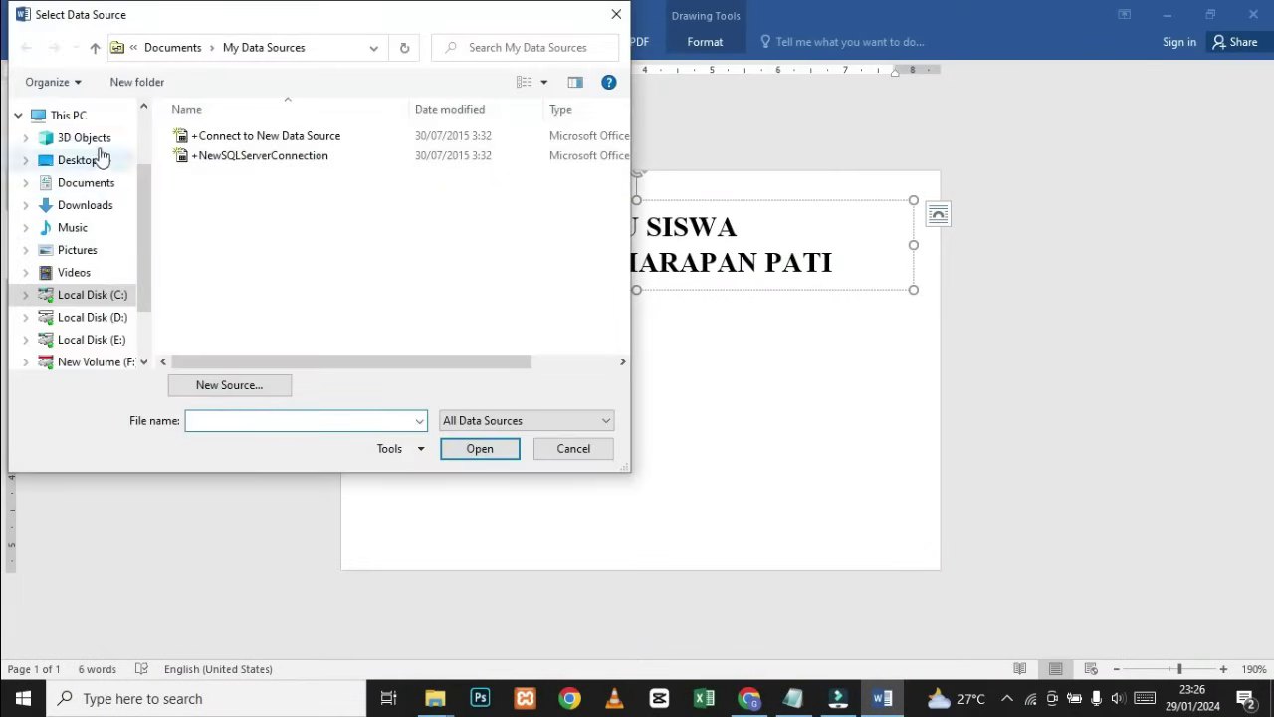
Step: Link DATA X TM 1 from the 192.168.56.1 share's TUGAS AD 7 folder, then start drawing a new text box
{"action": "scroll", "coordinate": [102, 159], "scroll_direction": "up", "scroll_amount": 2}
{"action": "left_click", "coordinate": [34, 125]}
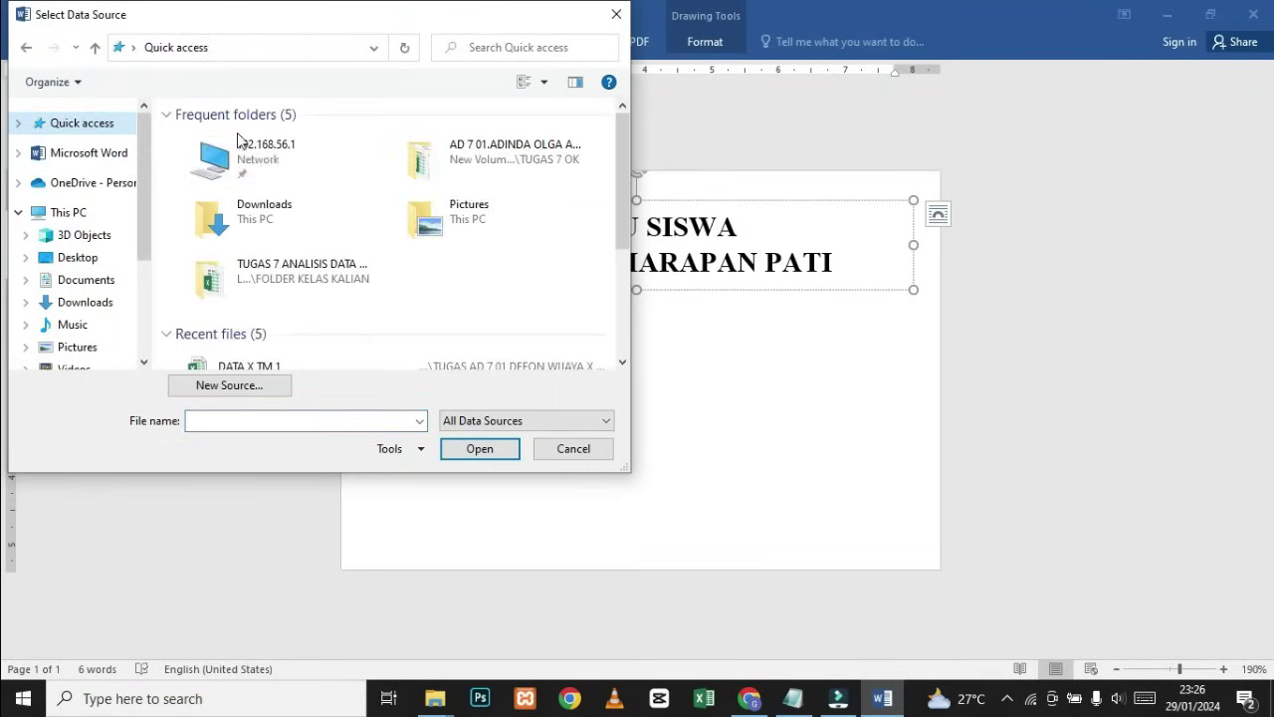
{"action": "double_click", "coordinate": [266, 154]}
{"action": "double_click", "coordinate": [295, 171]}
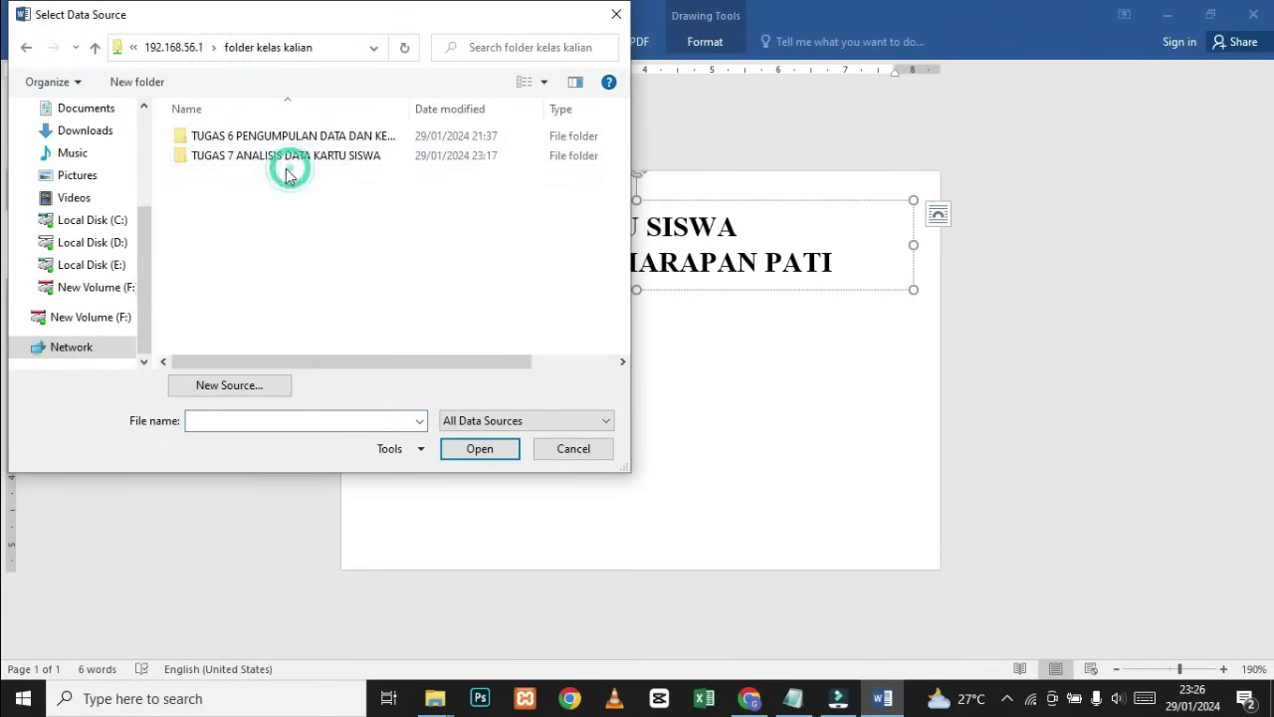
{"action": "double_click", "coordinate": [287, 162]}
{"action": "double_click", "coordinate": [255, 160]}
{"action": "left_click", "coordinate": [248, 133]}
{"action": "double_click", "coordinate": [247, 133]}
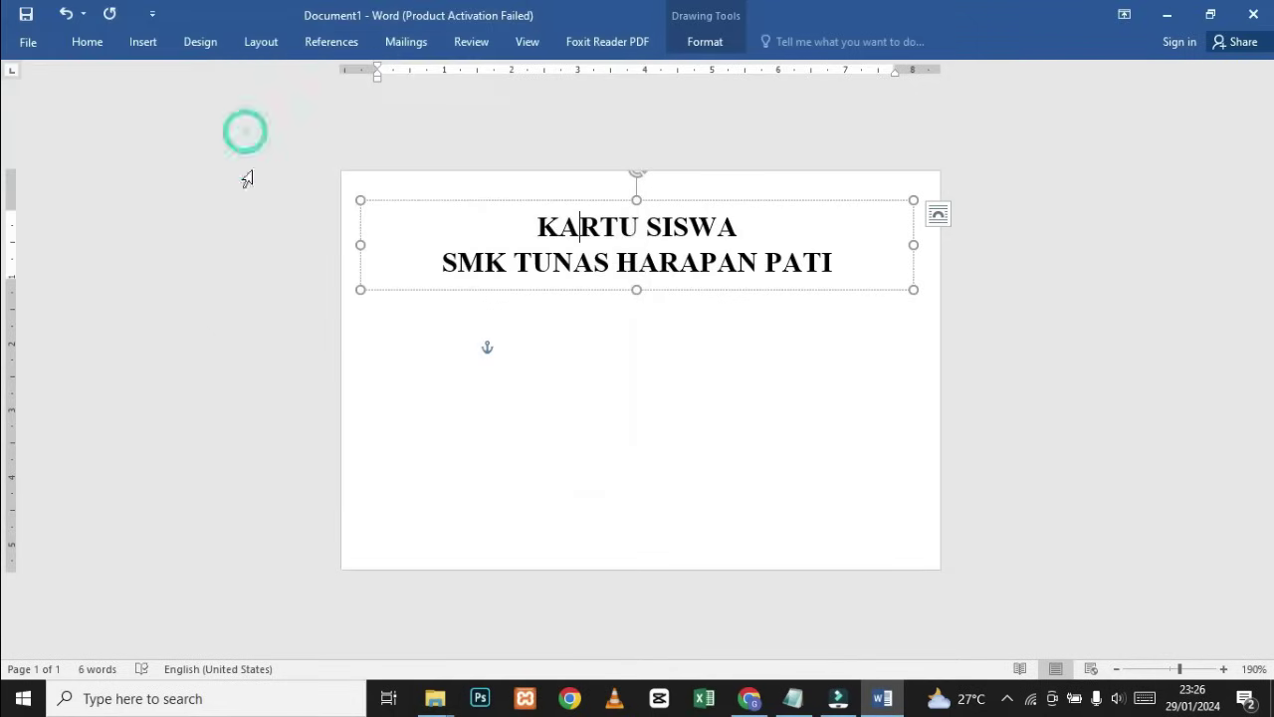
{"action": "left_click", "coordinate": [664, 402]}
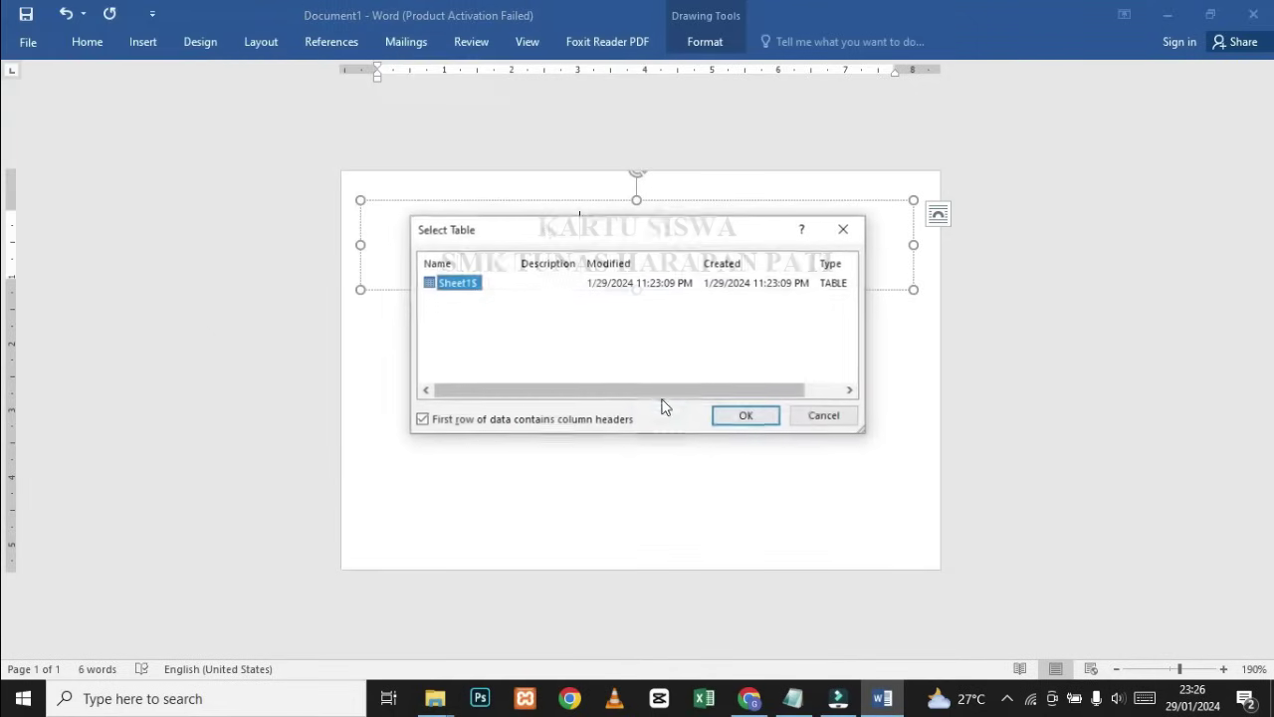
{"action": "left_click", "coordinate": [747, 417]}
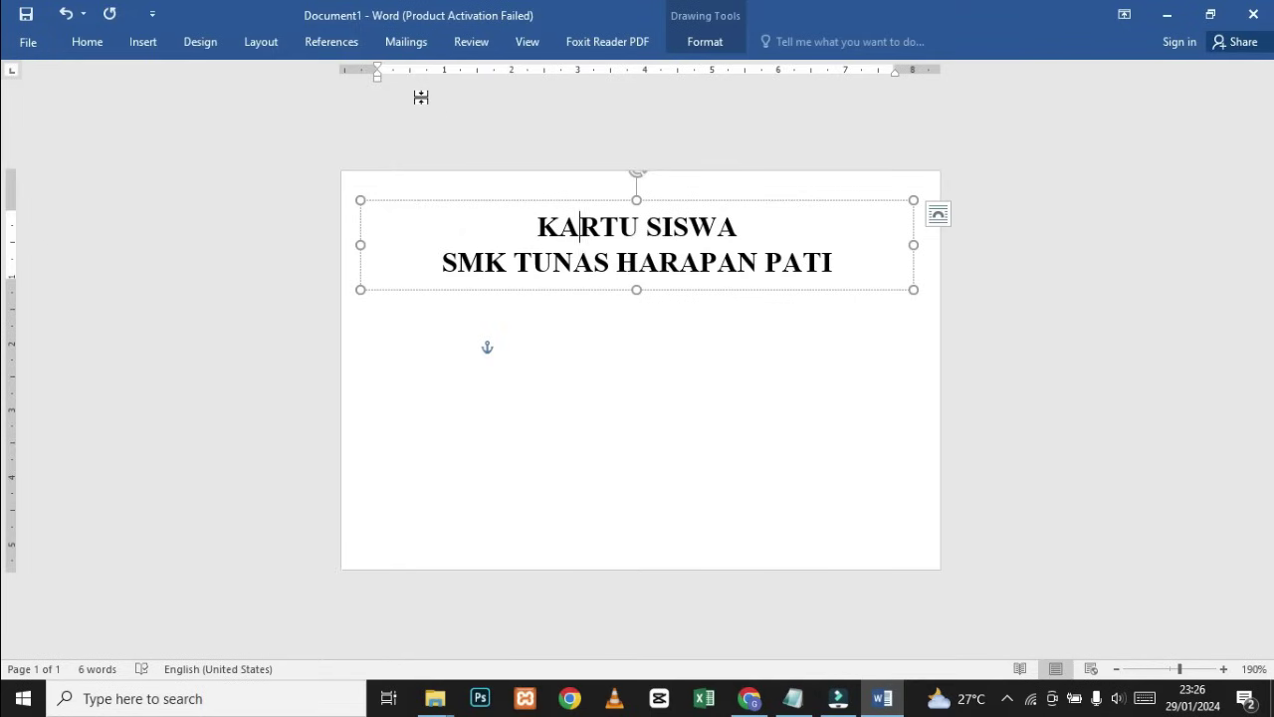
{"action": "left_click", "coordinate": [142, 41]}
{"action": "left_click", "coordinate": [886, 104]}
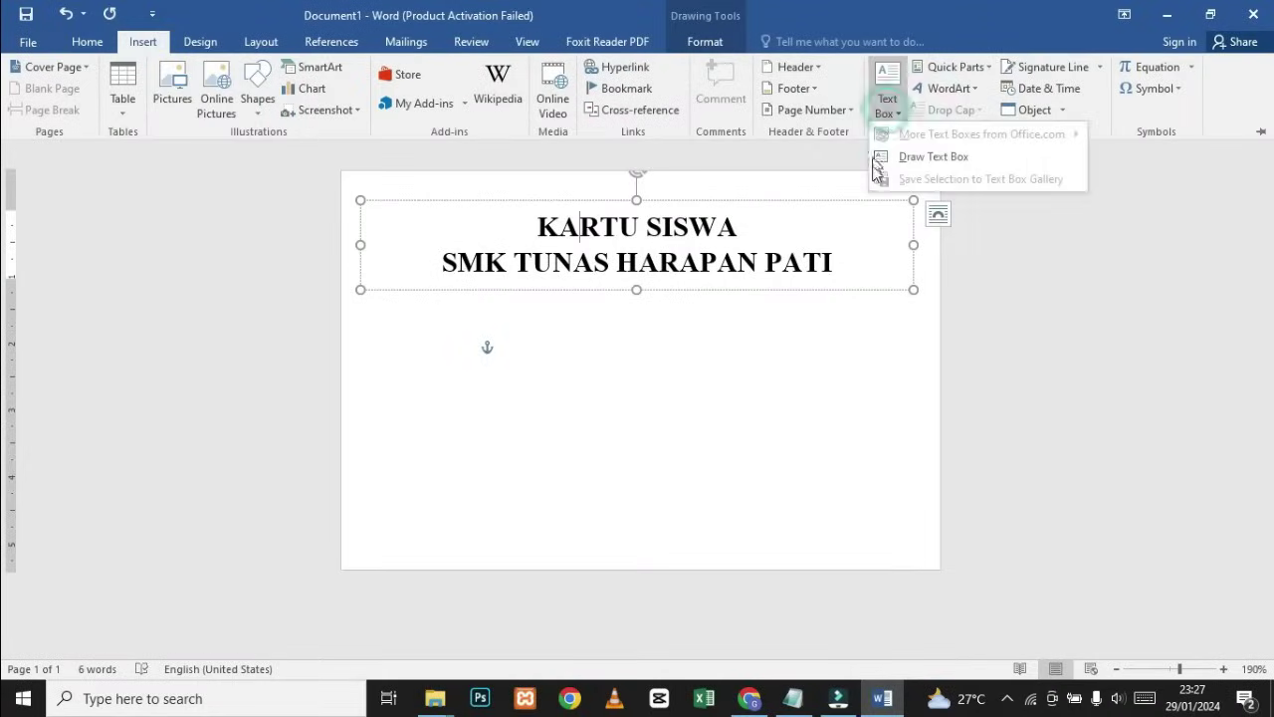
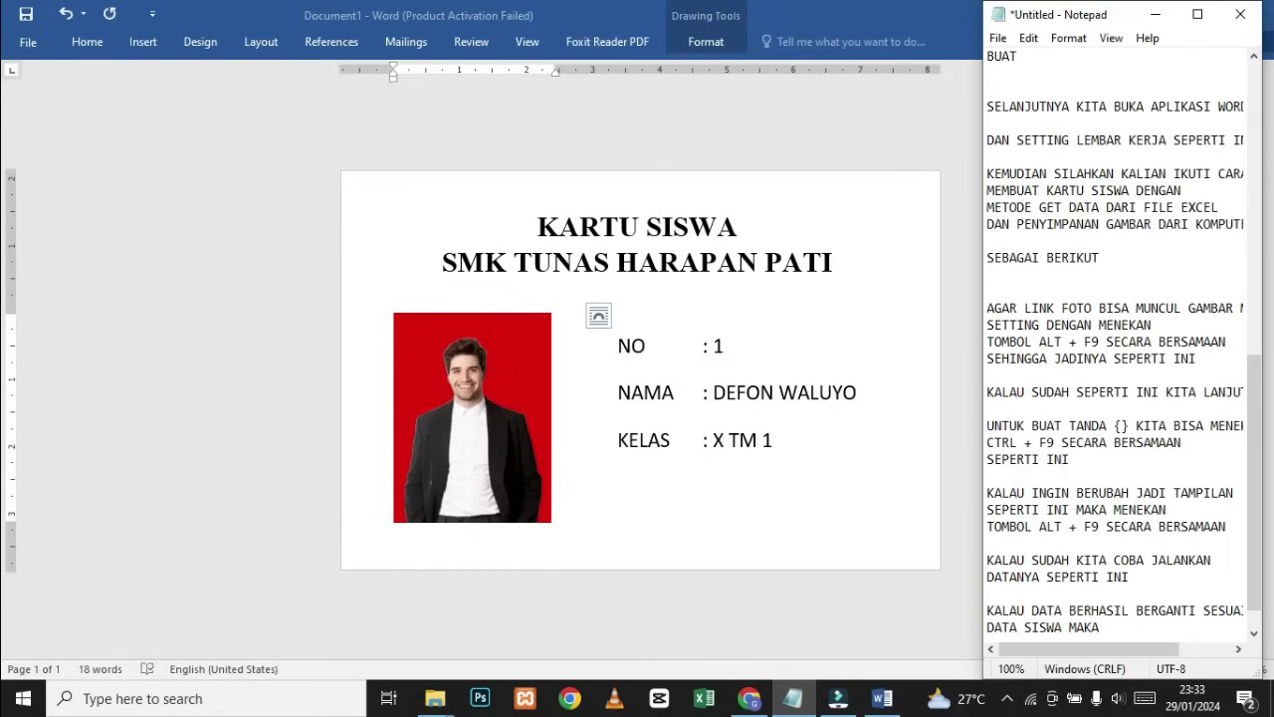
Step: Type the Notepad notes 'ISI DATA', 'KARTU SISWA BERHASIL' and 'KEMUDIAN KITA LANJUT UNTUK MENAMBAH BG SEPERTI INI' on separate lines
{"action": "type", "text": "ISI DATA"}
{"action": "key", "text": "Return"}
{"action": "type", "text": "KARTU SISWA"}
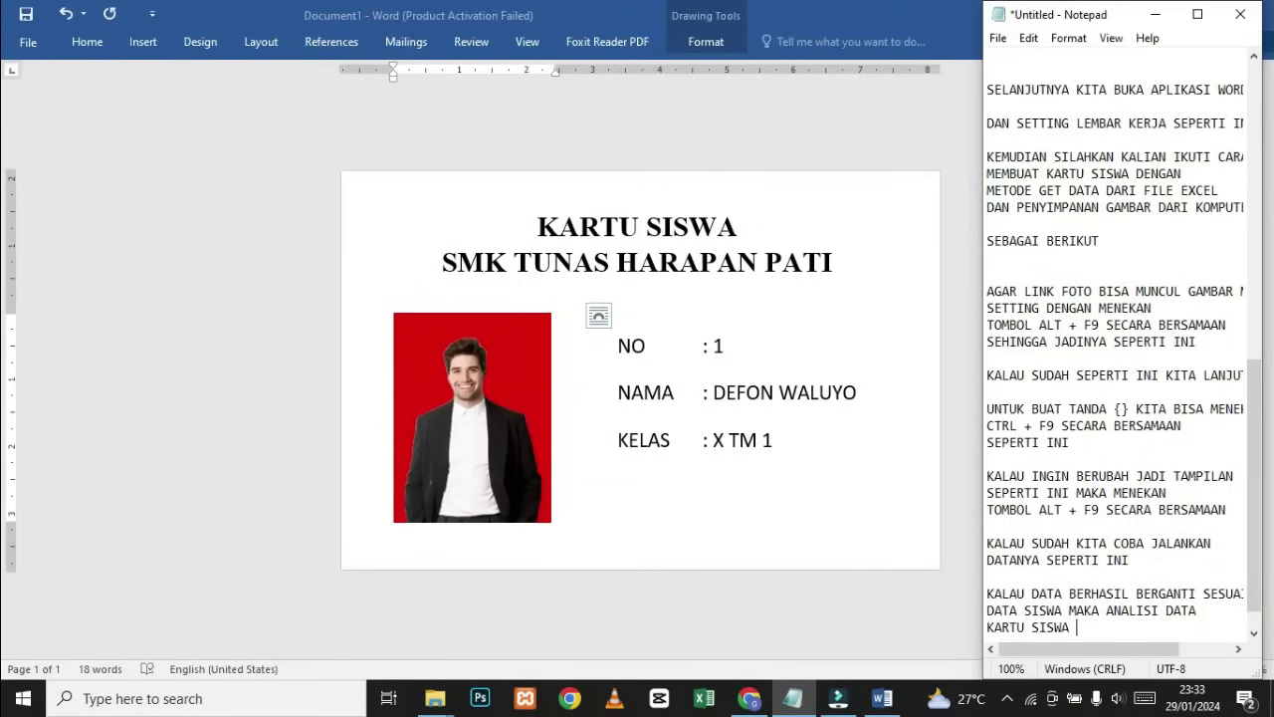
{"action": "type", "text": " BERHASIL"}
{"action": "key", "text": "Return"}
{"action": "key", "text": "Return"}
{"action": "type", "text": "KEMUDIAN"}
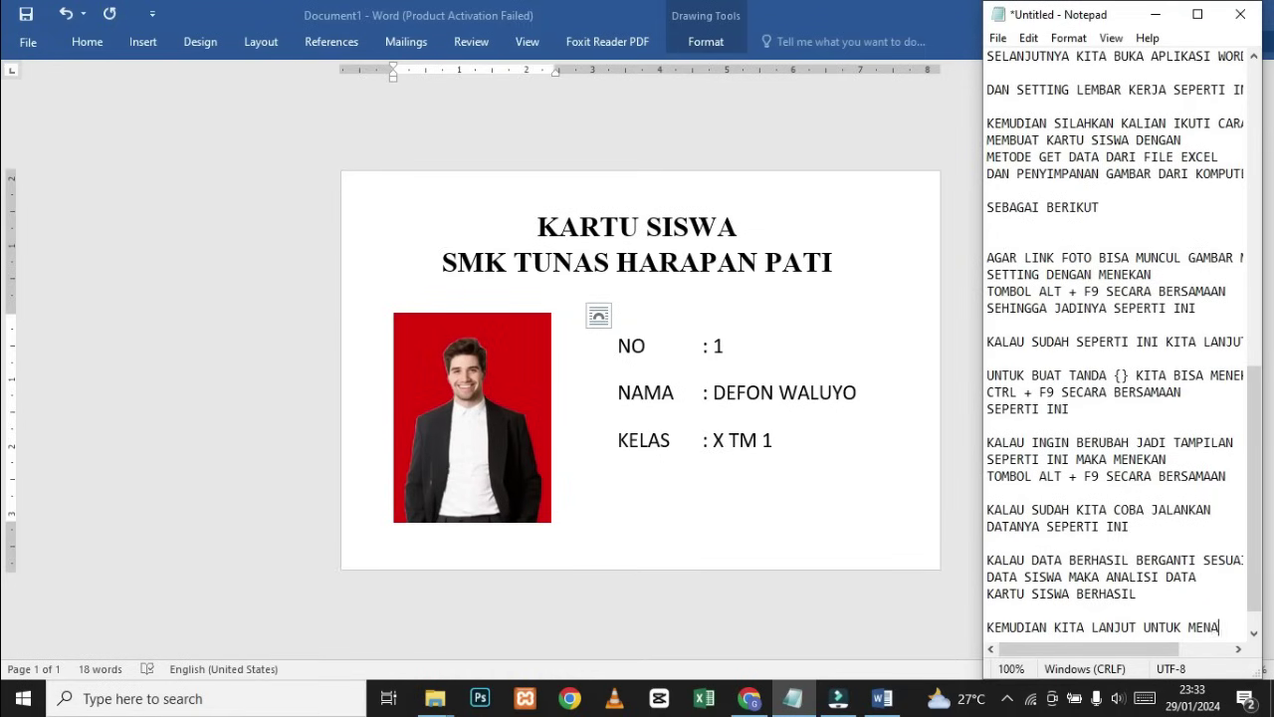
{"action": "type", "text": "AH"}
{"action": "key", "text": "Return"}
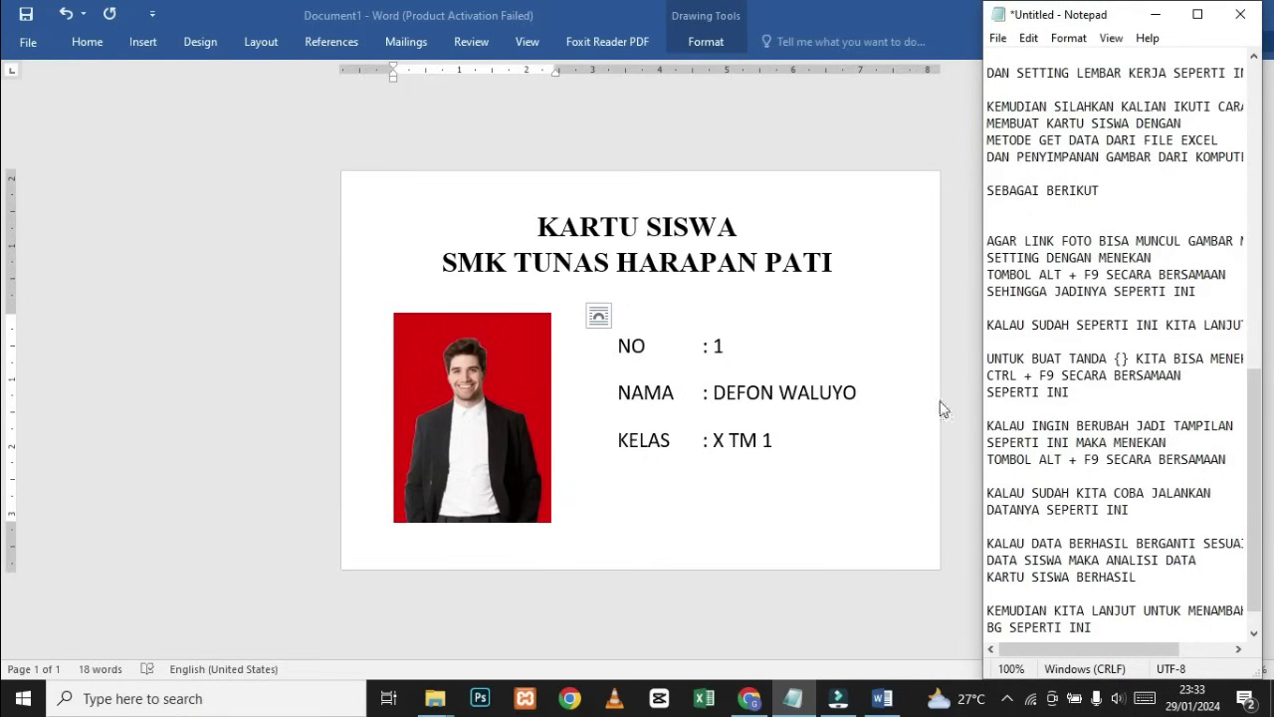
Step: Insert a picture from the Downloads folder into the student card
{"action": "left_click", "coordinate": [179, 277]}
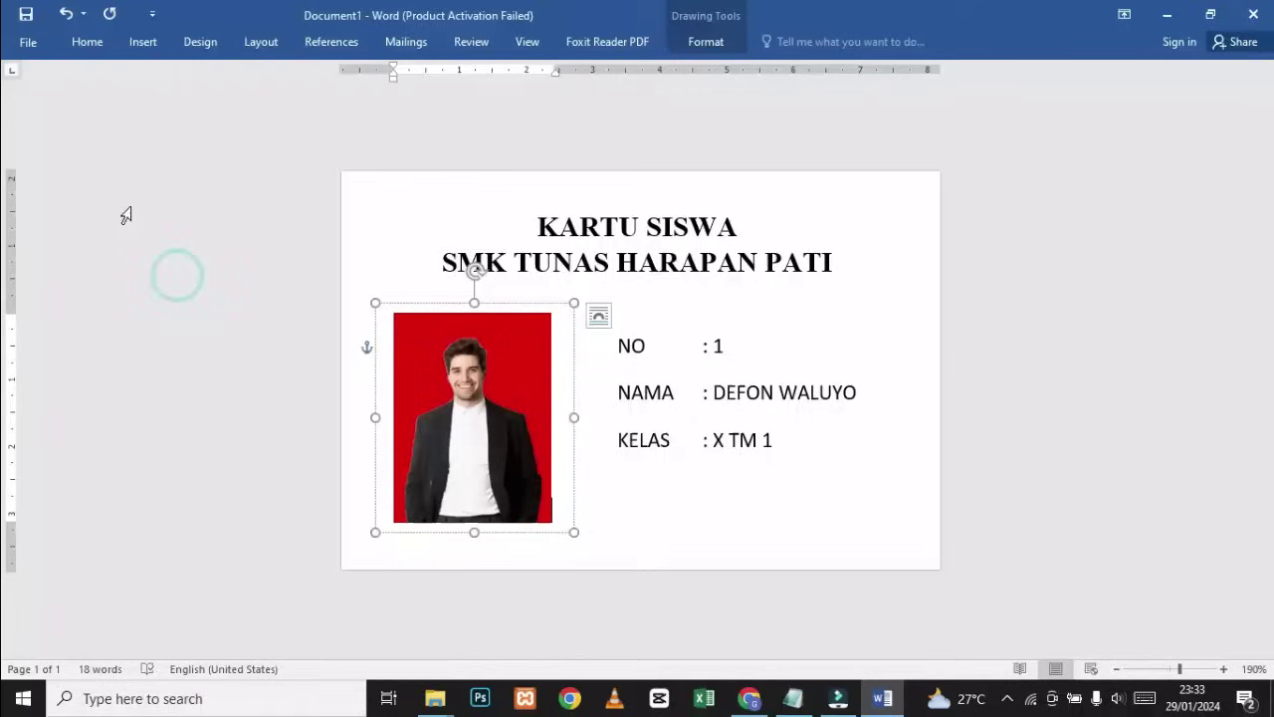
{"action": "left_click", "coordinate": [136, 42]}
{"action": "left_click", "coordinate": [169, 92]}
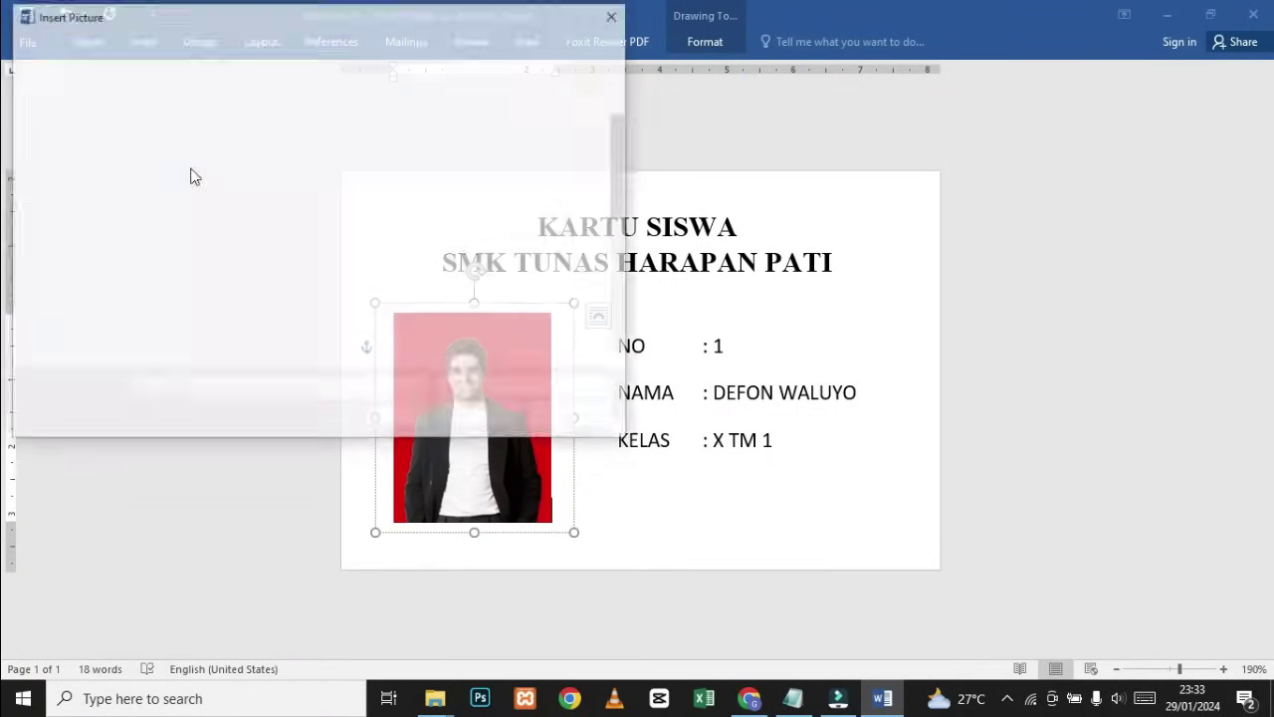
{"action": "left_click", "coordinate": [104, 205]}
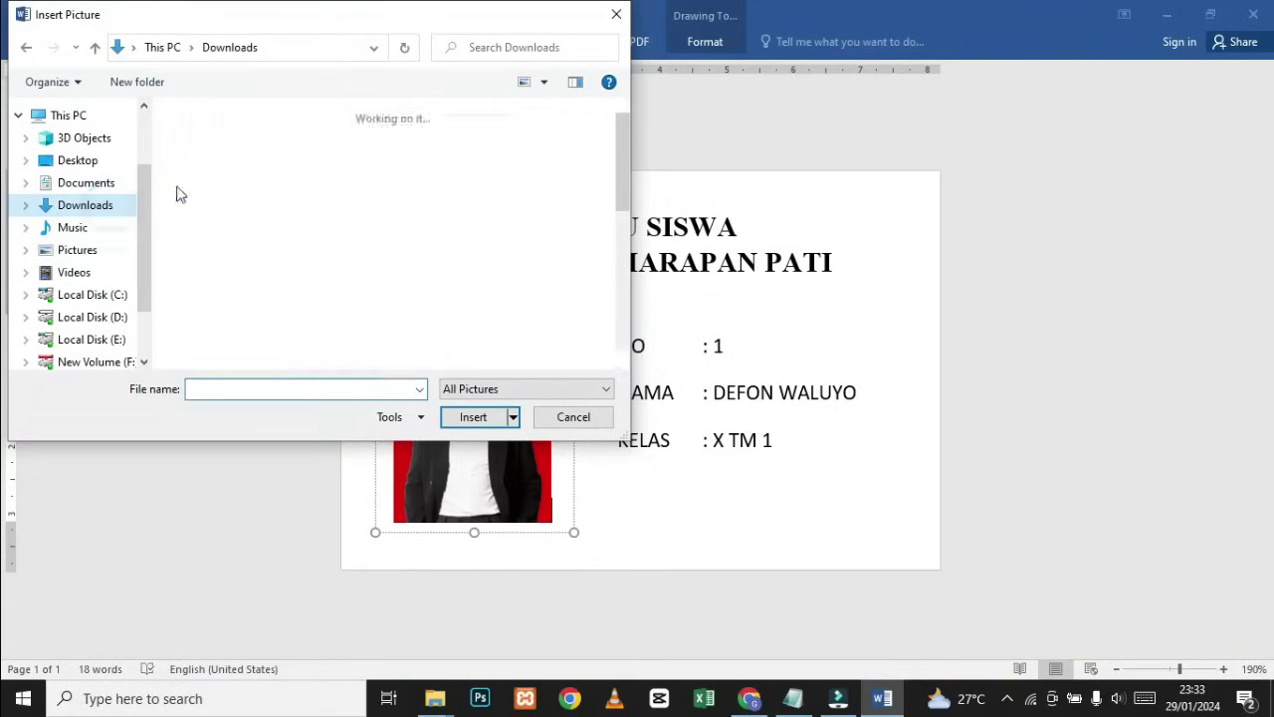
{"action": "double_click", "coordinate": [205, 191]}
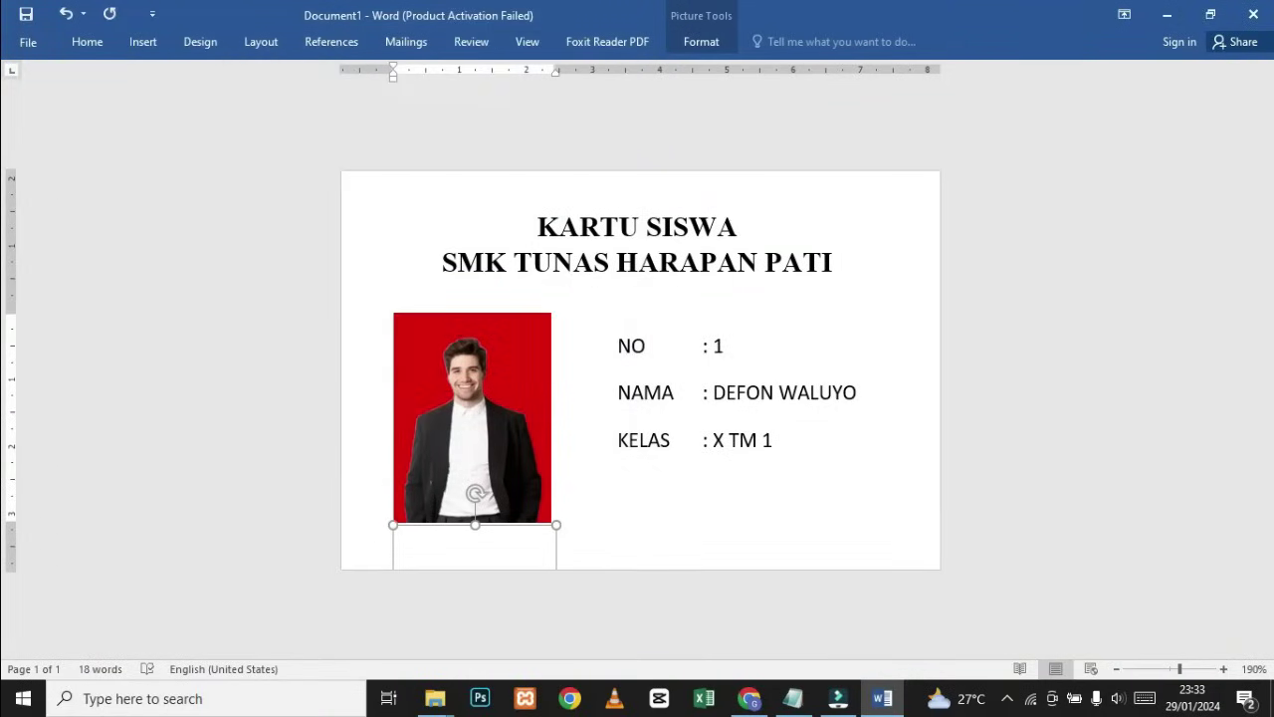
{"action": "left_click", "coordinate": [811, 541]}
Step: Insert the yellow background picture and set its wrapping to In Front of Text
{"action": "left_click", "coordinate": [139, 41]}
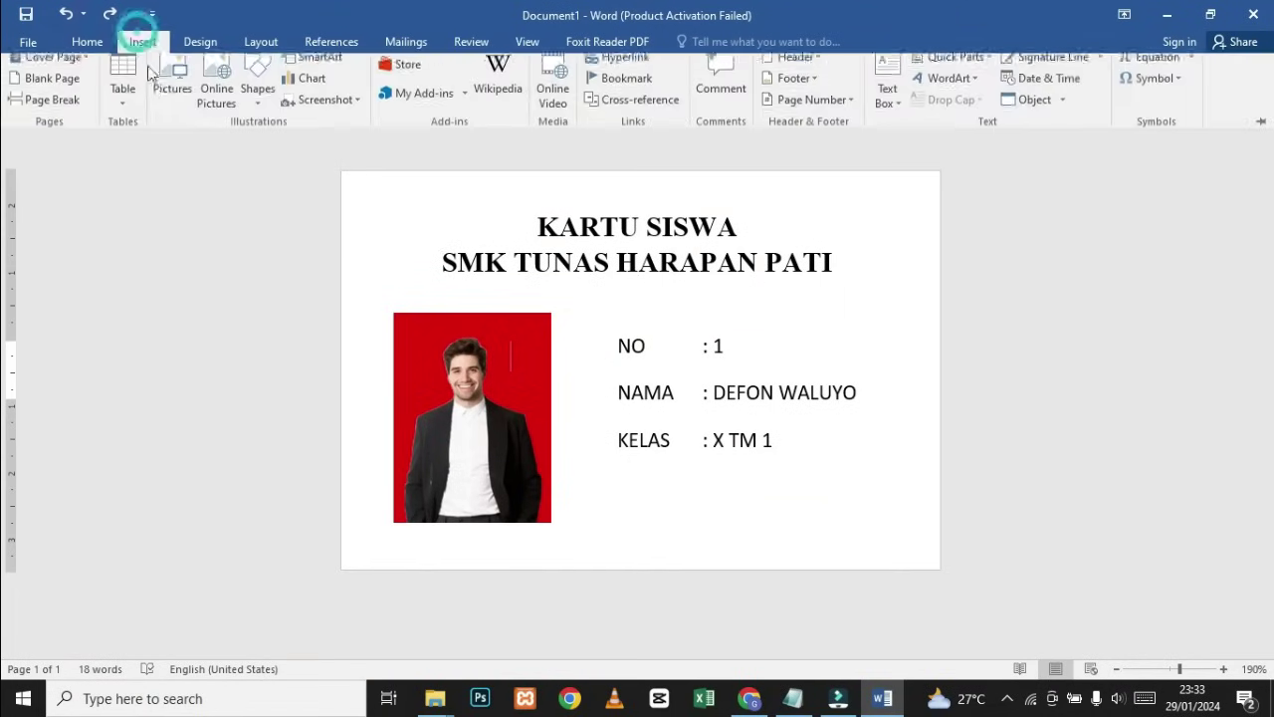
{"action": "left_click", "coordinate": [171, 98]}
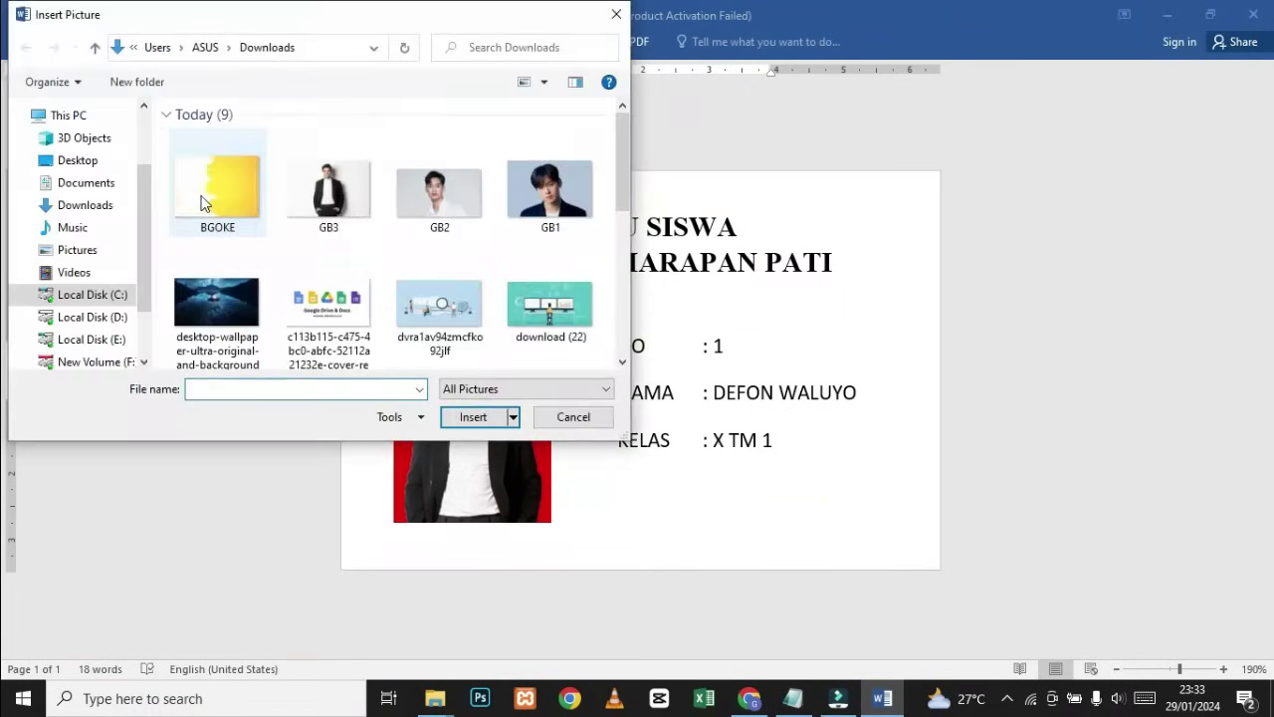
{"action": "double_click", "coordinate": [206, 189]}
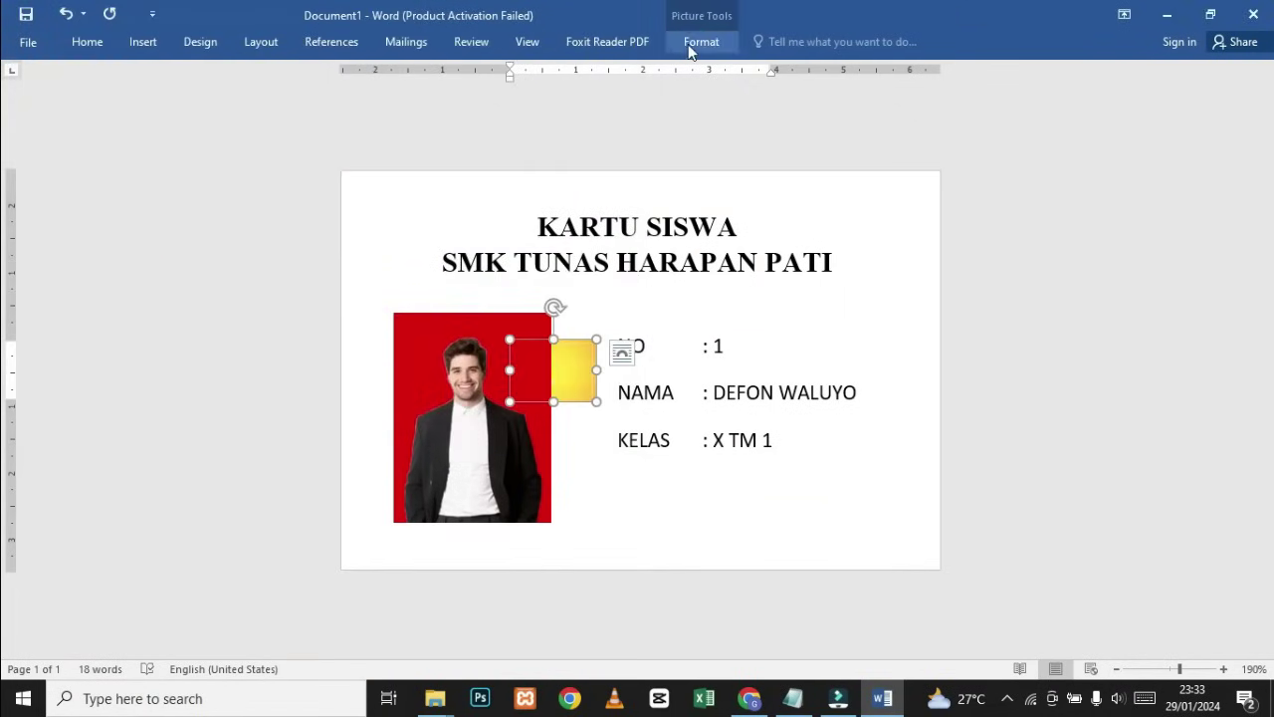
{"action": "left_click", "coordinate": [699, 40]}
{"action": "left_click", "coordinate": [871, 98]}
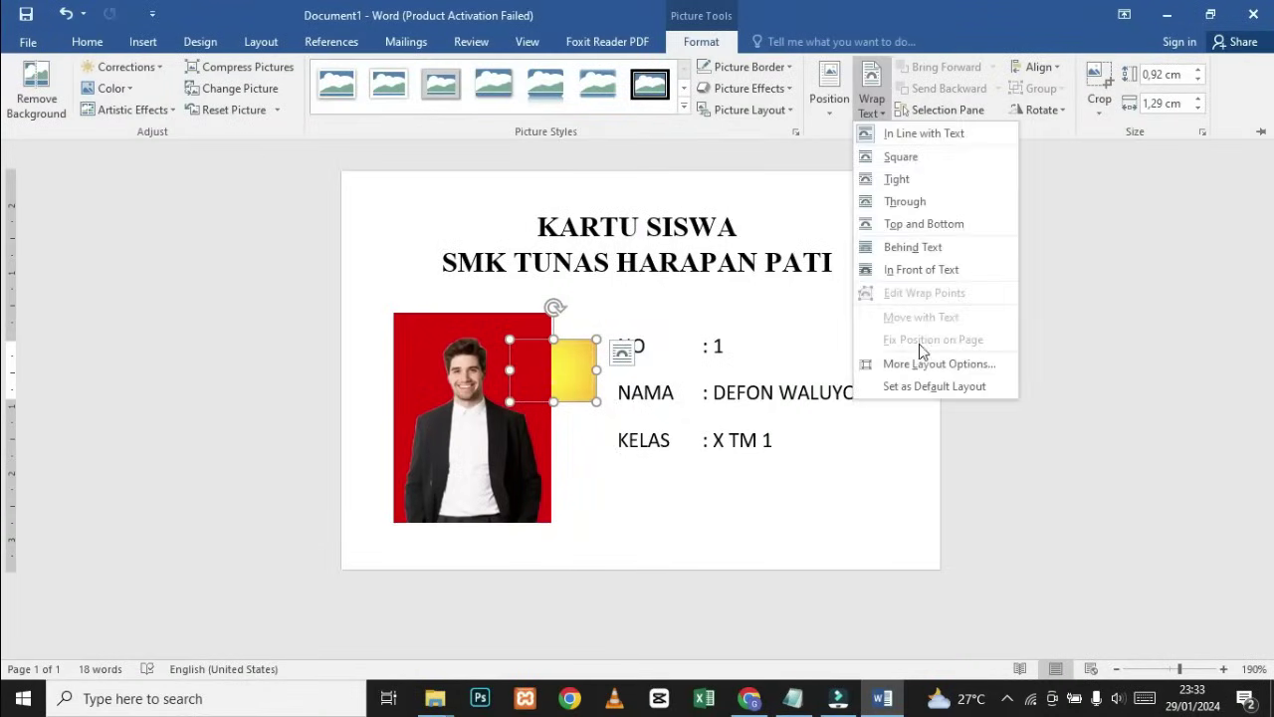
{"action": "left_click", "coordinate": [909, 270]}
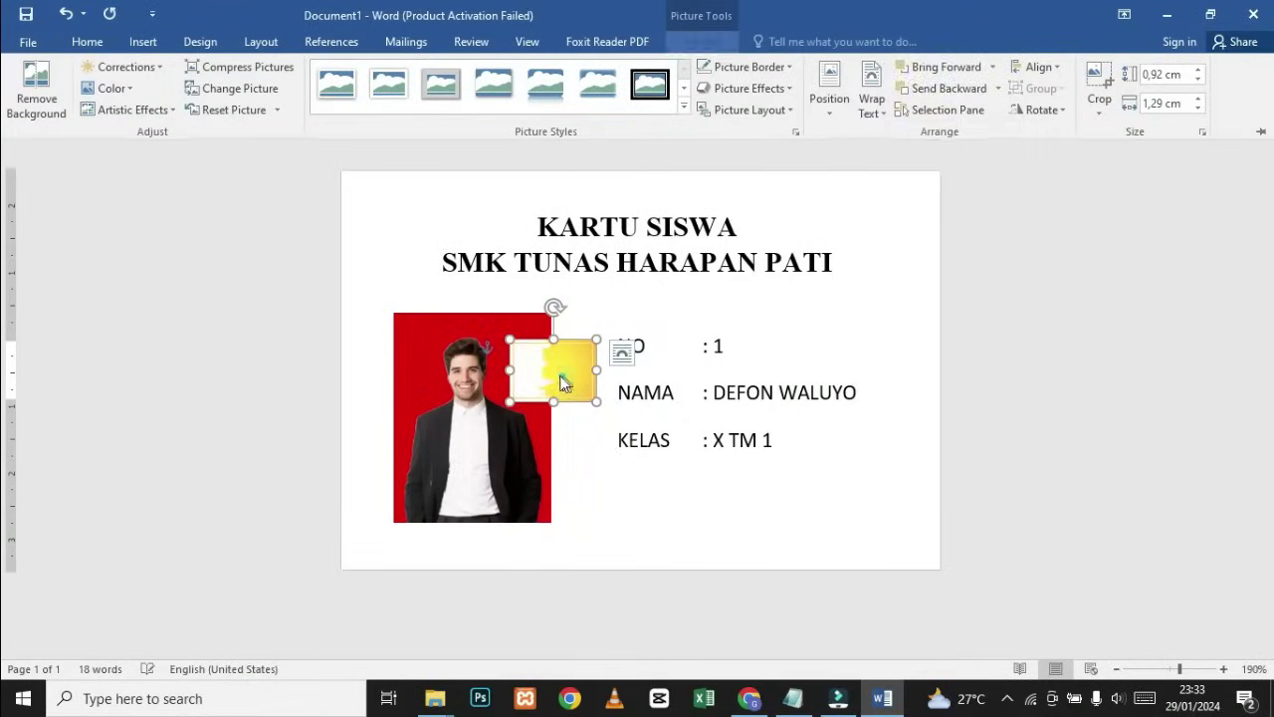
Step: Move and stretch the yellow picture to fill the card, then send it to back
{"action": "left_click", "coordinate": [537, 363]}
{"action": "left_click_drag", "start_coordinate": [517, 354], "coordinate": [418, 282]}
{"action": "left_click_drag", "start_coordinate": [395, 231], "coordinate": [376, 190]}
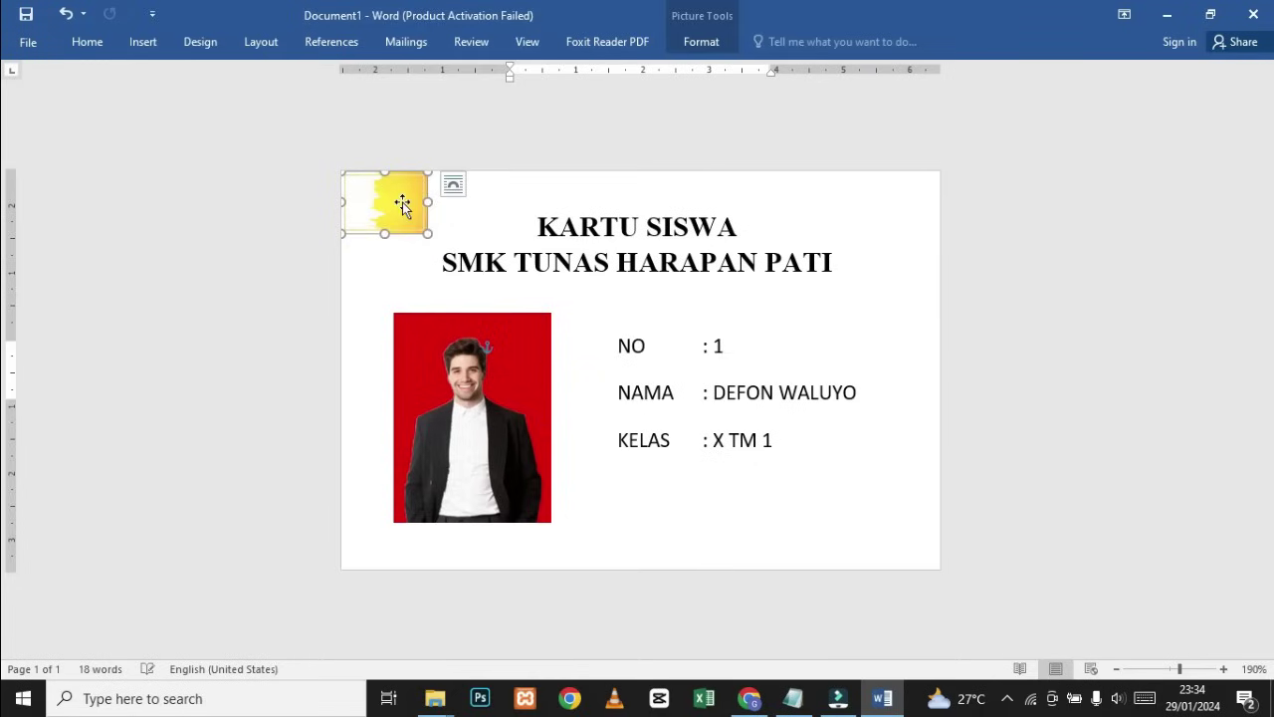
{"action": "left_click_drag", "start_coordinate": [429, 234], "coordinate": [904, 550]}
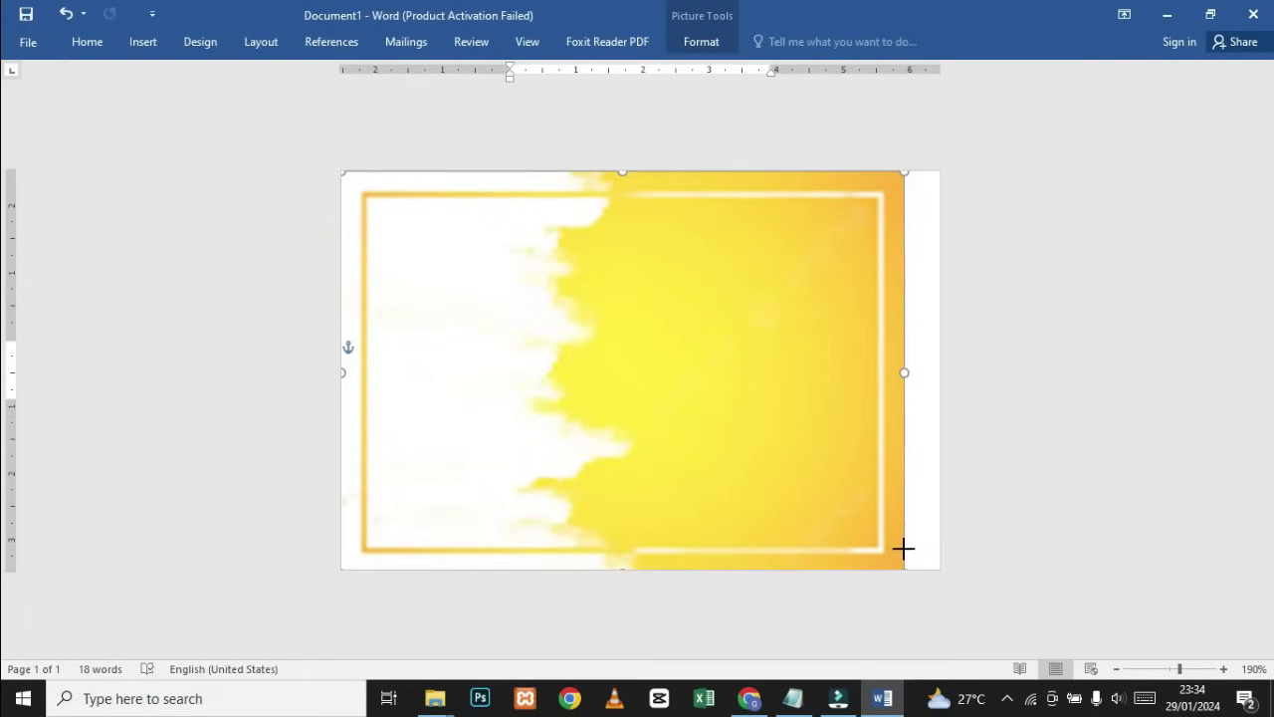
{"action": "left_click_drag", "start_coordinate": [902, 372], "coordinate": [944, 368]}
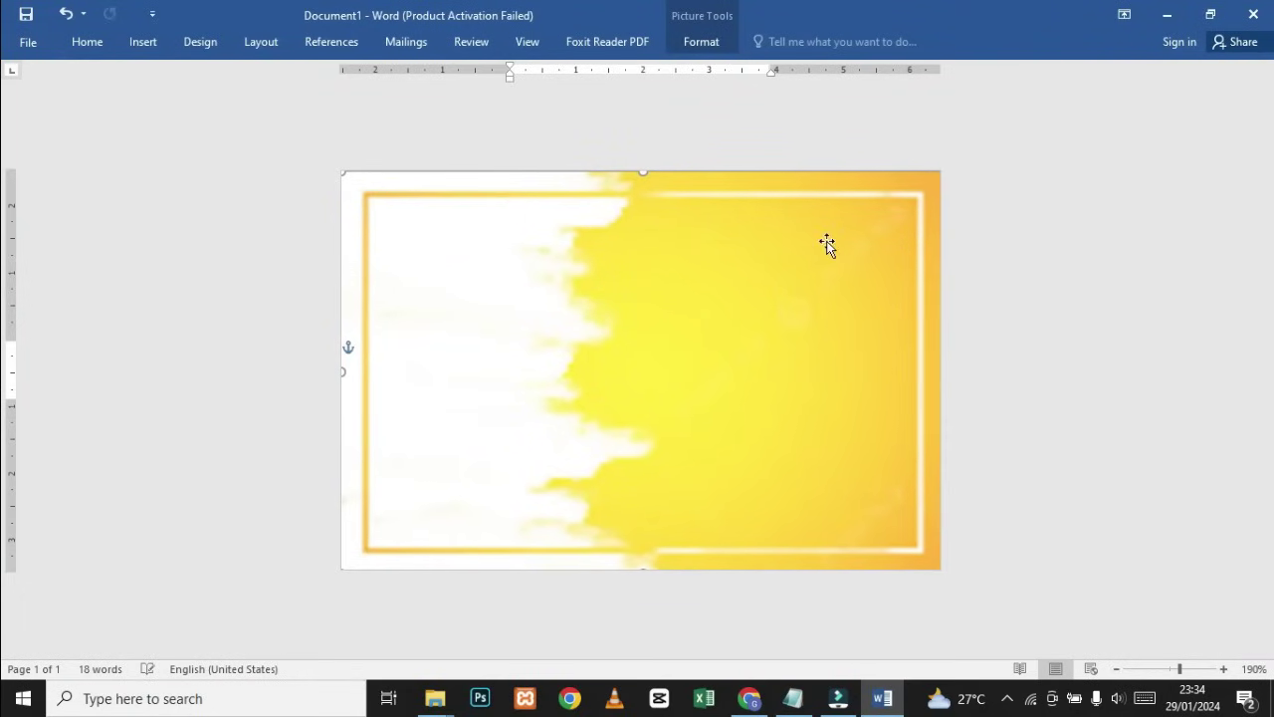
{"action": "right_click", "coordinate": [619, 358]}
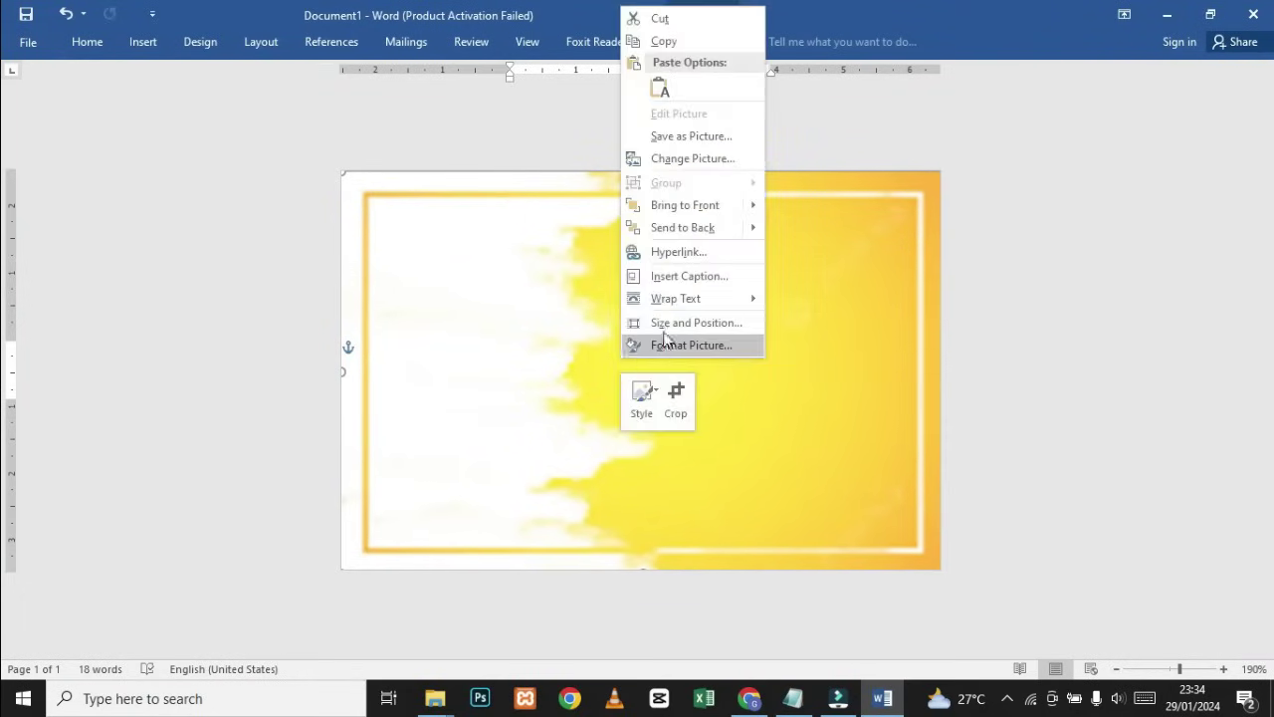
{"action": "left_click", "coordinate": [697, 228]}
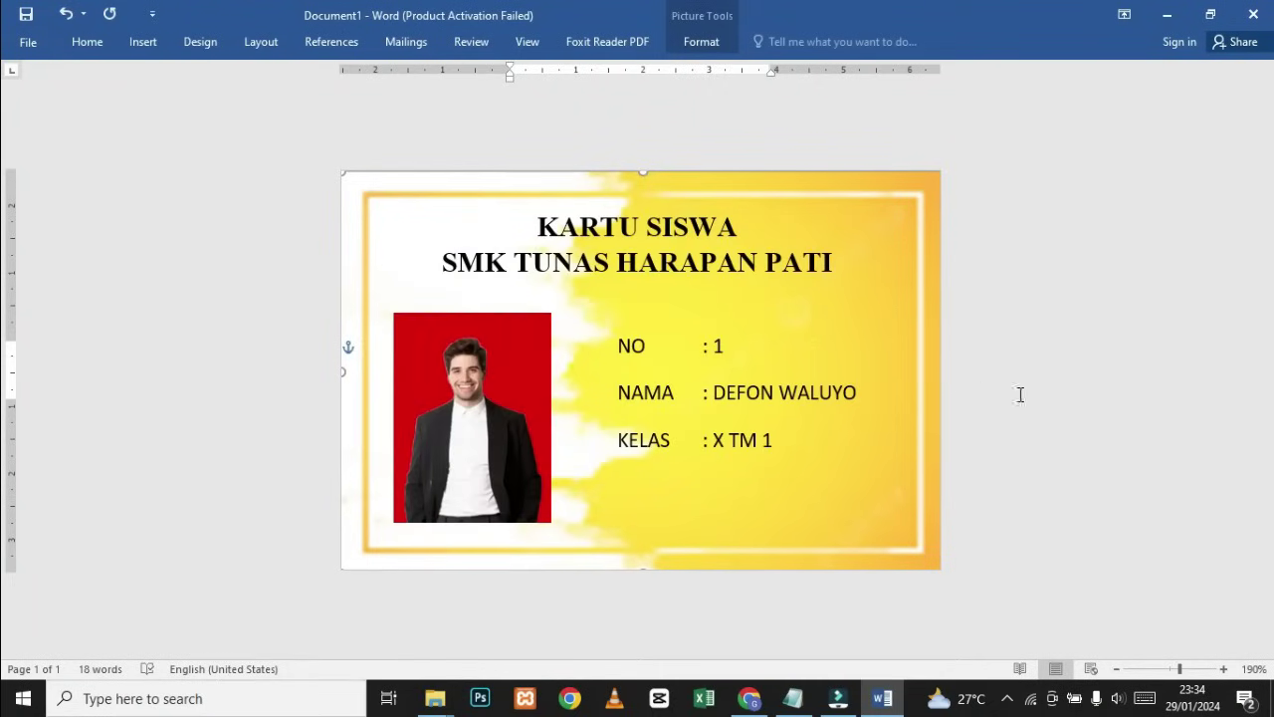
Step: Preview the next two merged student records in Mailings, then go back one record
{"action": "left_click", "coordinate": [1052, 411]}
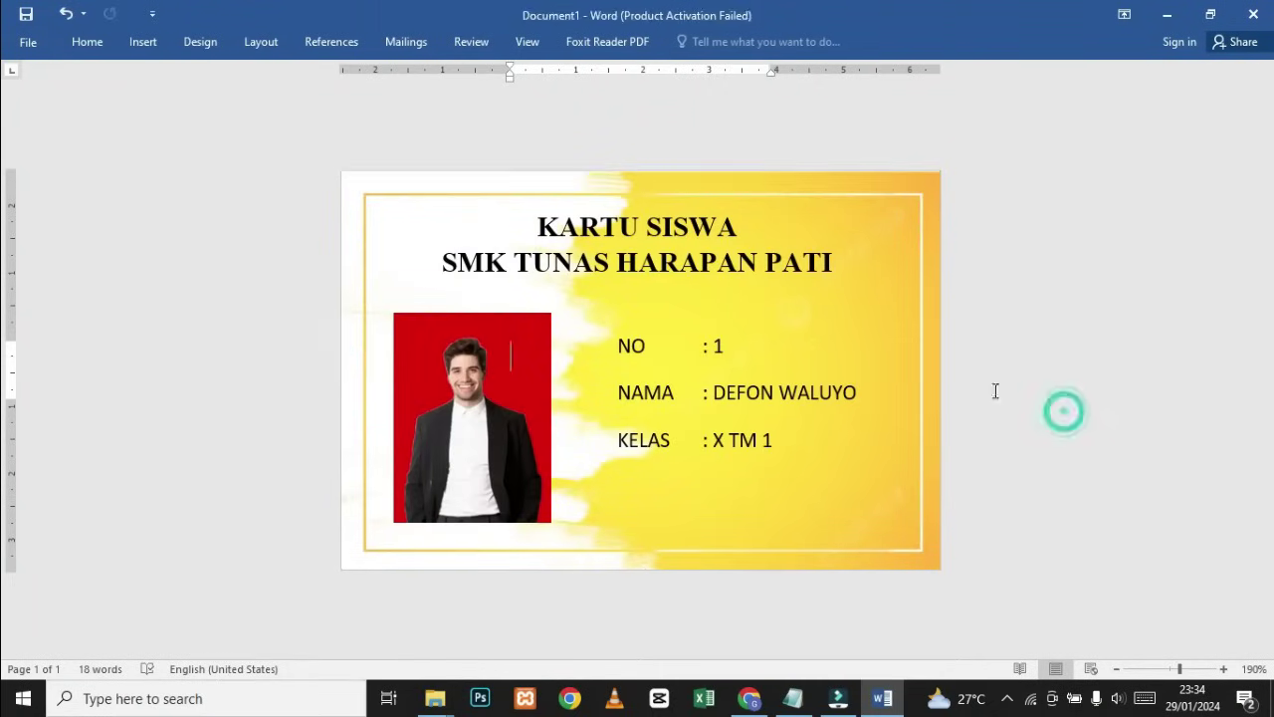
{"action": "left_click", "coordinate": [406, 42]}
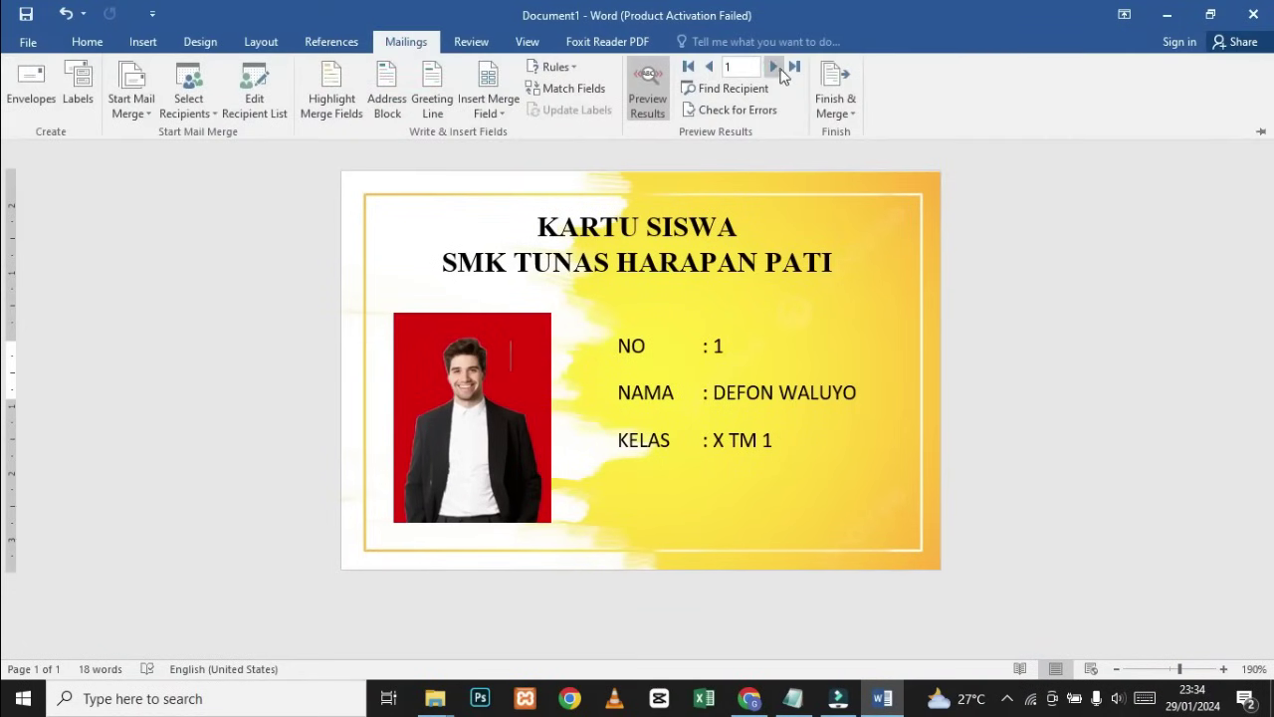
{"action": "left_click", "coordinate": [774, 66]}
{"action": "left_click", "coordinate": [773, 67]}
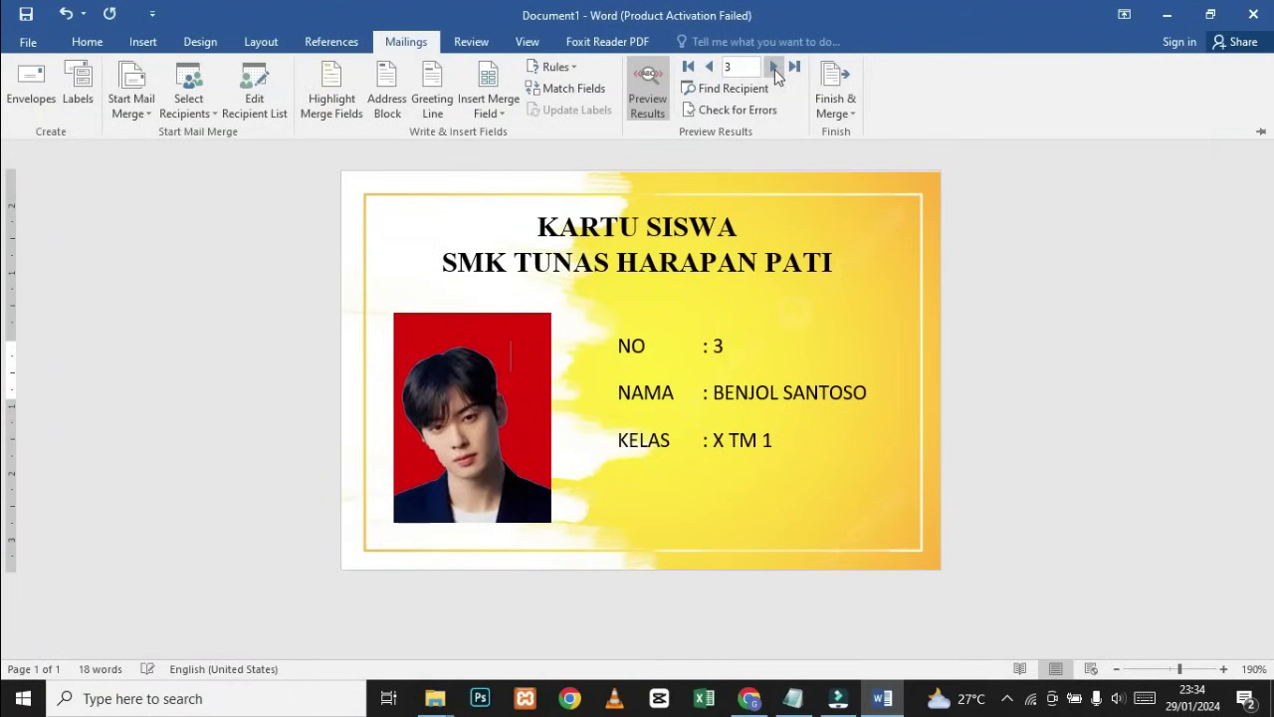
{"action": "left_click", "coordinate": [708, 67]}
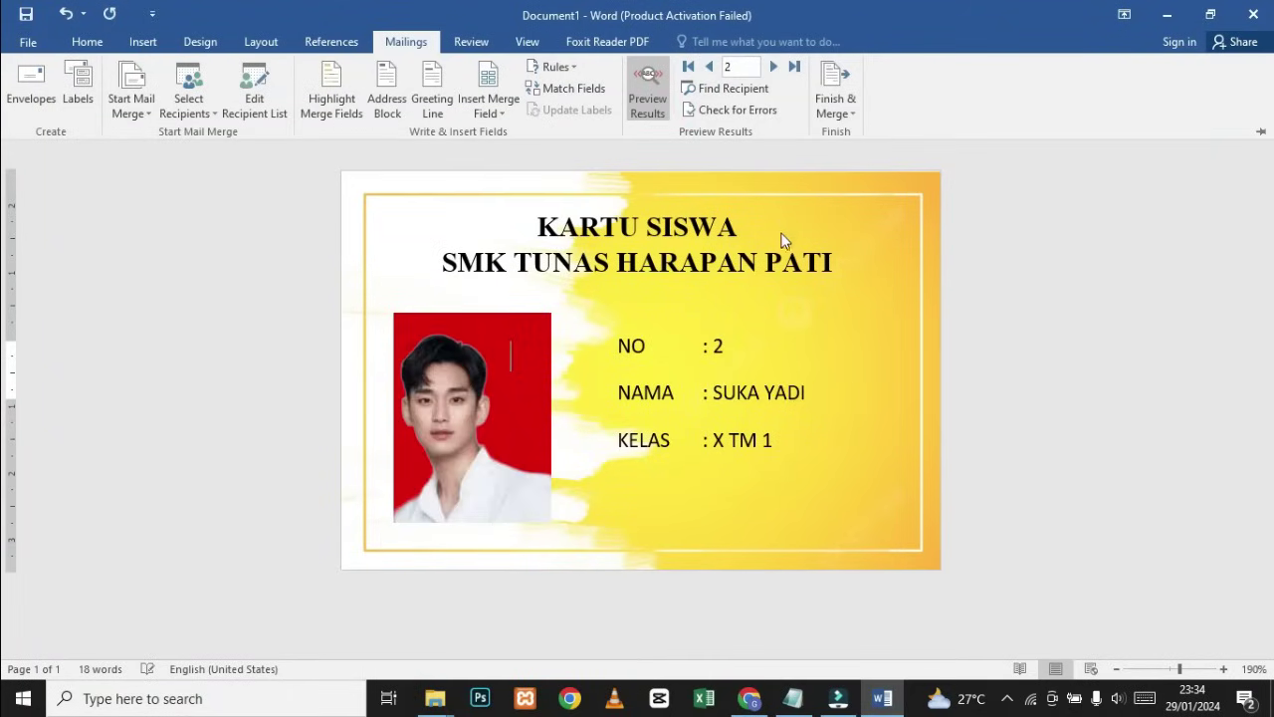
{"action": "left_click", "coordinate": [793, 698]}
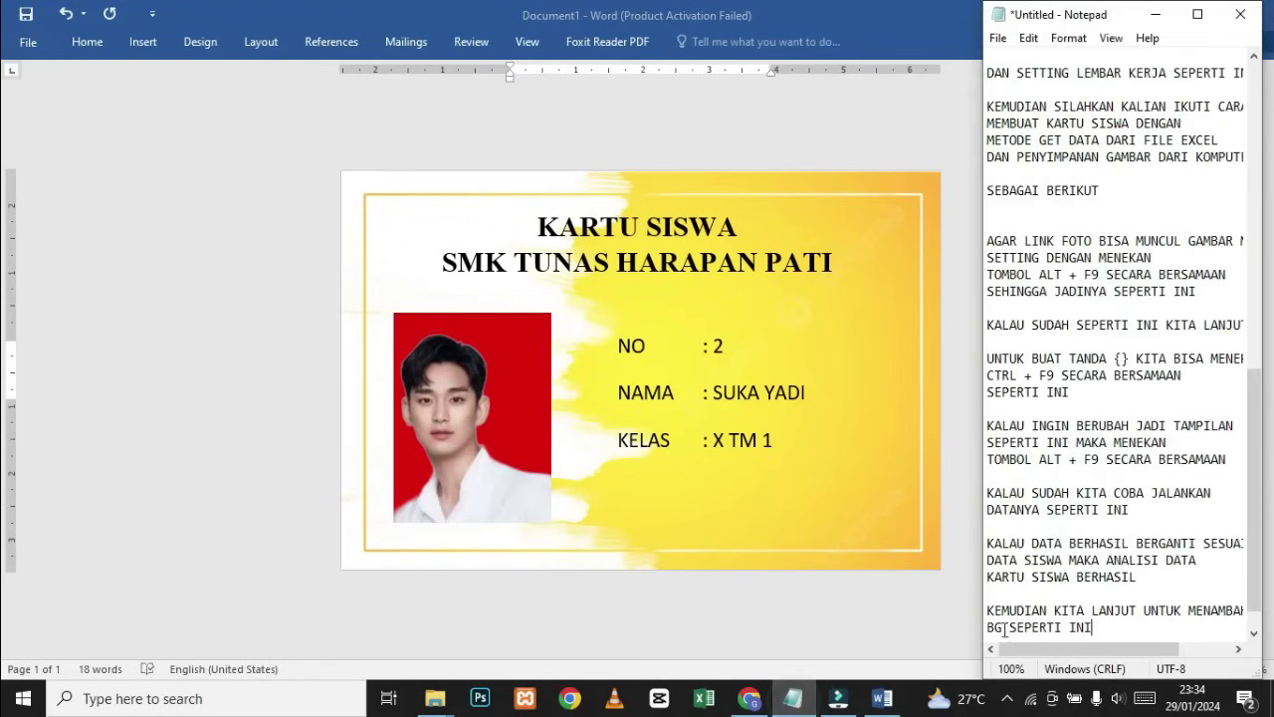
Step: Add the Notepad note 'KALAU SUDAH SEPERTI INI MAKA KITA SIMPAN SEPERTI INI' on new lines
{"action": "key", "text": "Return"}
{"action": "key", "text": "Return"}
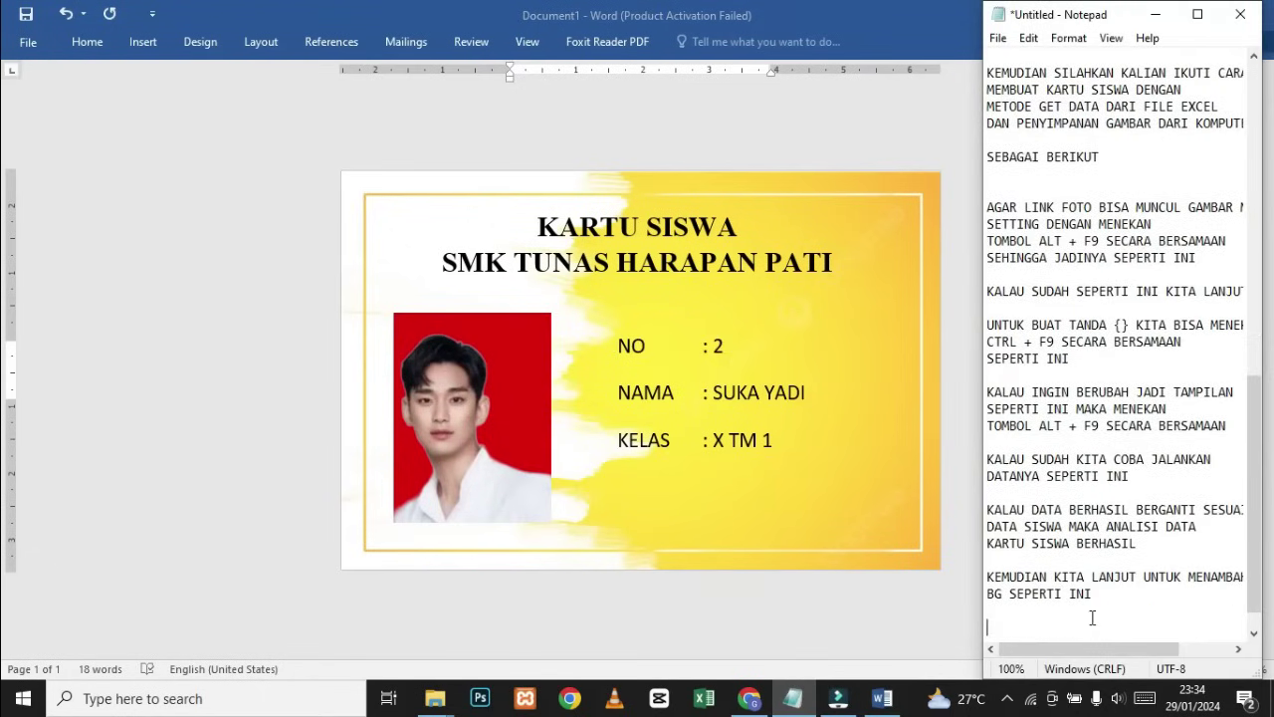
{"action": "type", "text": "KALAU SUDAH SEPER"}
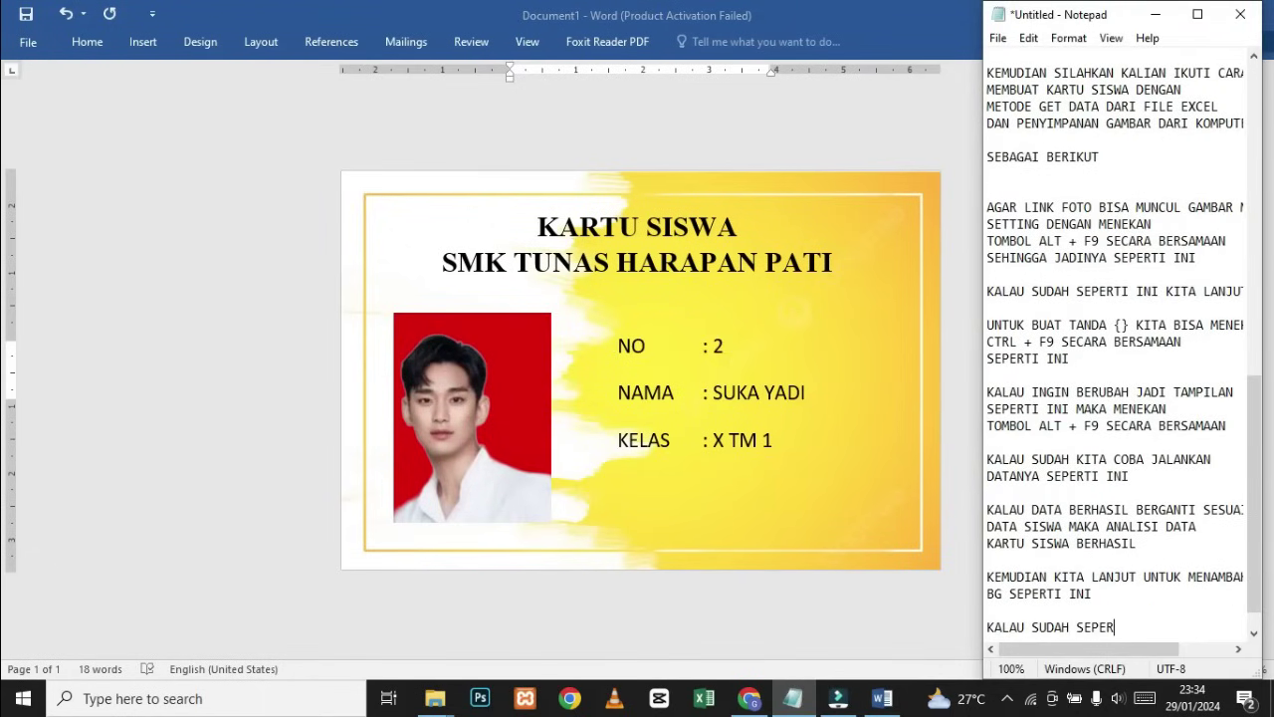
{"action": "type", "text": "TI INI MAKA KITA S"}
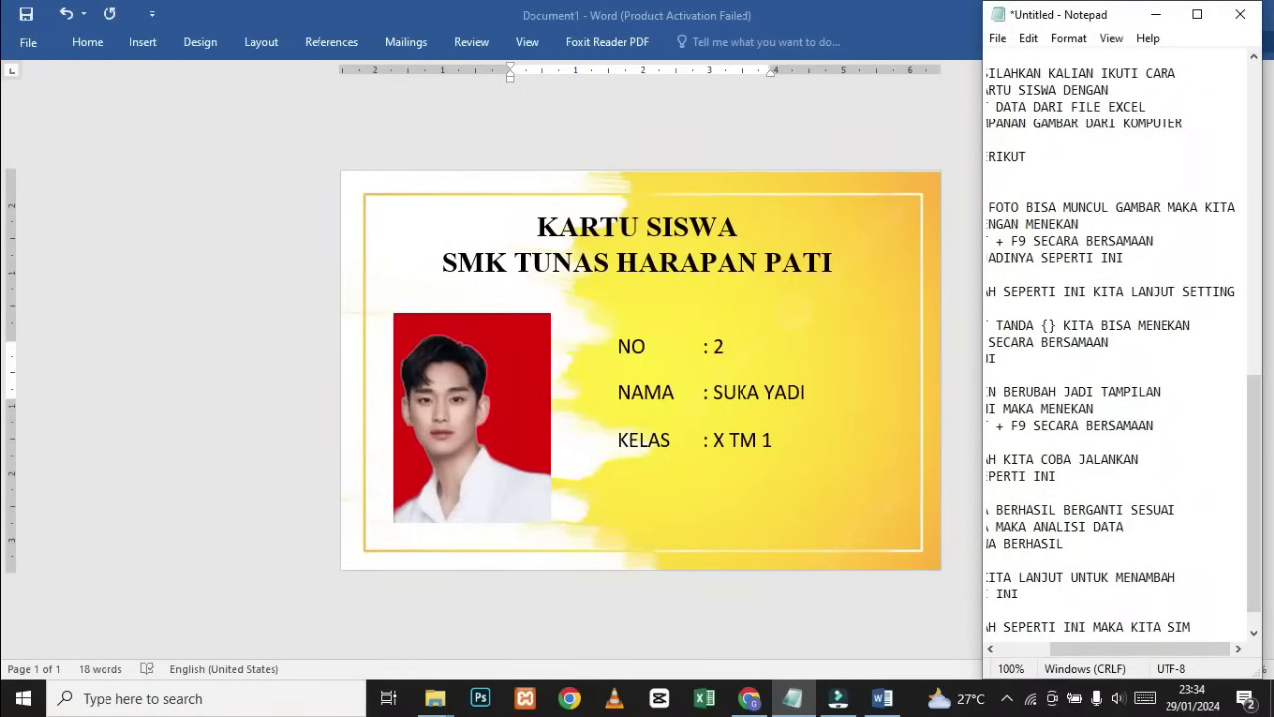
{"action": "type", "text": "IM"}
{"action": "key", "text": "Return"}
{"action": "key", "text": "BackSpace"}
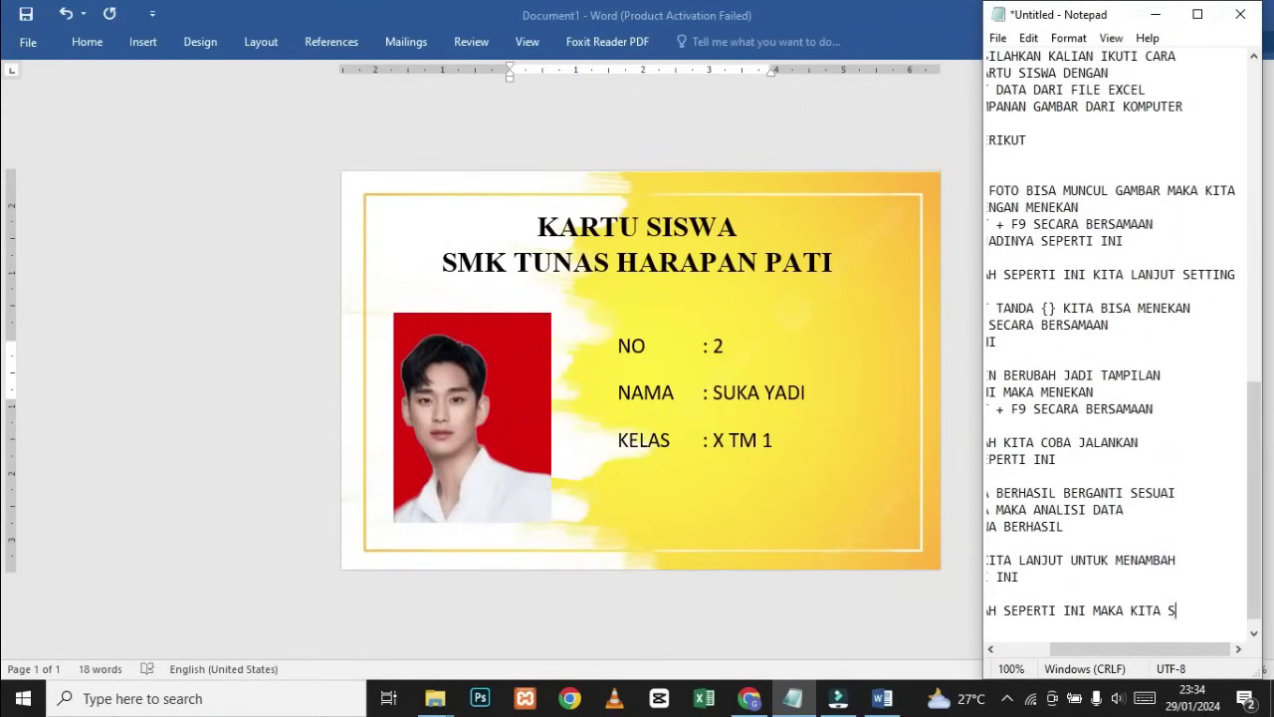
{"action": "key", "text": "Return"}
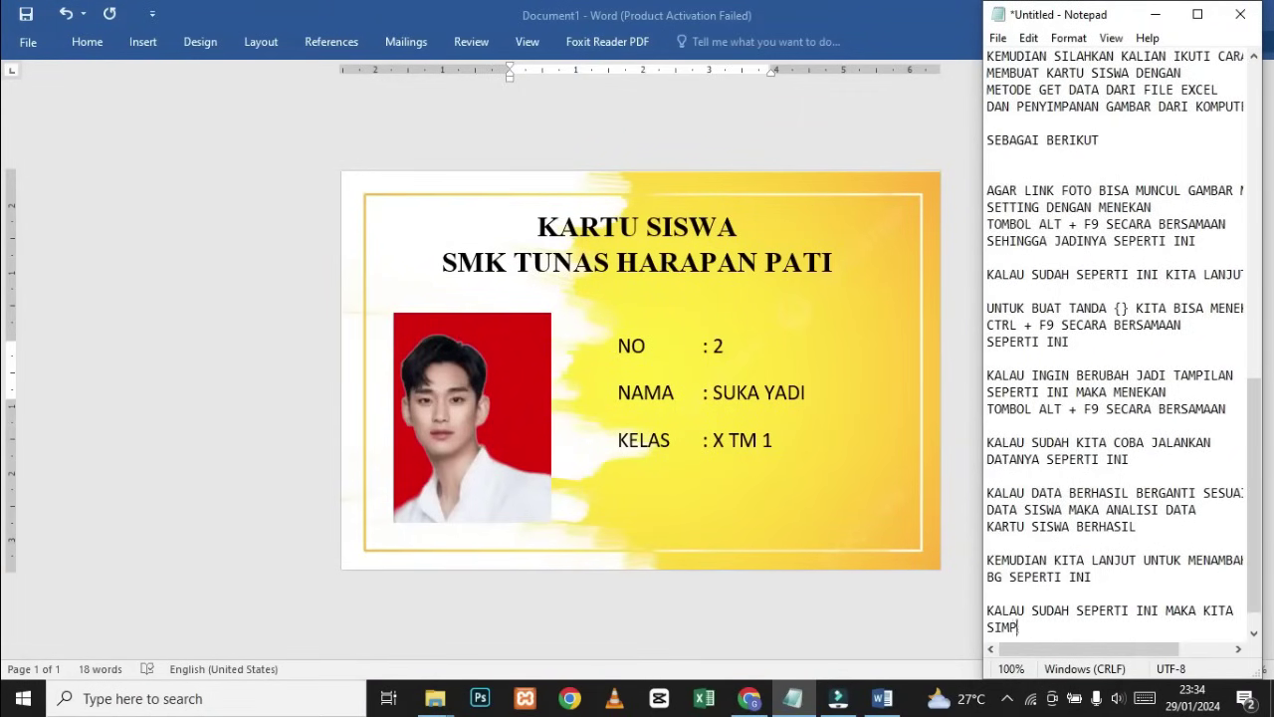
{"action": "type", "text": "SIMPAN SEPERTI INI"}
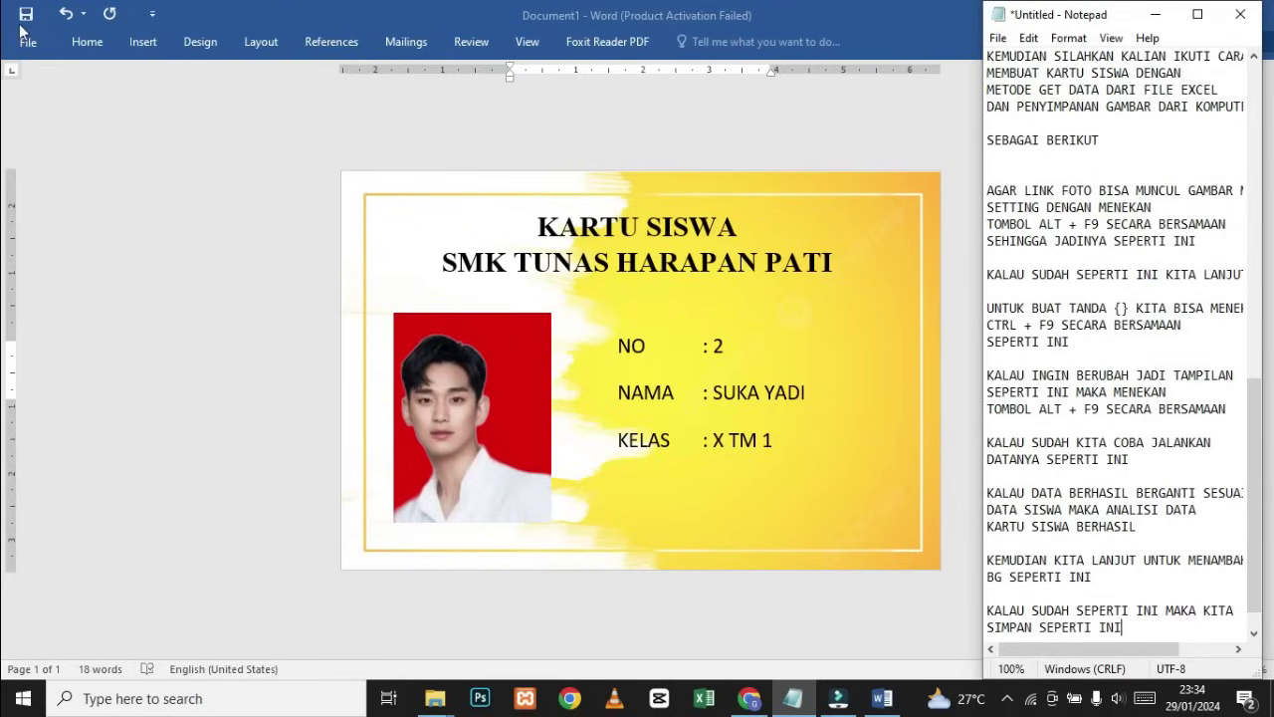
Step: Open the full Save As window for the student card document
{"action": "left_click", "coordinate": [169, 212]}
{"action": "left_click", "coordinate": [28, 41]}
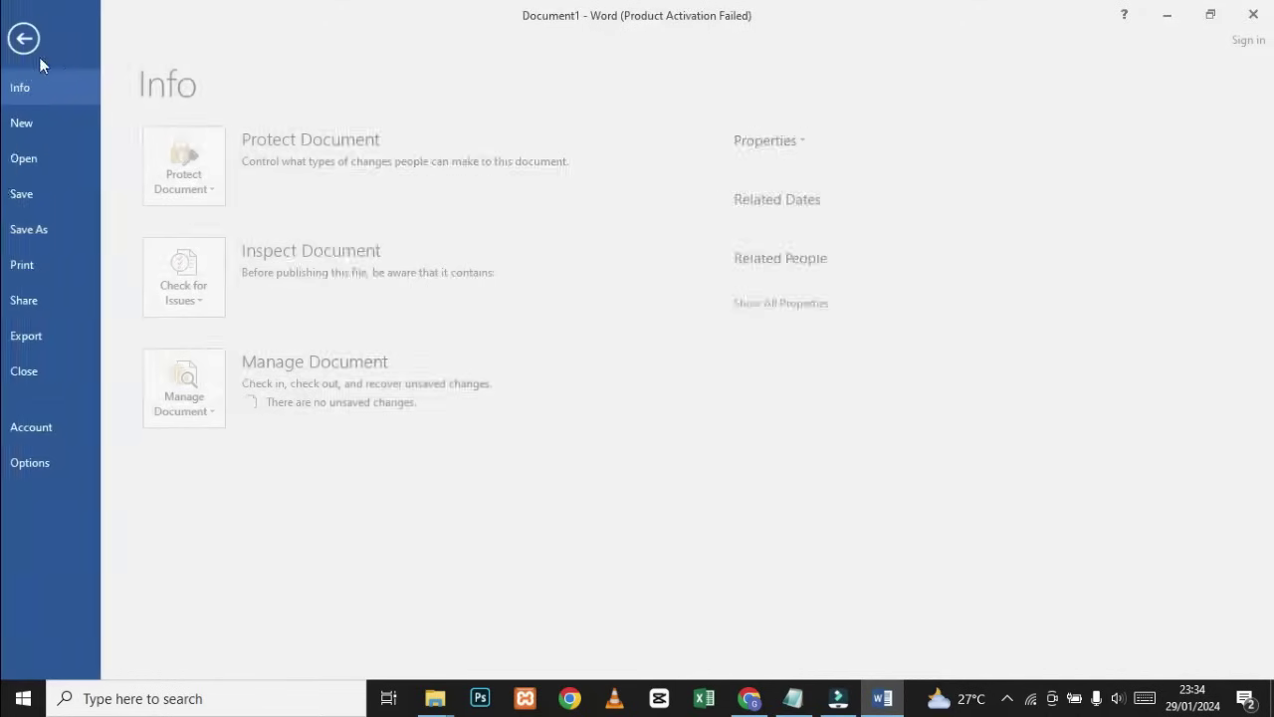
{"action": "left_click", "coordinate": [44, 227]}
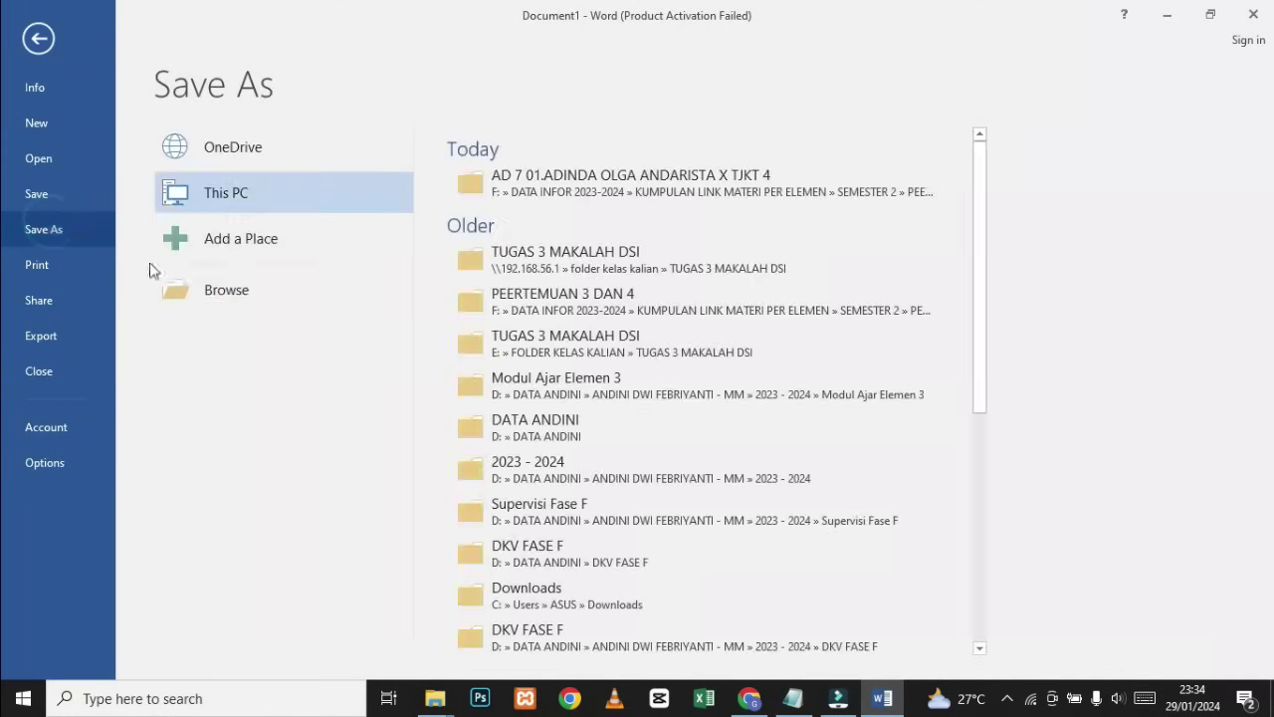
{"action": "left_click", "coordinate": [222, 295]}
{"action": "scroll", "coordinate": [110, 239], "scroll_direction": "down", "scroll_amount": 2}
{"action": "scroll", "coordinate": [96, 215], "scroll_direction": "up", "scroll_amount": 2}
{"action": "scroll", "coordinate": [90, 215], "scroll_direction": "up", "scroll_amount": 3}
Step: Save it as 'TUGAS AD 7 01', the student's name and 'X TM 1' in the student's TUGAS 7 folder on 192.168.56.1
{"action": "left_click", "coordinate": [88, 123]}
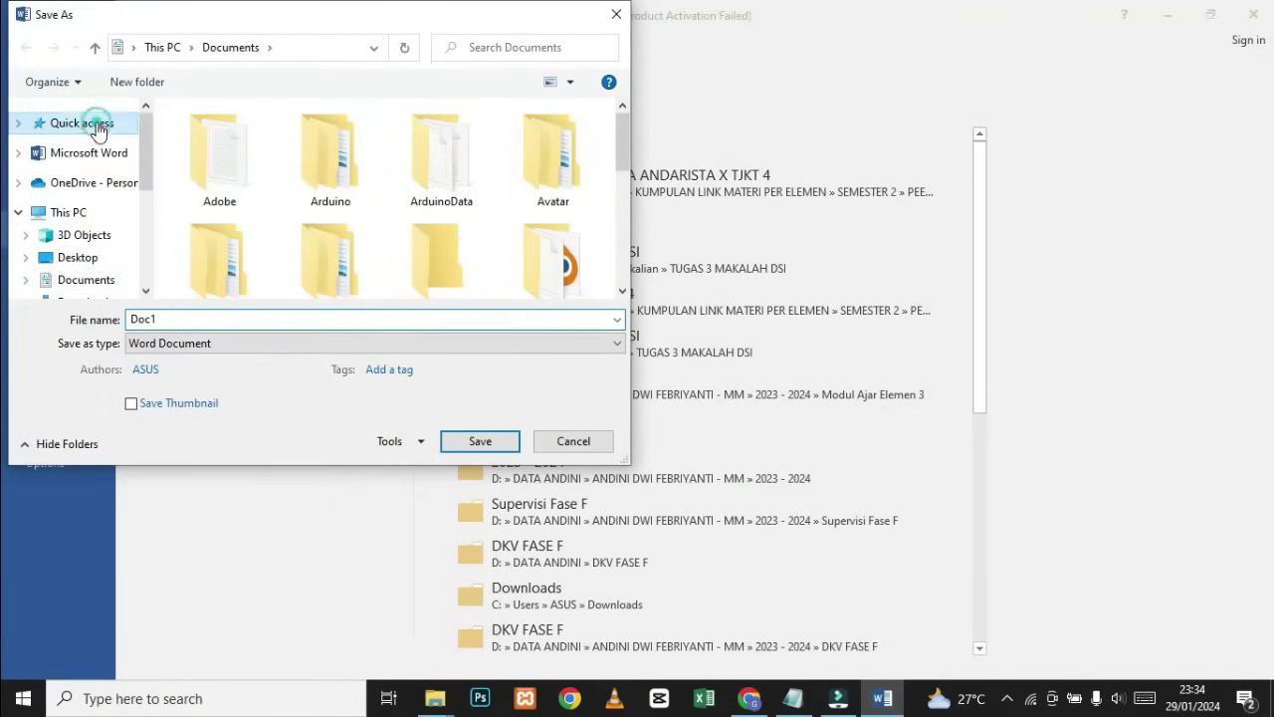
{"action": "double_click", "coordinate": [237, 159]}
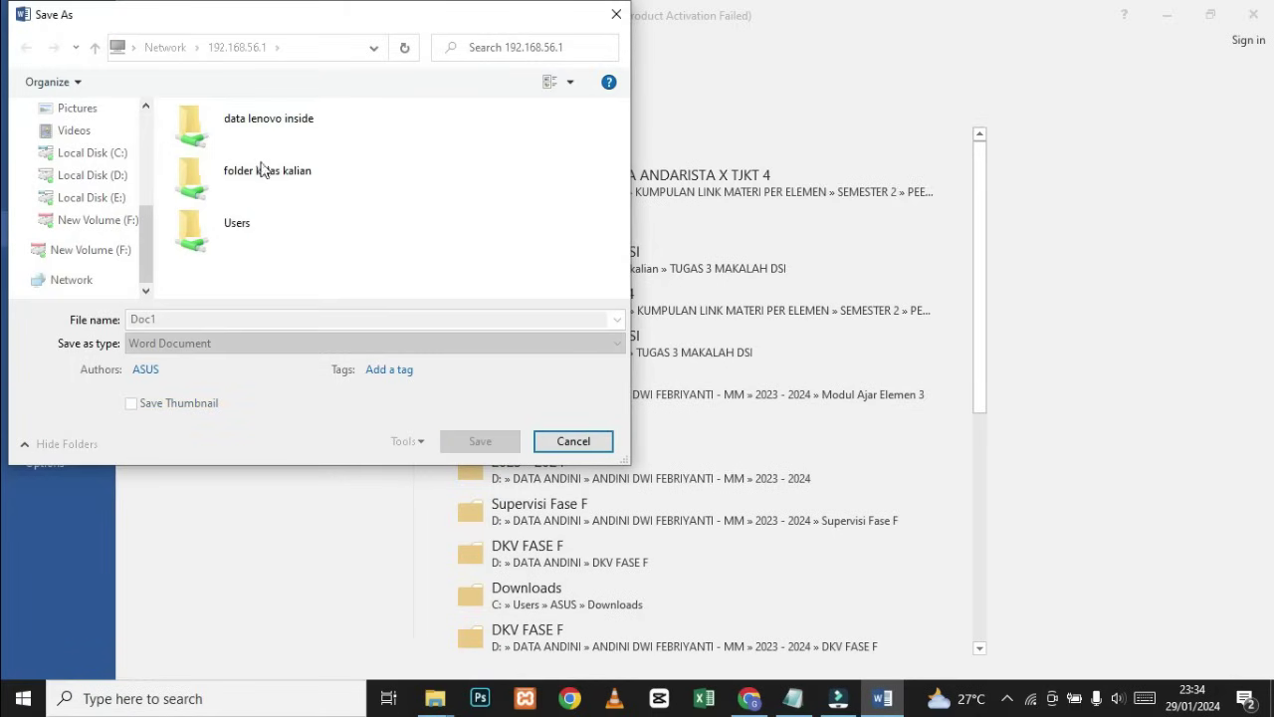
{"action": "left_click", "coordinate": [250, 179]}
{"action": "double_click", "coordinate": [250, 177]}
{"action": "double_click", "coordinate": [265, 162]}
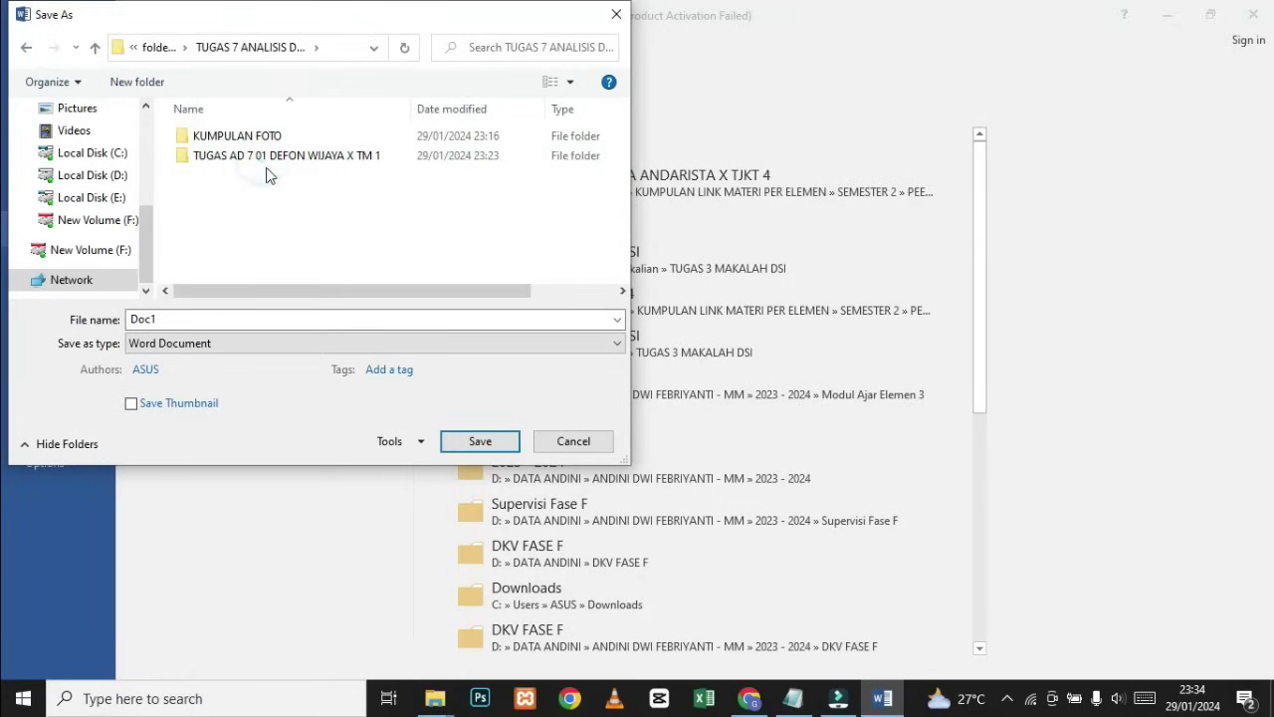
{"action": "double_click", "coordinate": [265, 159]}
{"action": "double_click", "coordinate": [219, 318]}
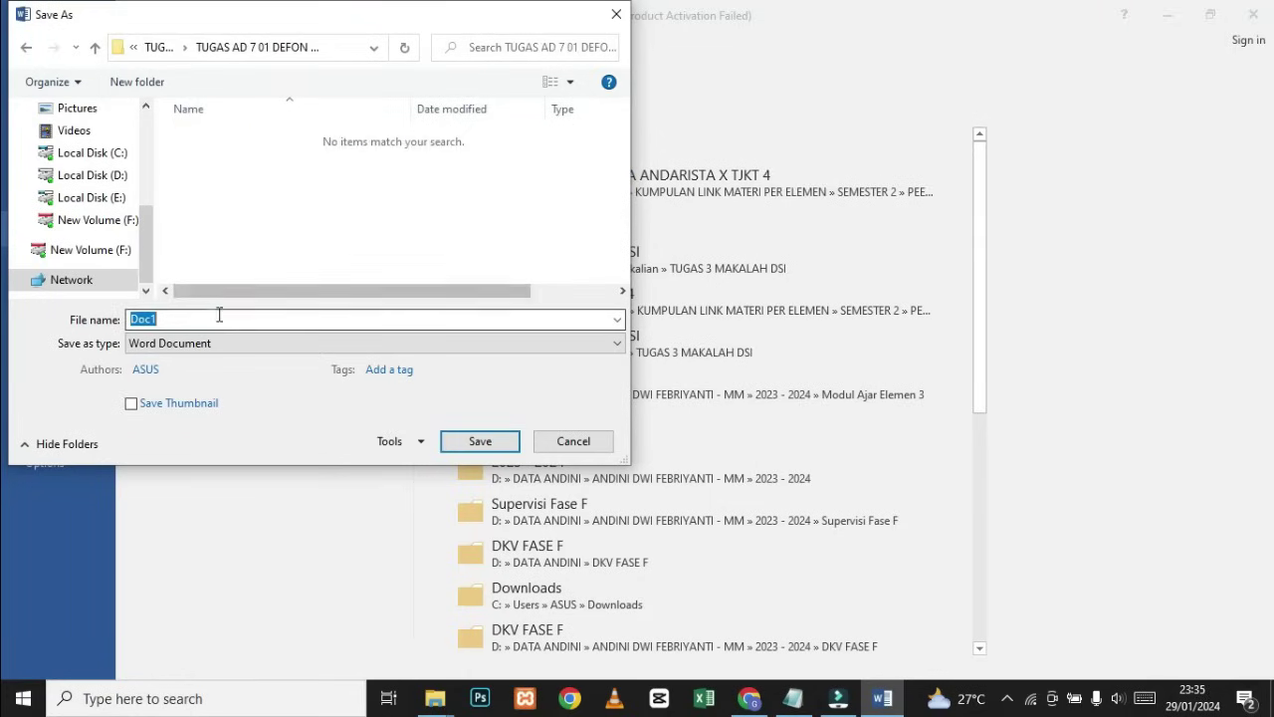
{"action": "type", "text": "T"}
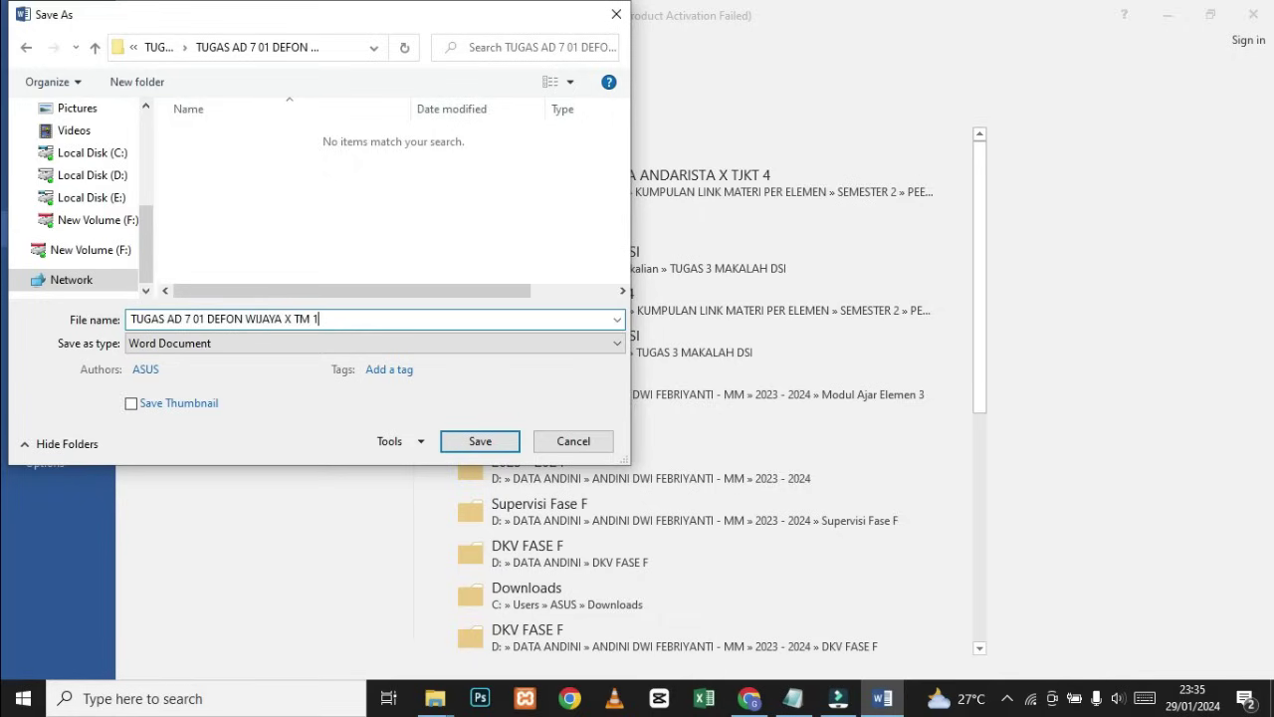
{"action": "left_click", "coordinate": [485, 440]}
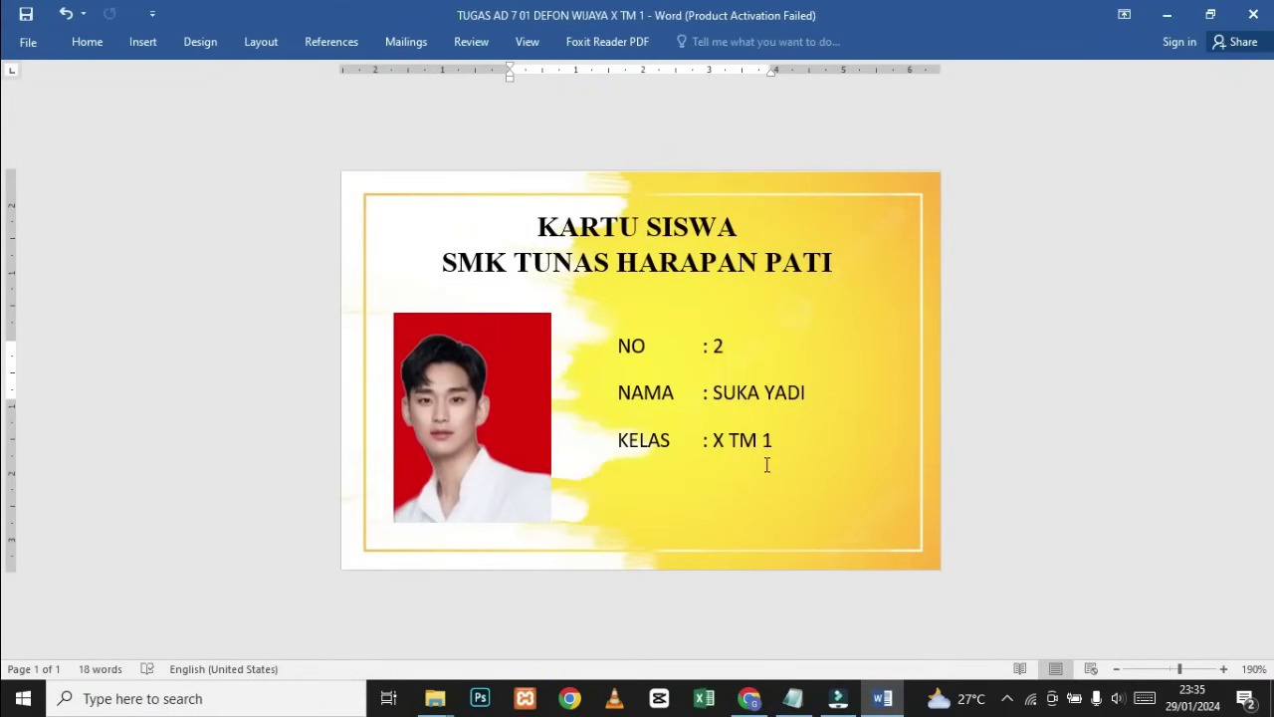
Step: Add the Notepad note 'LANGKAH SELANJUTNYA KITA KUMPULKAN DI LINK PENGUMPULAN TUGAS' below the previous notes
{"action": "left_click", "coordinate": [794, 698]}
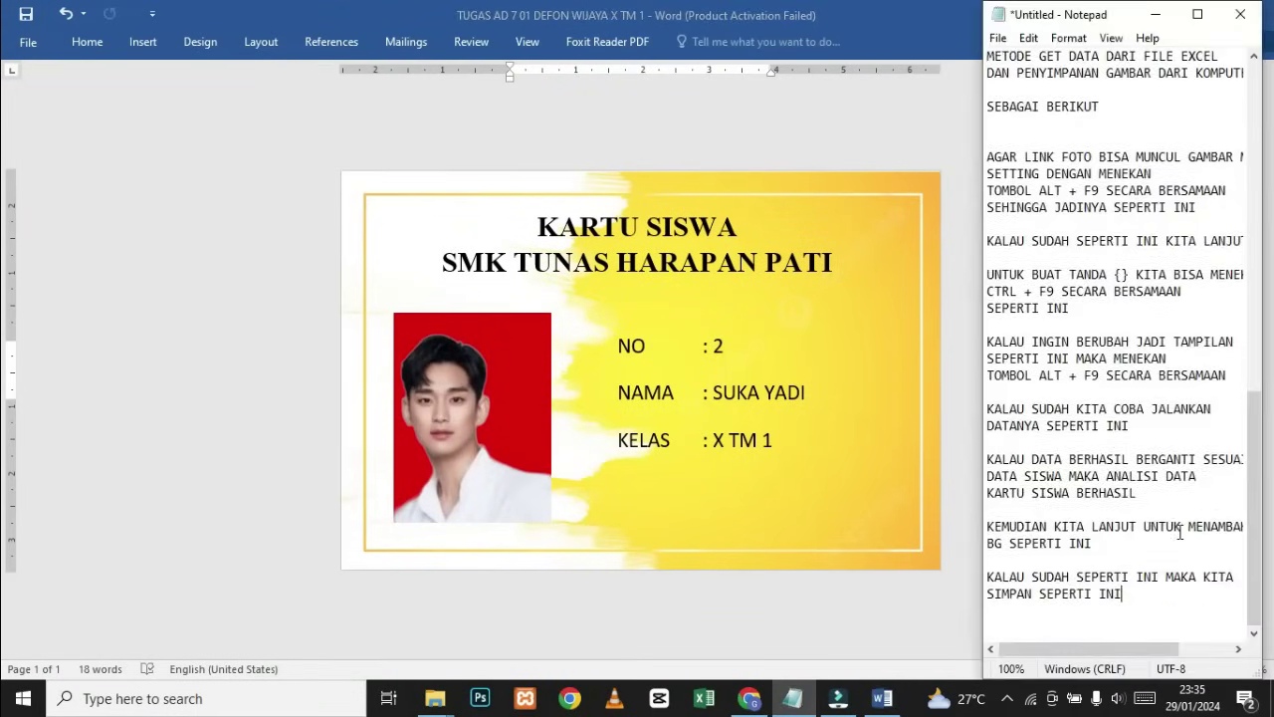
{"action": "left_click", "coordinate": [1170, 594]}
{"action": "key", "text": "Return"}
{"action": "key", "text": "Return"}
{"action": "type", "text": "LANGKAH SELANJ"}
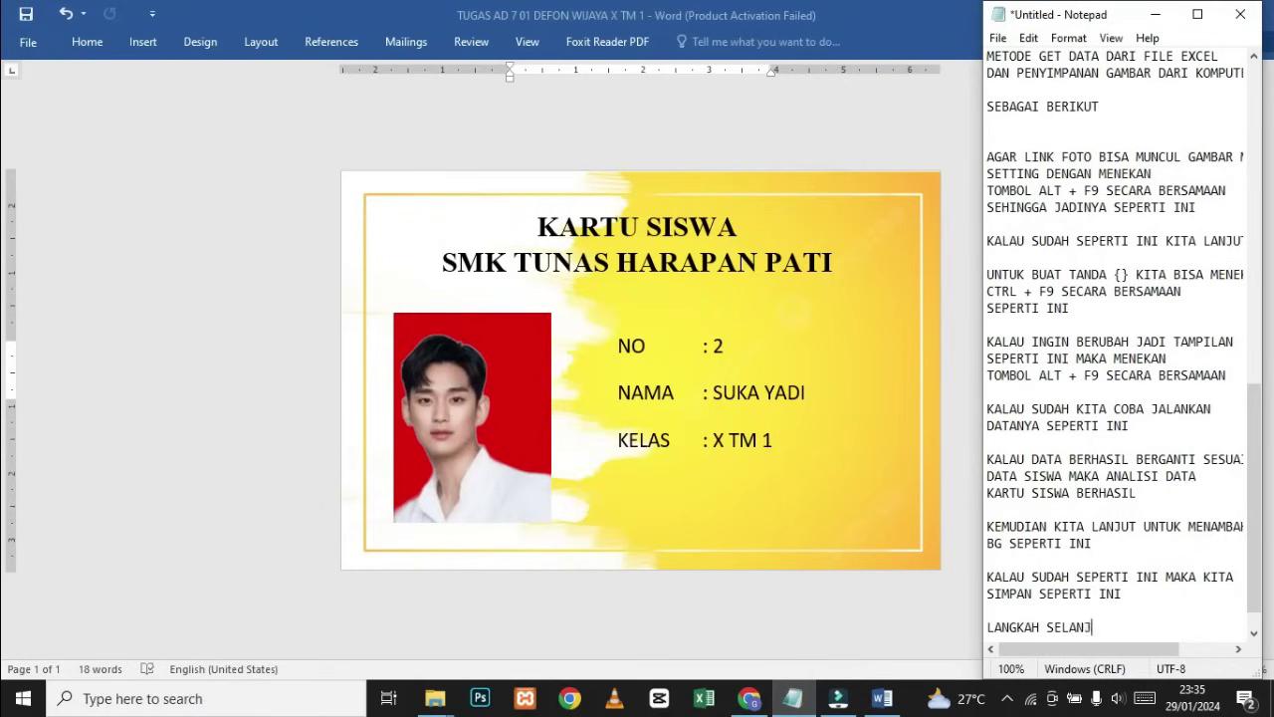
{"action": "type", "text": "UTNYA"}
{"action": "type", "text": " KITA KUMPULKAN DI"}
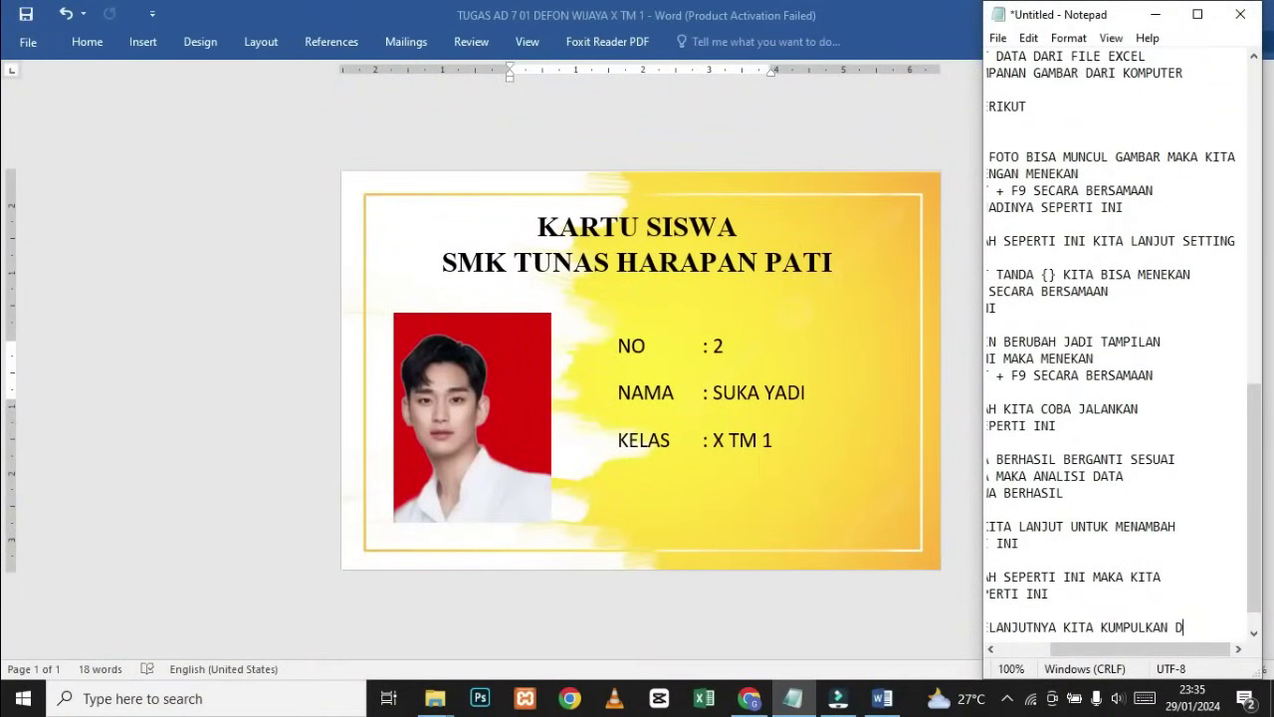
{"action": "key", "text": "Return"}
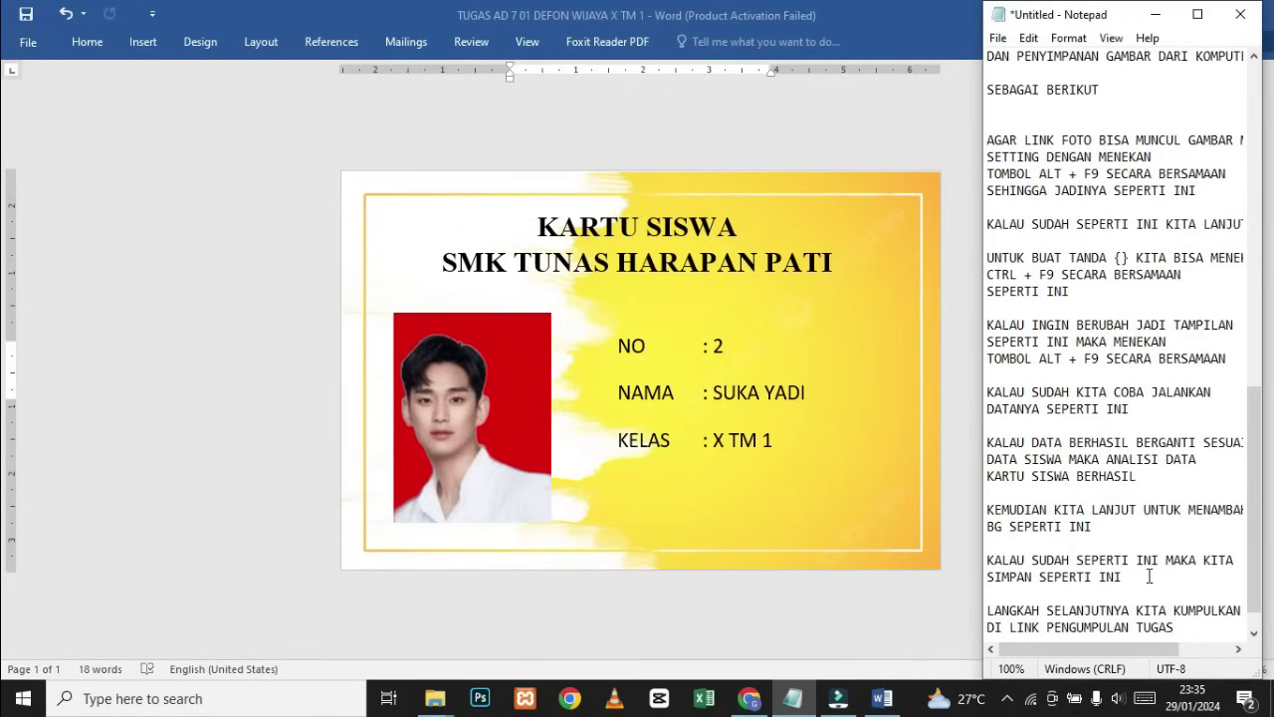
{"action": "left_click", "coordinate": [749, 698]}
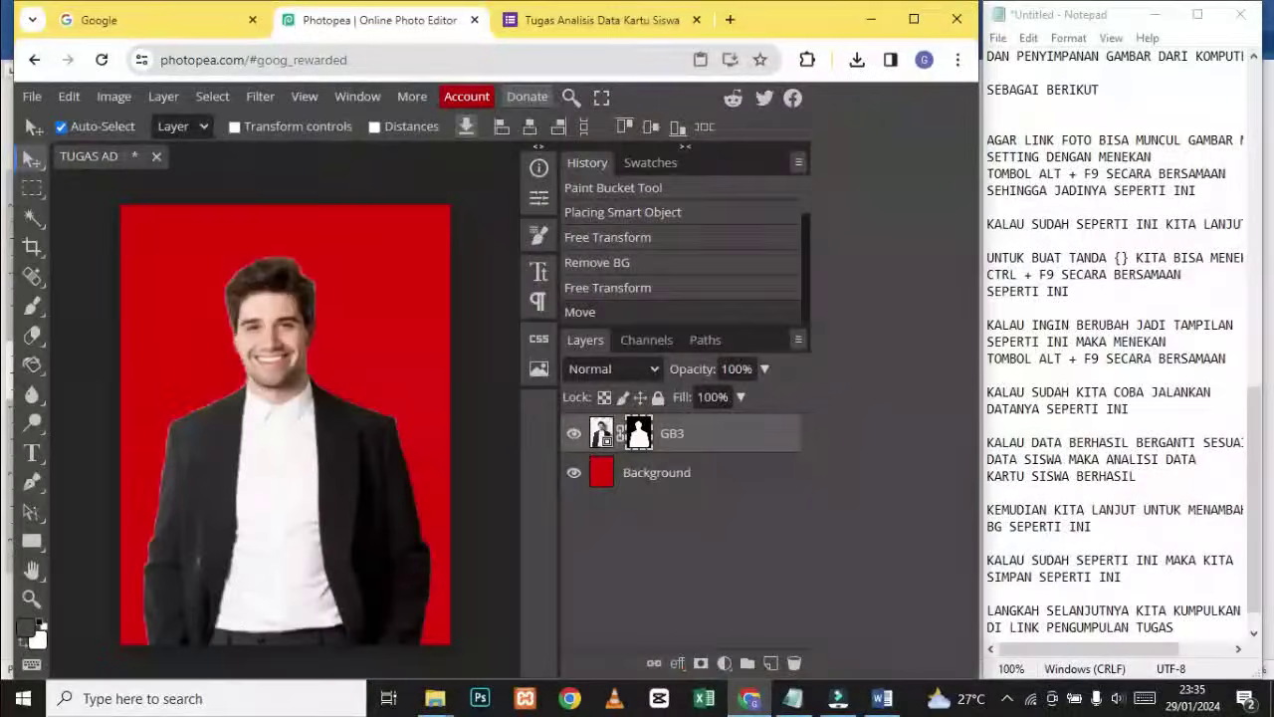
Step: Start a file upload for the form's photo question
{"action": "left_click", "coordinate": [525, 20]}
{"action": "scroll", "coordinate": [436, 305], "scroll_direction": "up", "scroll_amount": 2}
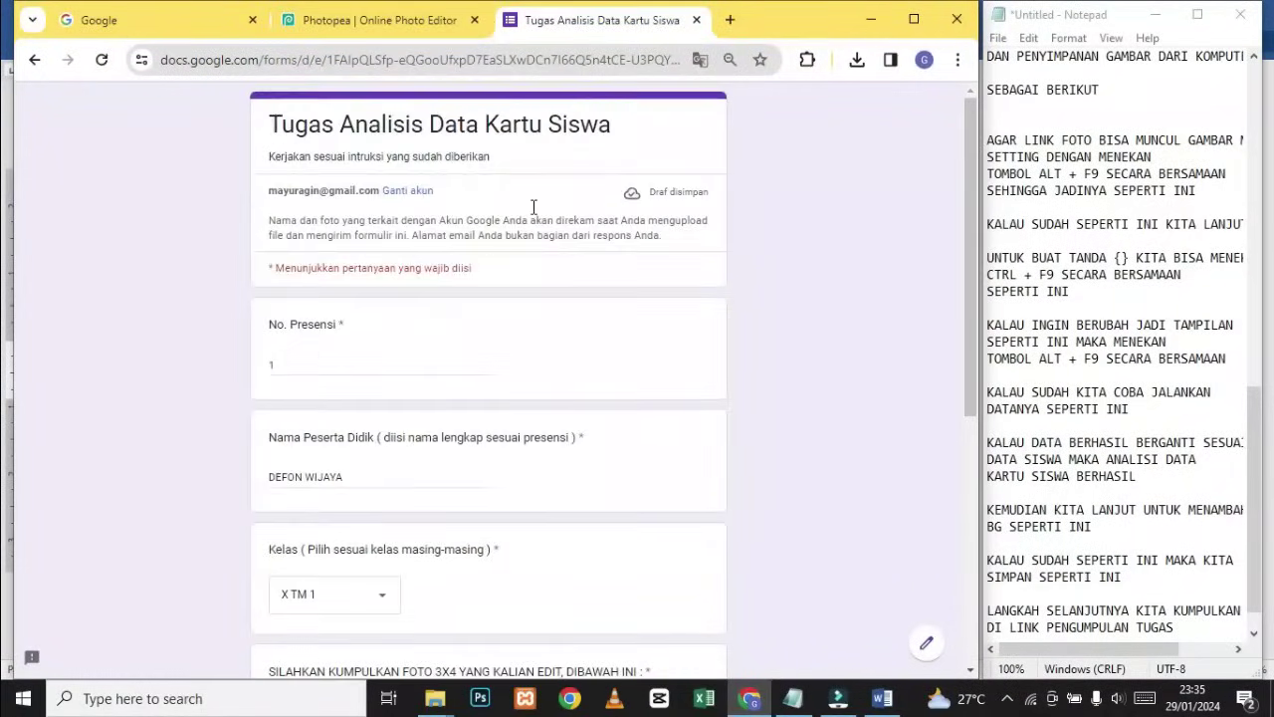
{"action": "scroll", "coordinate": [461, 252], "scroll_direction": "down", "scroll_amount": 1}
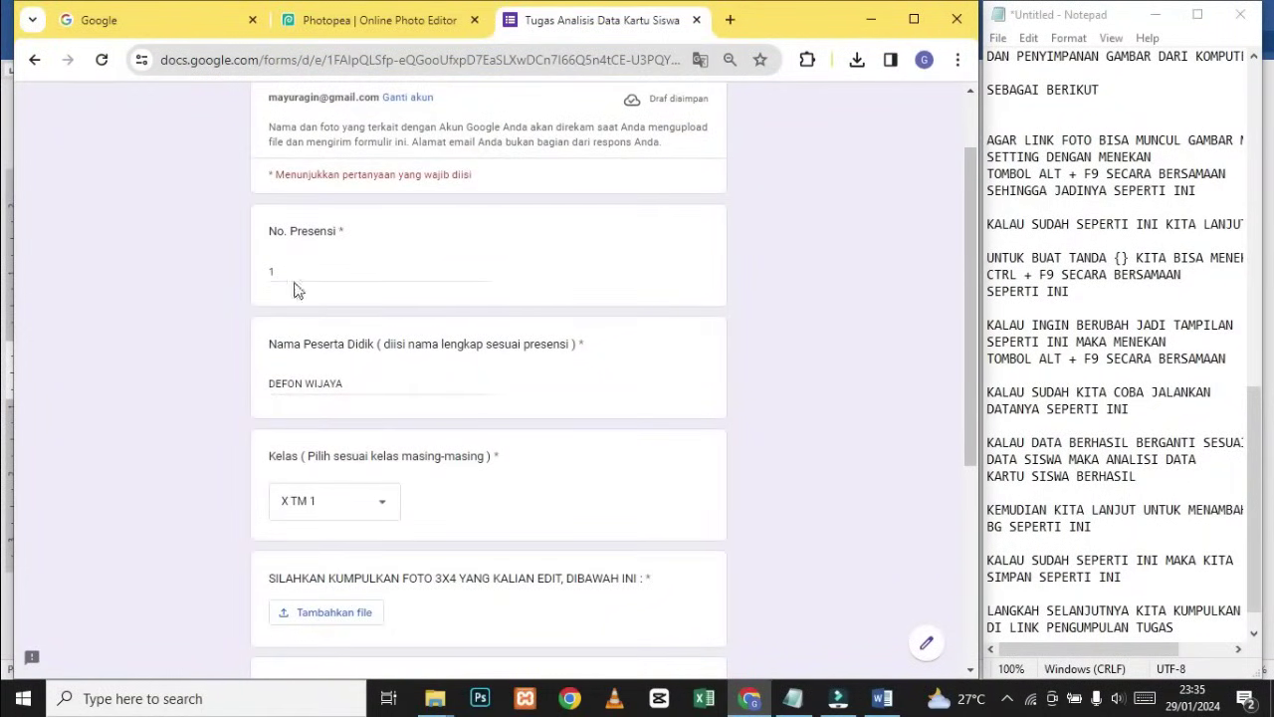
{"action": "scroll", "coordinate": [363, 402], "scroll_direction": "down", "scroll_amount": 2}
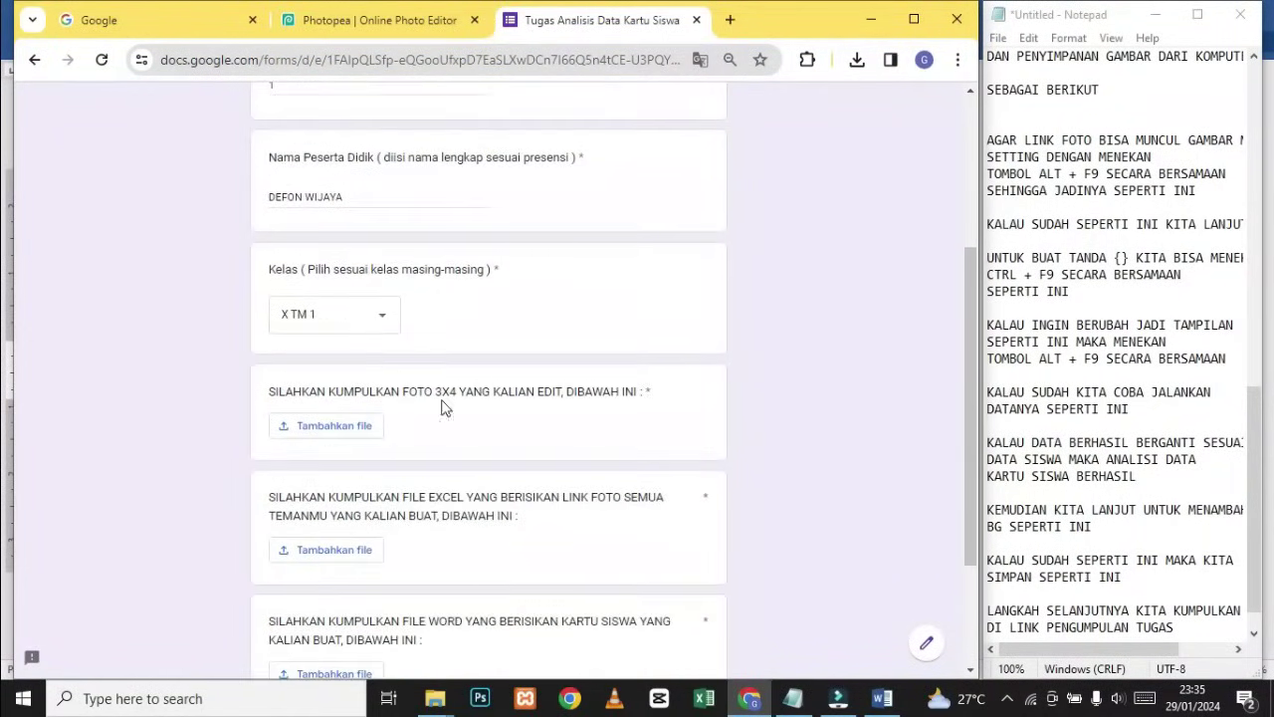
{"action": "left_click", "coordinate": [362, 425]}
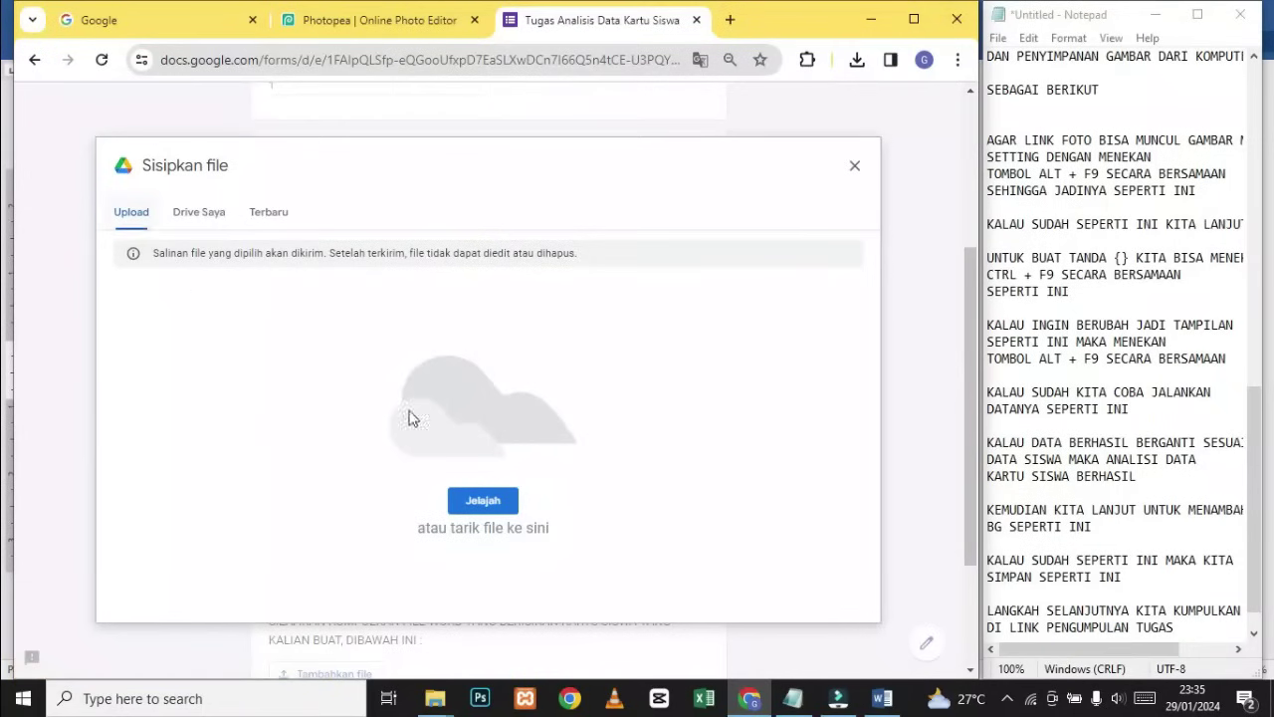
{"action": "left_click", "coordinate": [487, 501]}
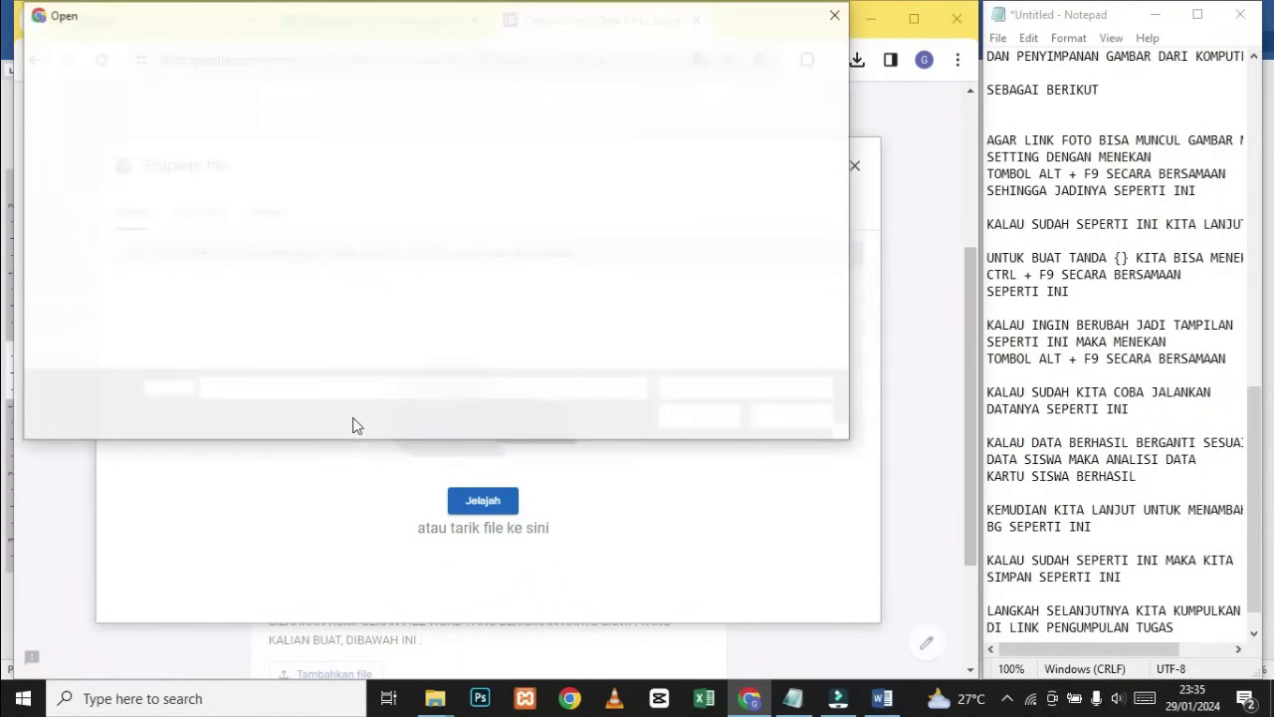
Step: Upload the student's photo from KUMPULAN FOTO in the TUGAS 7 folder on 192.168.56.1
{"action": "scroll", "coordinate": [114, 199], "scroll_direction": "up", "scroll_amount": 1}
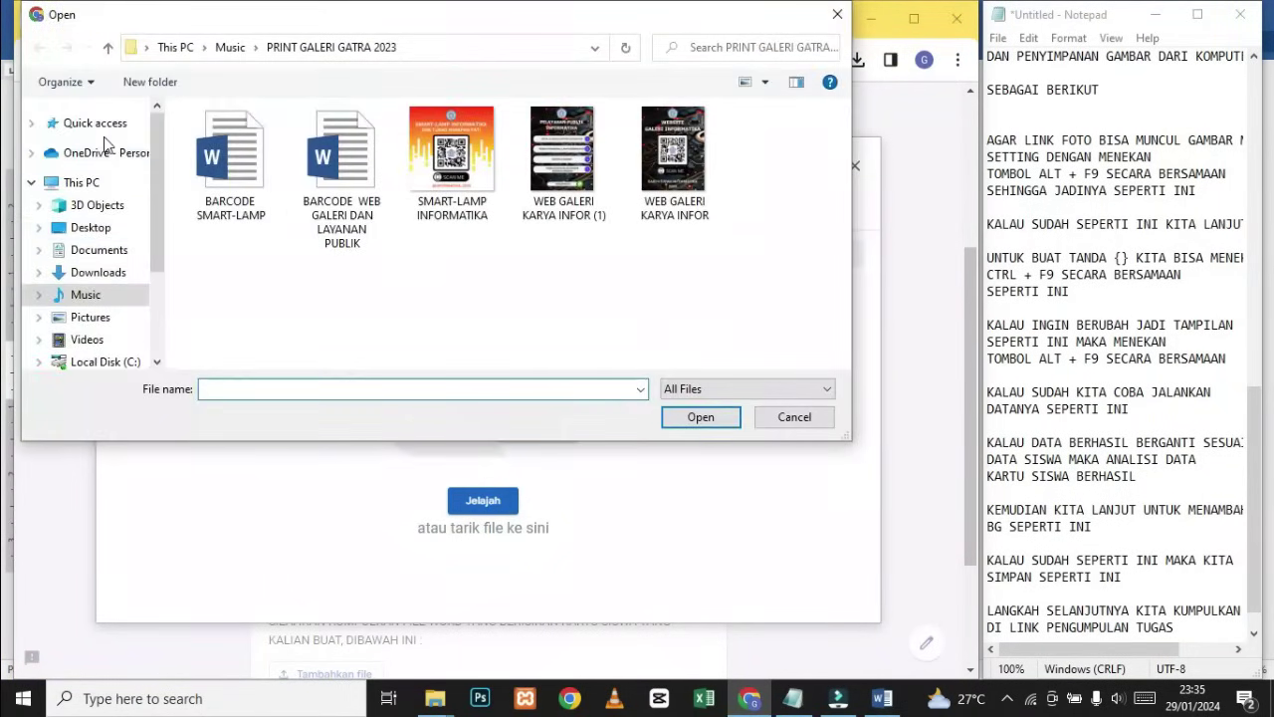
{"action": "left_click", "coordinate": [100, 123]}
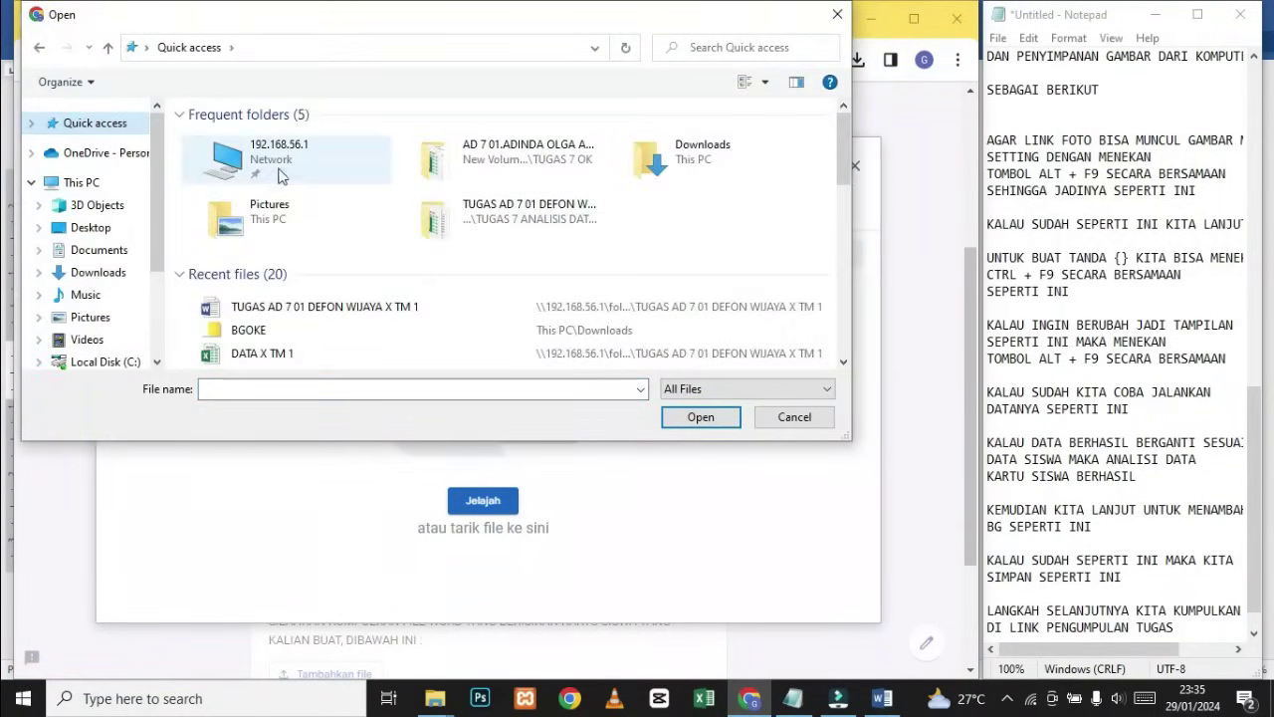
{"action": "double_click", "coordinate": [281, 177]}
{"action": "double_click", "coordinate": [478, 131]}
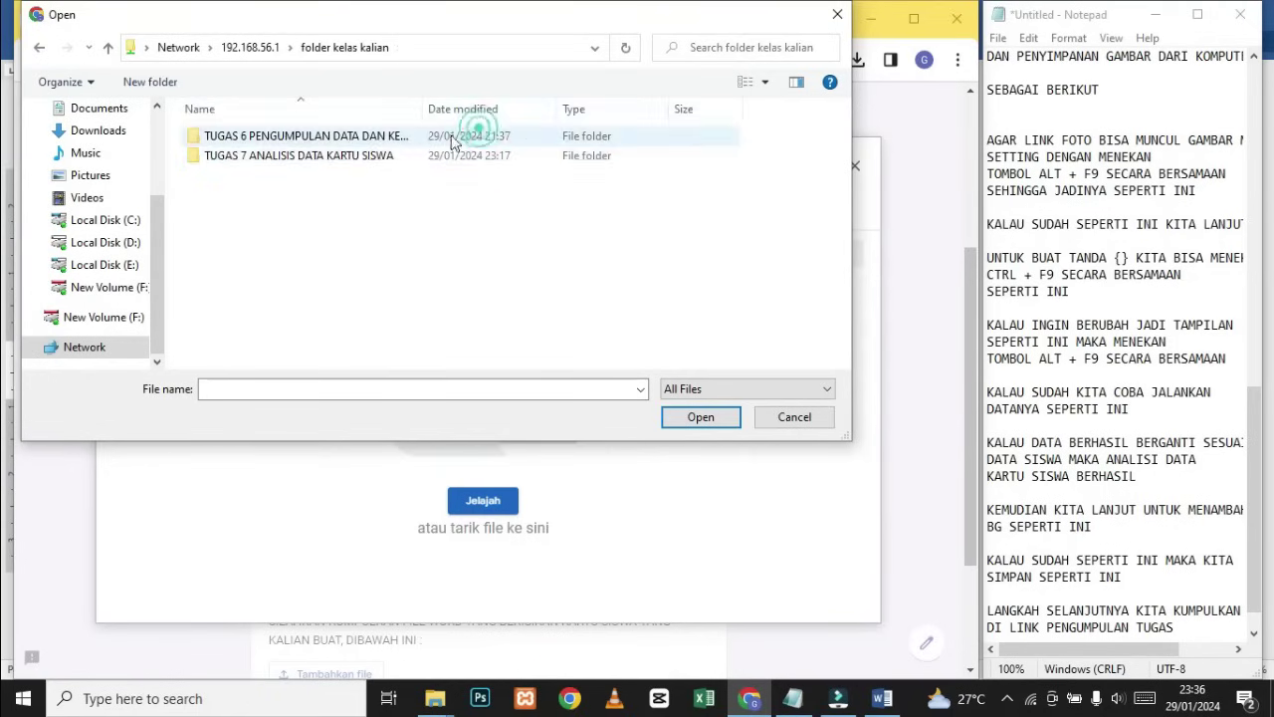
{"action": "double_click", "coordinate": [379, 156]}
{"action": "double_click", "coordinate": [274, 136]}
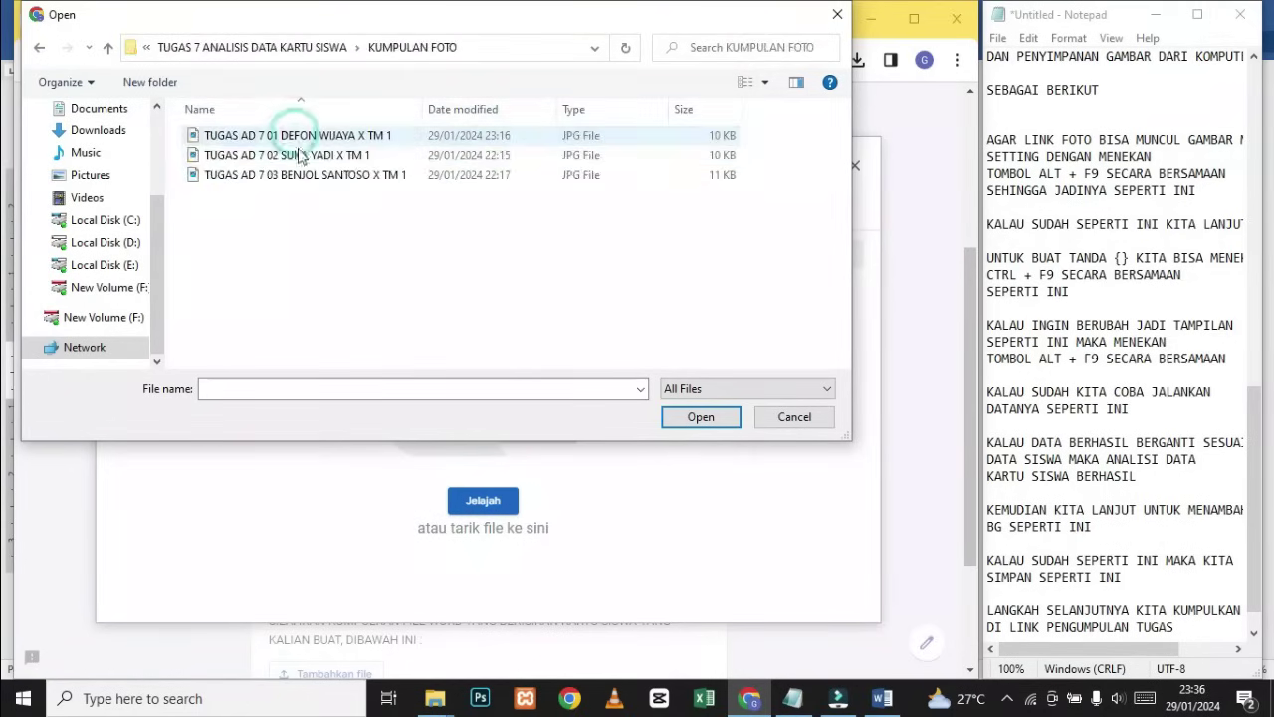
{"action": "double_click", "coordinate": [314, 139]}
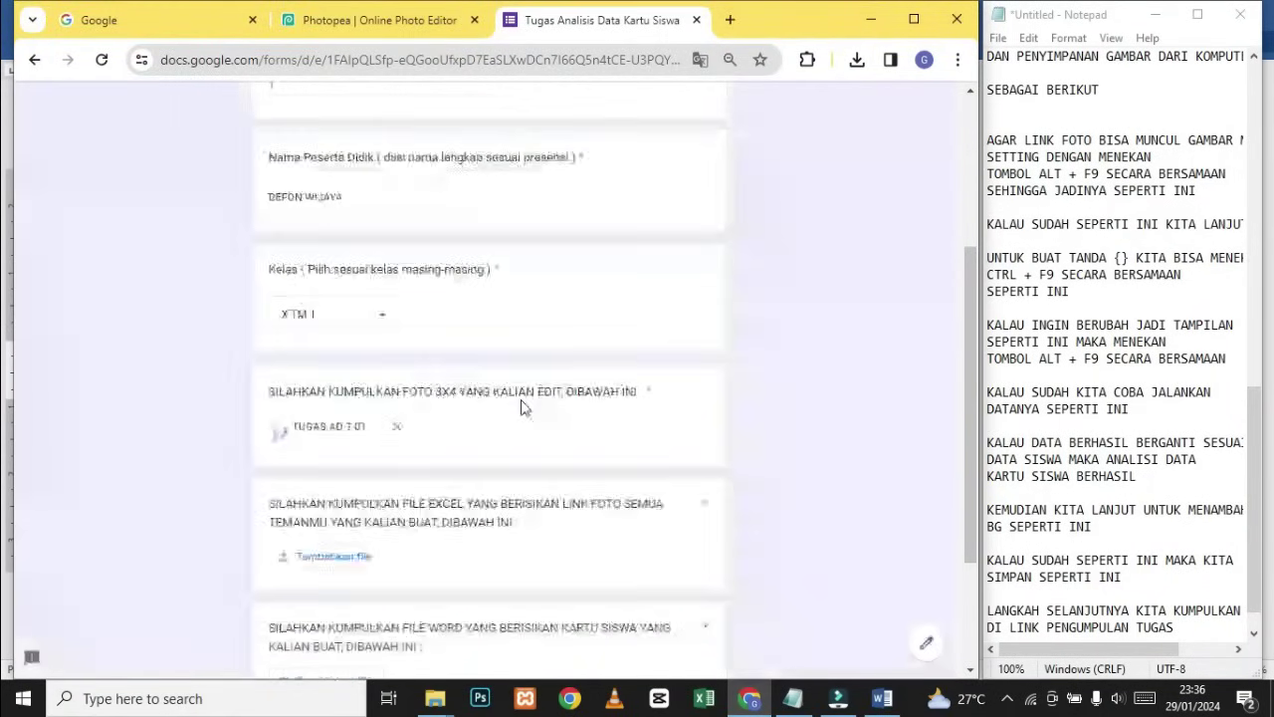
Step: Upload DATA X TM 1.xlsx from the student's task folder to the Excel question
{"action": "left_click", "coordinate": [332, 557]}
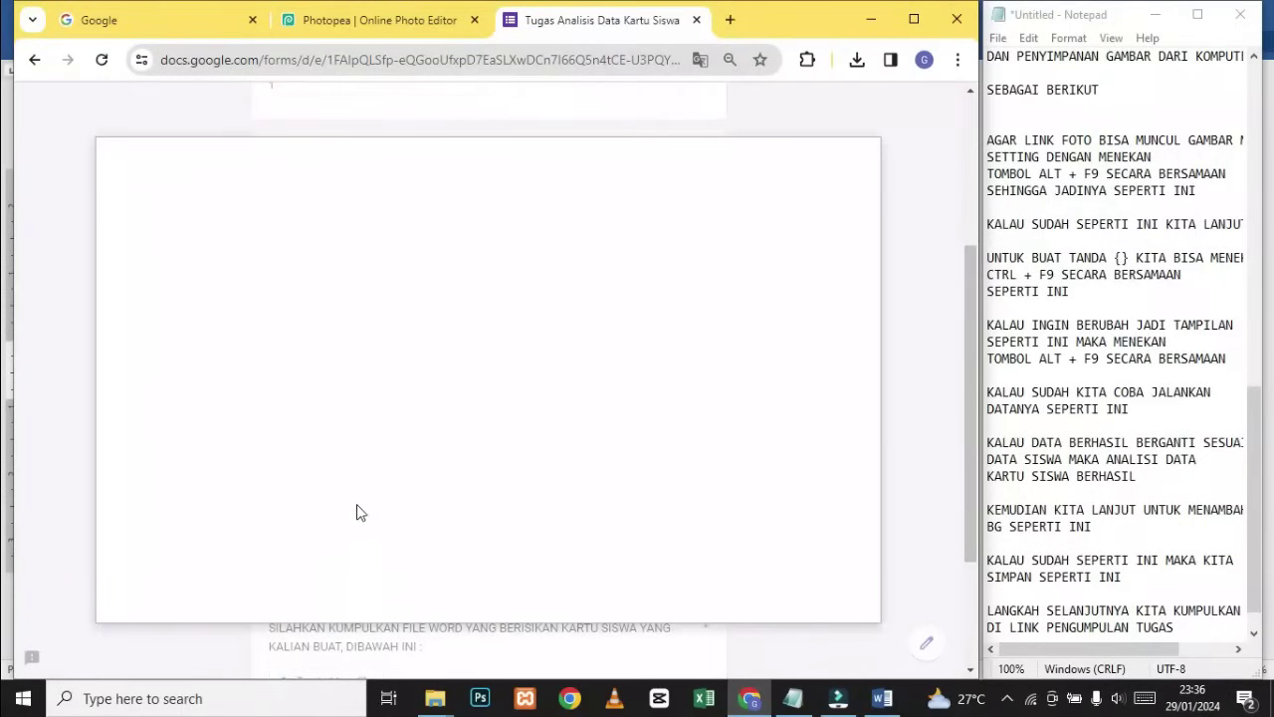
{"action": "left_click", "coordinate": [480, 503]}
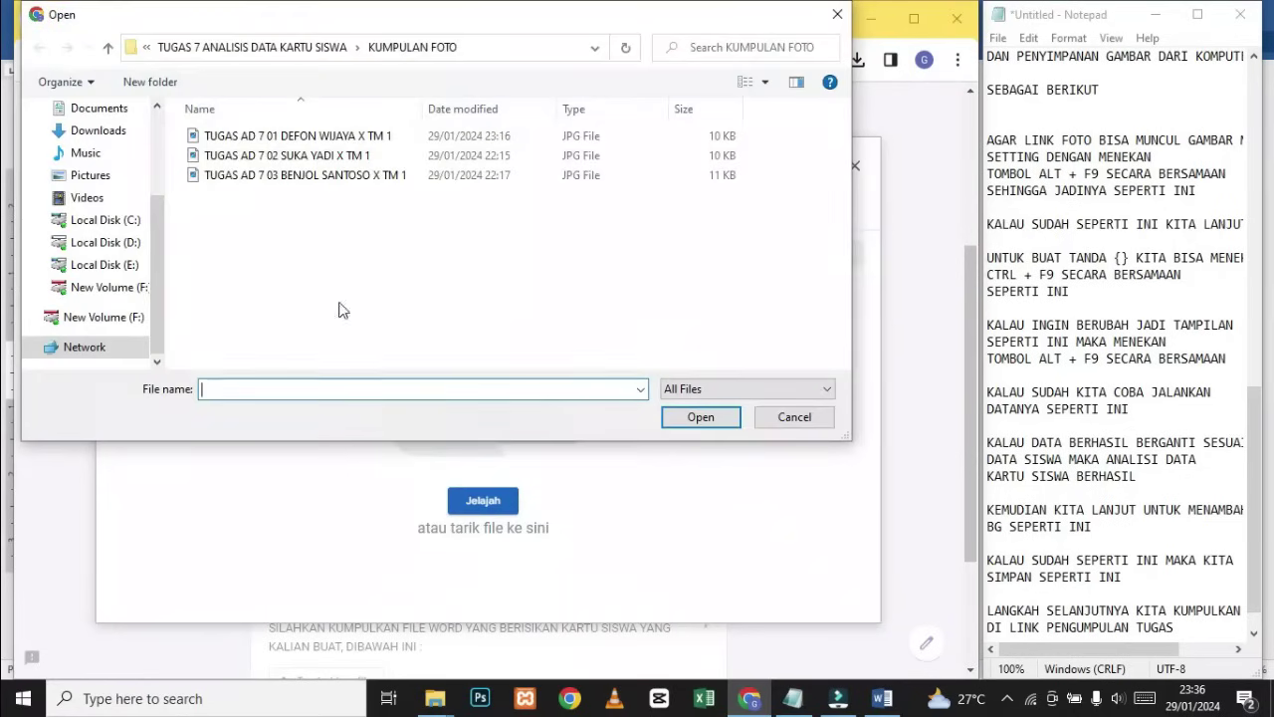
{"action": "left_click", "coordinate": [306, 47]}
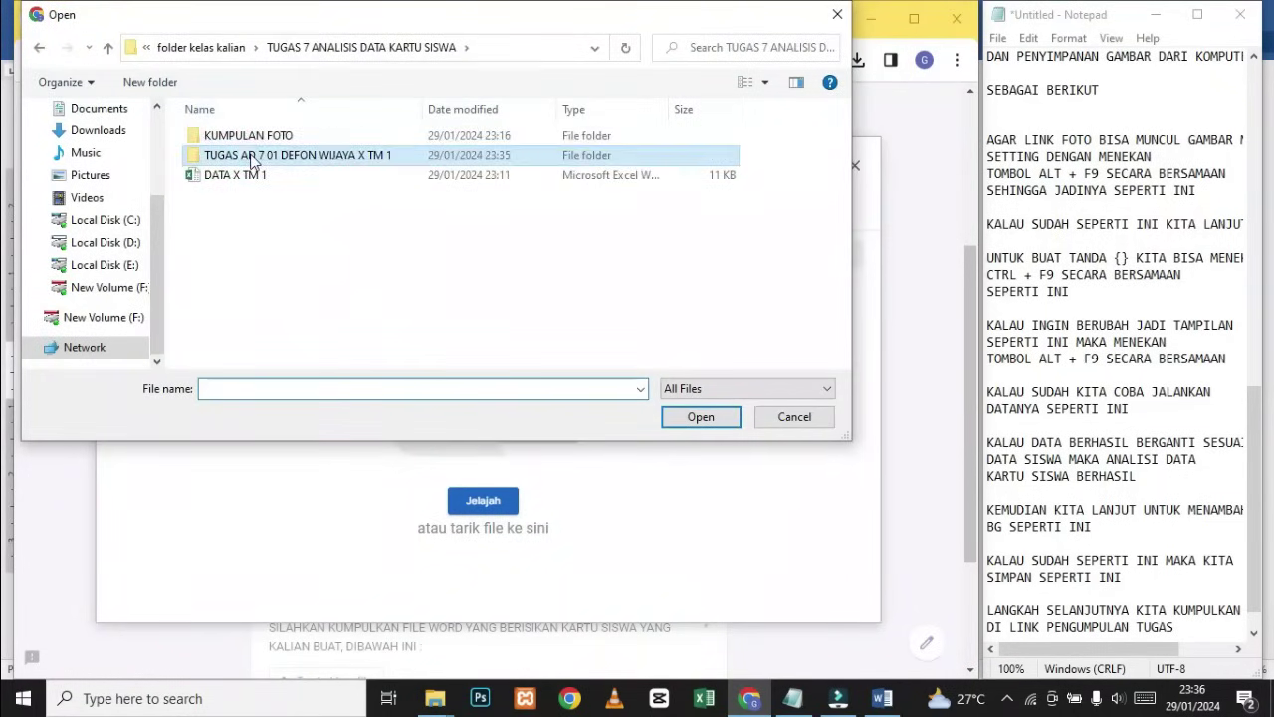
{"action": "double_click", "coordinate": [250, 155]}
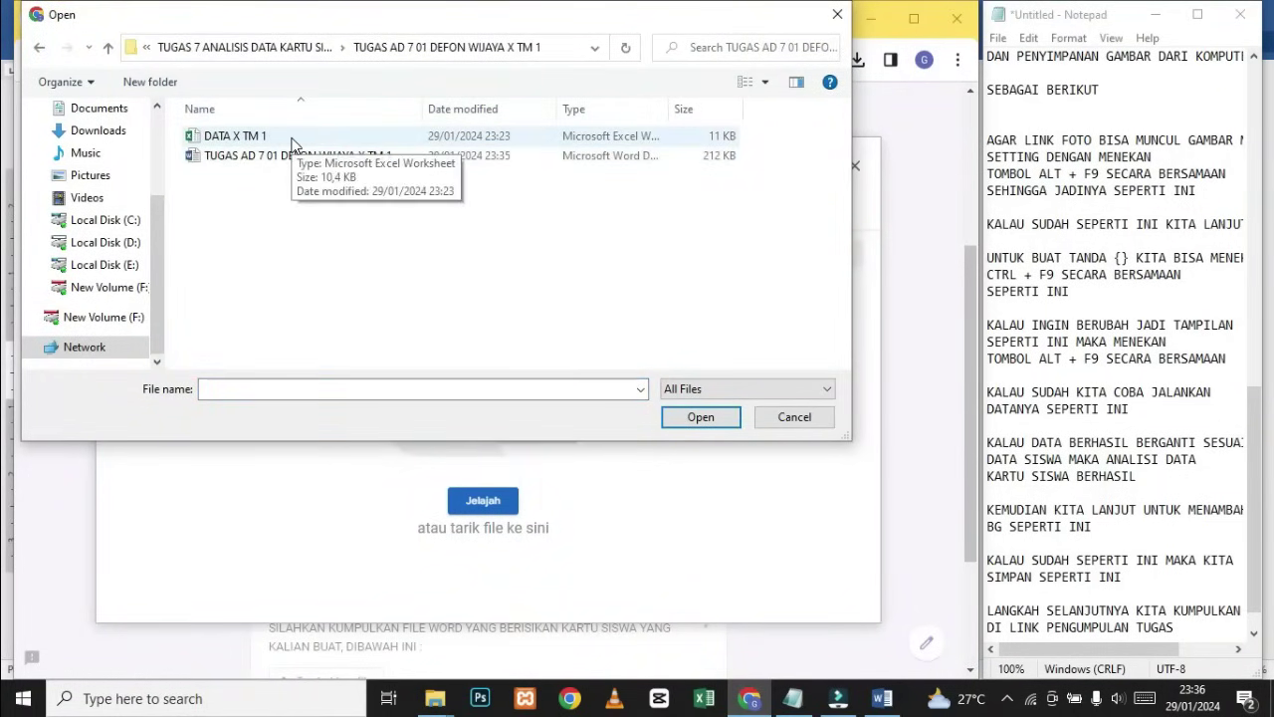
{"action": "left_click", "coordinate": [292, 139]}
{"action": "double_click", "coordinate": [304, 143]}
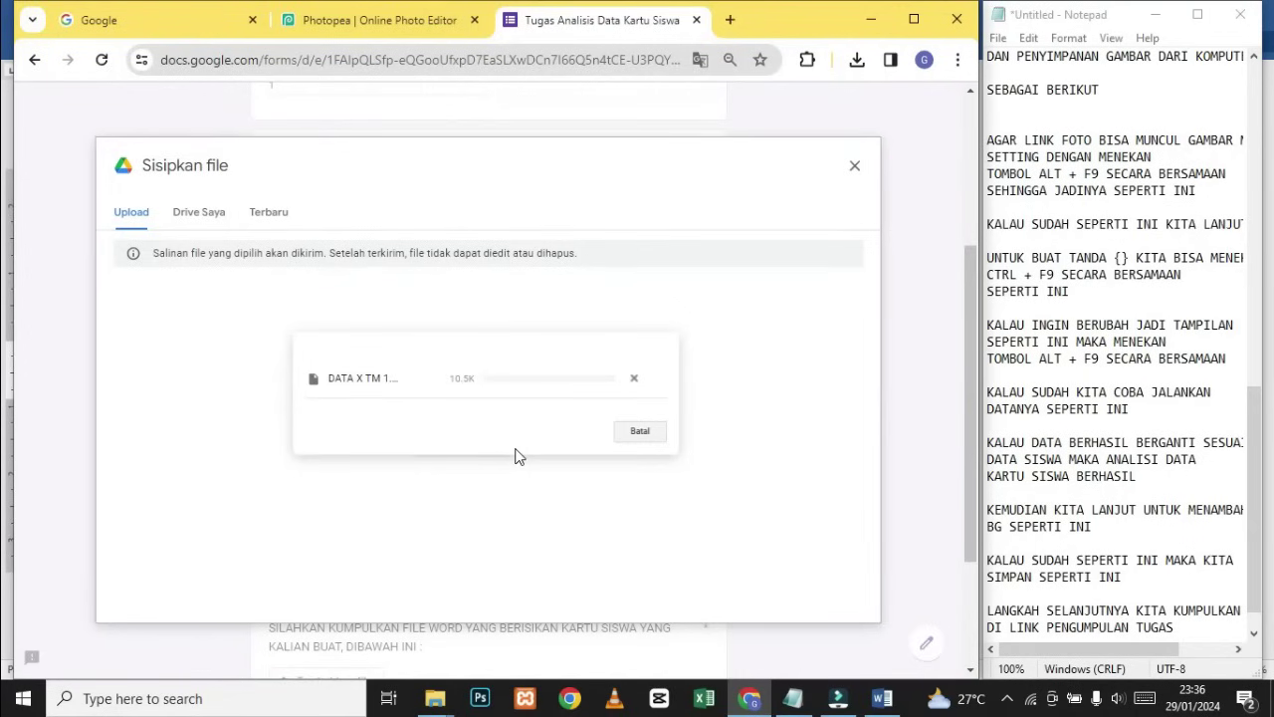
{"action": "scroll", "coordinate": [358, 568], "scroll_direction": "down", "scroll_amount": 2}
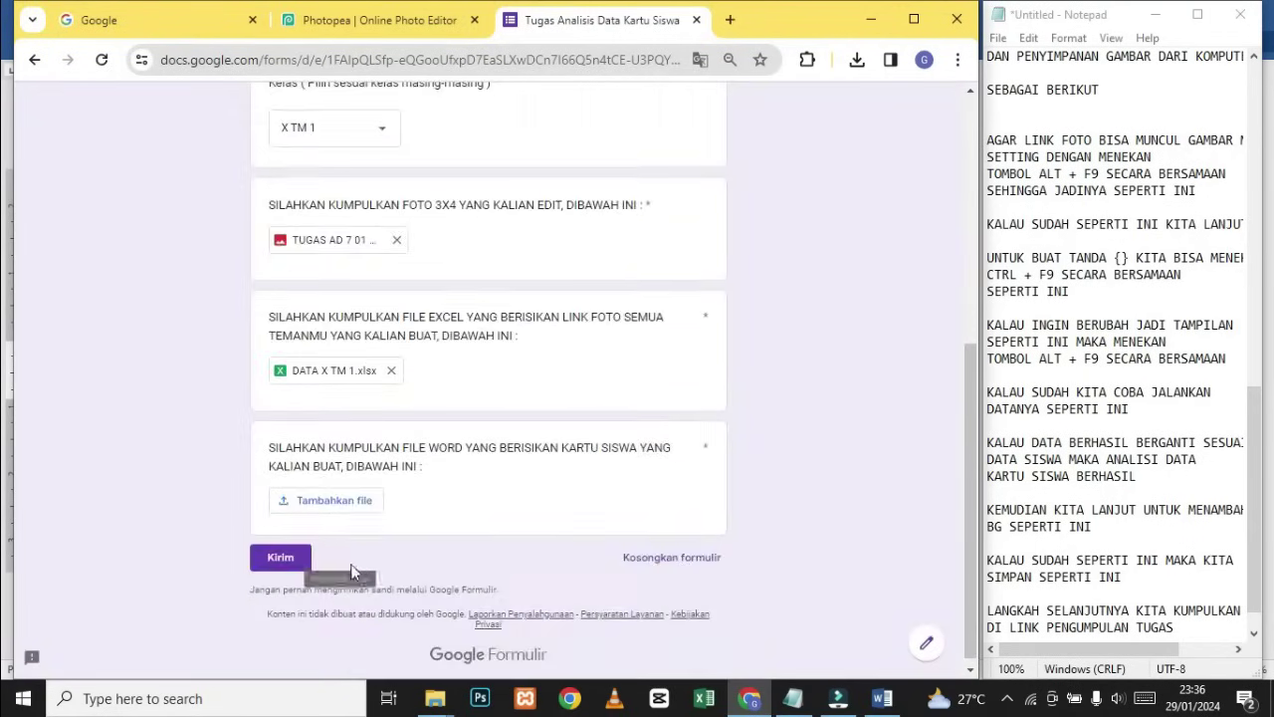
Step: Upload the saved TUGAS AD 7 01 ID card document to the Word question
{"action": "left_click", "coordinate": [356, 502]}
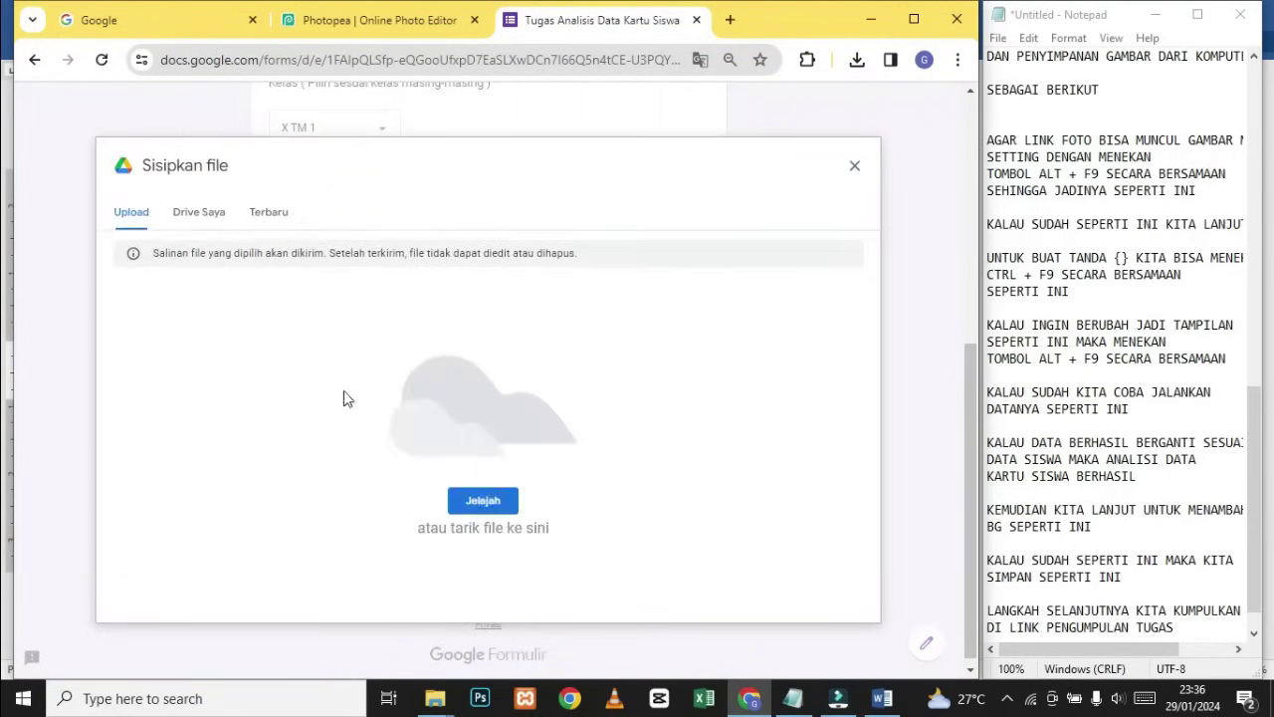
{"action": "left_click", "coordinate": [470, 497]}
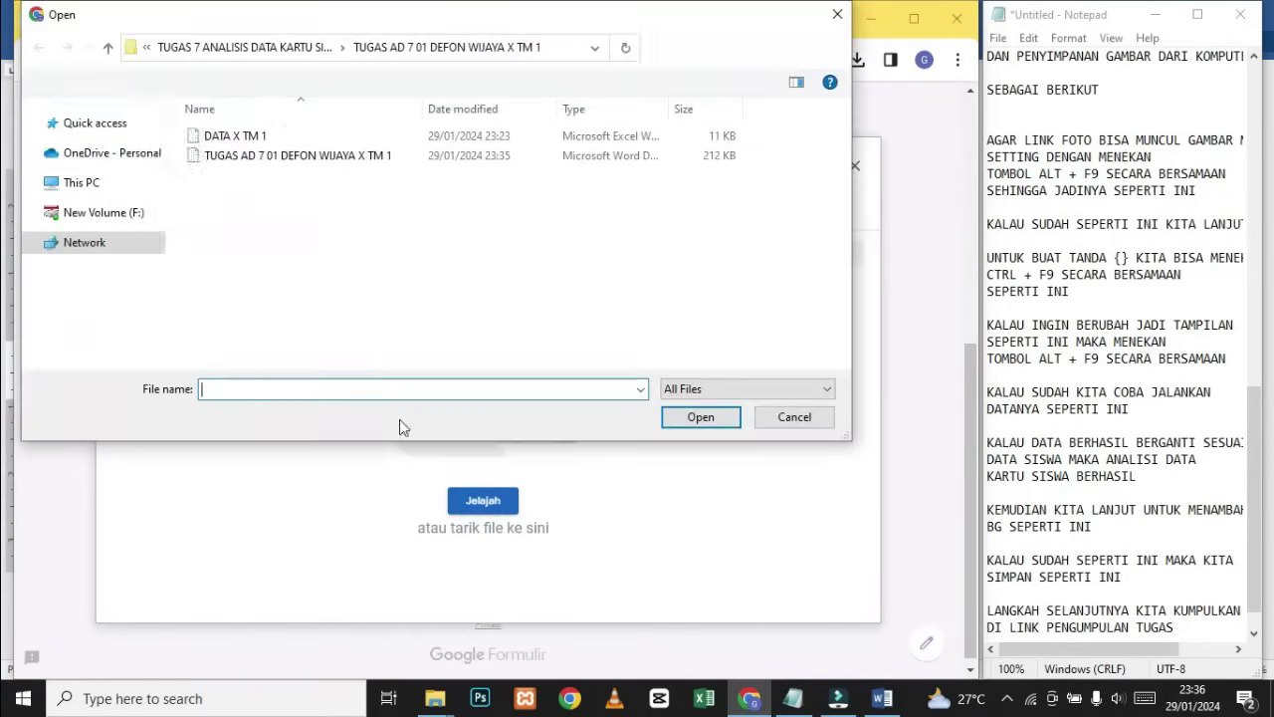
{"action": "left_click", "coordinate": [262, 156]}
{"action": "double_click", "coordinate": [262, 157]}
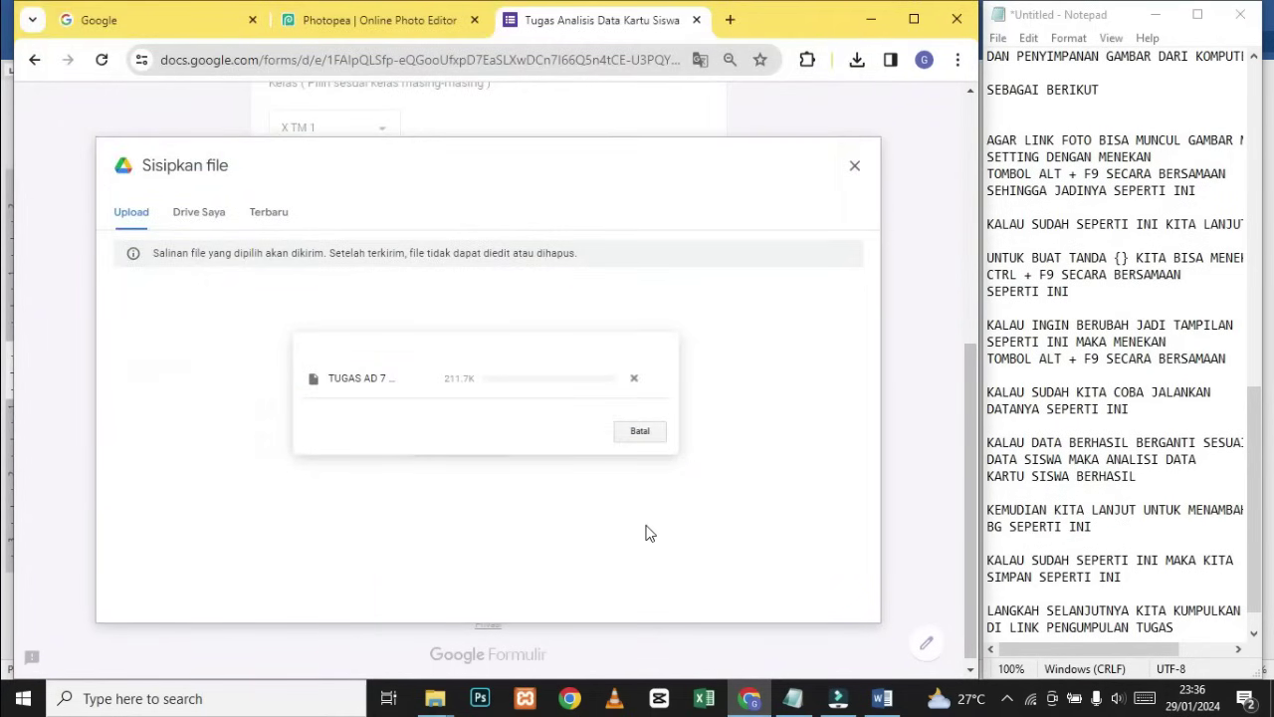
Step: Submit the completed assignment form with Kirim
{"action": "scroll", "coordinate": [444, 532], "scroll_direction": "up", "scroll_amount": 10}
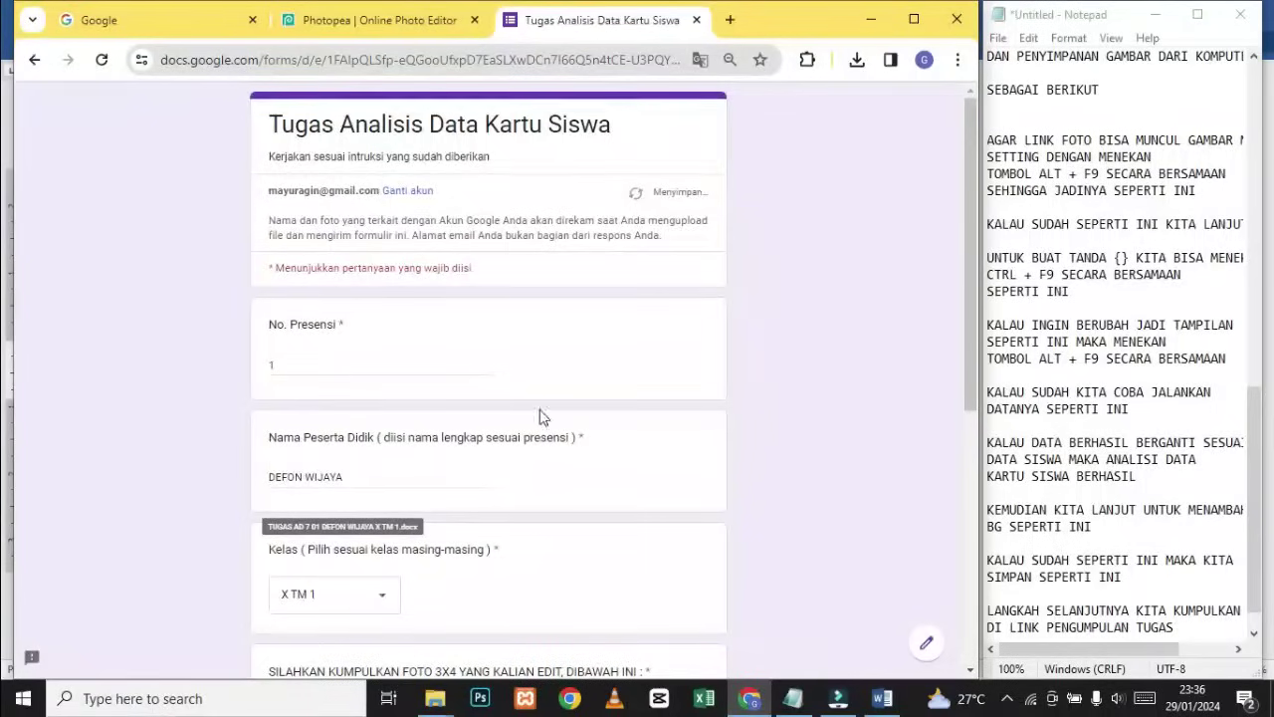
{"action": "scroll", "coordinate": [336, 409], "scroll_direction": "down", "scroll_amount": 5}
{"action": "left_click", "coordinate": [287, 548]}
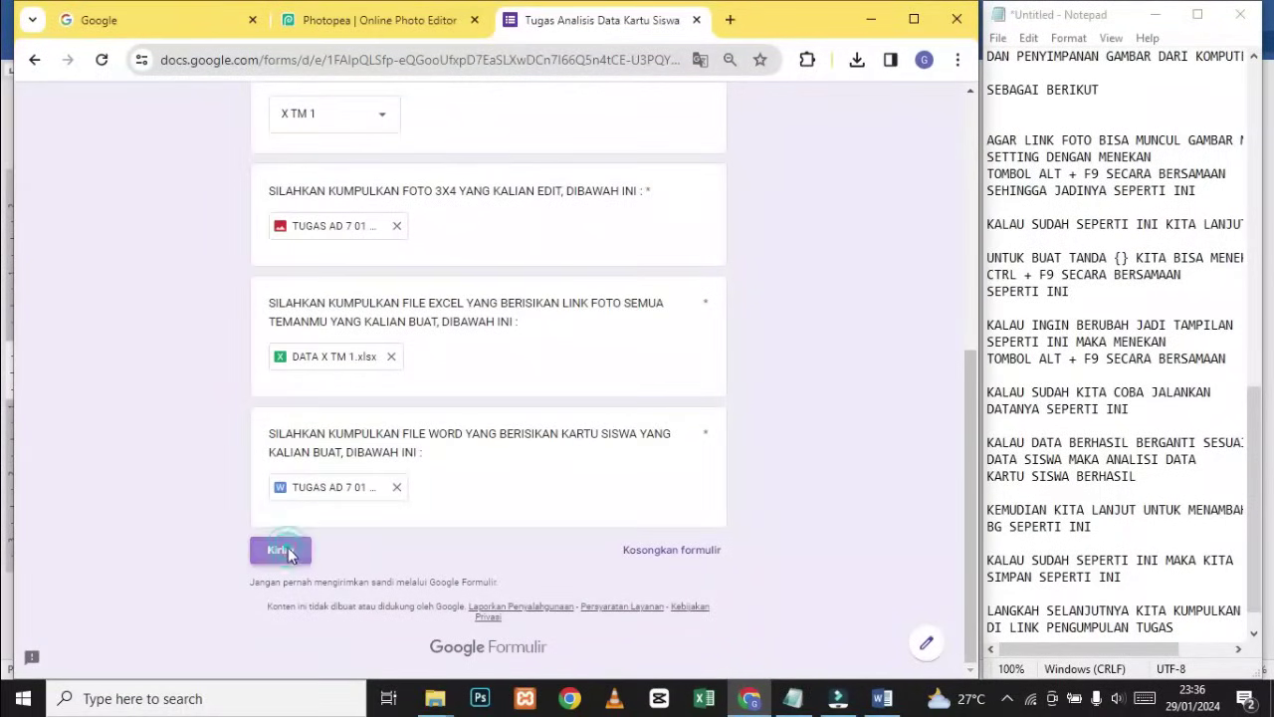